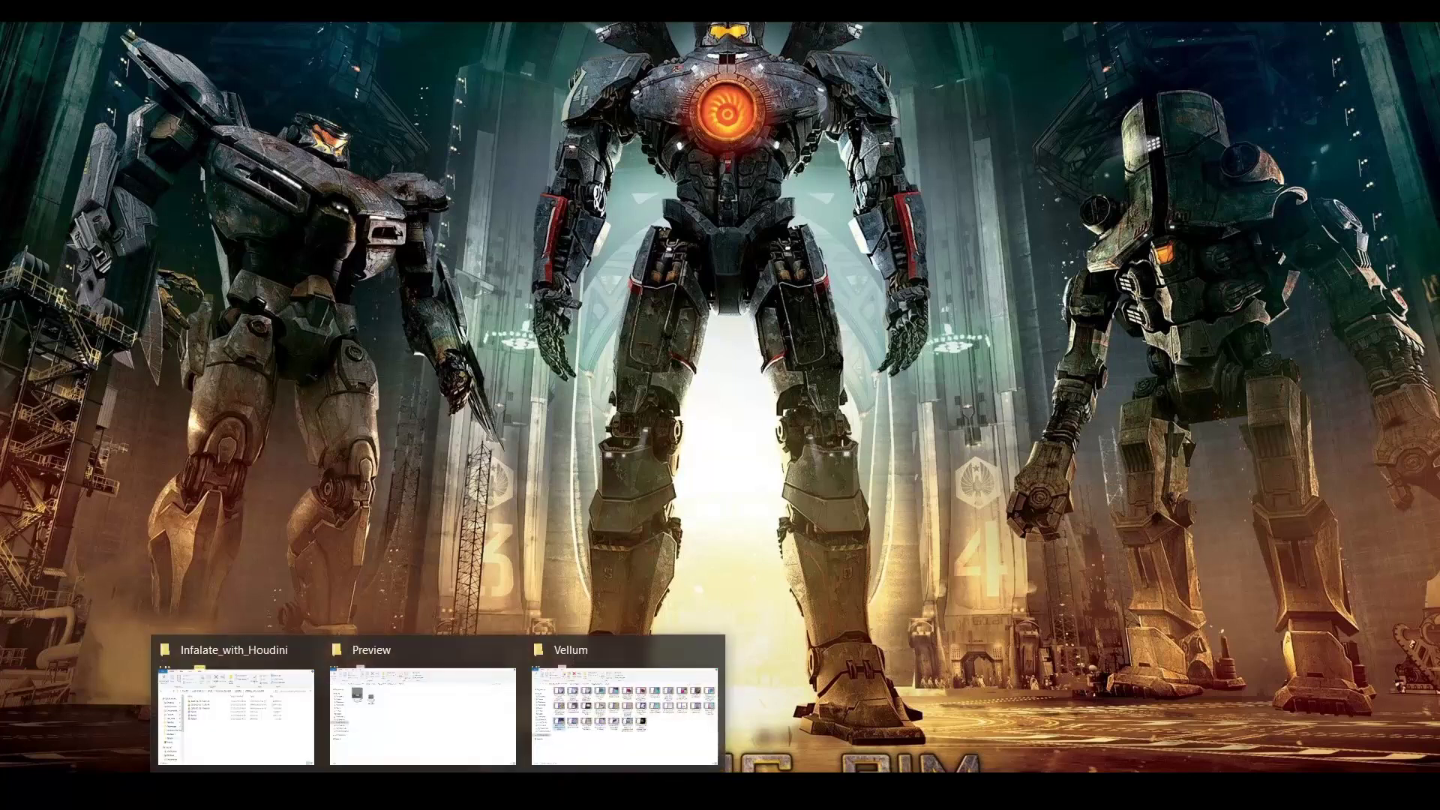
- Play the Crushed_With Houdini 001 preview video from the Preview folder
click(434, 715)
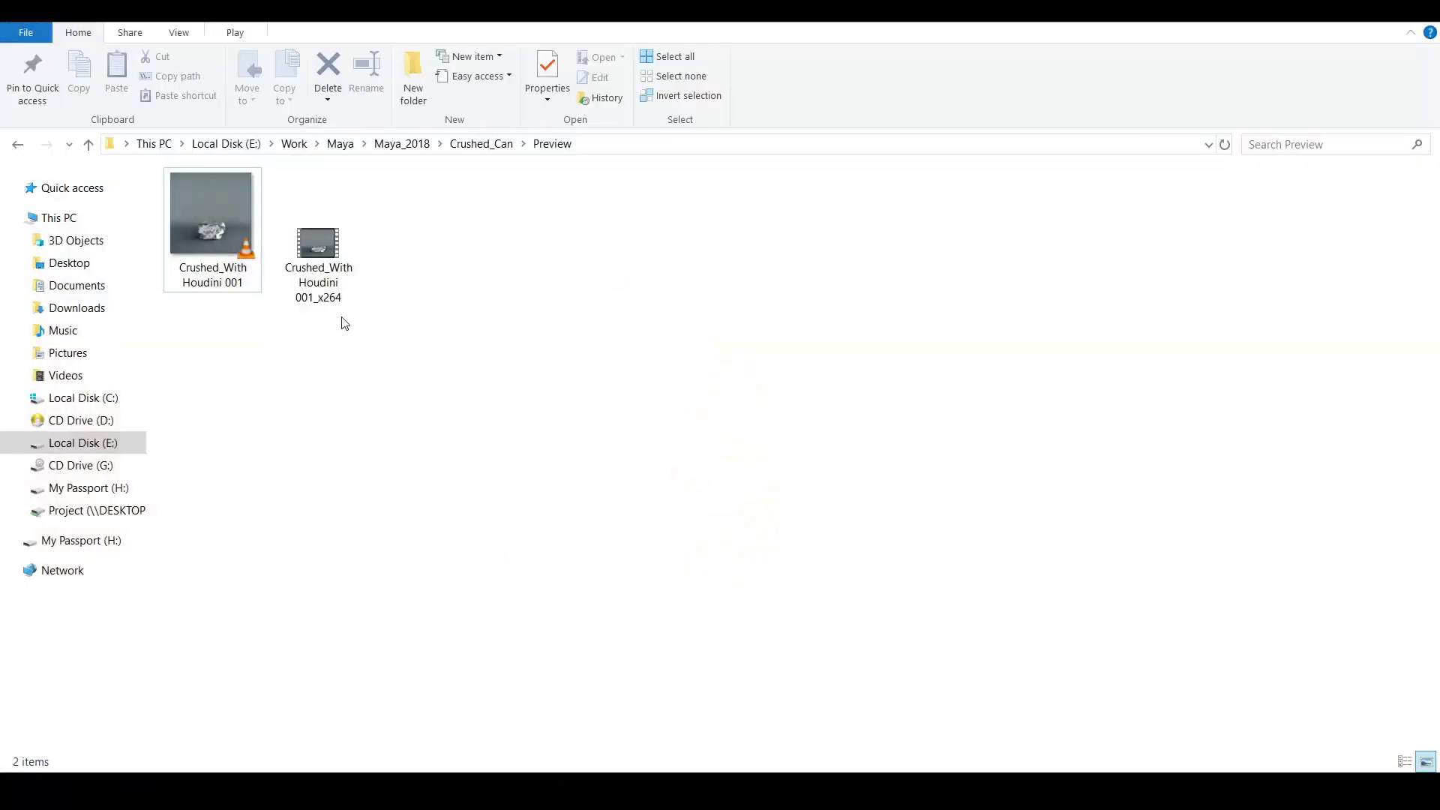
double_click(227, 232)
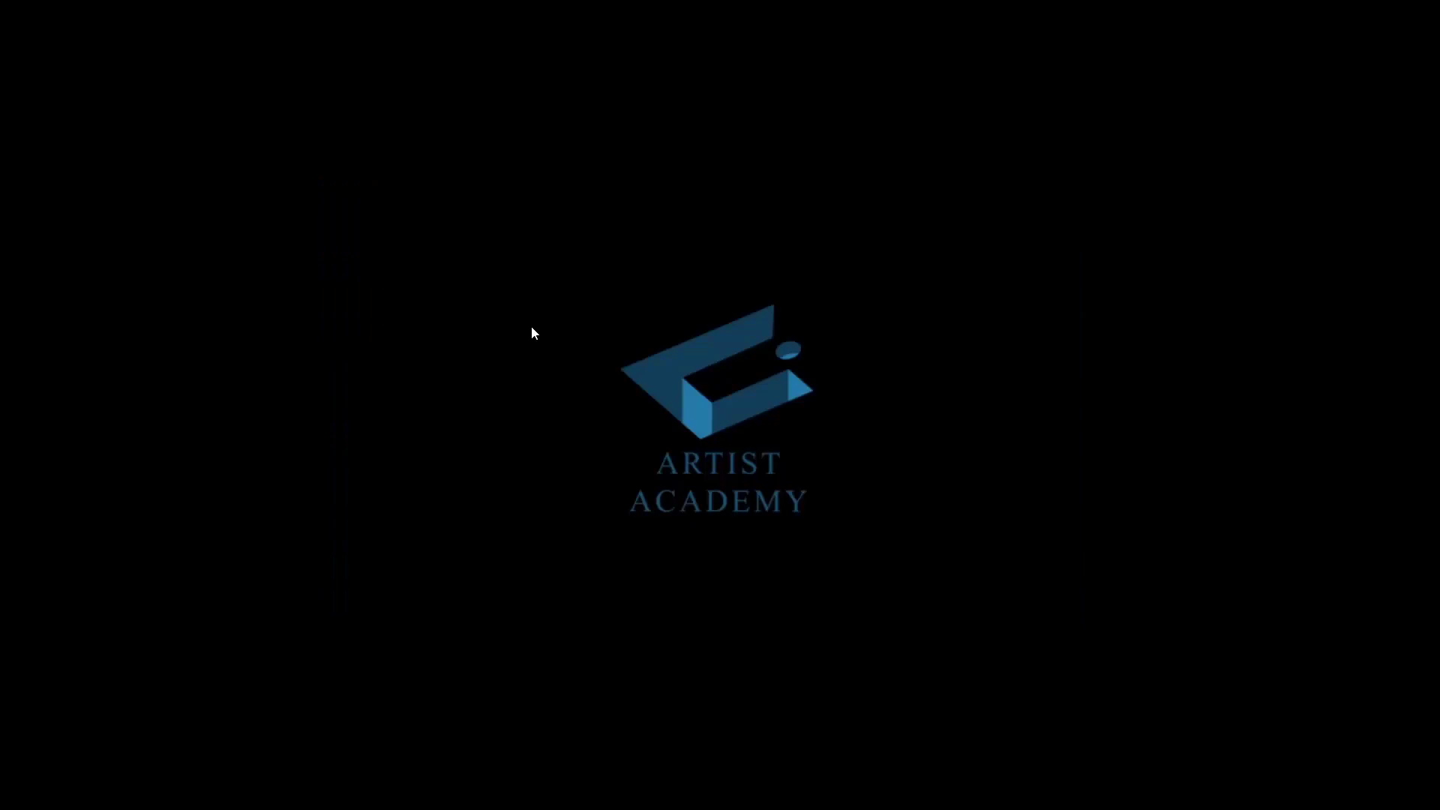
double_click(531, 331)
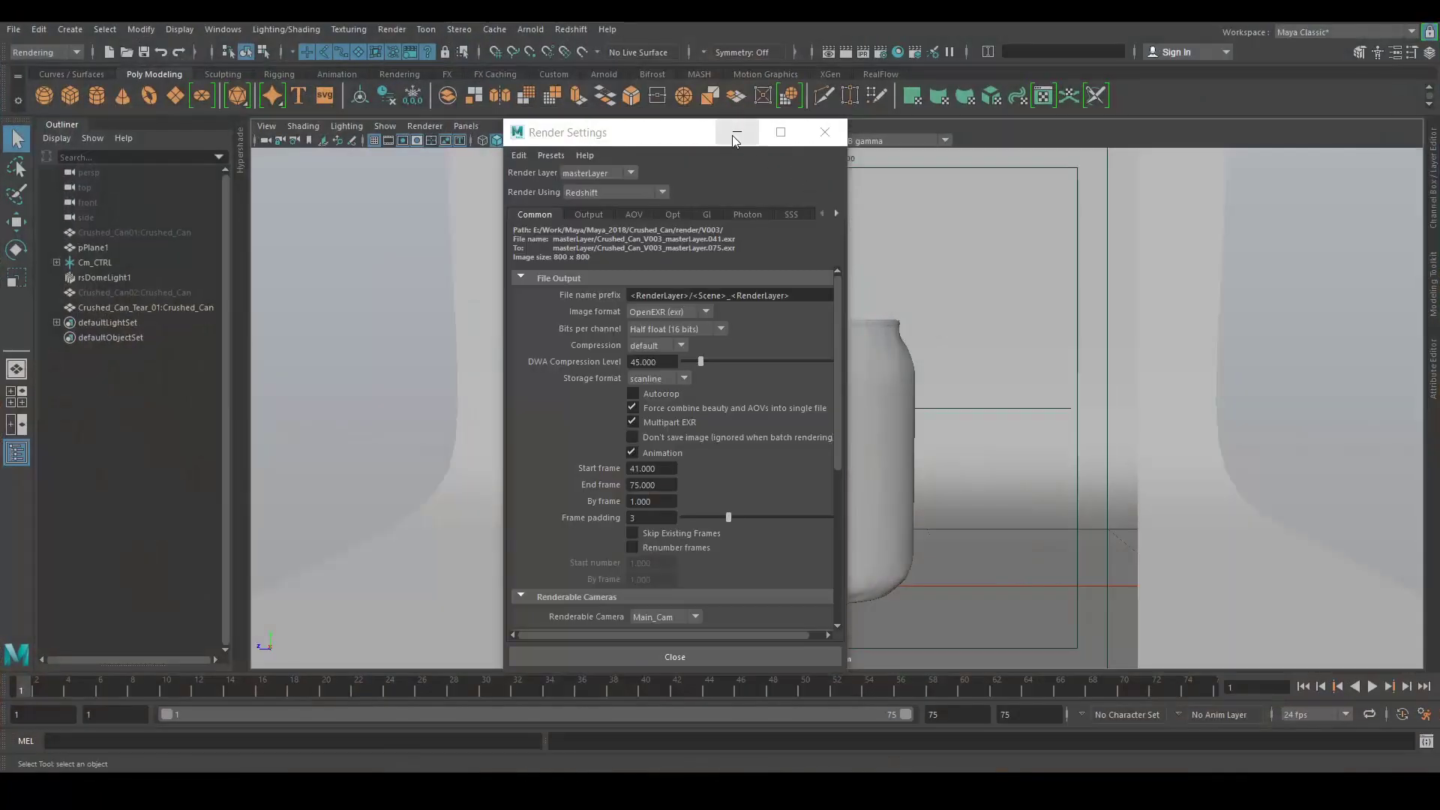
- Clear the Render Settings window out of the way in Maya and play back the can animation
click(733, 129)
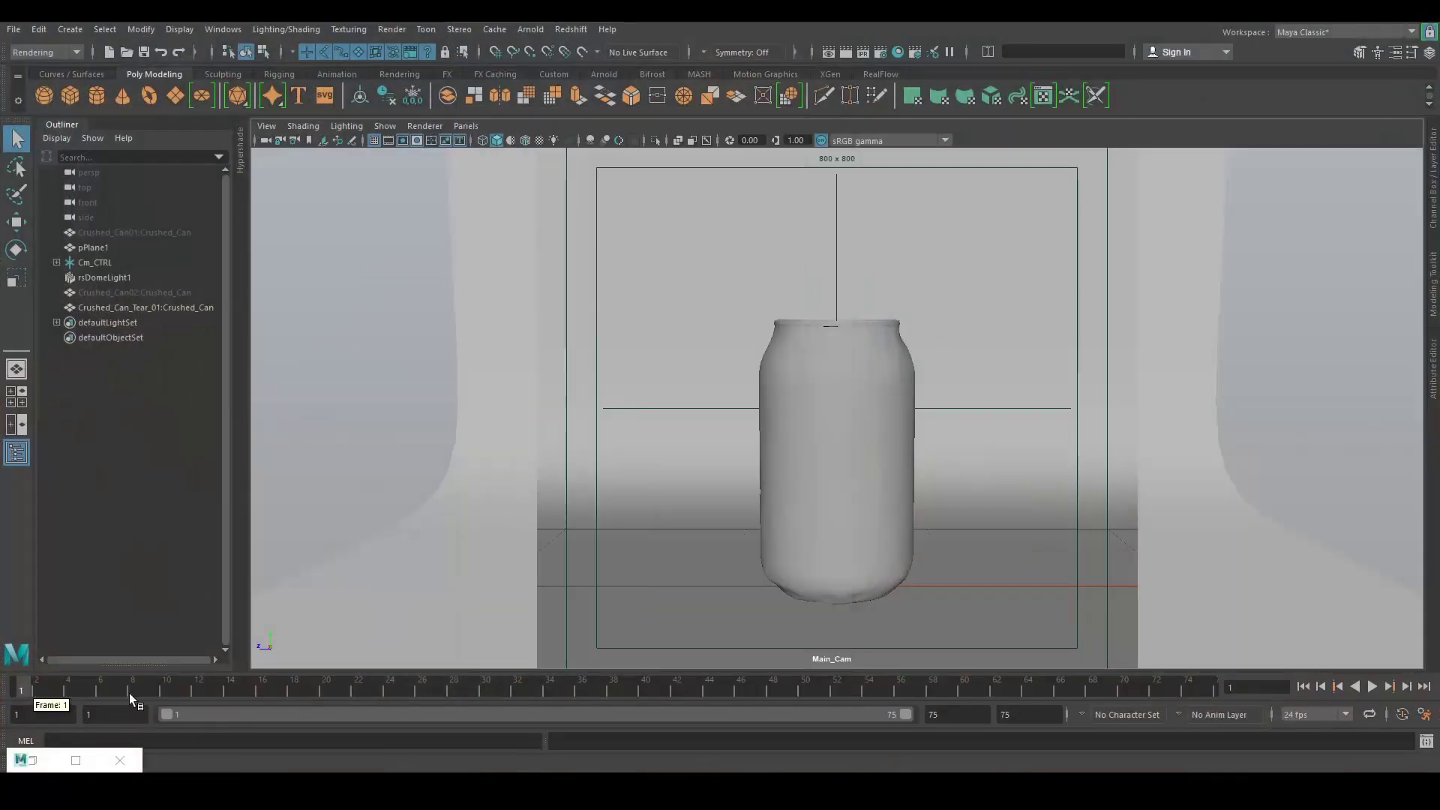
key(alt+v)
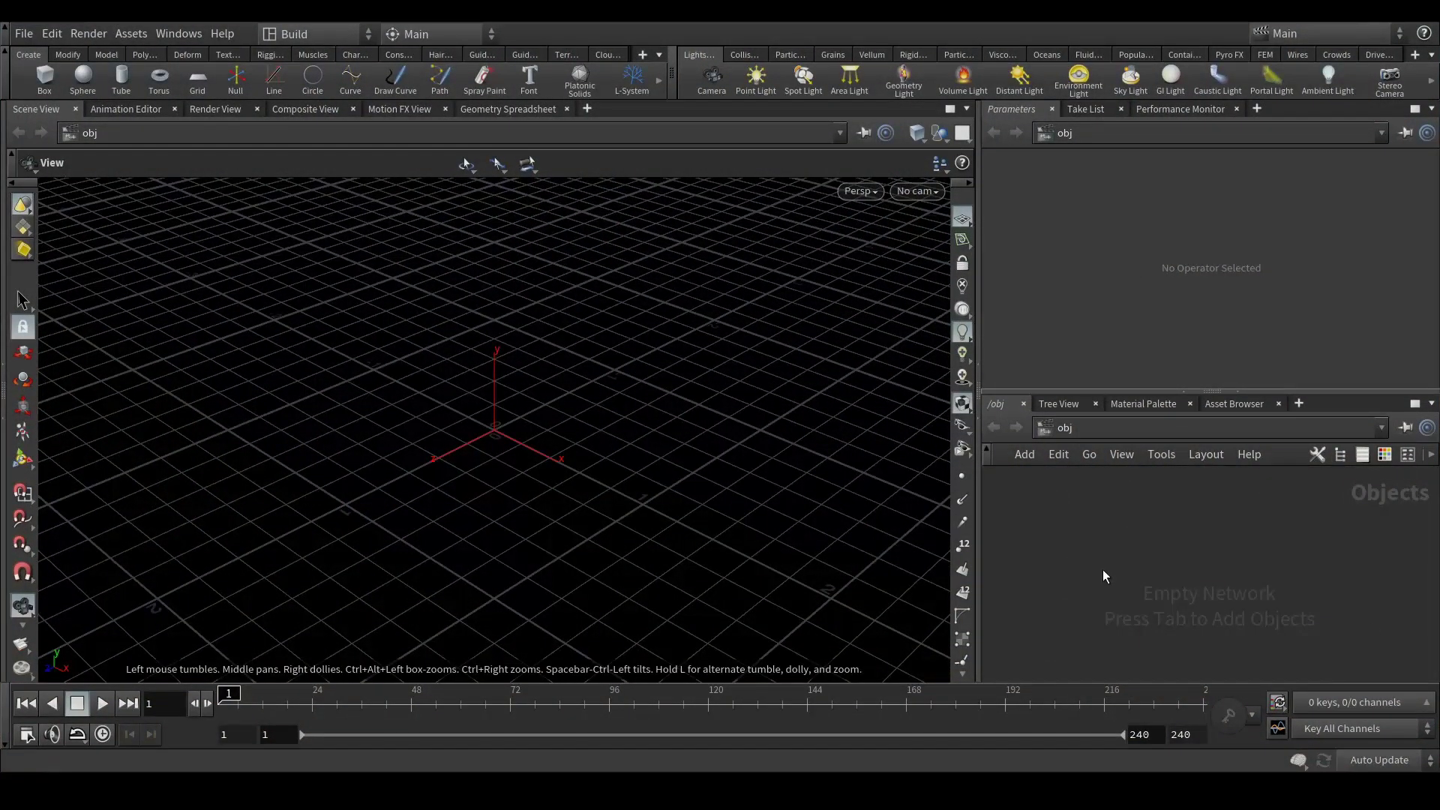
- Add a Geometry object to the empty object network in Houdini
key(Tab)
text(geo)
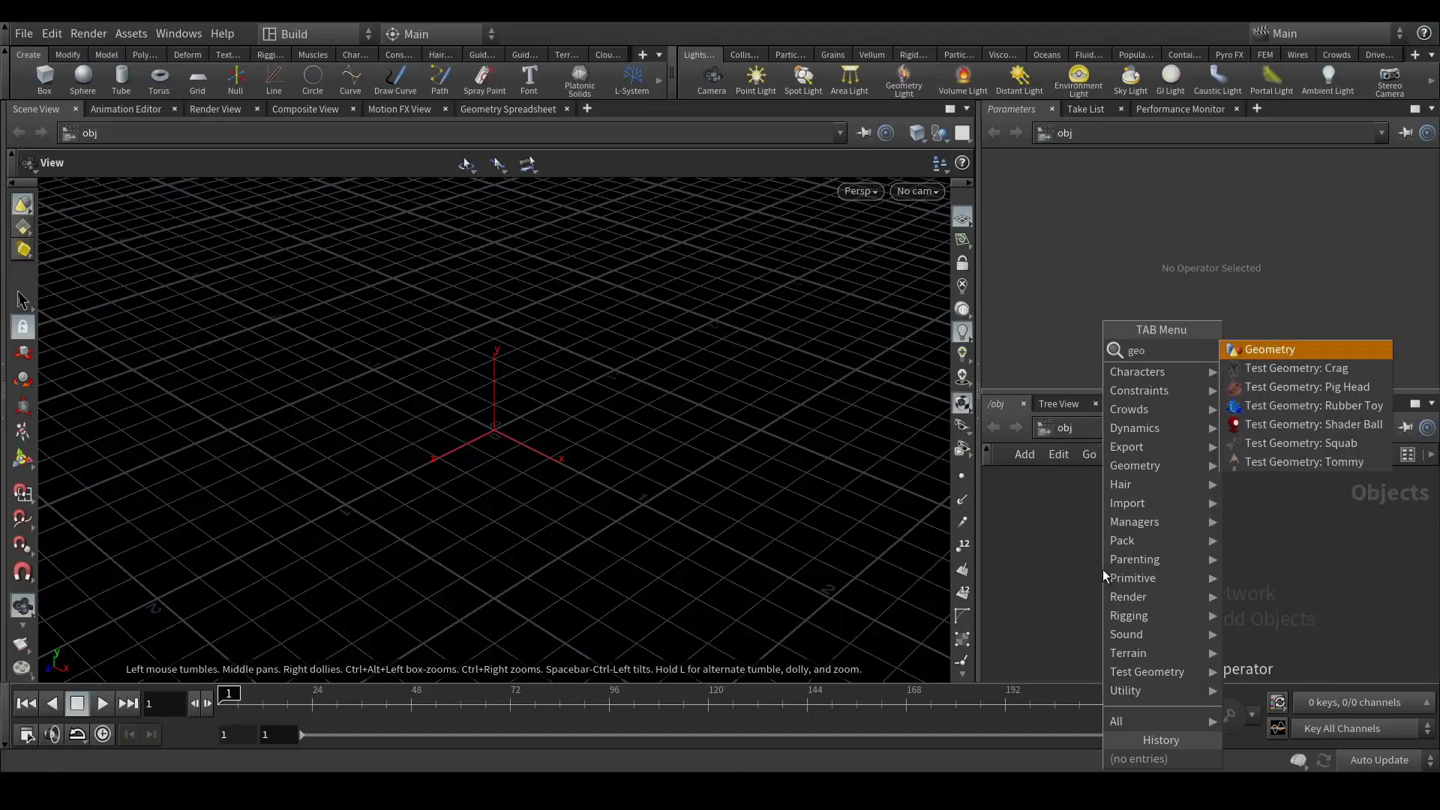
key(Return)
click(1102, 569)
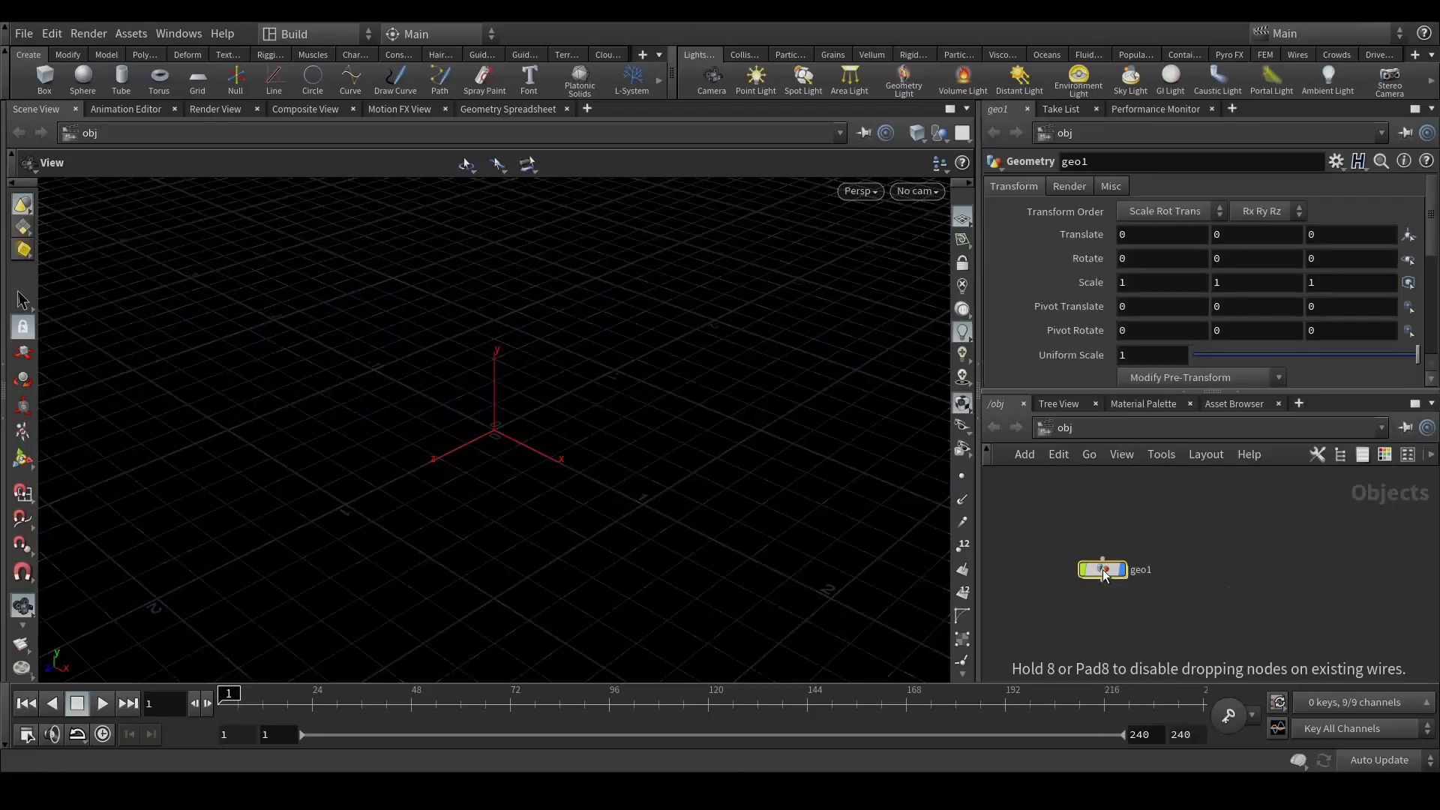
- Rename the Geometry object Crushed_With_Houdini
double_click(1143, 572)
text(c)
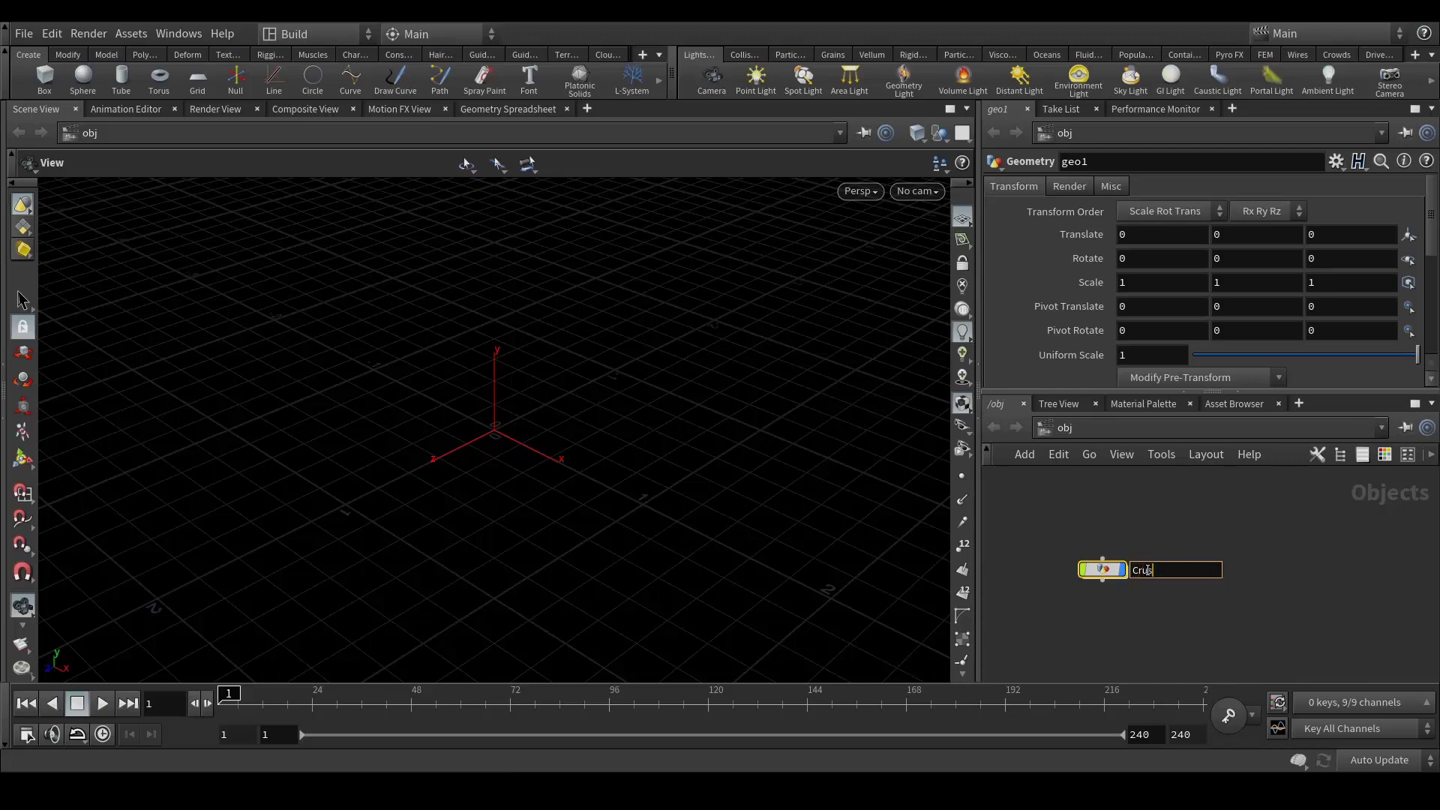
text(rus)
text(hed_)
text(W)
text(ith_Houdini)
key(Return)
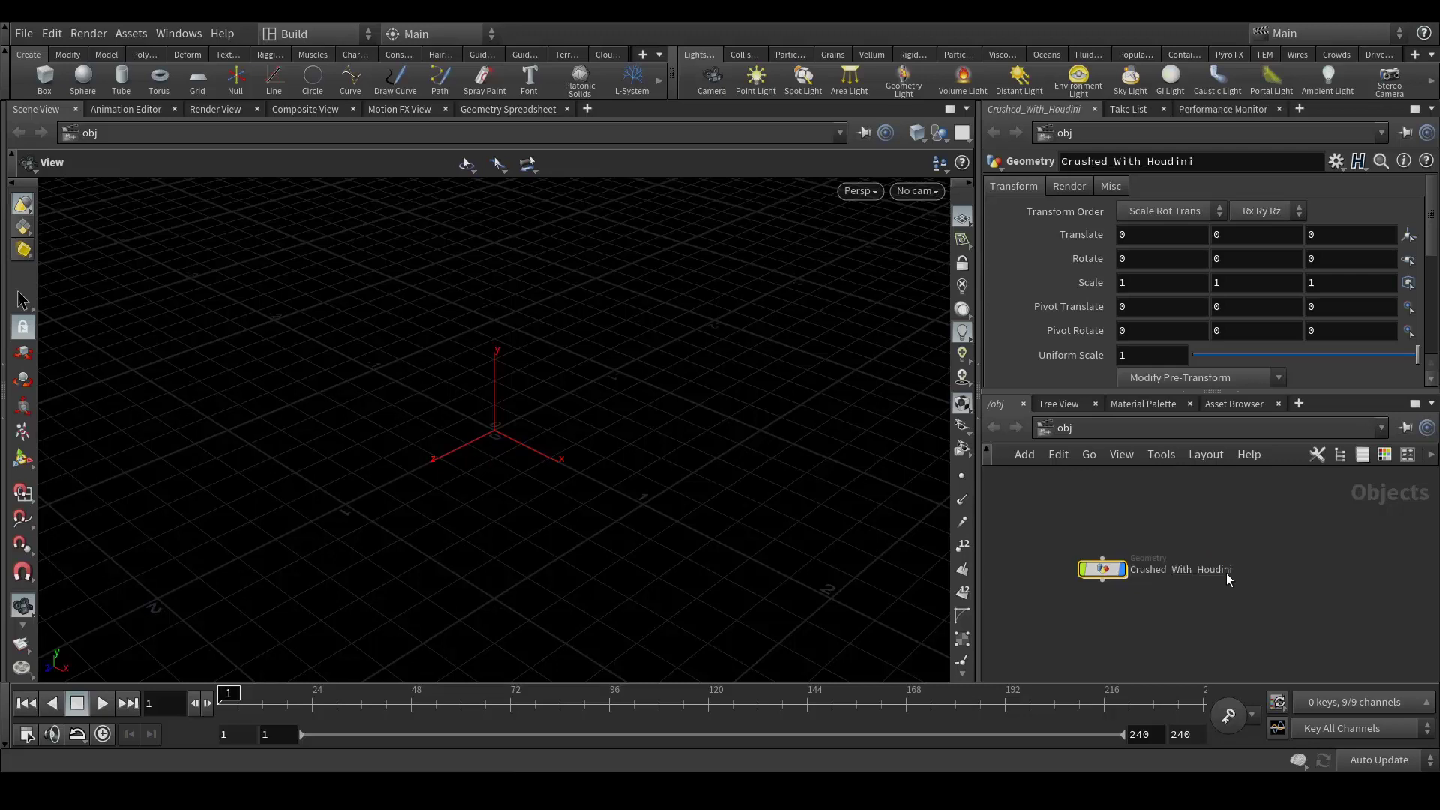
- Inside Crushed_With_Houdini, add a File node that loads Can01.obj from the Crushed_Can/export folder
double_click(1123, 574)
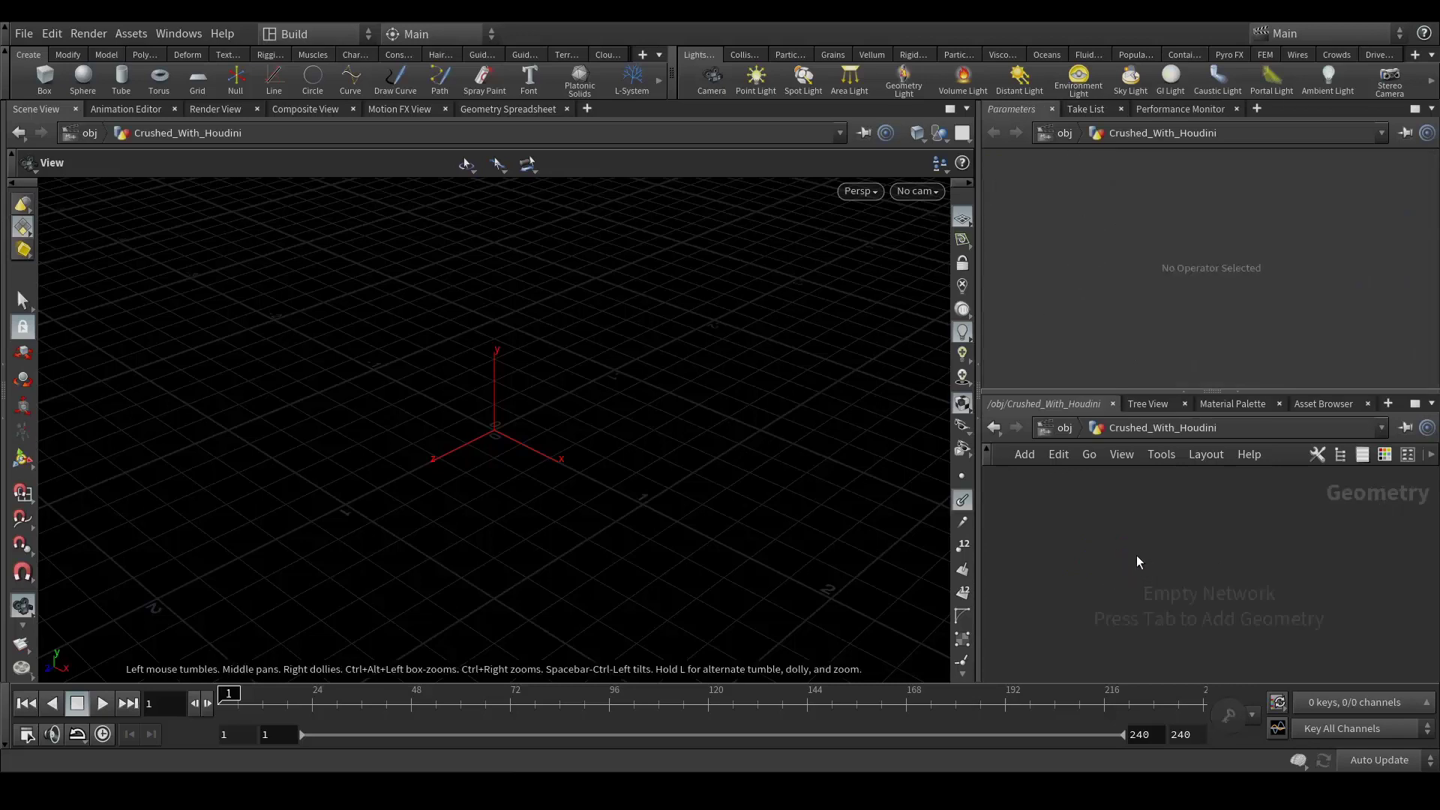
key(Tab)
text(file)
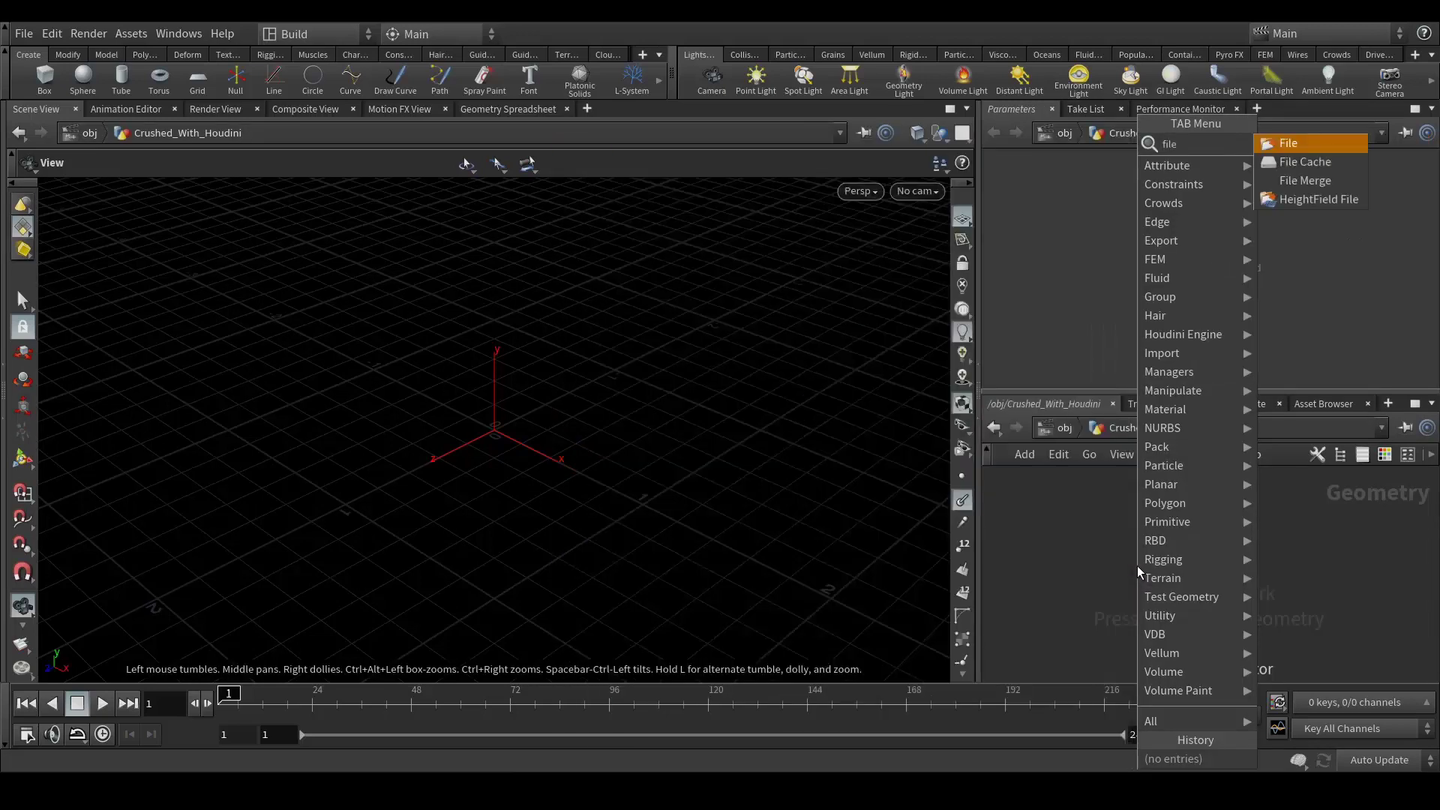
key(Return)
click(1113, 574)
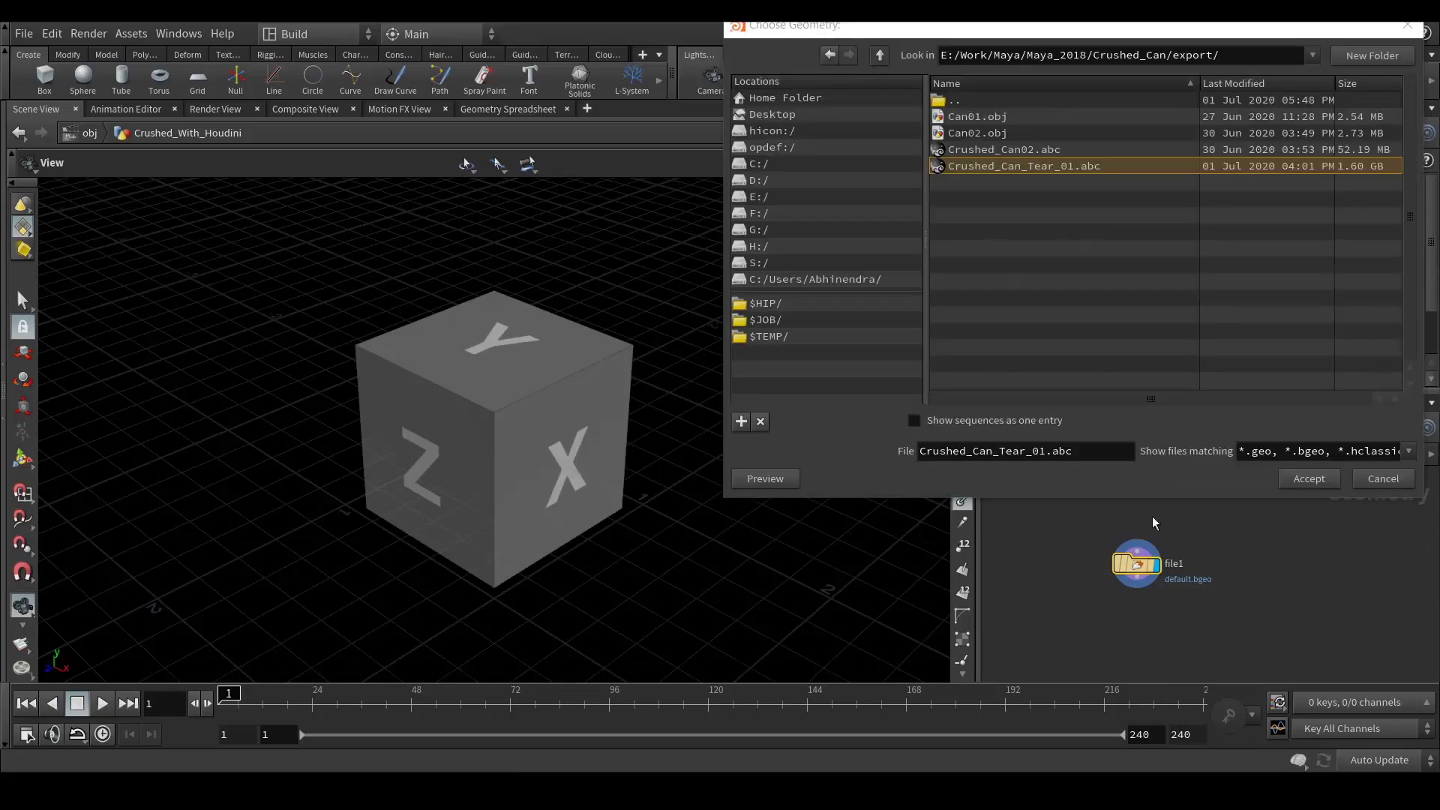
click(1000, 118)
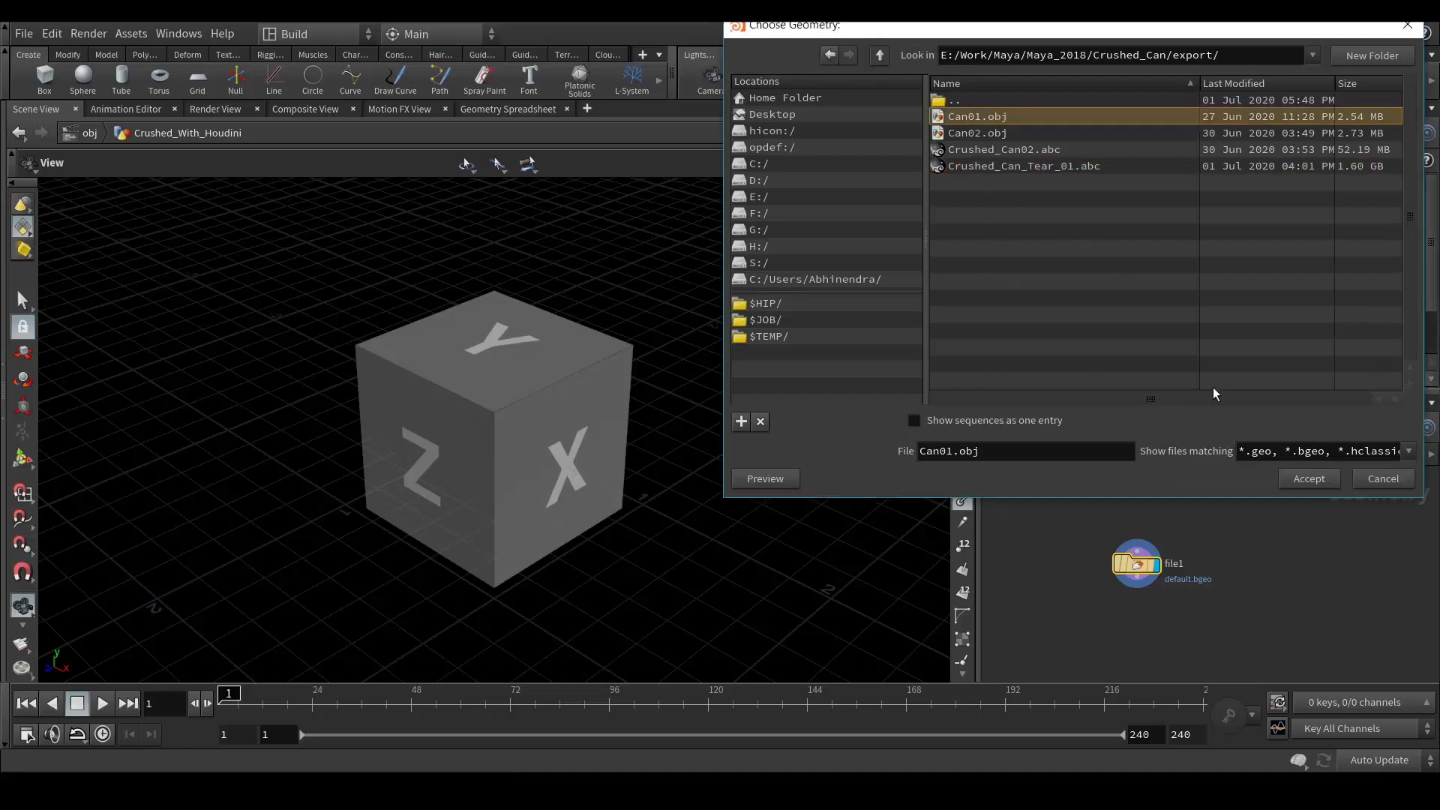
click(1308, 480)
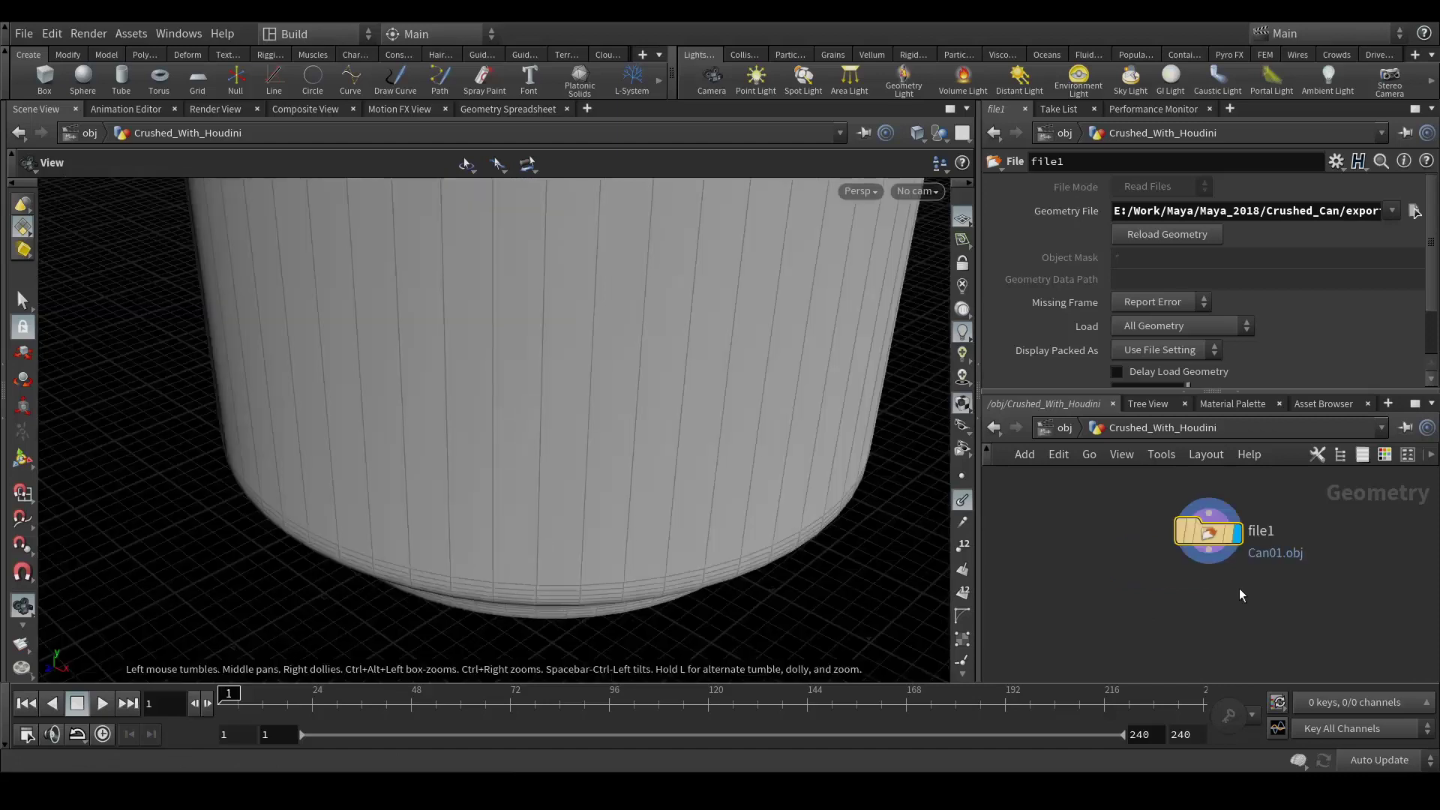
- Connect a Transform node to the output of the can's File node
click(1208, 564)
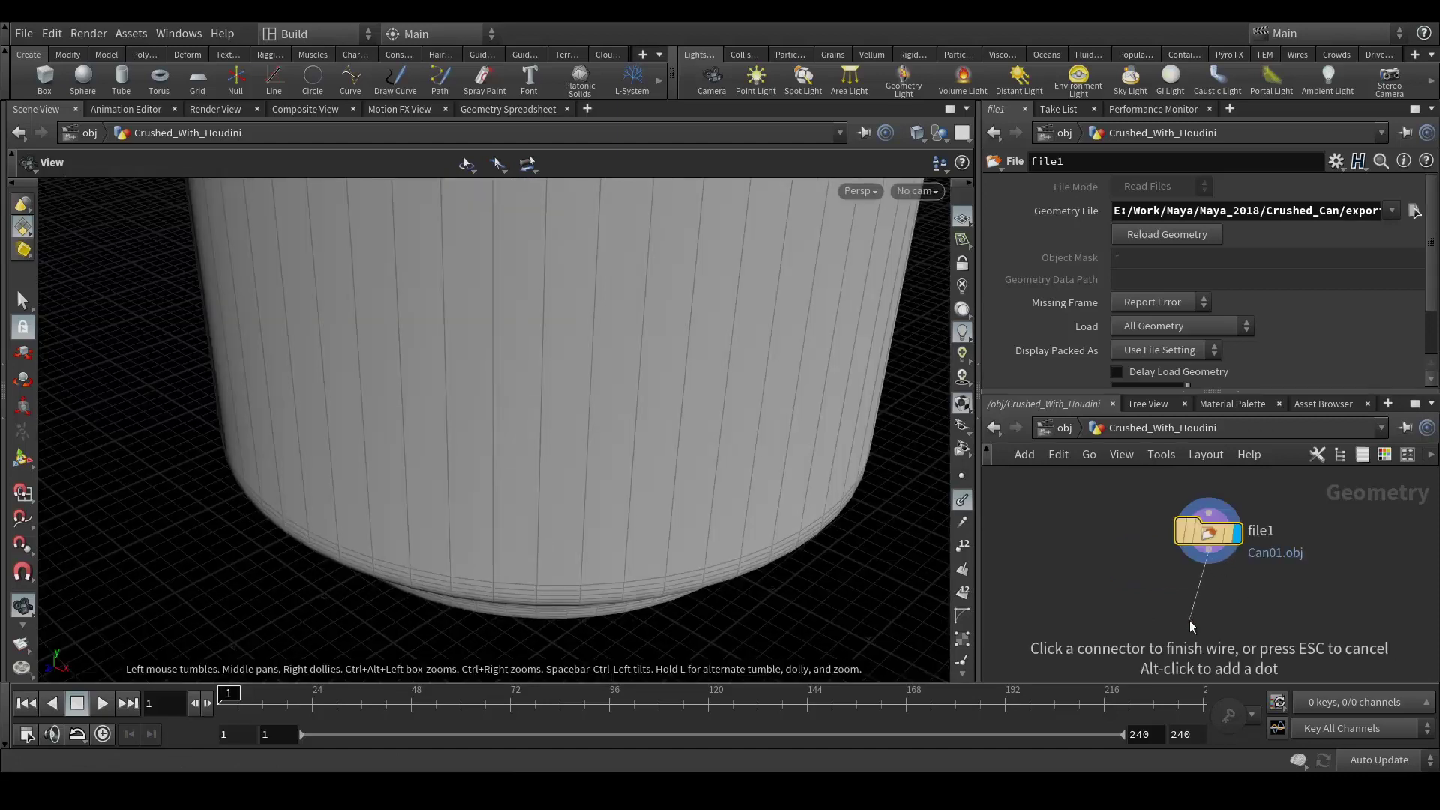
key(Tab)
text(tran)
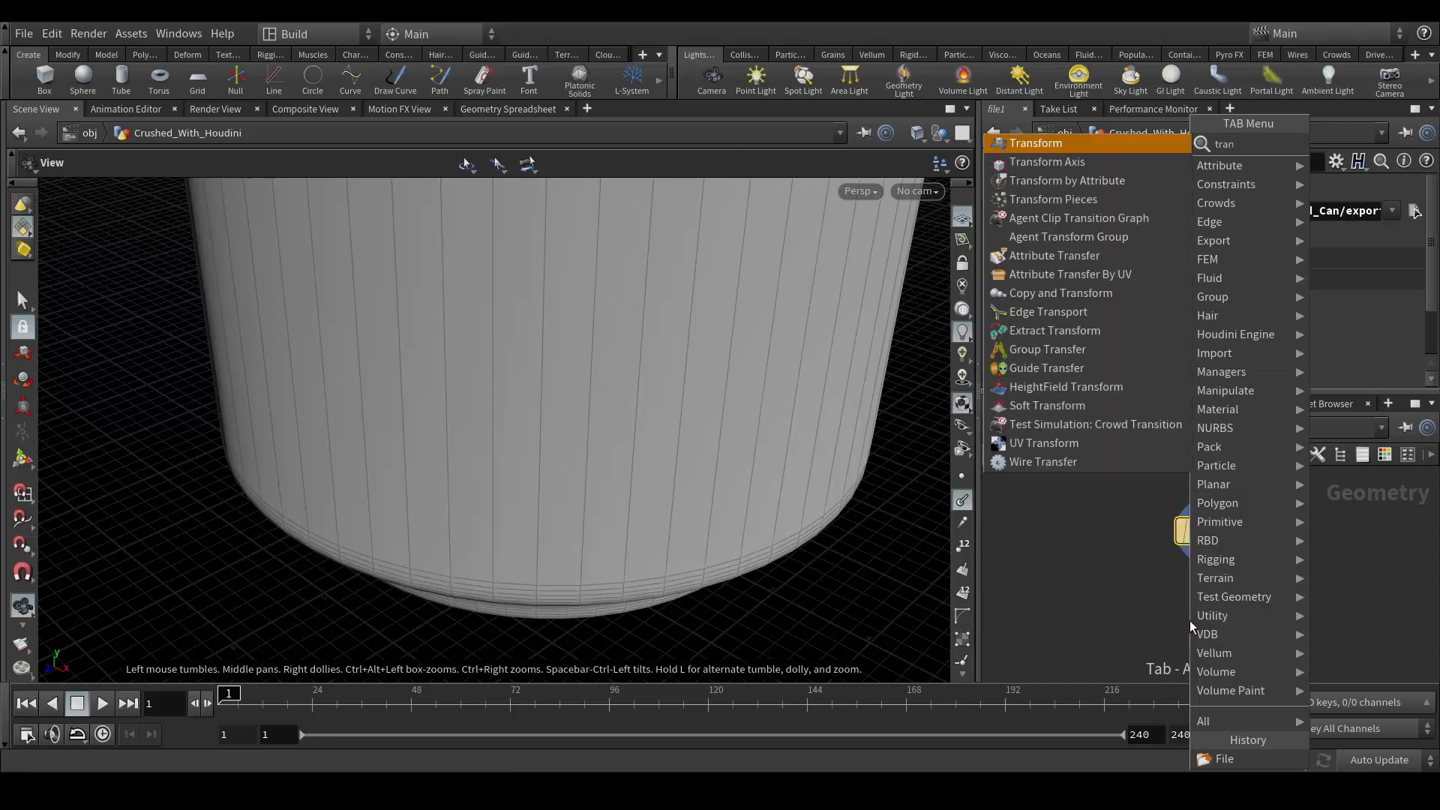
key(Return)
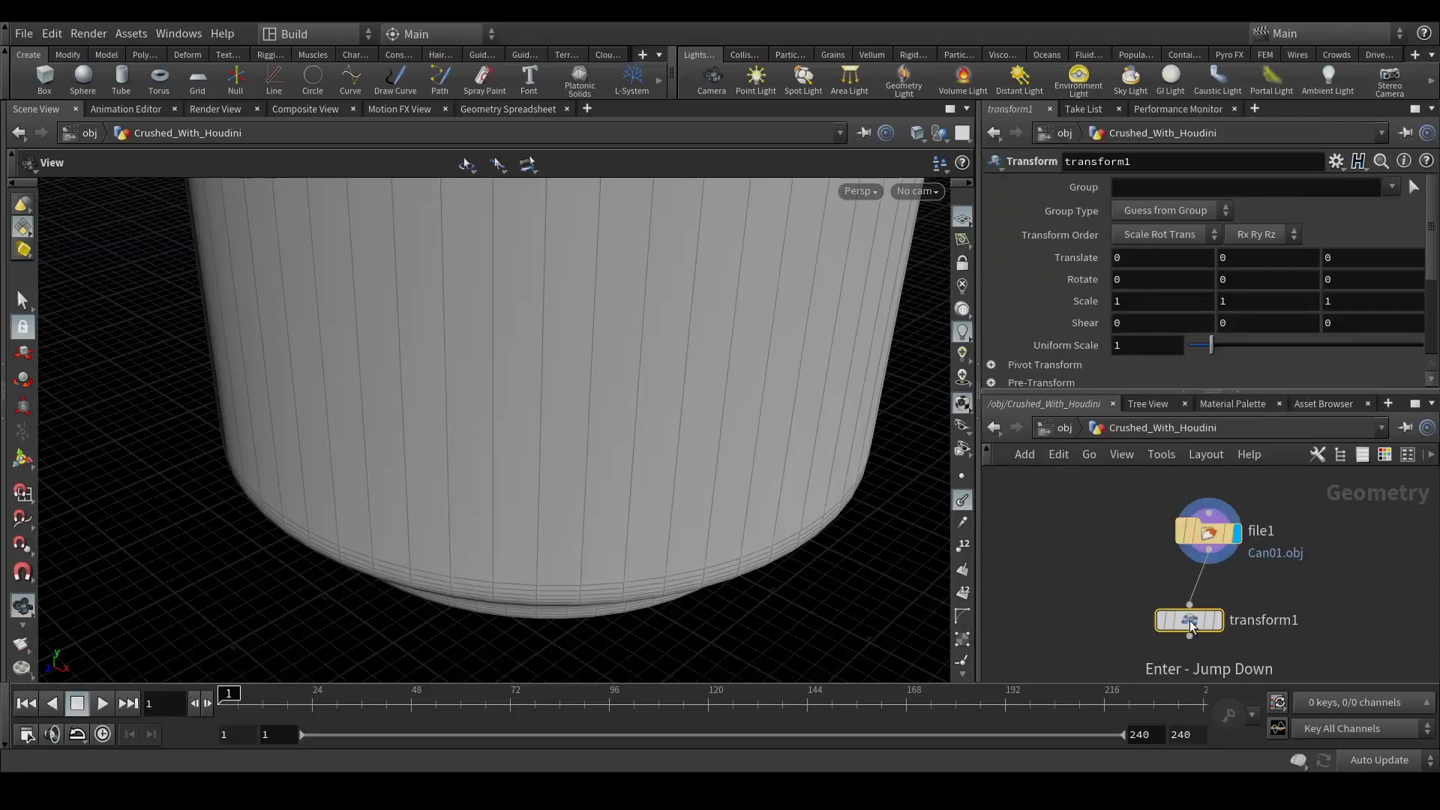
- Set the Transform node's uniform scale to 0.2 and display its result in the viewport
click(1115, 346)
text(0.2)
key(Return)
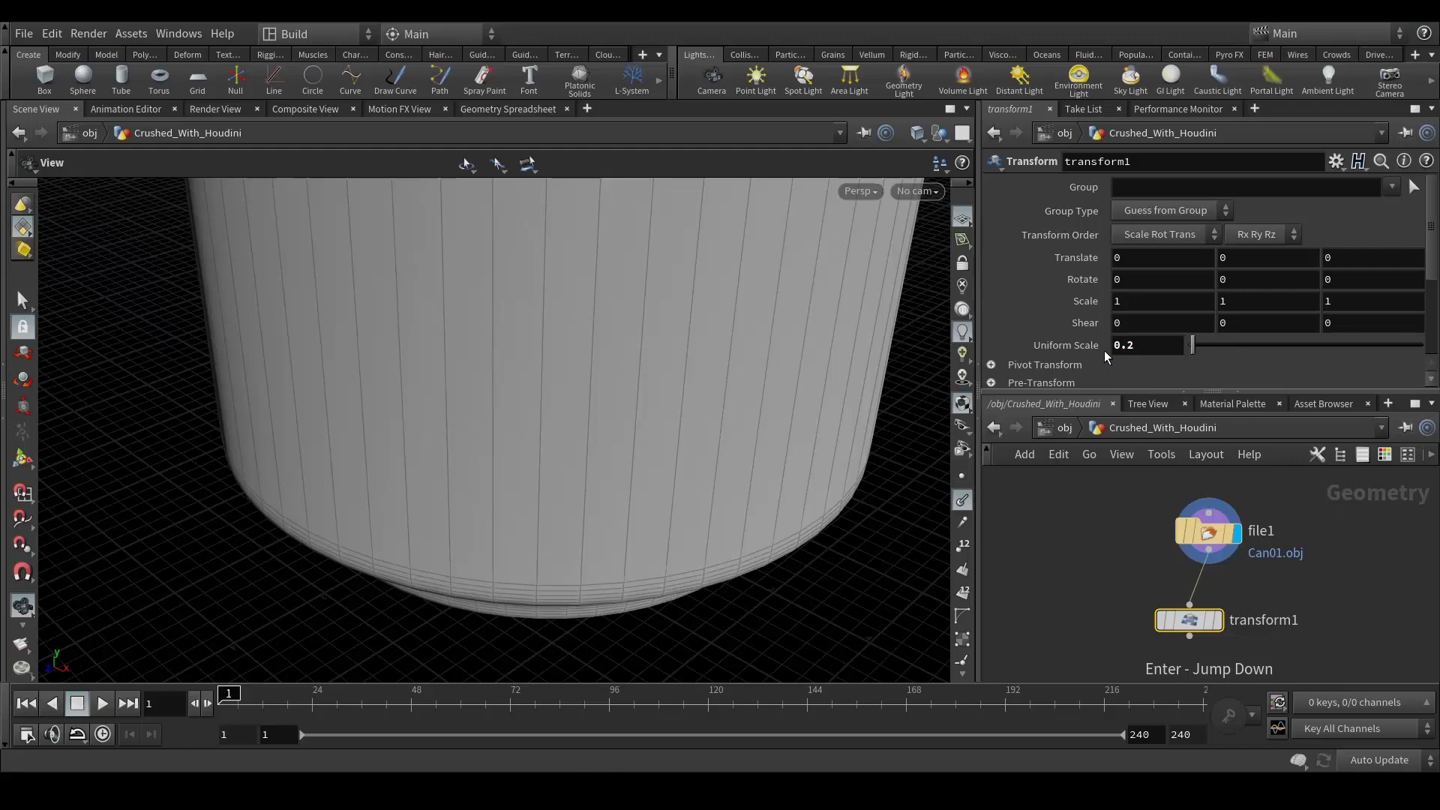
click(1217, 619)
drag(623, 472, 624, 384)
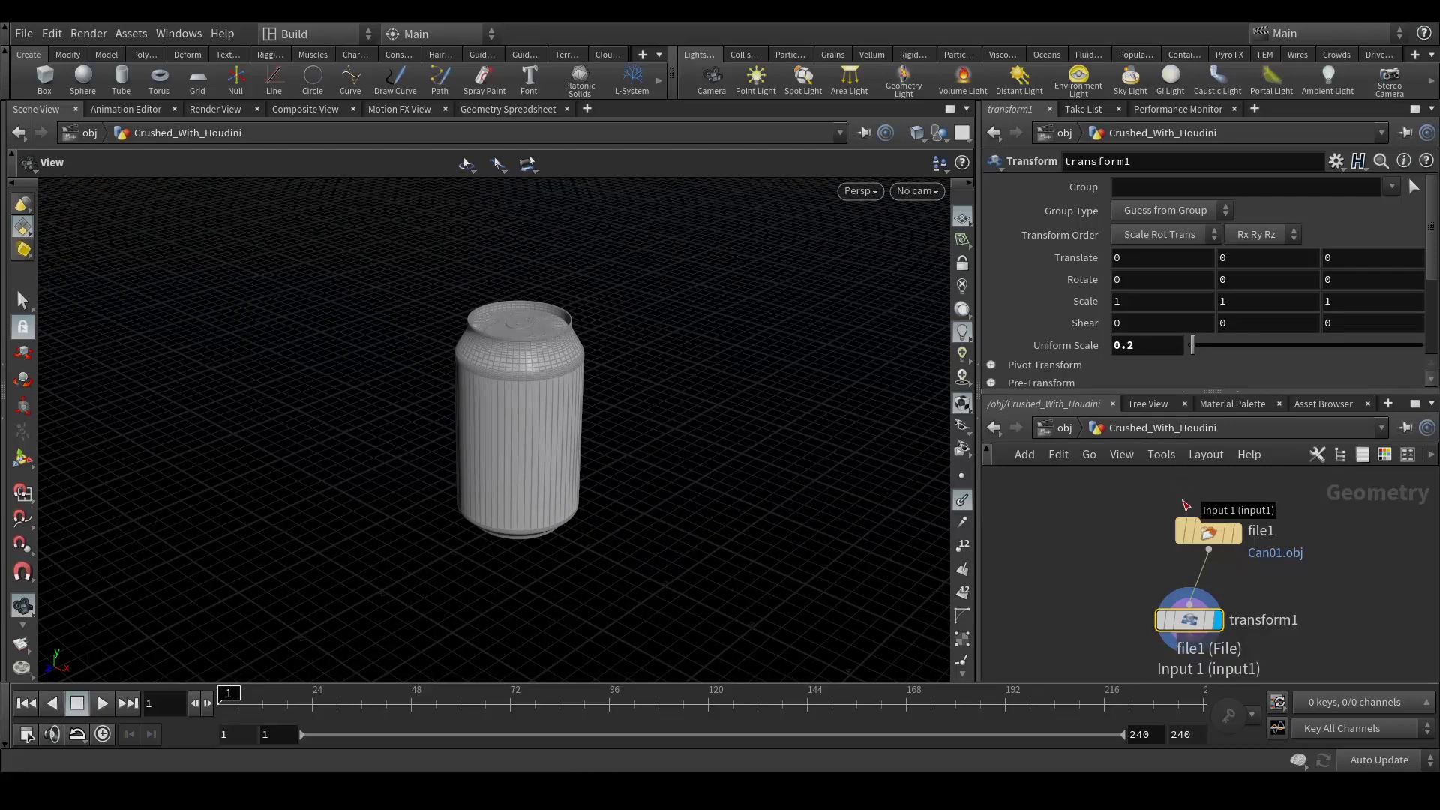
- Connect a Remesh node after the Transform node and display the remeshed can
middle_drag(1315, 607, 1319, 534)
scroll(1259, 666, up, 2)
drag(1167, 520, 1190, 604)
key(Tab)
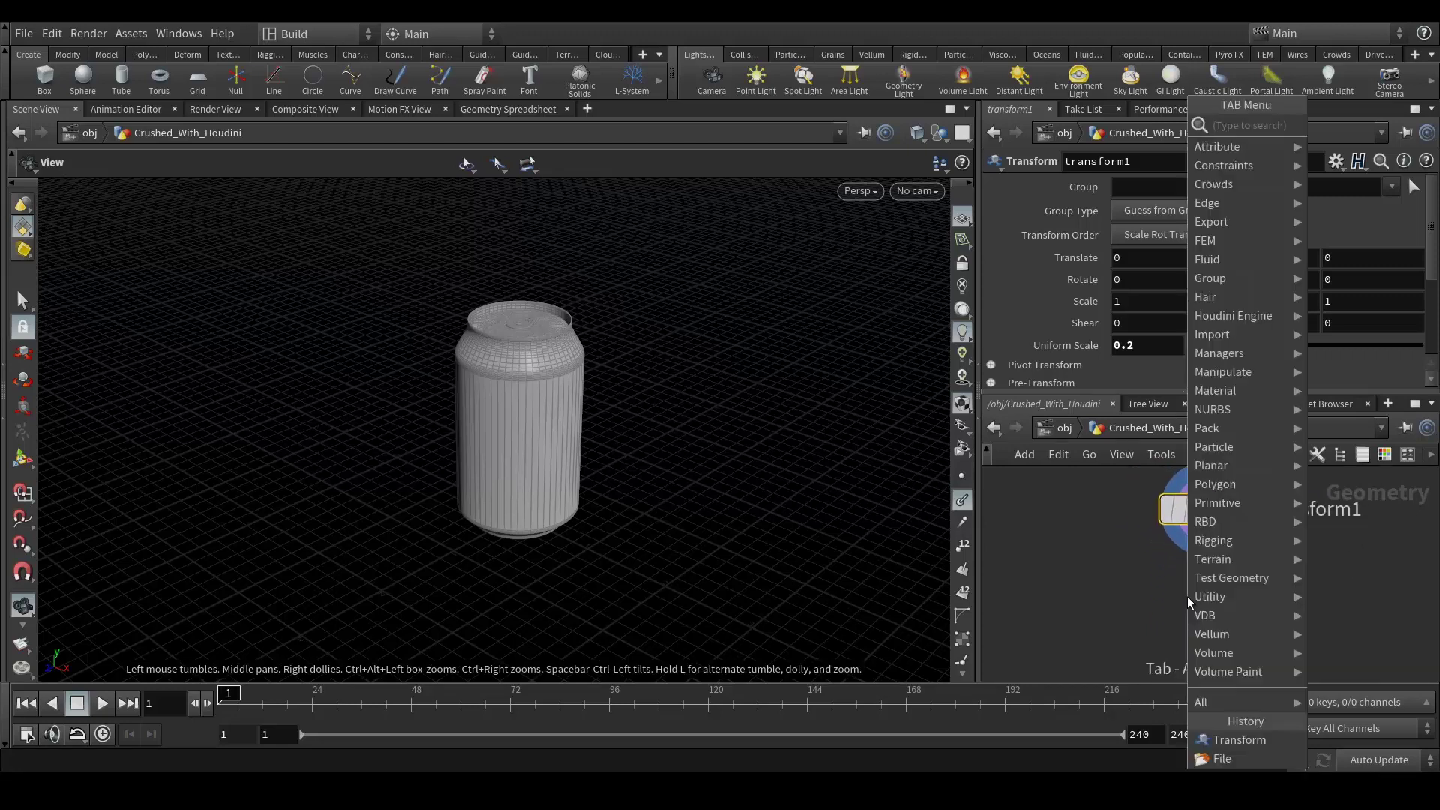
text(reme)
key(Return)
click(1188, 598)
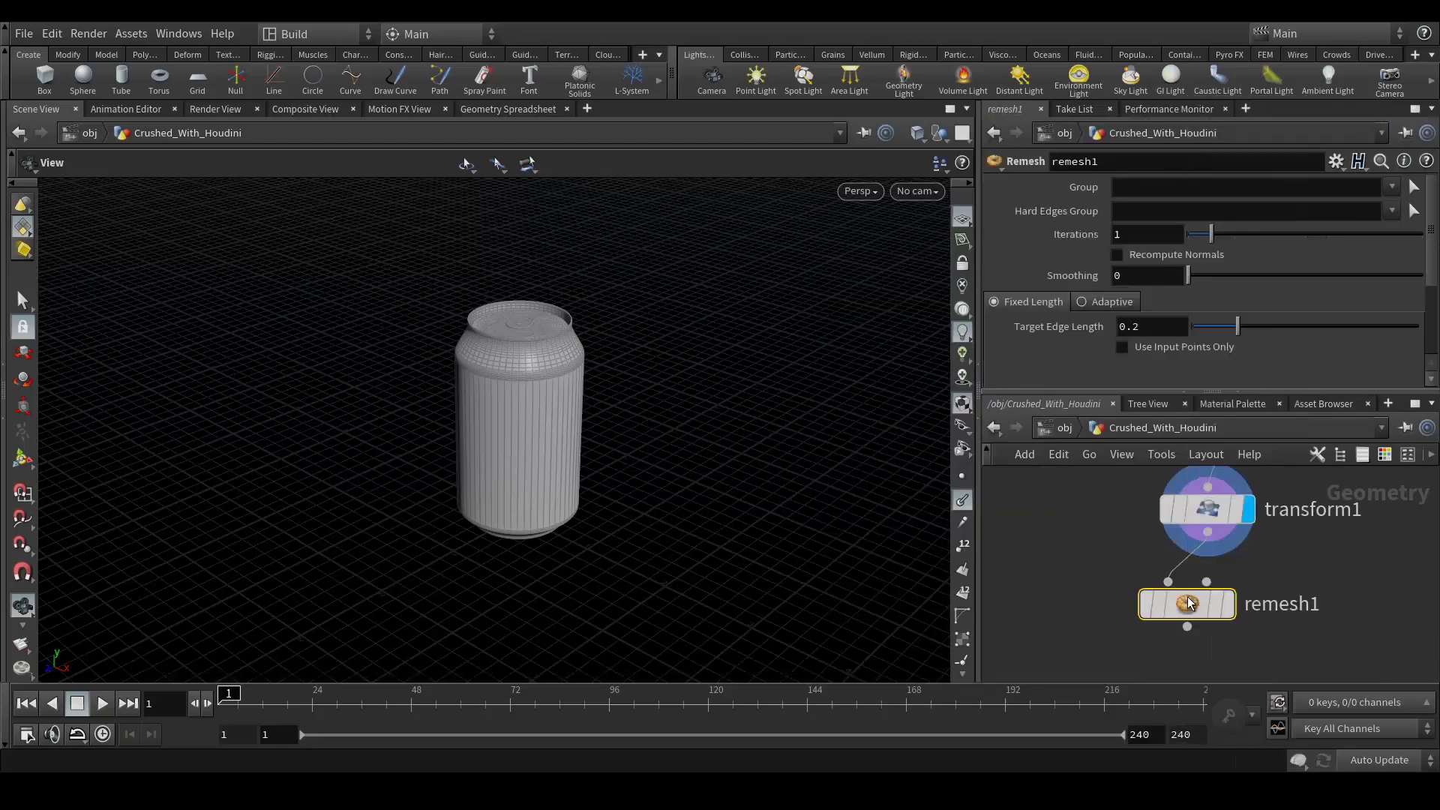
click(1232, 610)
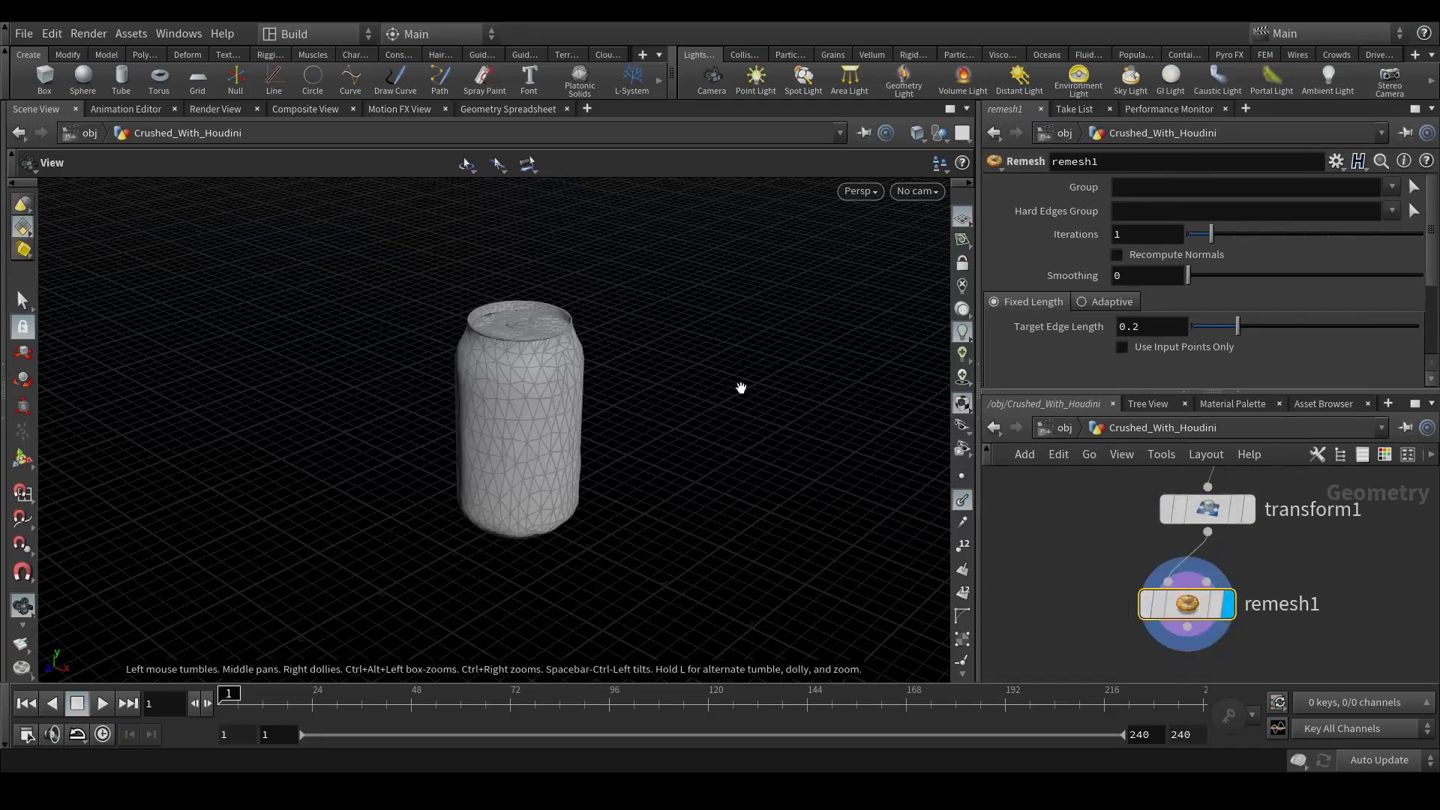
- Try a target edge length of 0.02 on the Remesh node
drag(1155, 327, 1081, 327)
text(.)
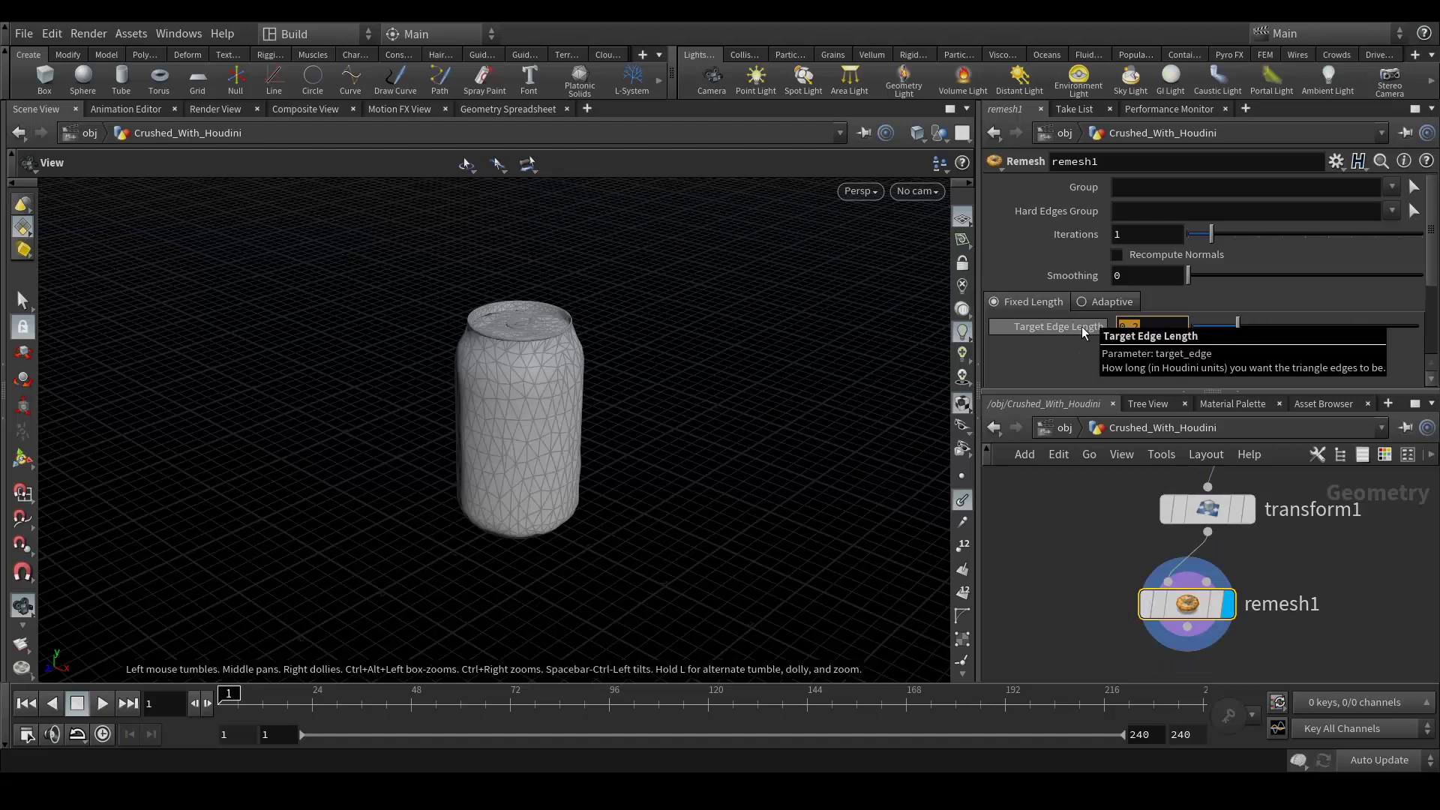
text(.02)
key(Return)
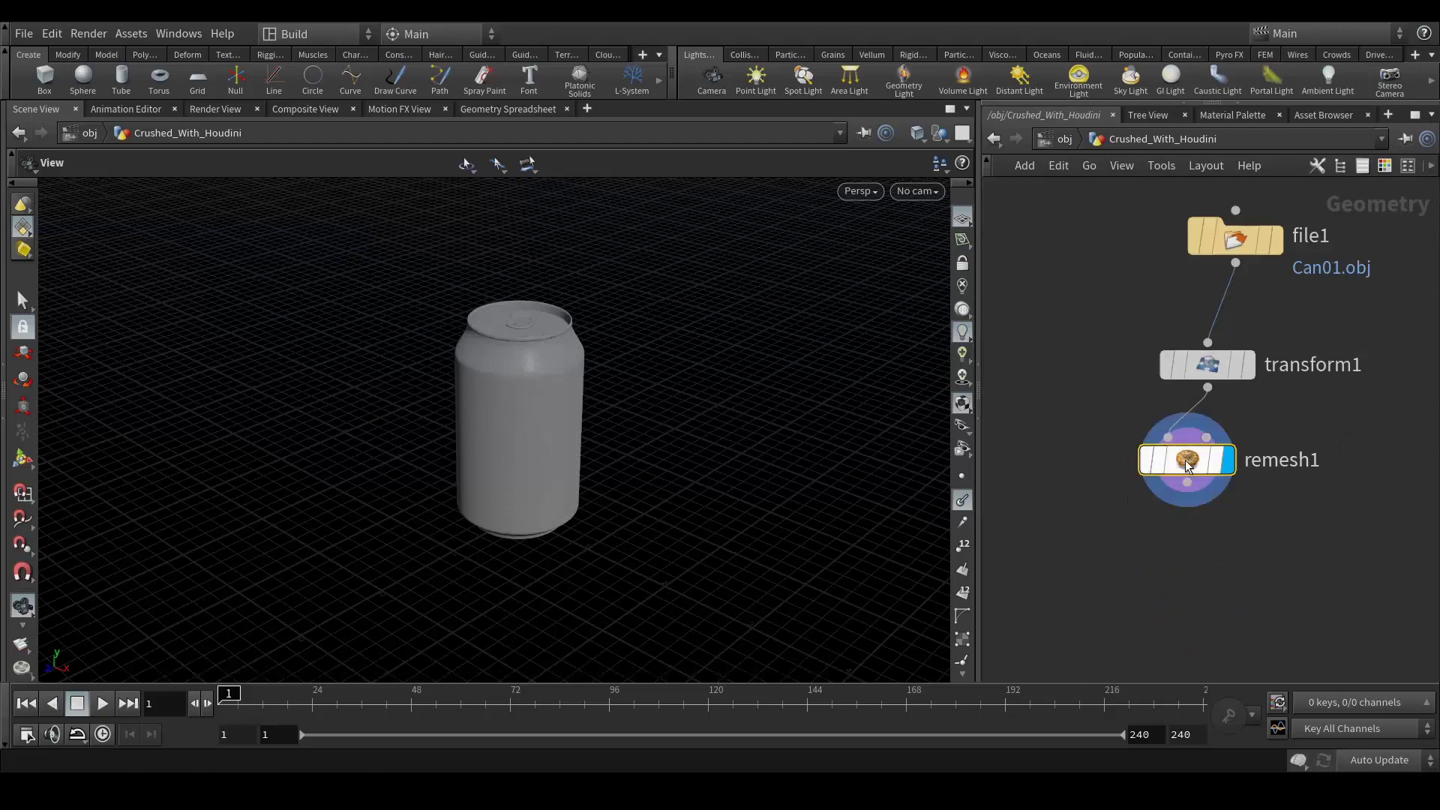
- Restore the Remesh node's target edge length to 0.2
mouse_move(1256, 481)
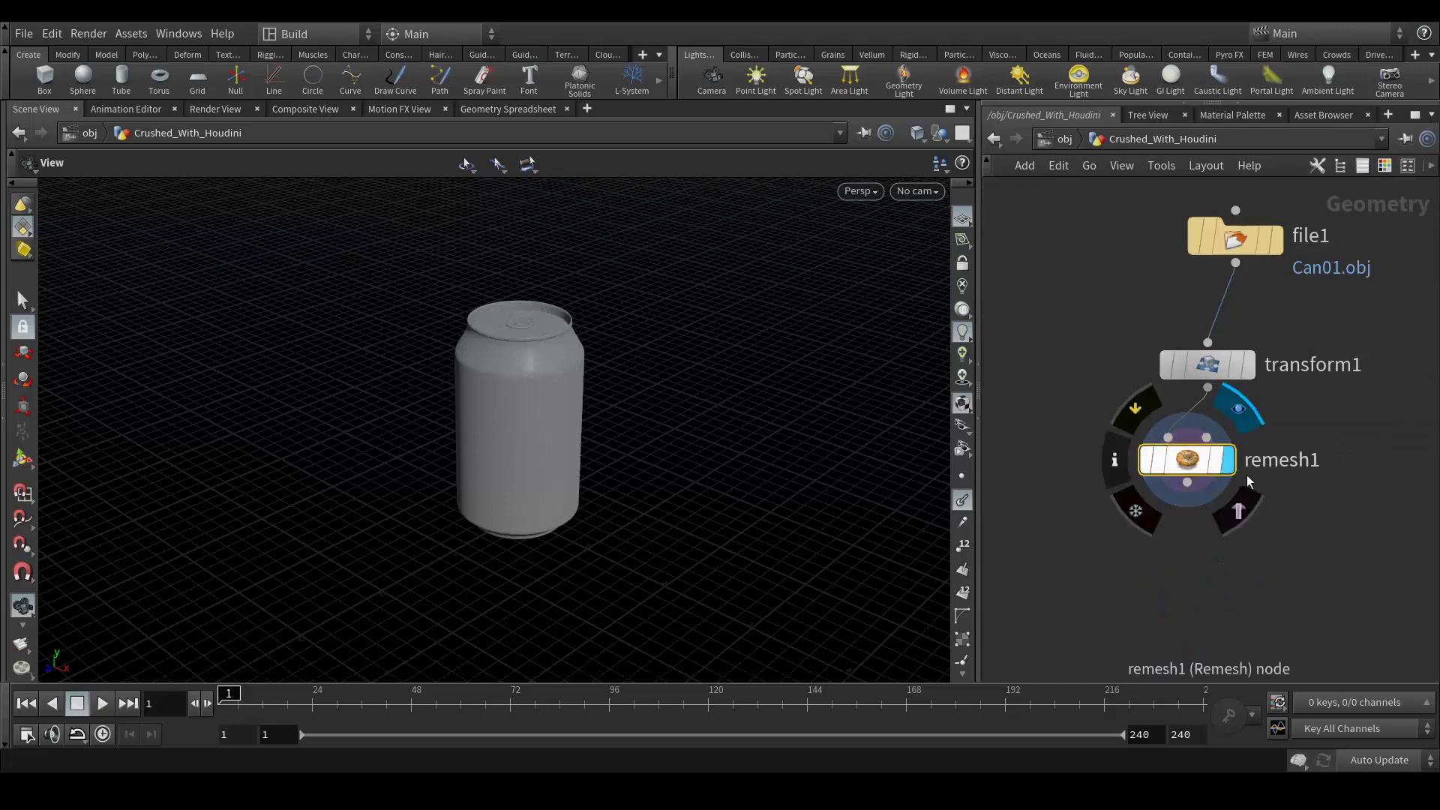
click(1200, 105)
mouse_move(1177, 636)
double_click(1147, 330)
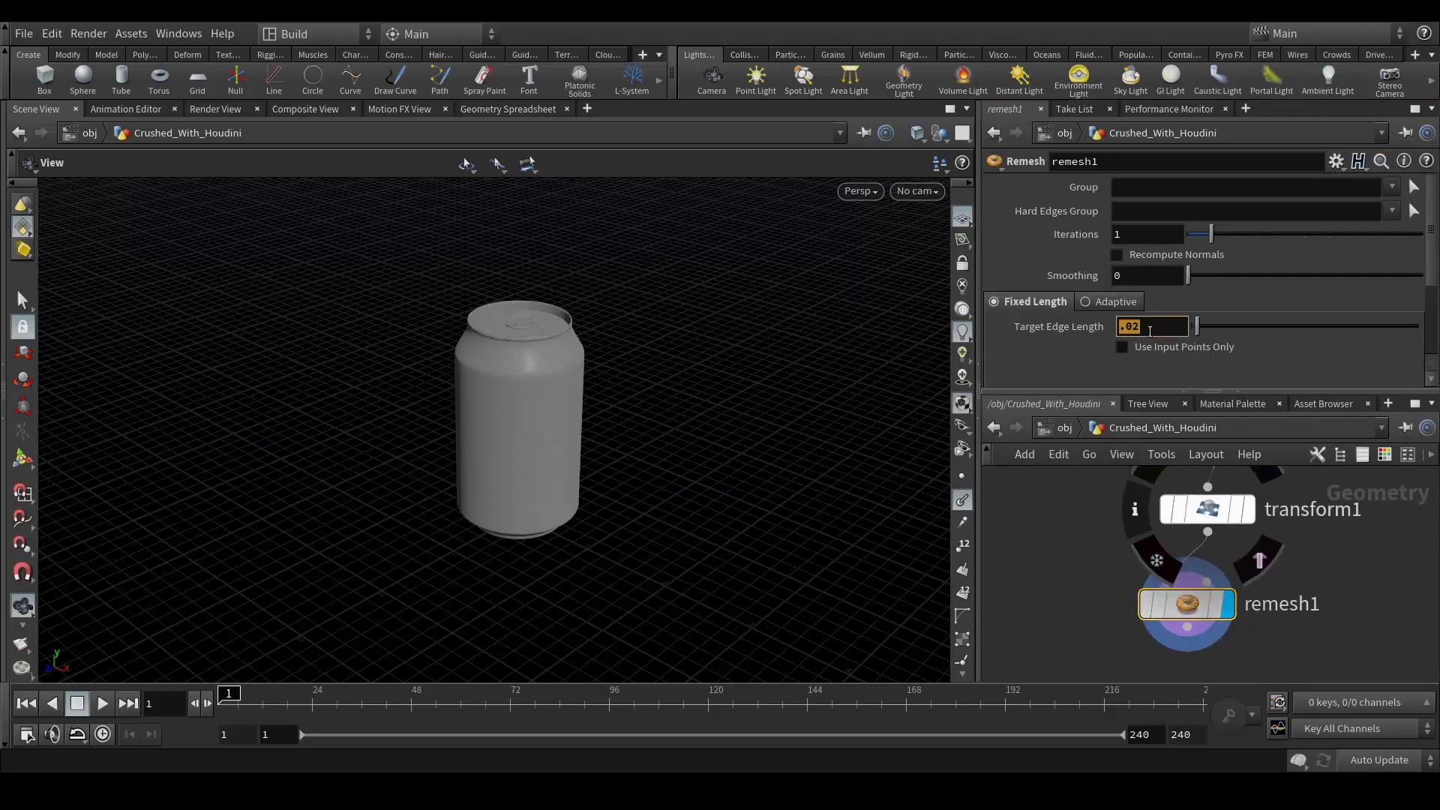
text(0)
key(Return)
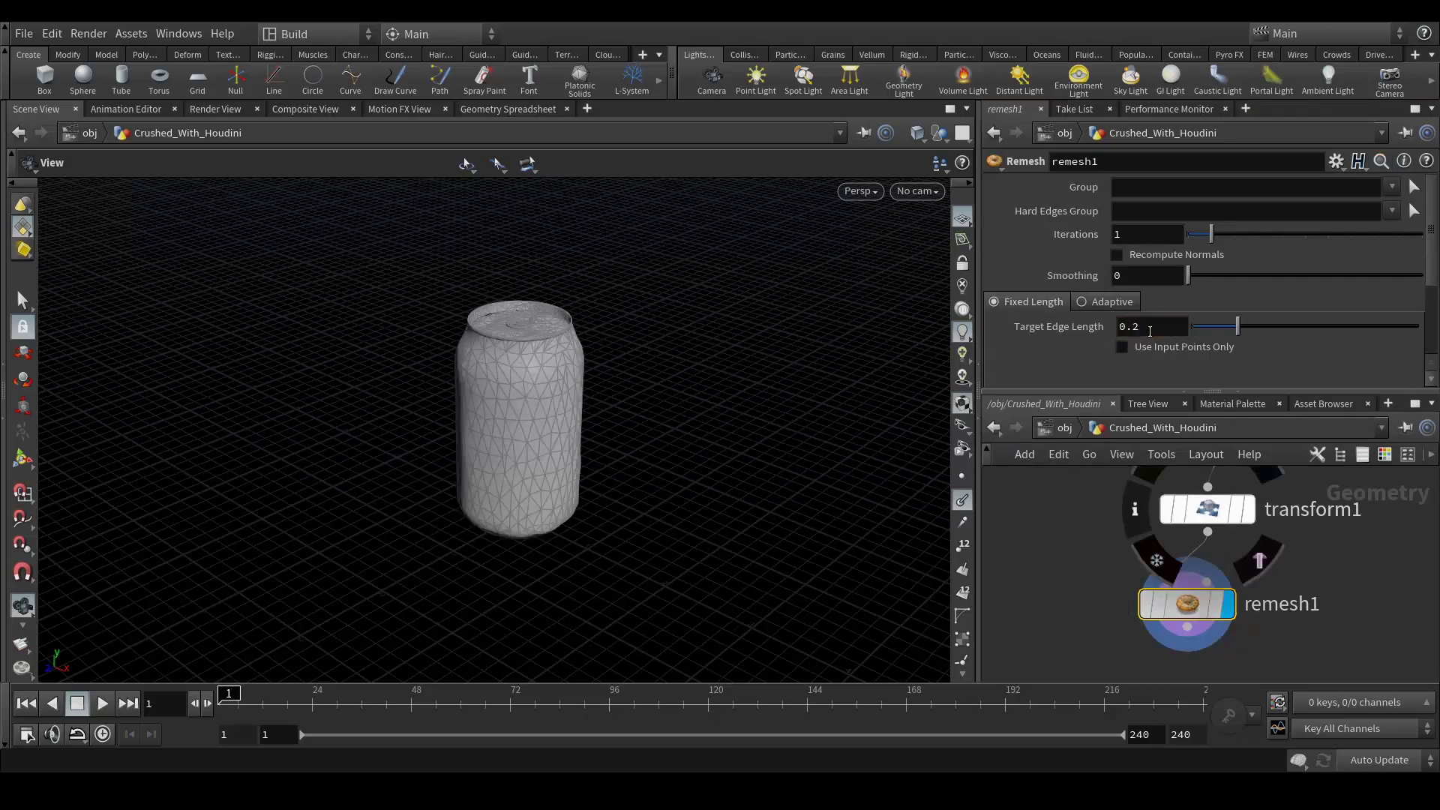
- Add a Box node to the network beside the can's node chain
scroll(1344, 611, down, 6)
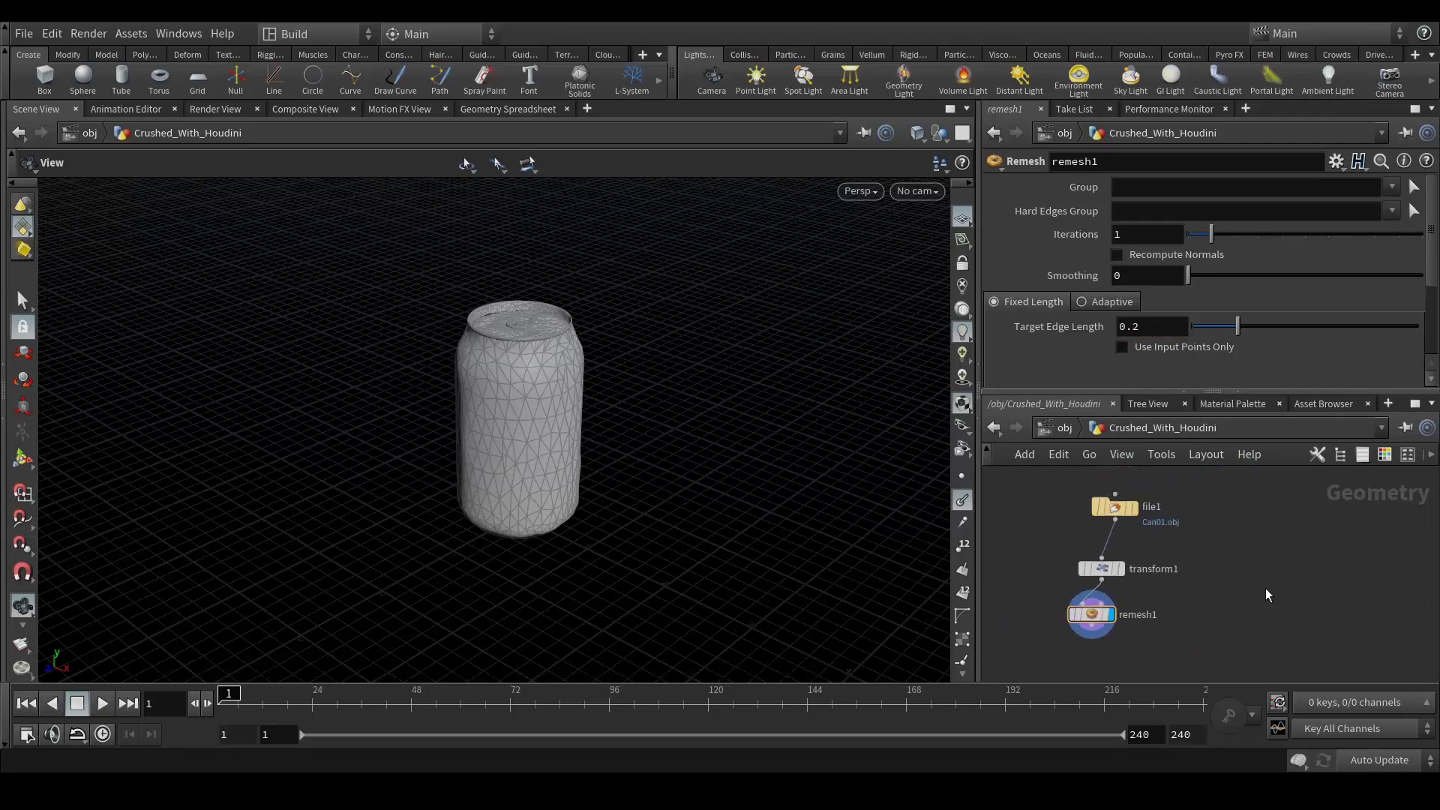
key(Tab)
text(cube)
key(Return)
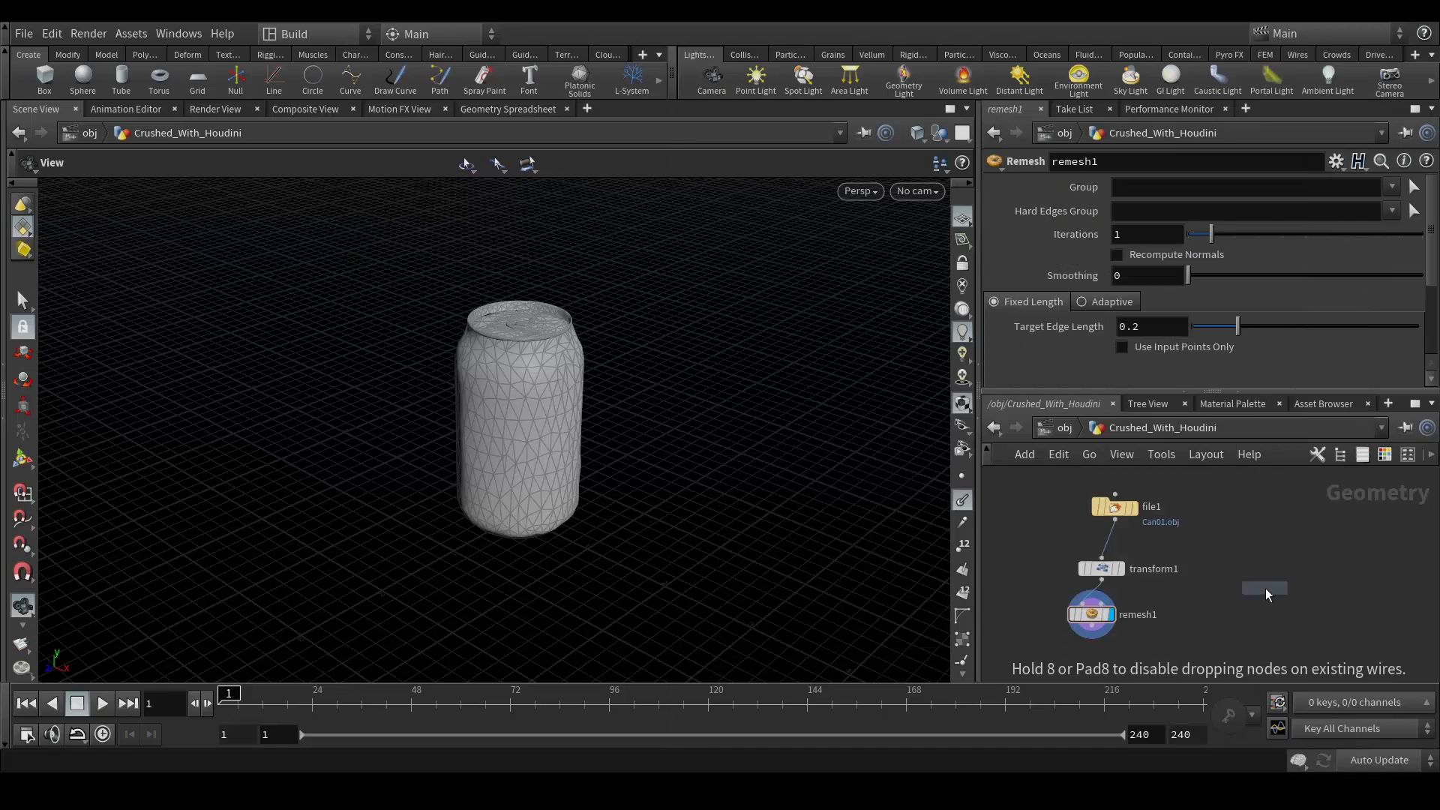
click(1266, 588)
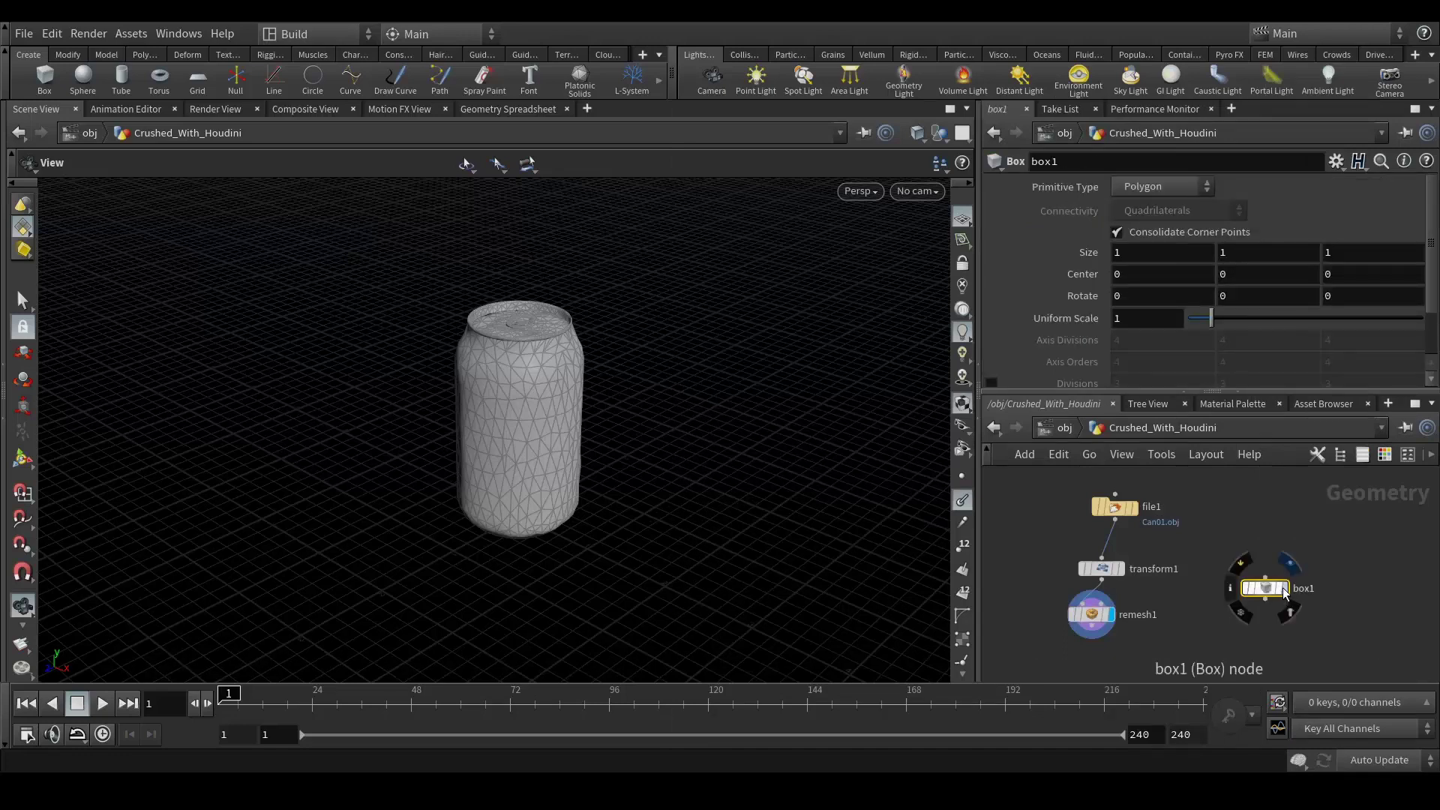
- Show the box as a wireframe template over the can and raise its center to 3.1 on Y
click(1284, 593)
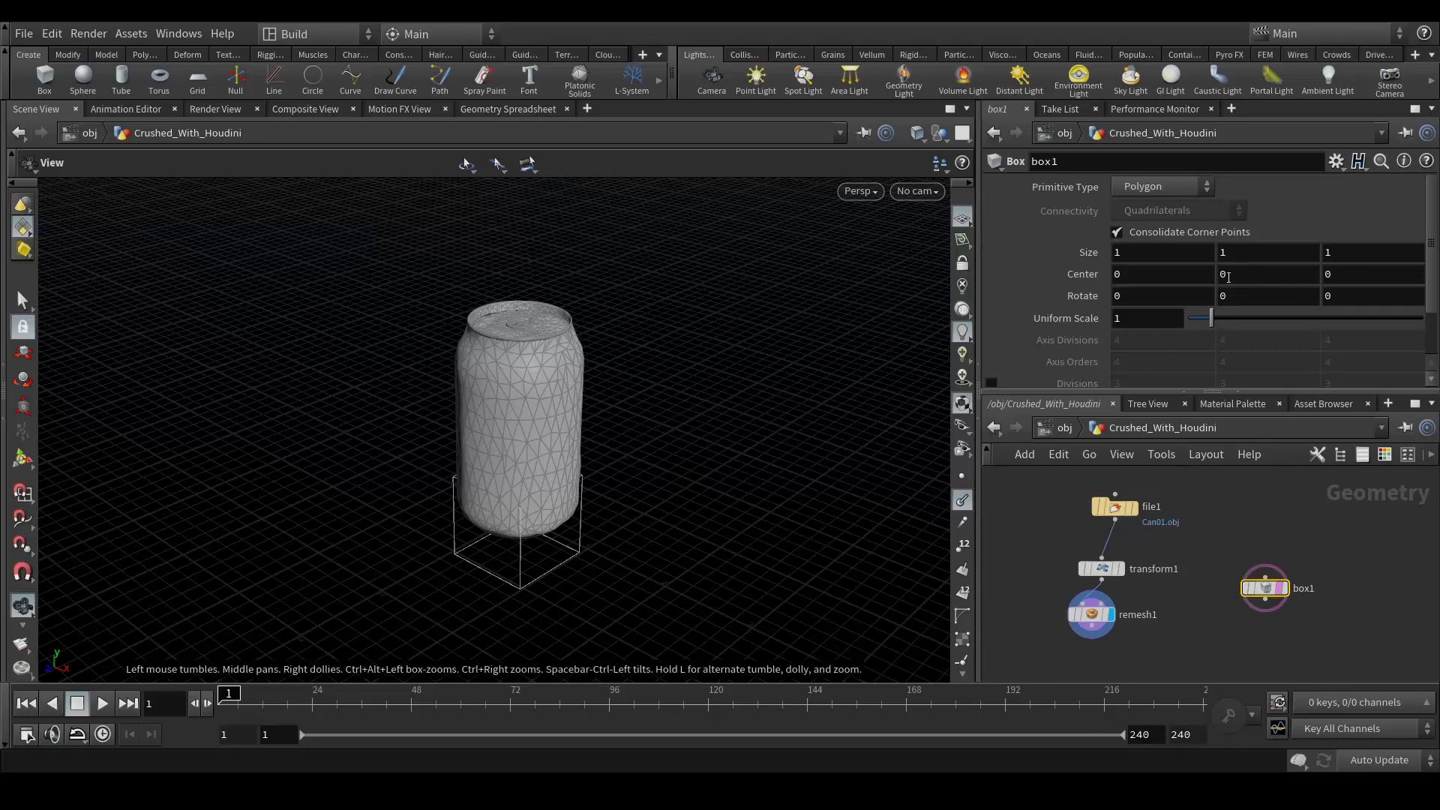
middle_drag(1226, 276, 49, 318)
mouse_move(614, 408)
mouse_down()
mouse_move(623, 363)
mouse_move(611, 396)
mouse_up()
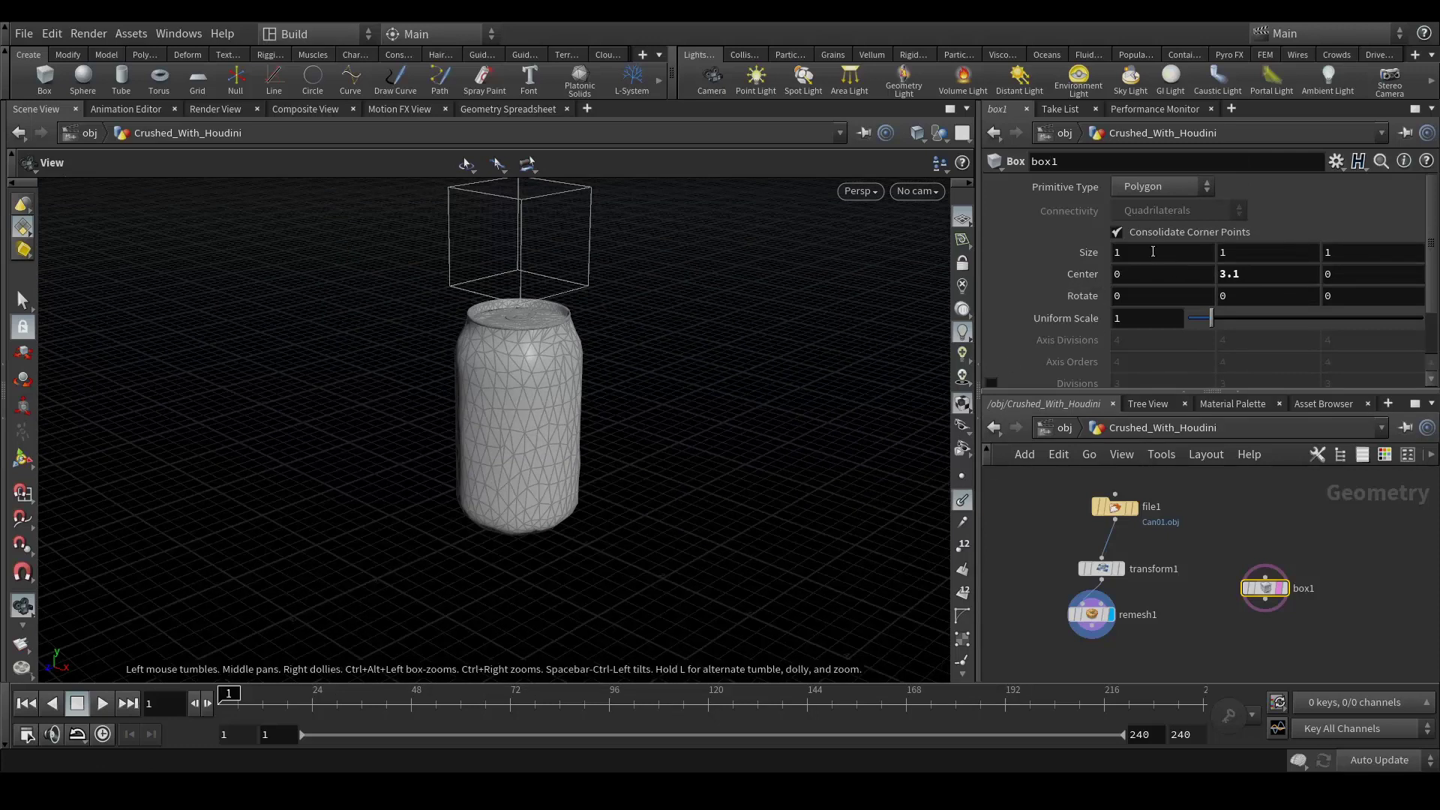
- Try a box size of 1.3 on each axis
click(1116, 252)
text(1.)
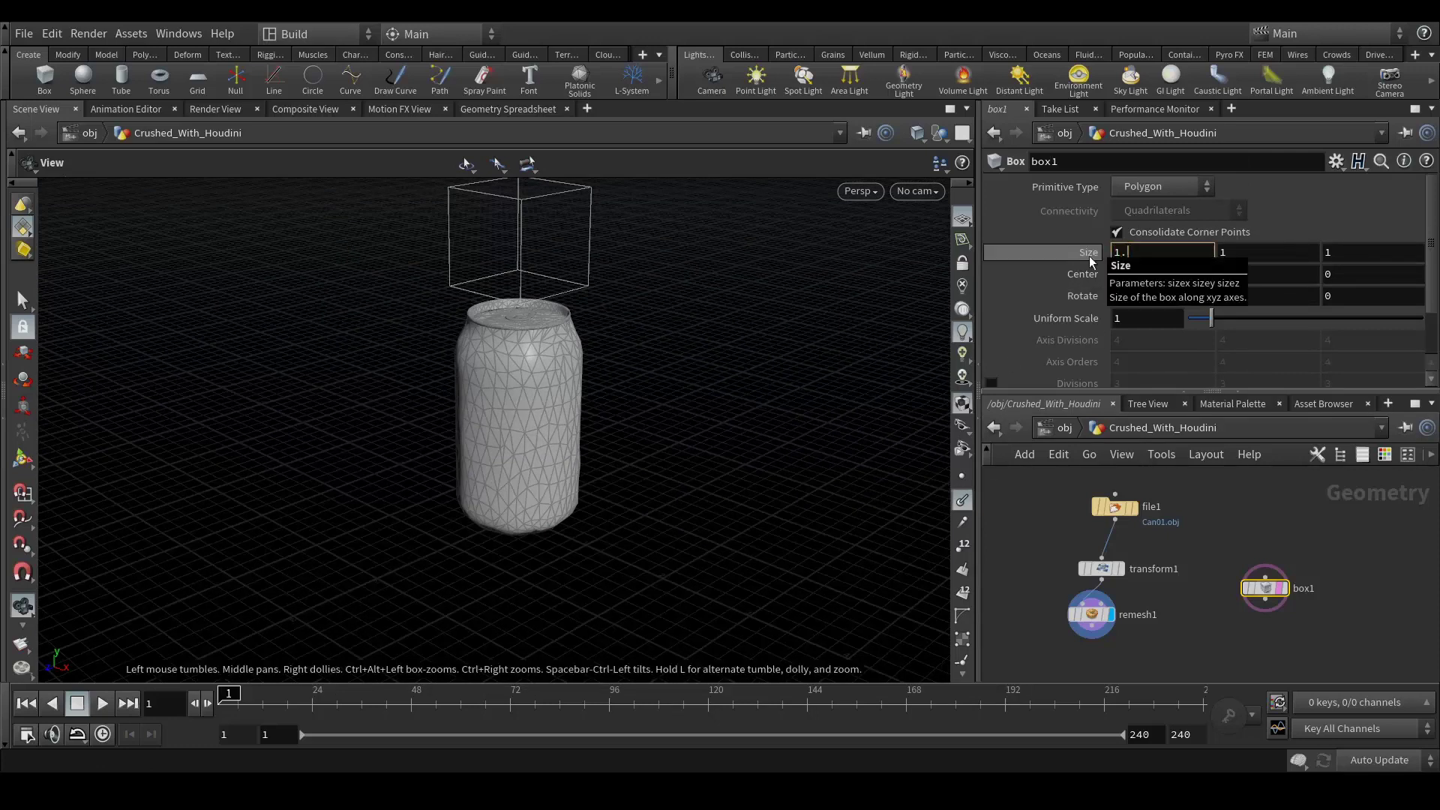
text(3)
key(Tab)
text(.3)
key(Tab)
text(1.3)
key(Return)
mouse_move(650, 282)
mouse_down()
mouse_move(646, 383)
mouse_move(620, 457)
mouse_move(588, 443)
mouse_move(620, 370)
mouse_move(552, 450)
mouse_move(592, 420)
mouse_move(623, 427)
mouse_move(594, 438)
mouse_move(650, 282)
mouse_move(623, 280)
mouse_up()
- Set the box's size to 2 on all three axes
drag(1177, 250, 1117, 254)
click(1177, 253)
click(1319, 529)
drag(1136, 253, 1116, 250)
text(2)
key(Tab)
text(2)
key(Tab)
text(2)
key(Return)
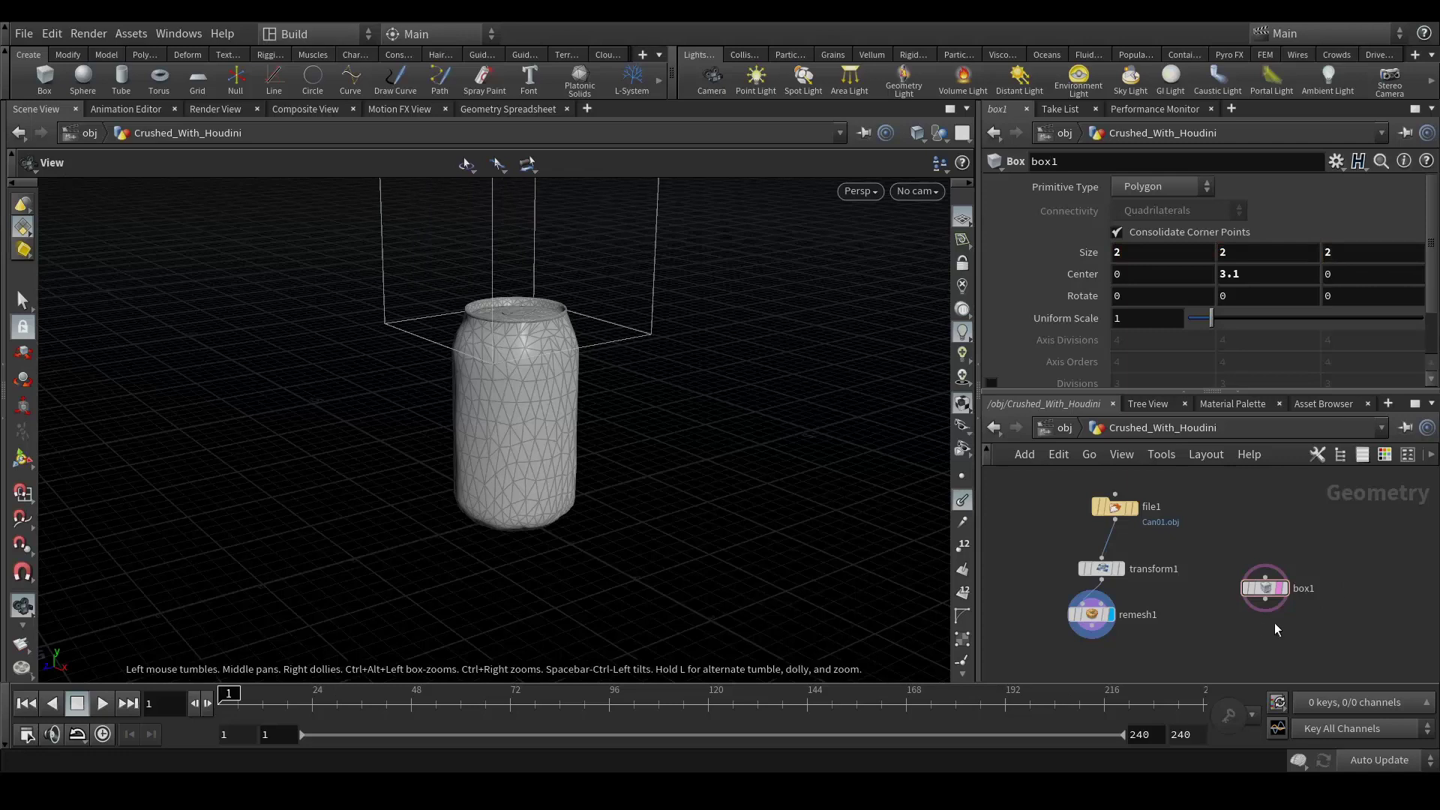
click(1265, 588)
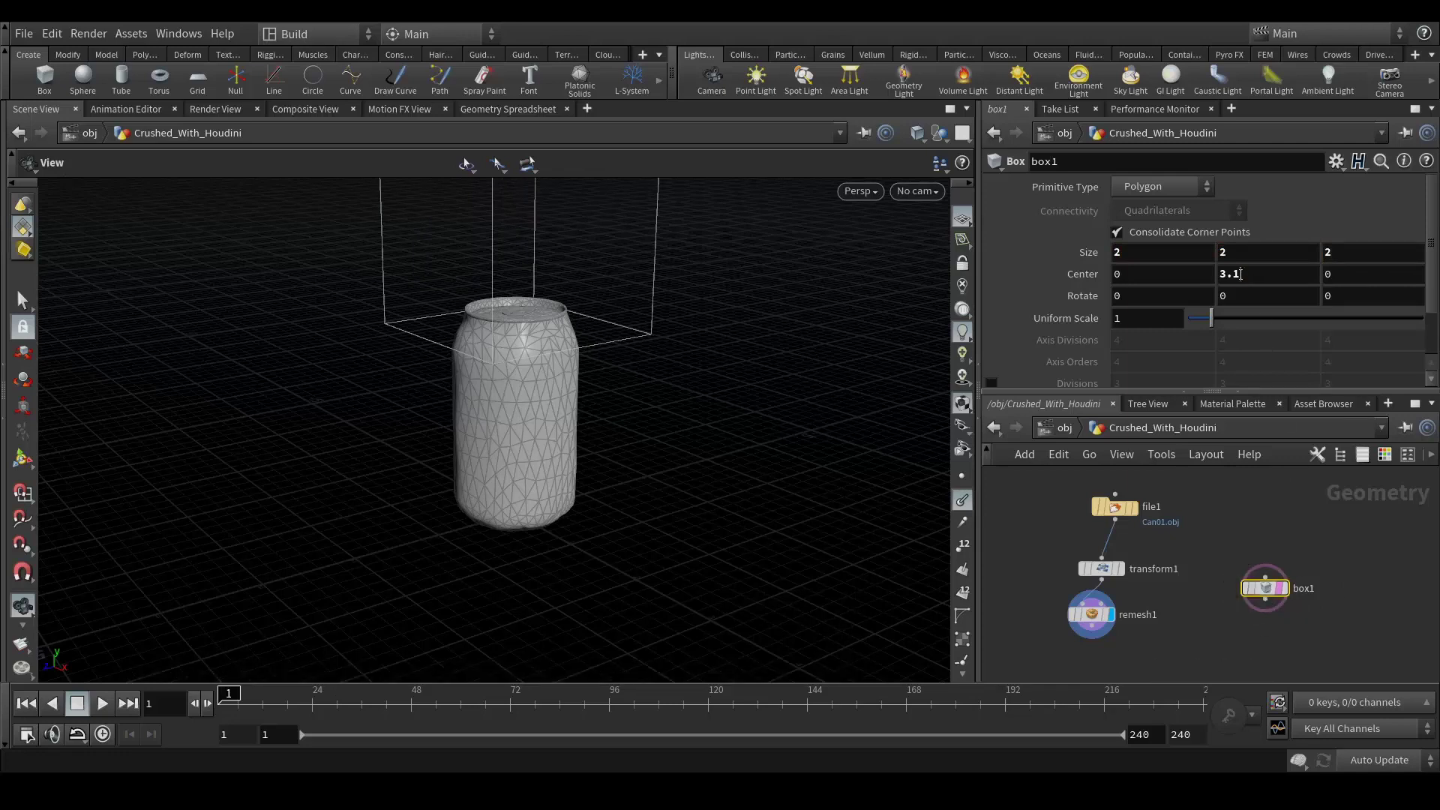
- Raise the box's center to 4 on Y and keyframe that value at frame 1
drag(1230, 274, 1216, 274)
text(4)
key(Return)
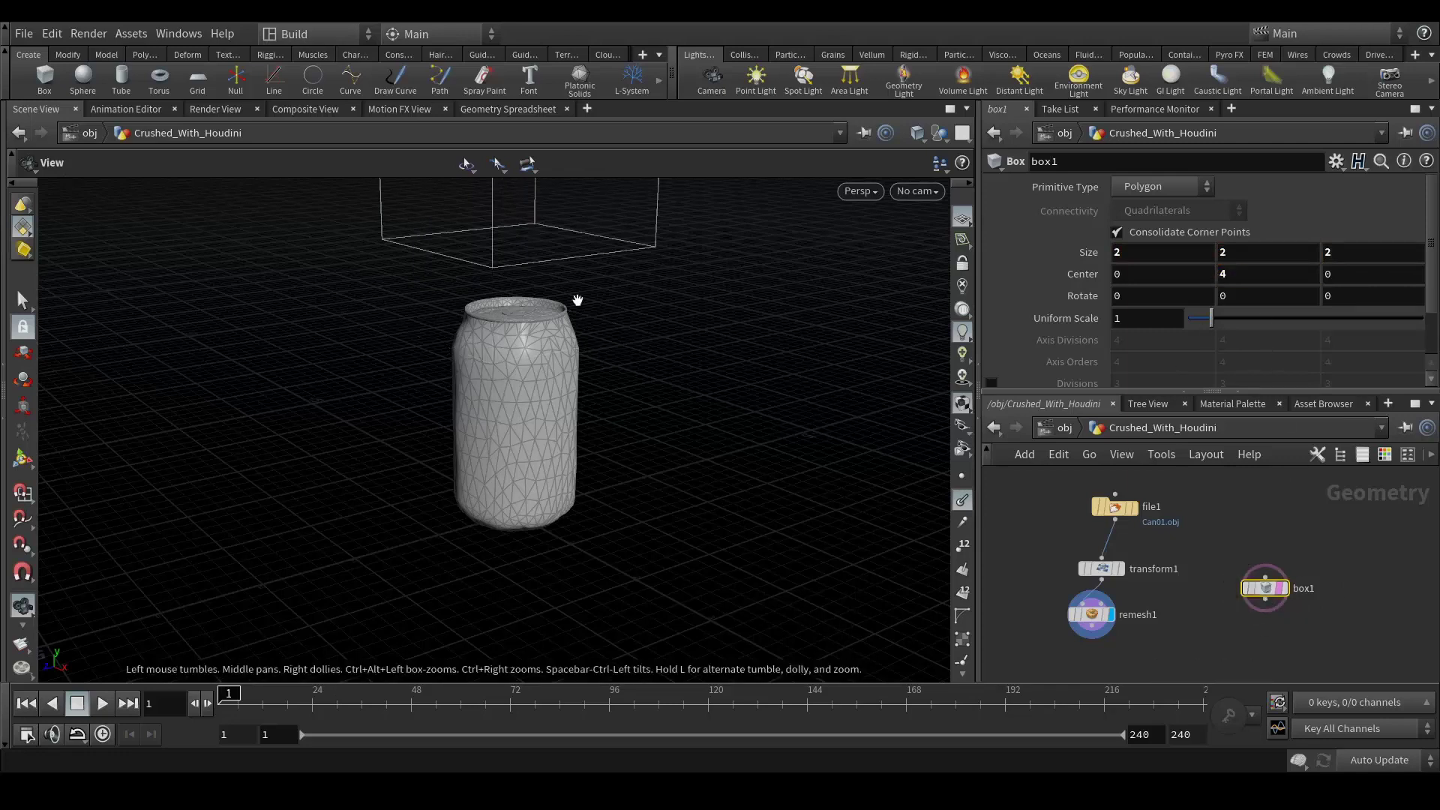
drag(675, 308, 847, 309)
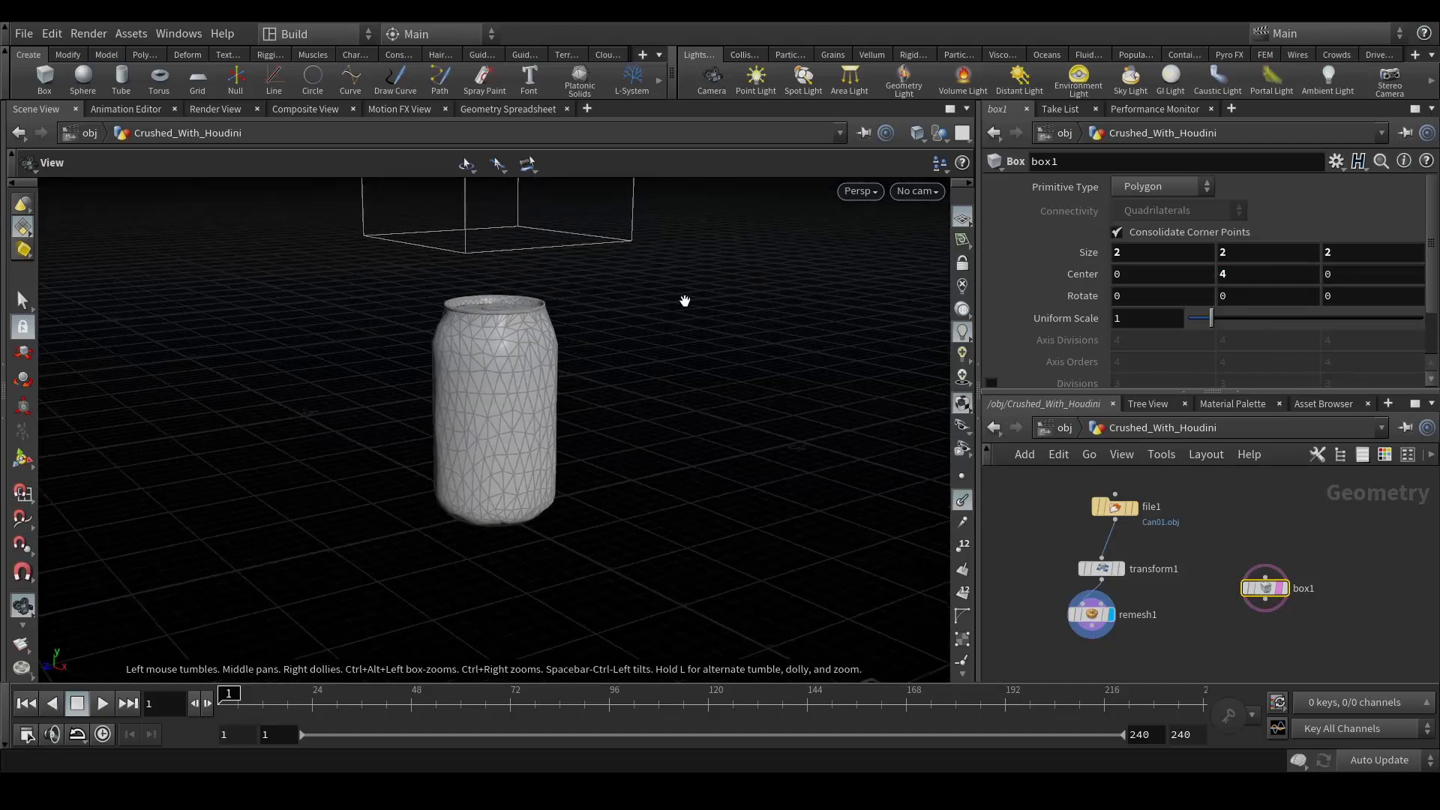
right_click(1235, 267)
mouse_move(1237, 337)
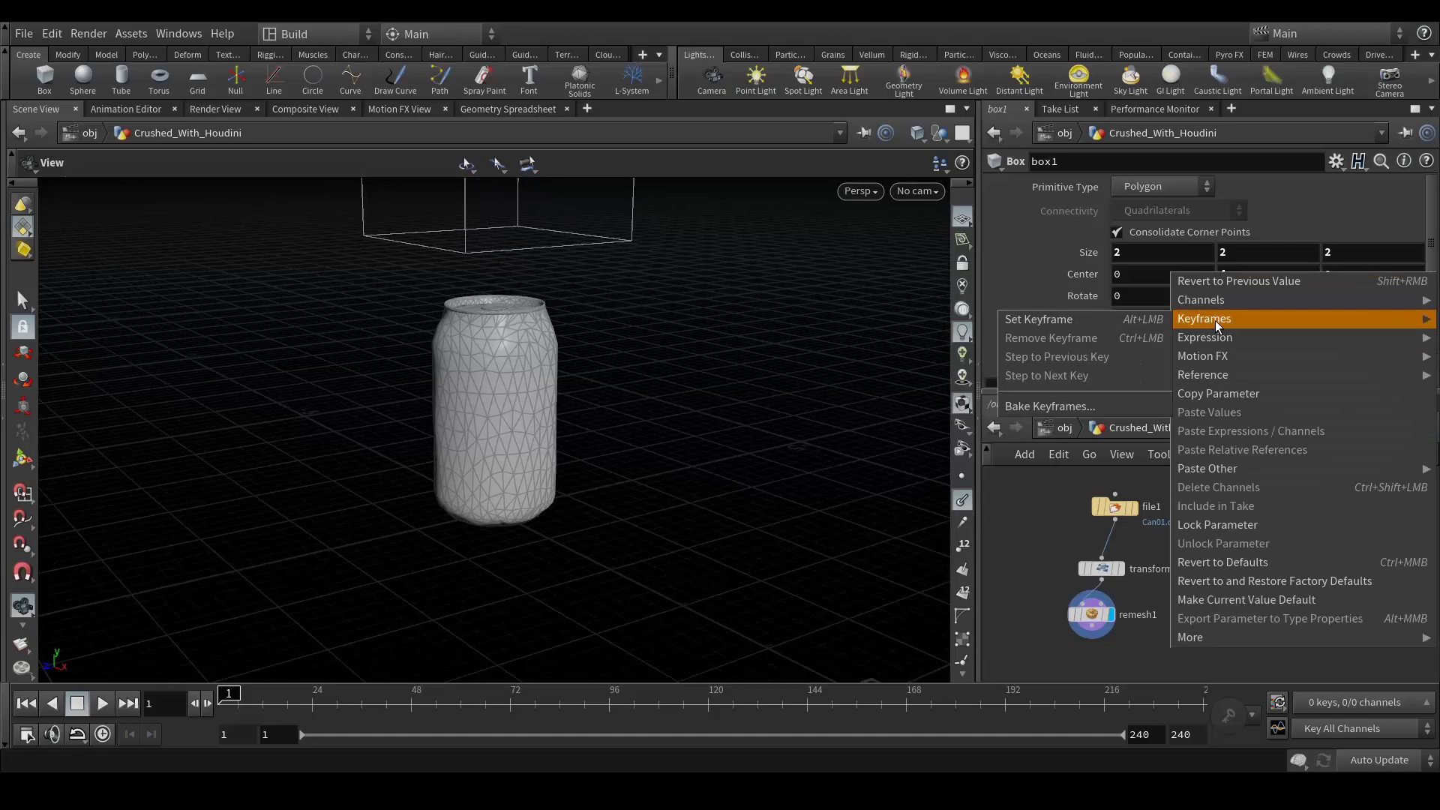
click(1115, 321)
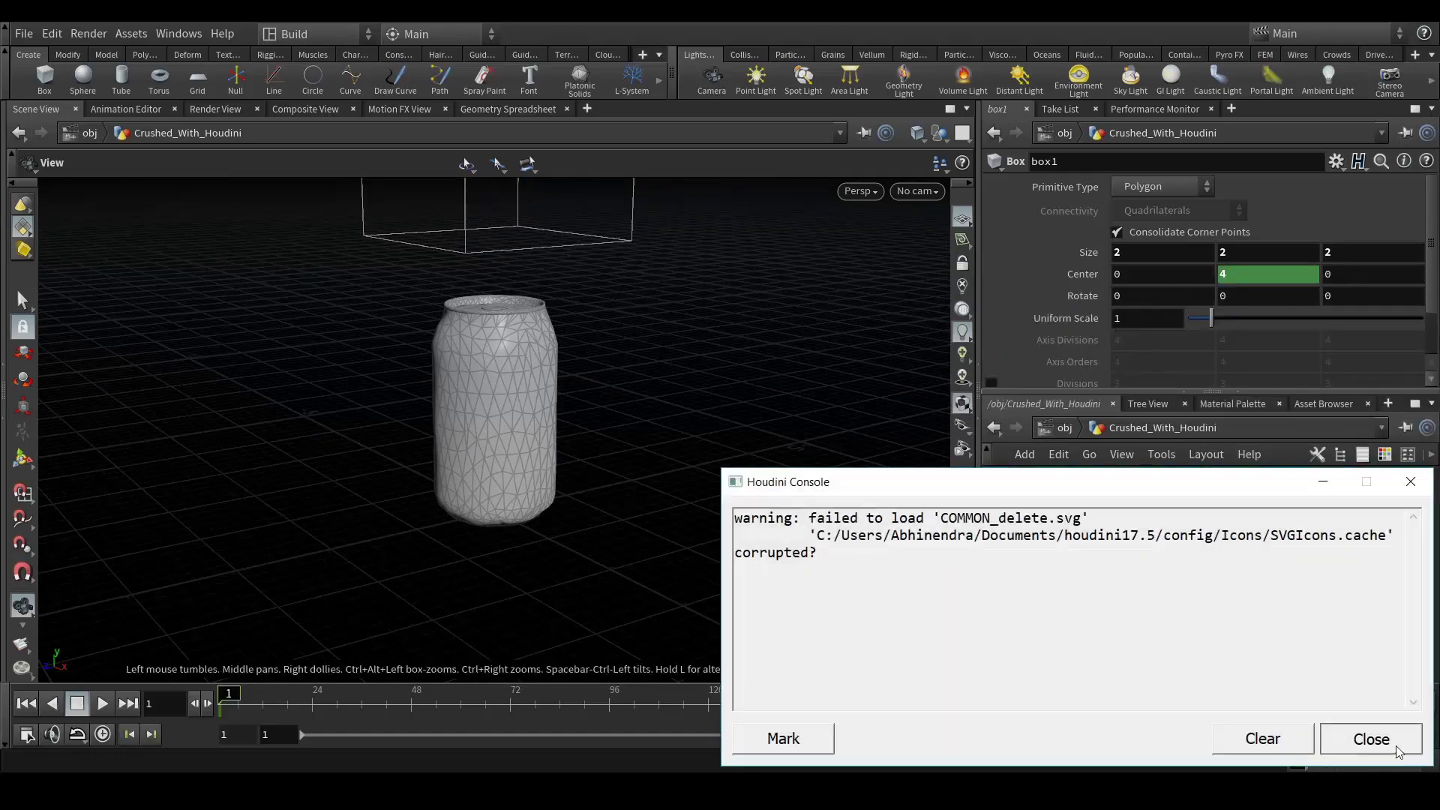
click(1397, 749)
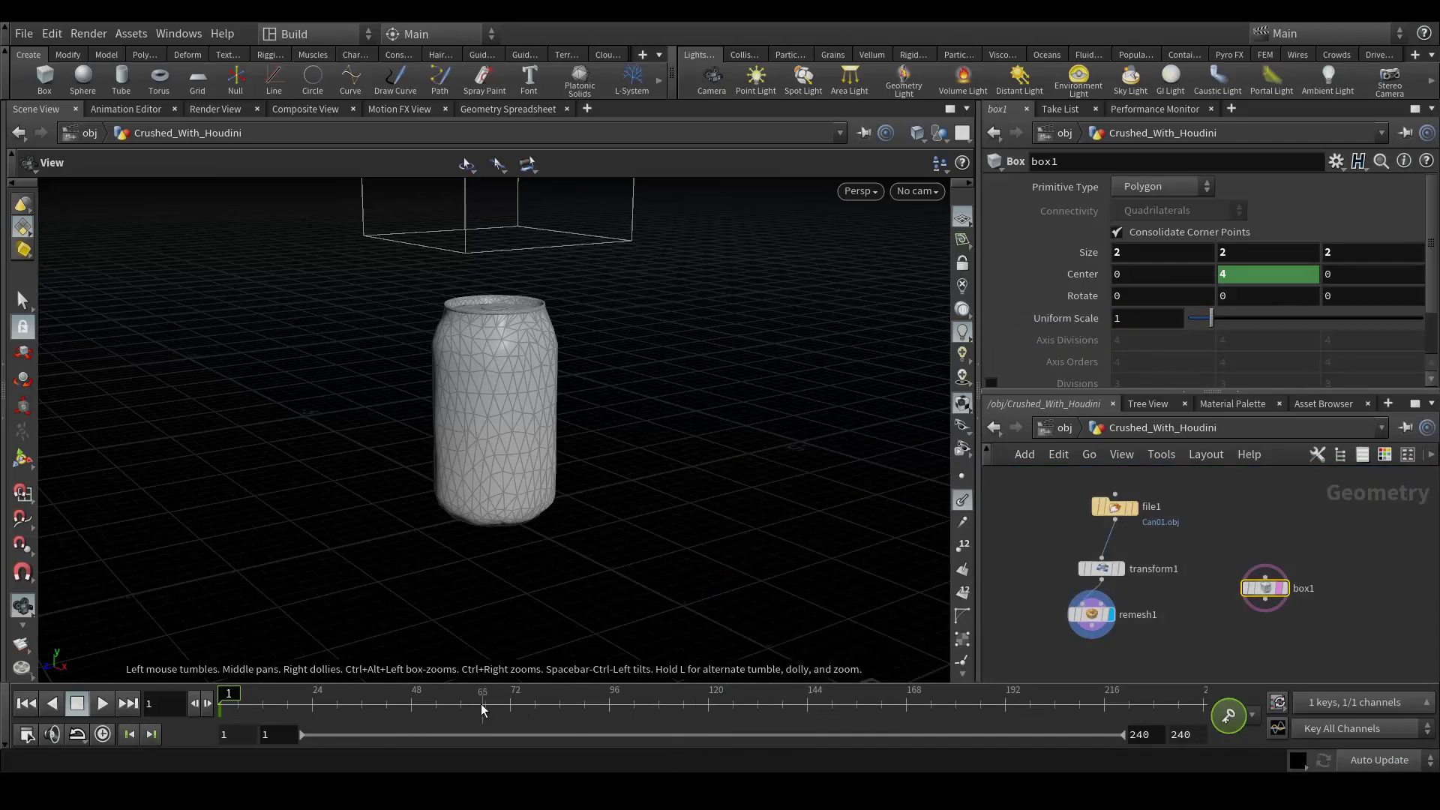
- Set the box's center to 2 on Y at frame 50
click(420, 703)
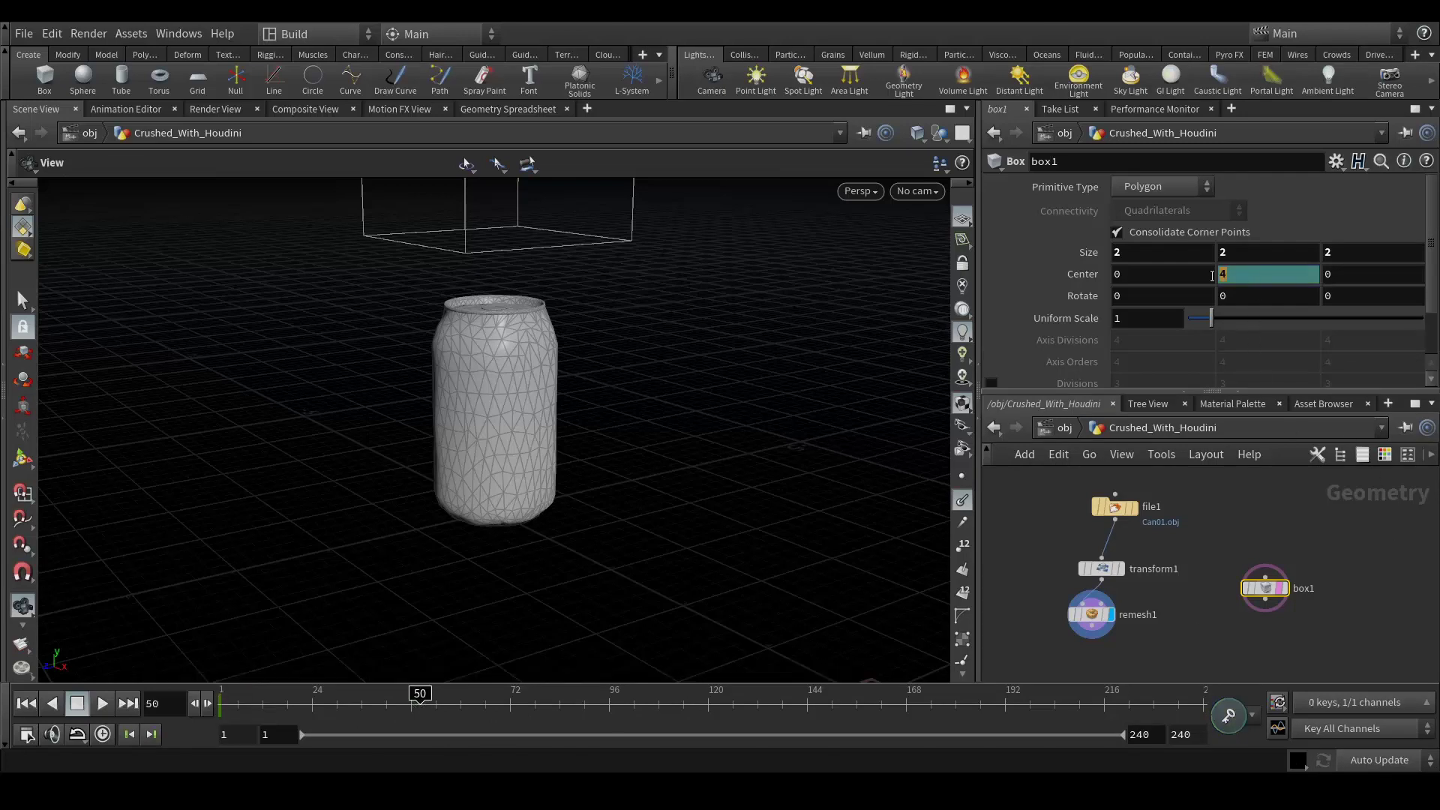
key(Return)
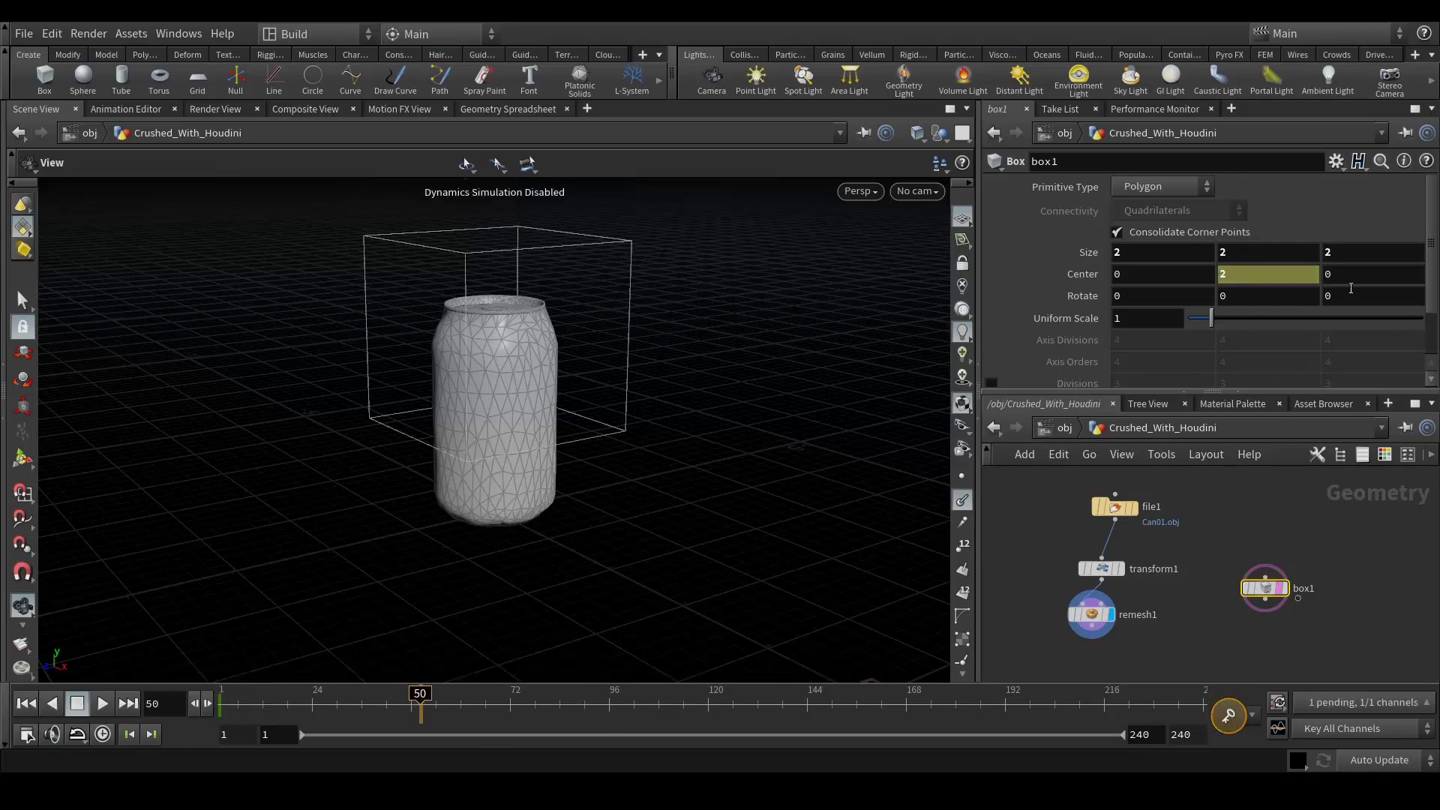
right_click(1243, 262)
mouse_move(1219, 309)
click(1109, 311)
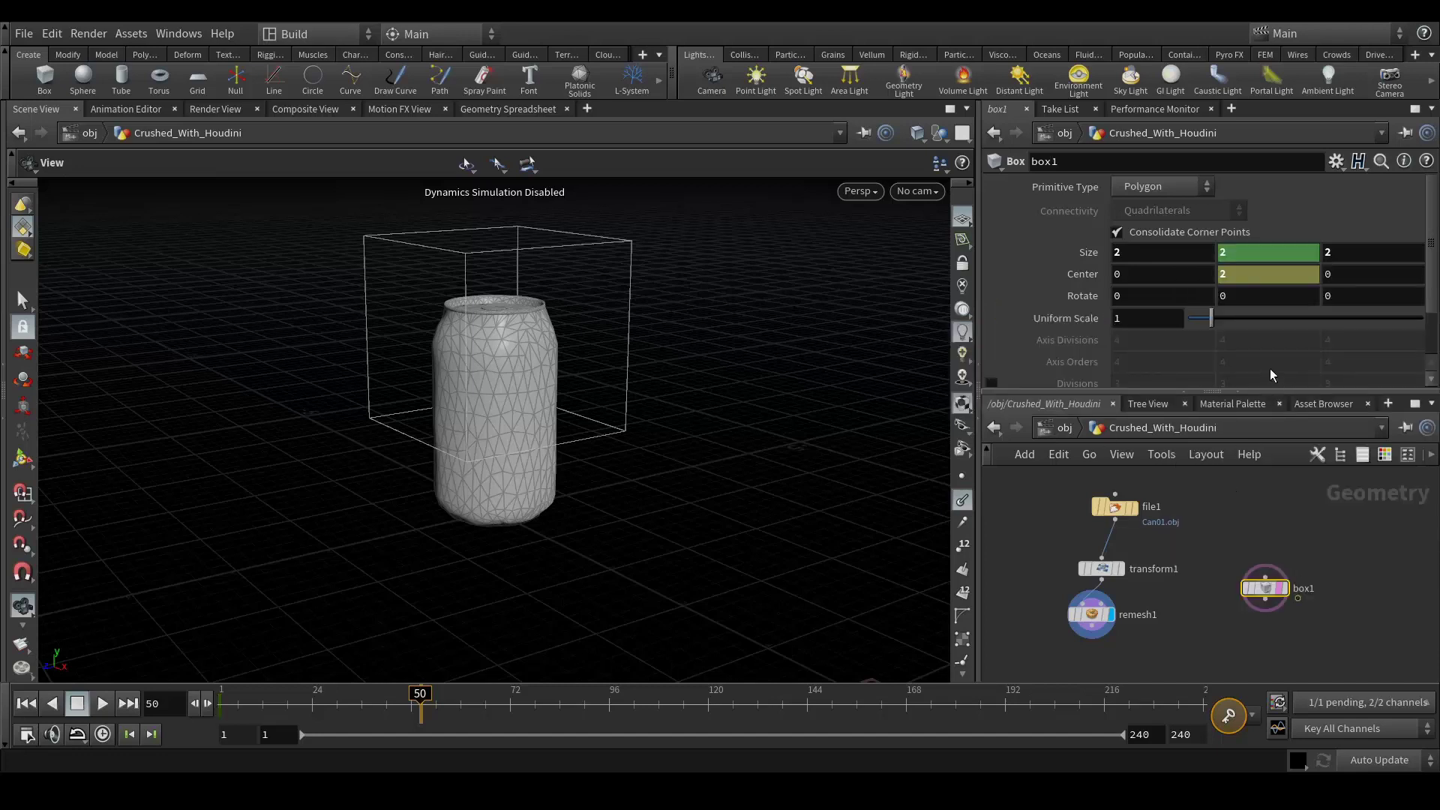
key(ctrl+z)
- Commit the box's changed Y center as a keyframe at frame 50
right_click(1248, 271)
mouse_move(1278, 318)
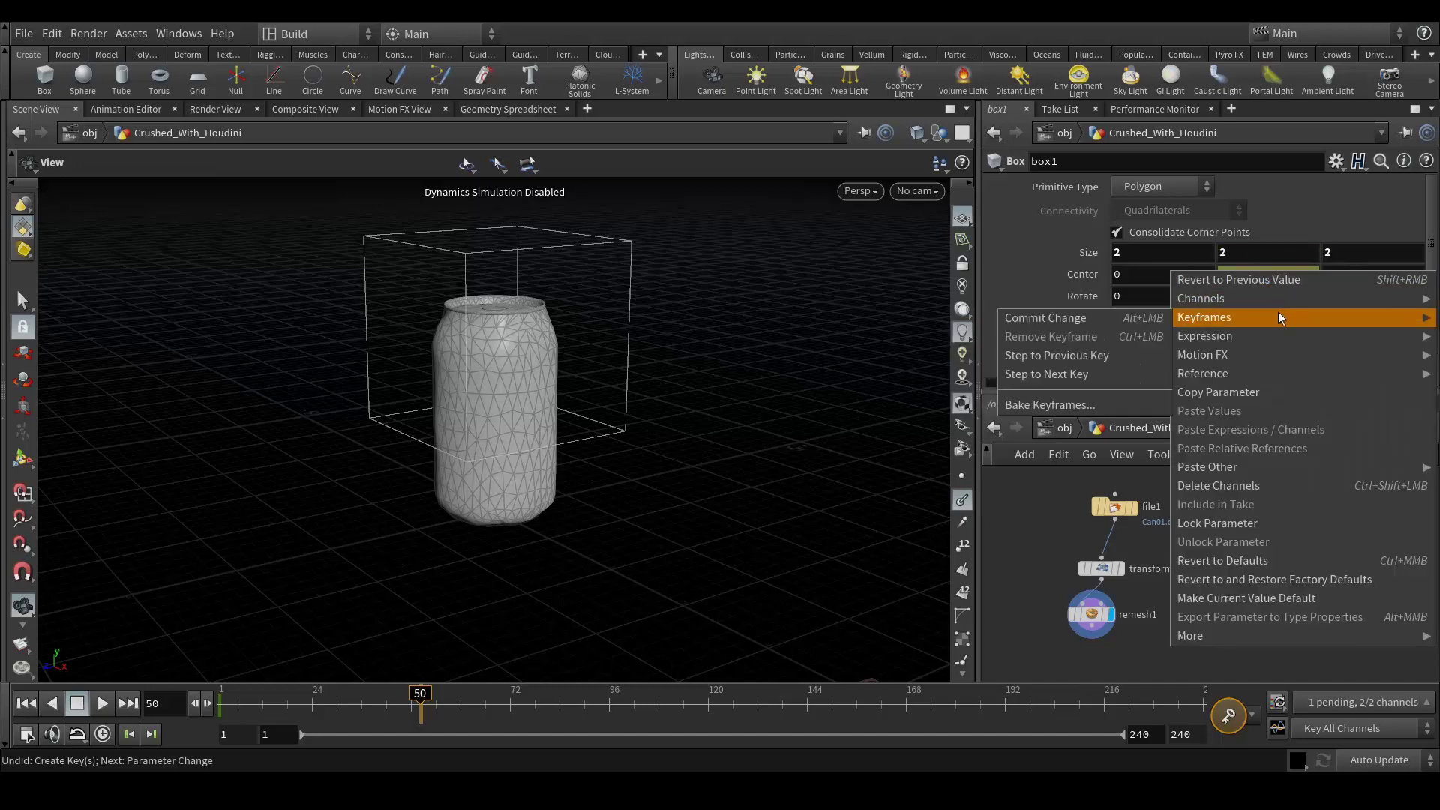
click(1050, 318)
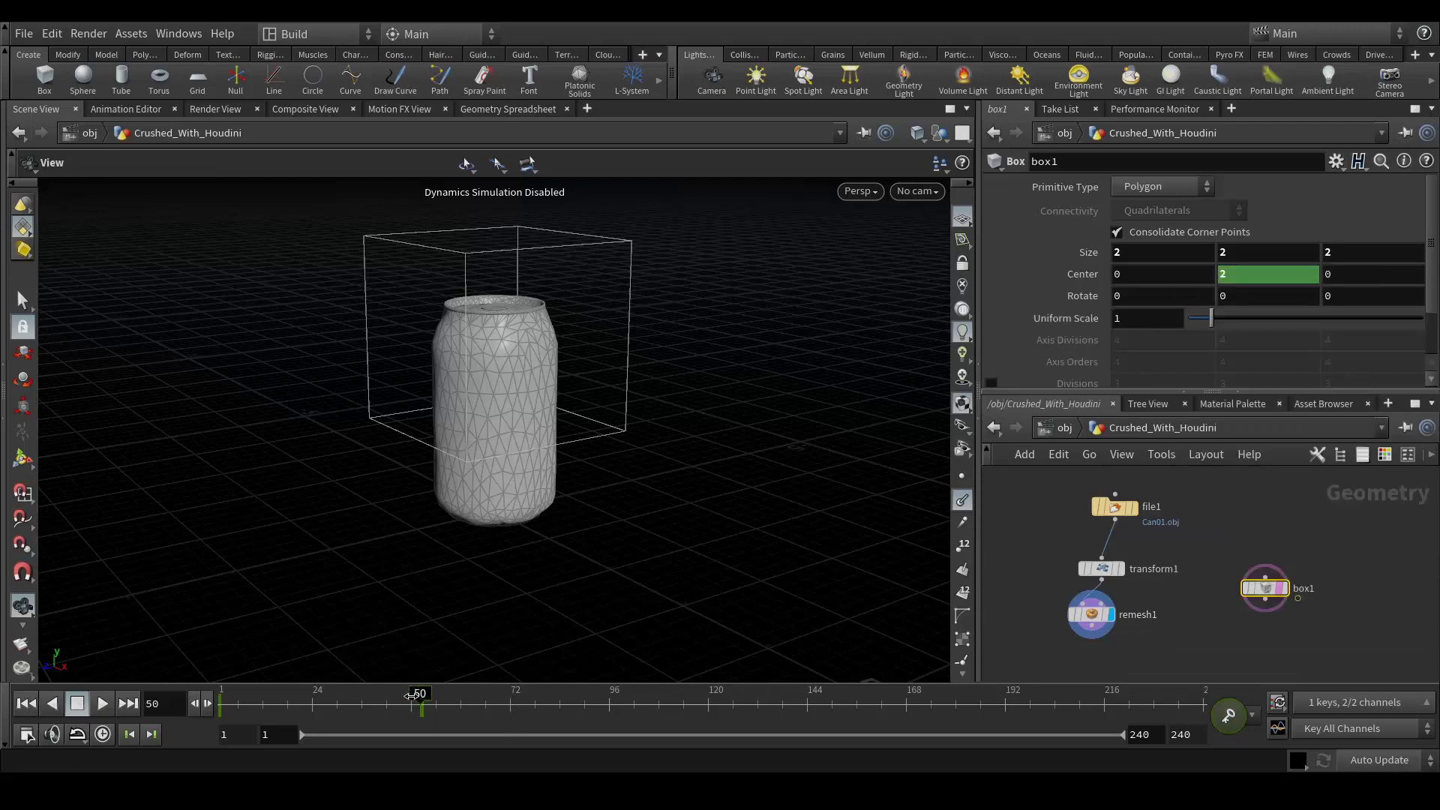
- Shorten the animation by setting both the playback range end and the global end to frame 75
drag(415, 691, 357, 711)
double_click(1139, 735)
text(75)
key(Return)
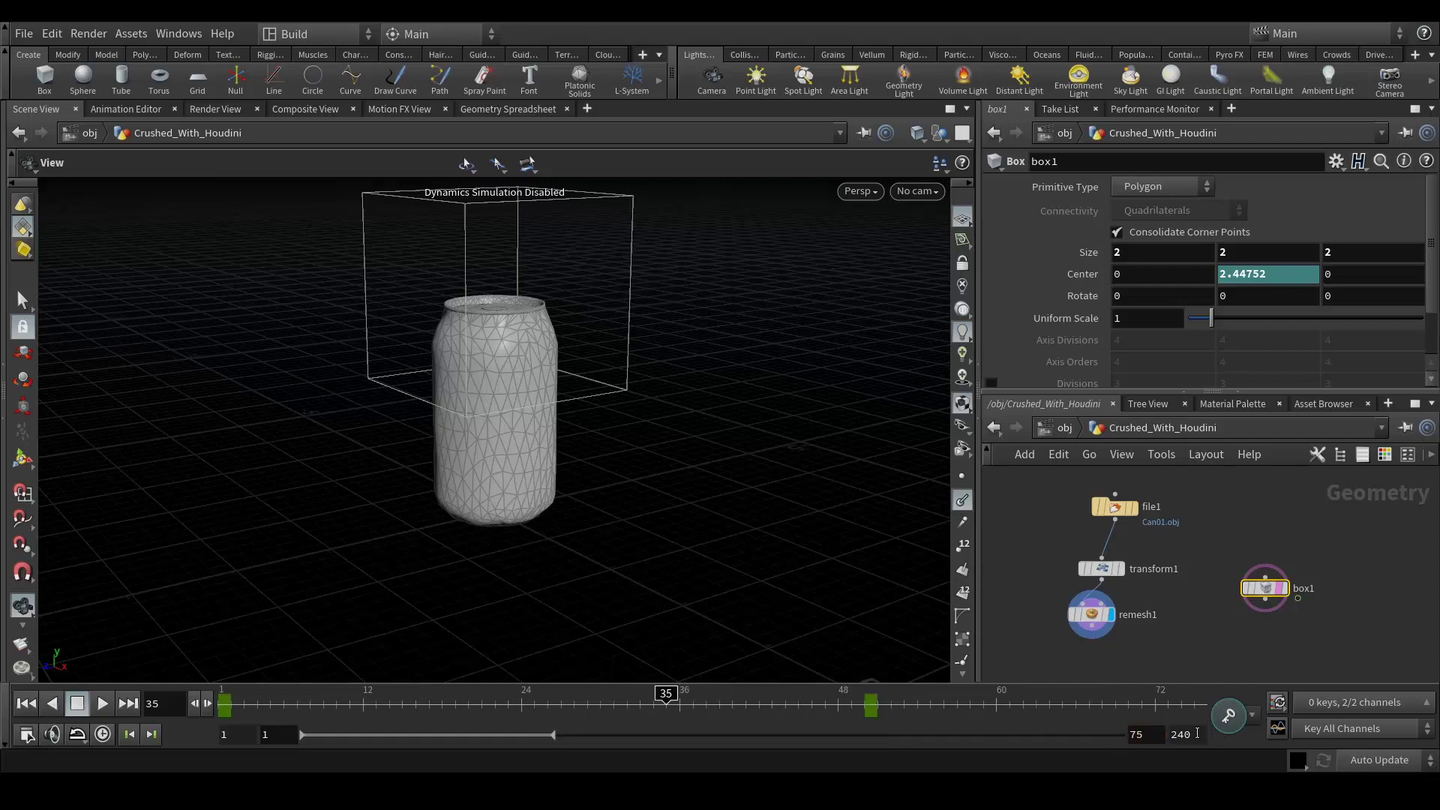
double_click(1181, 734)
text(75)
key(Return)
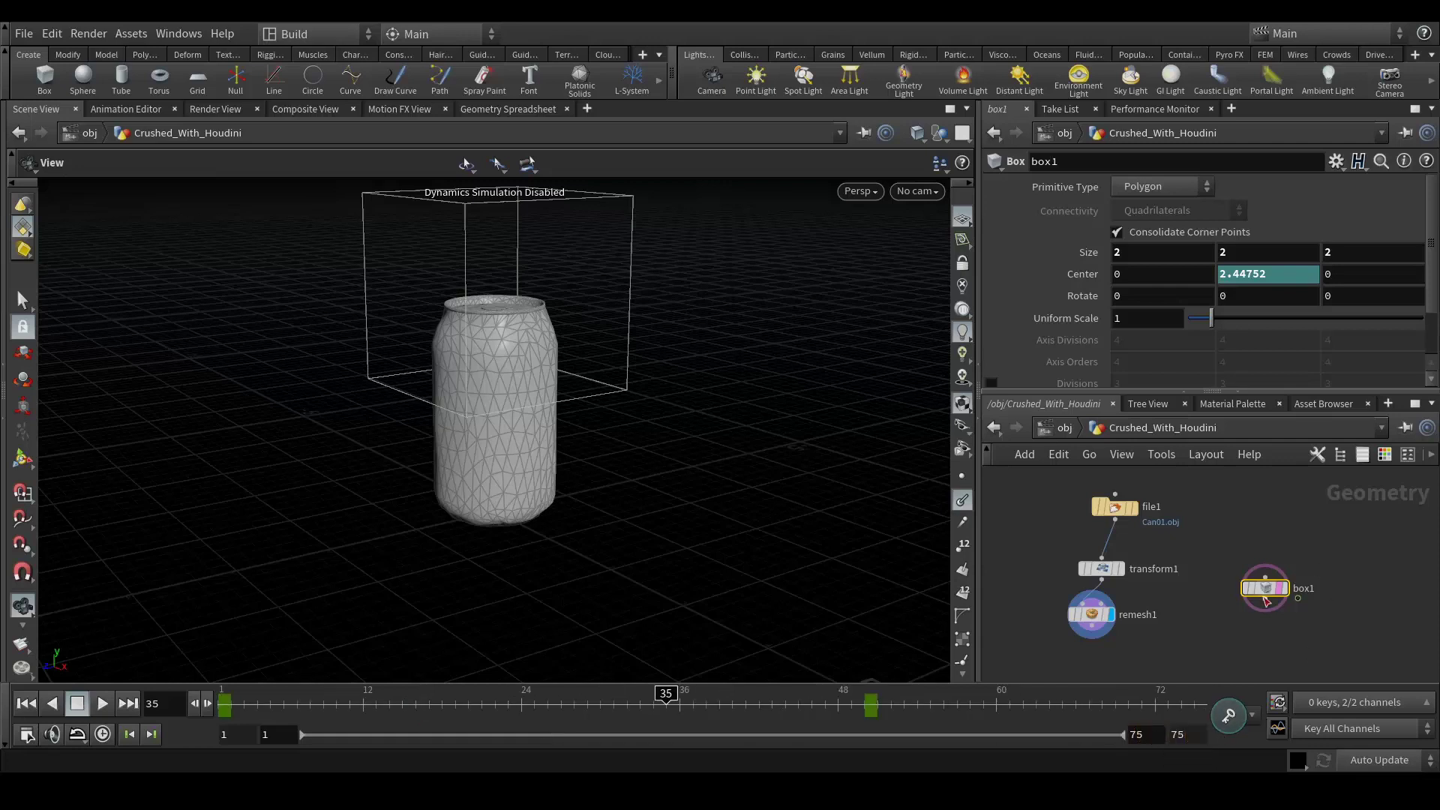
- Add a Vellum Configure Cloth node below the remesh node
middle_drag(1257, 532, 1284, 461)
click(1293, 547)
middle_drag(1217, 591, 1185, 606)
key(Tab)
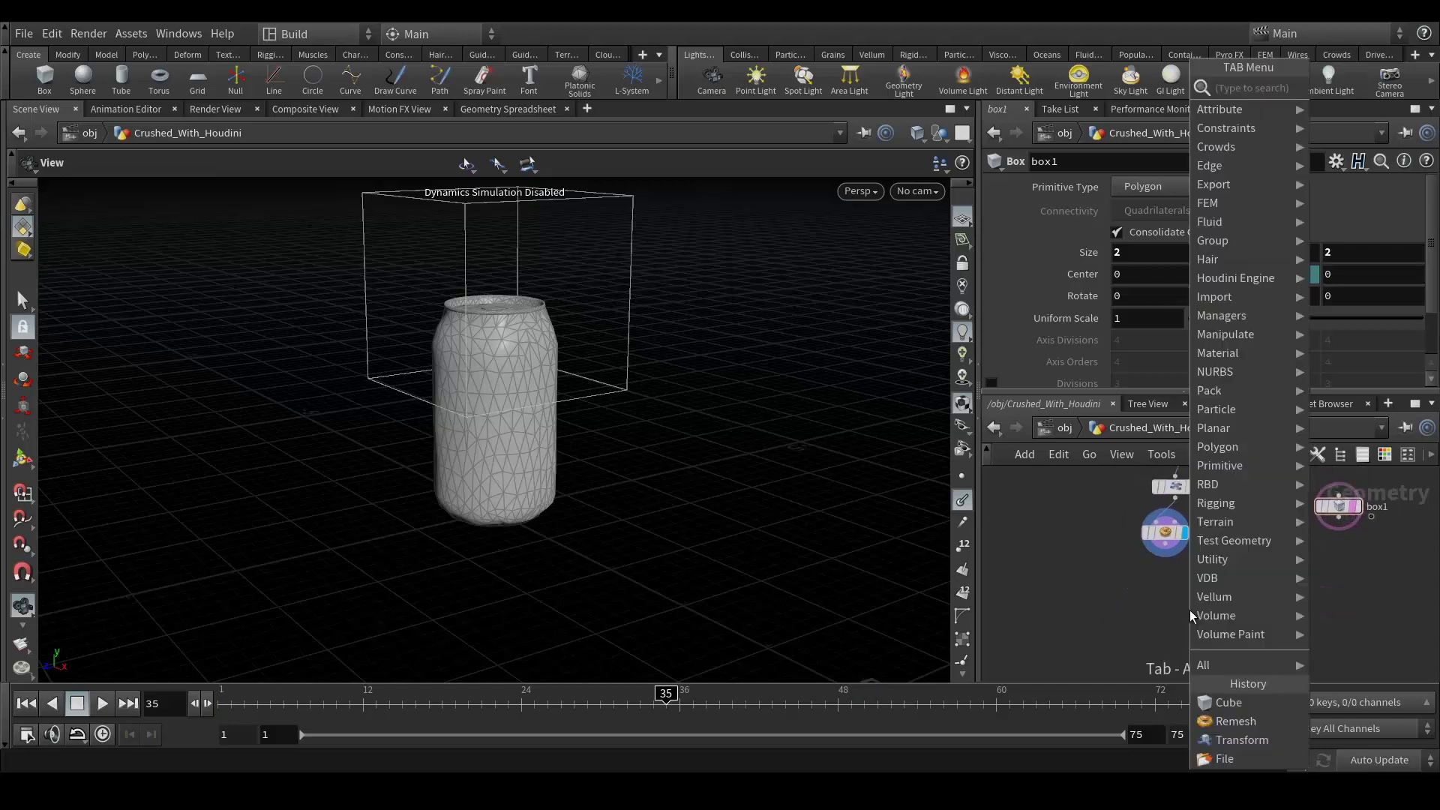
text(vell)
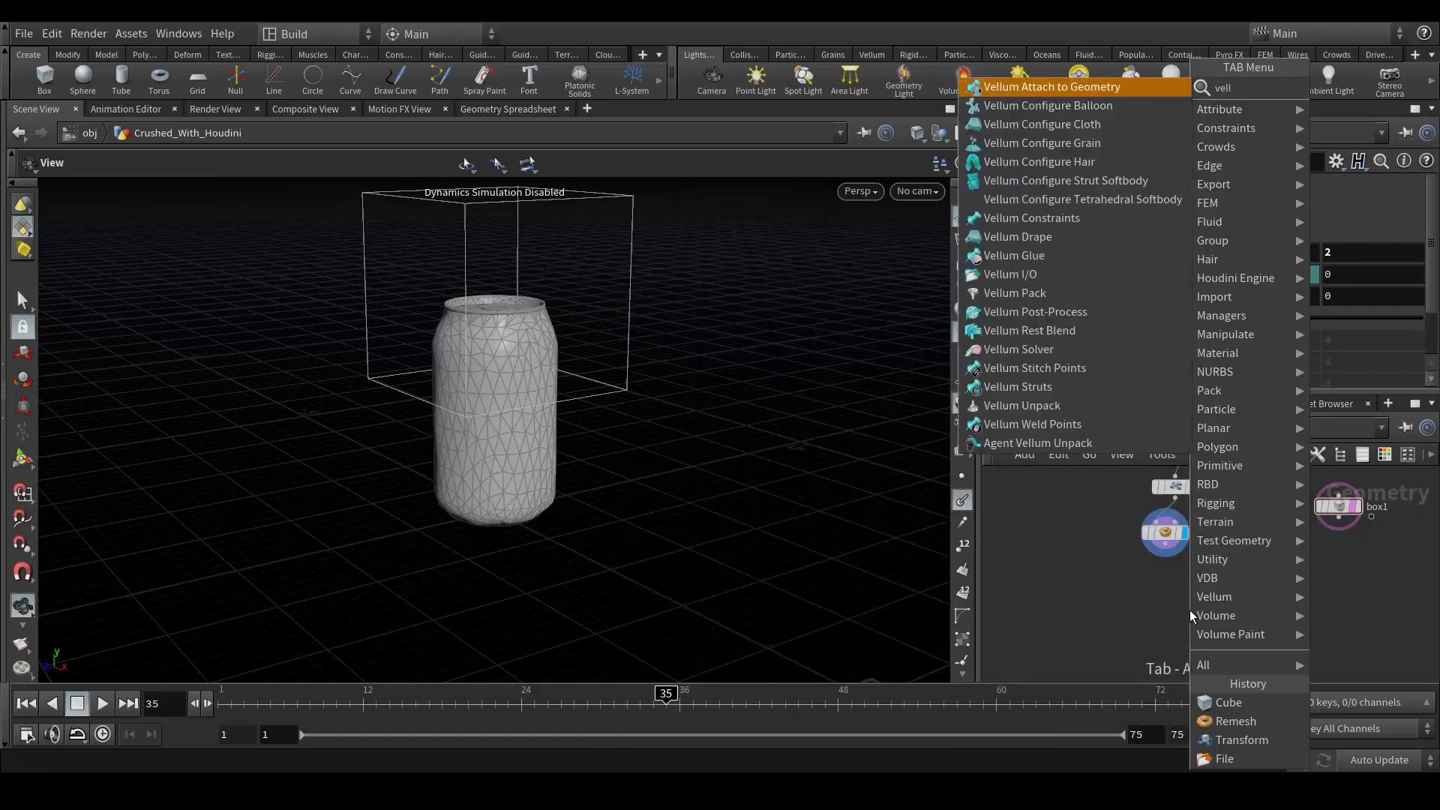
text(umcl)
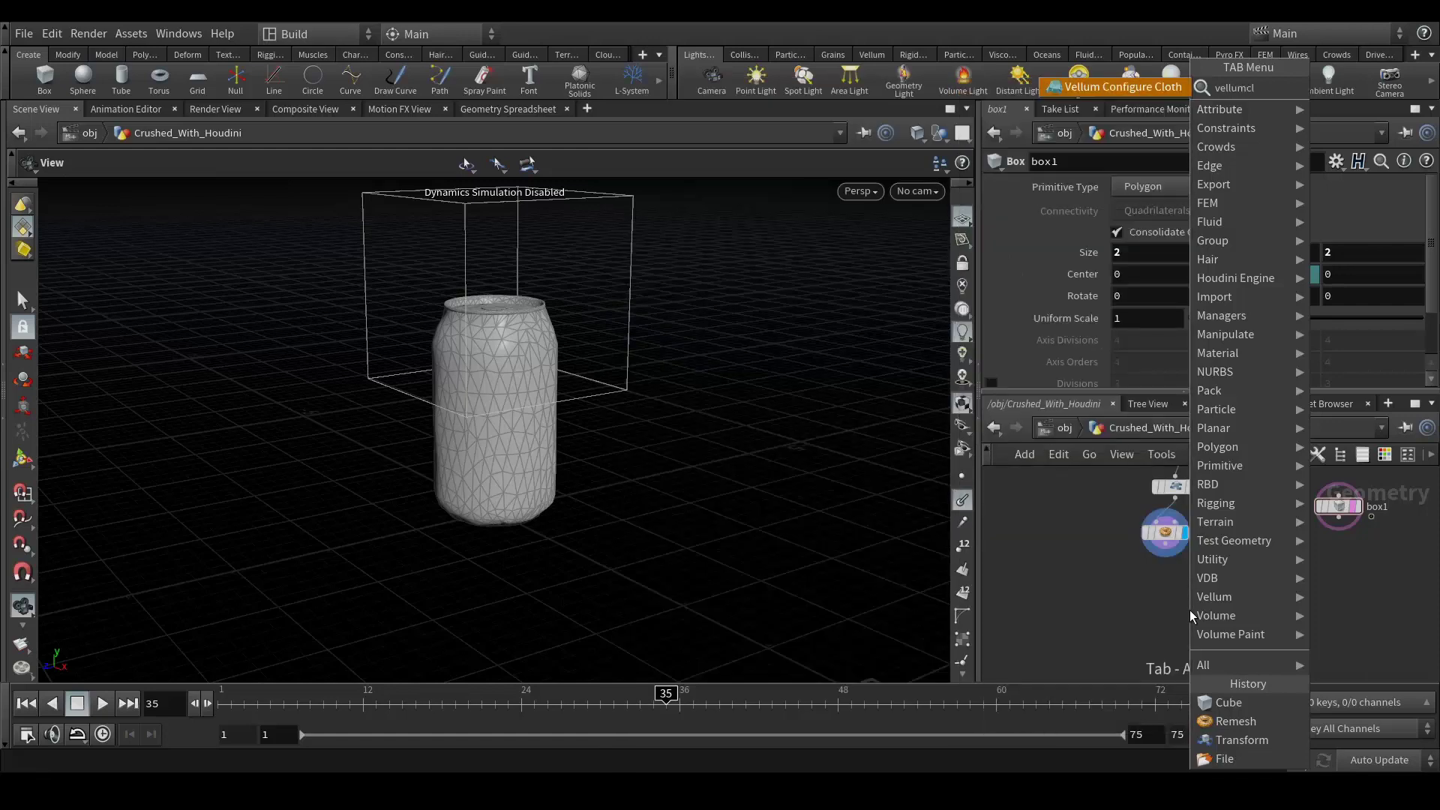
key(Return)
click(1192, 612)
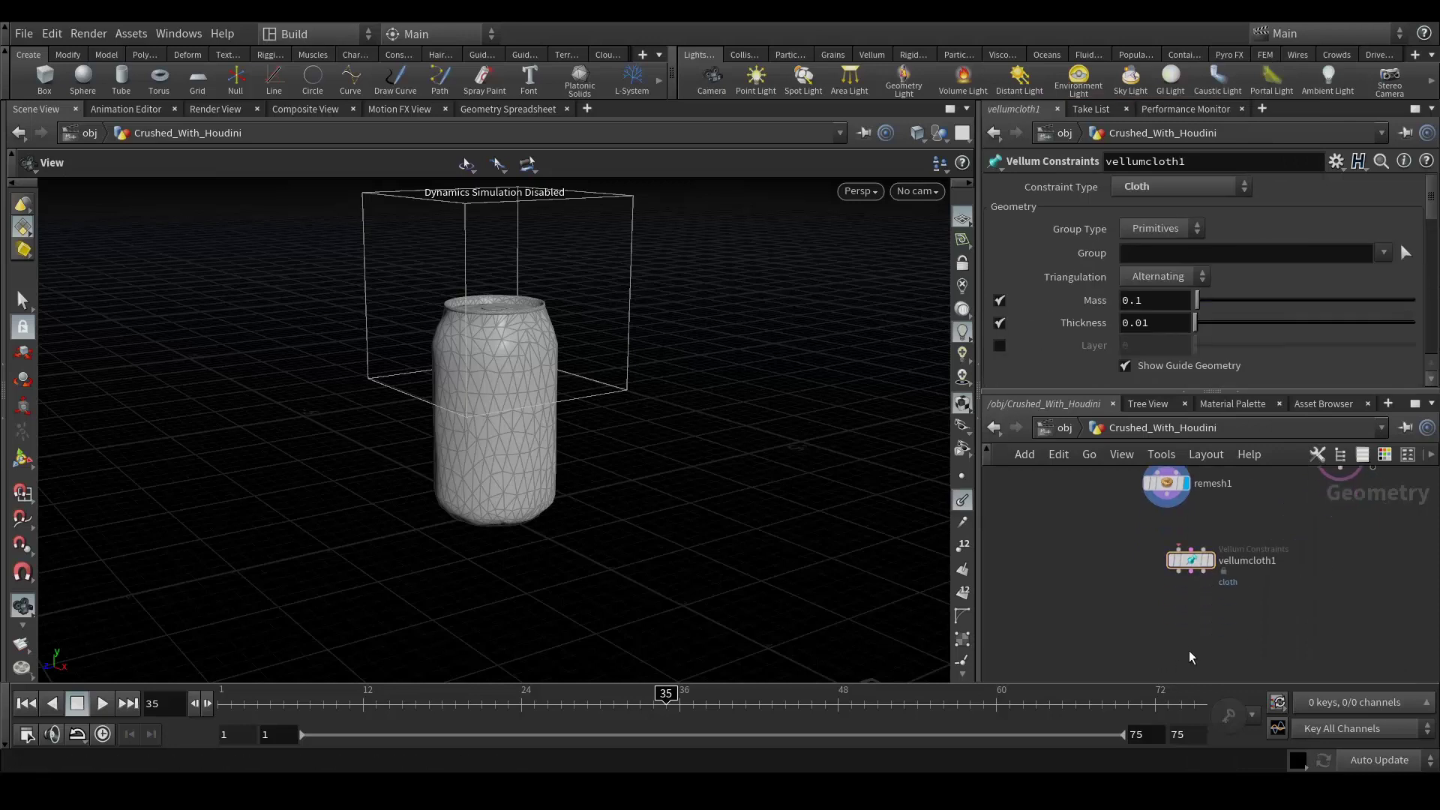
- Add a Vellum Solver node below the Vellum cloth node
key(Tab)
text(vell)
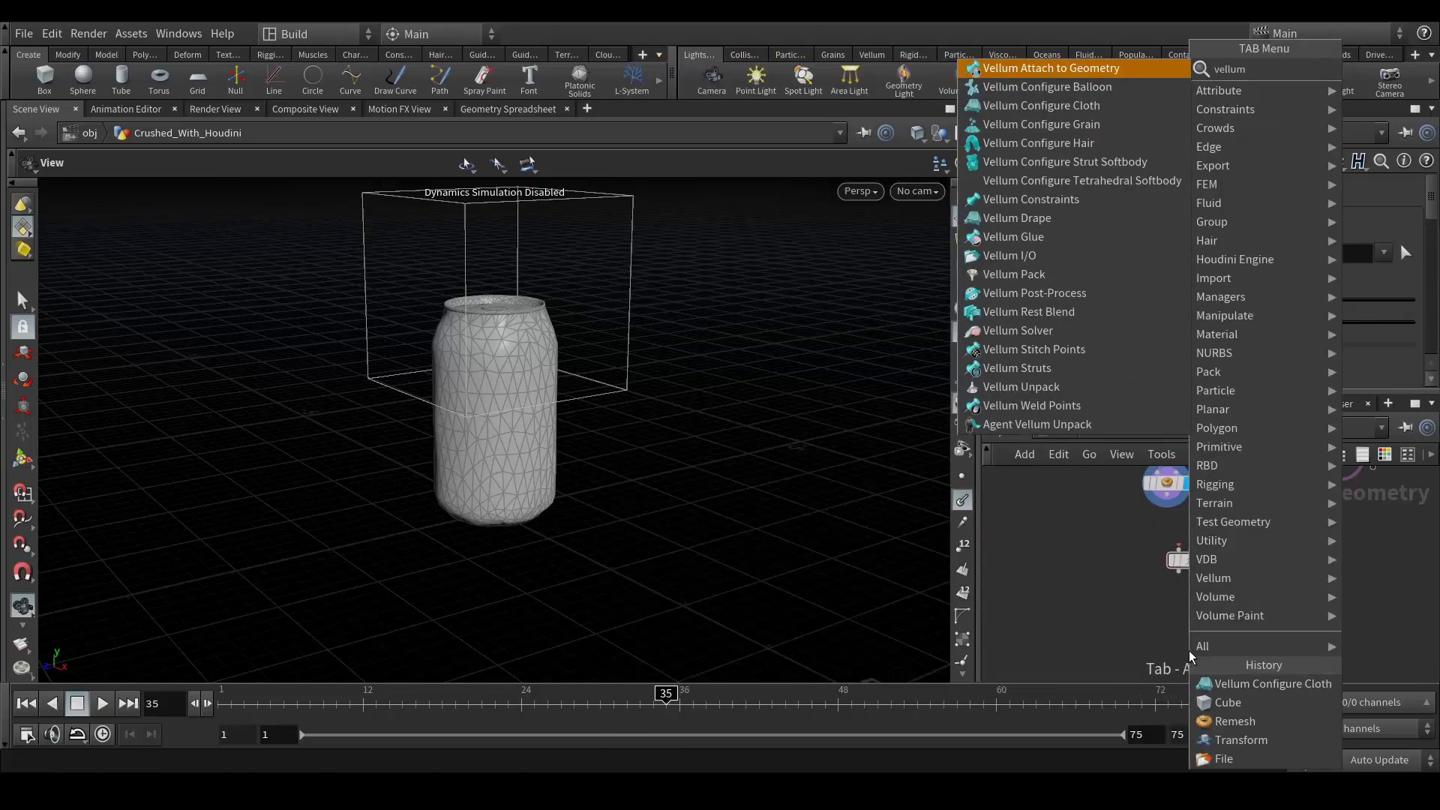
text(um)
key(Return)
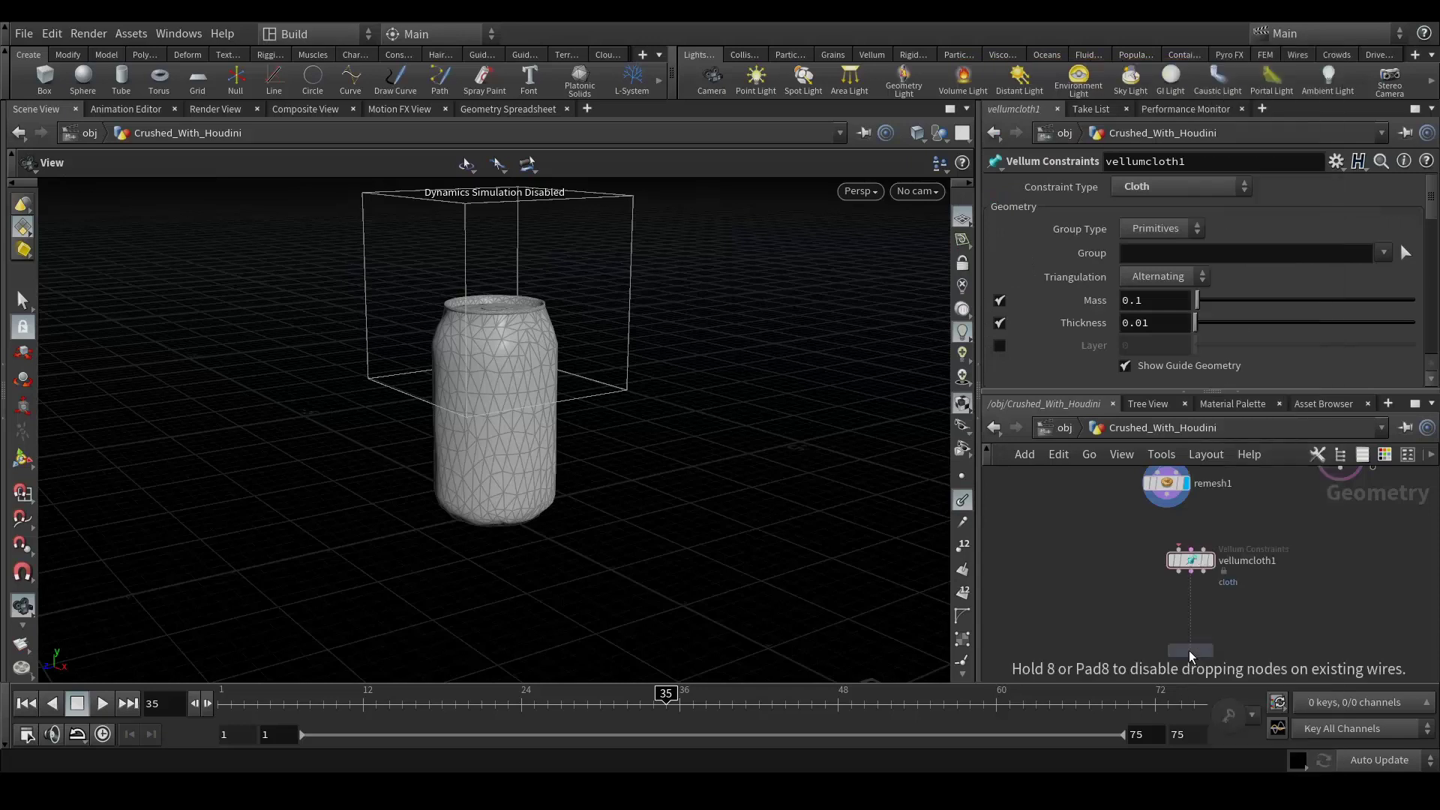
click(1189, 651)
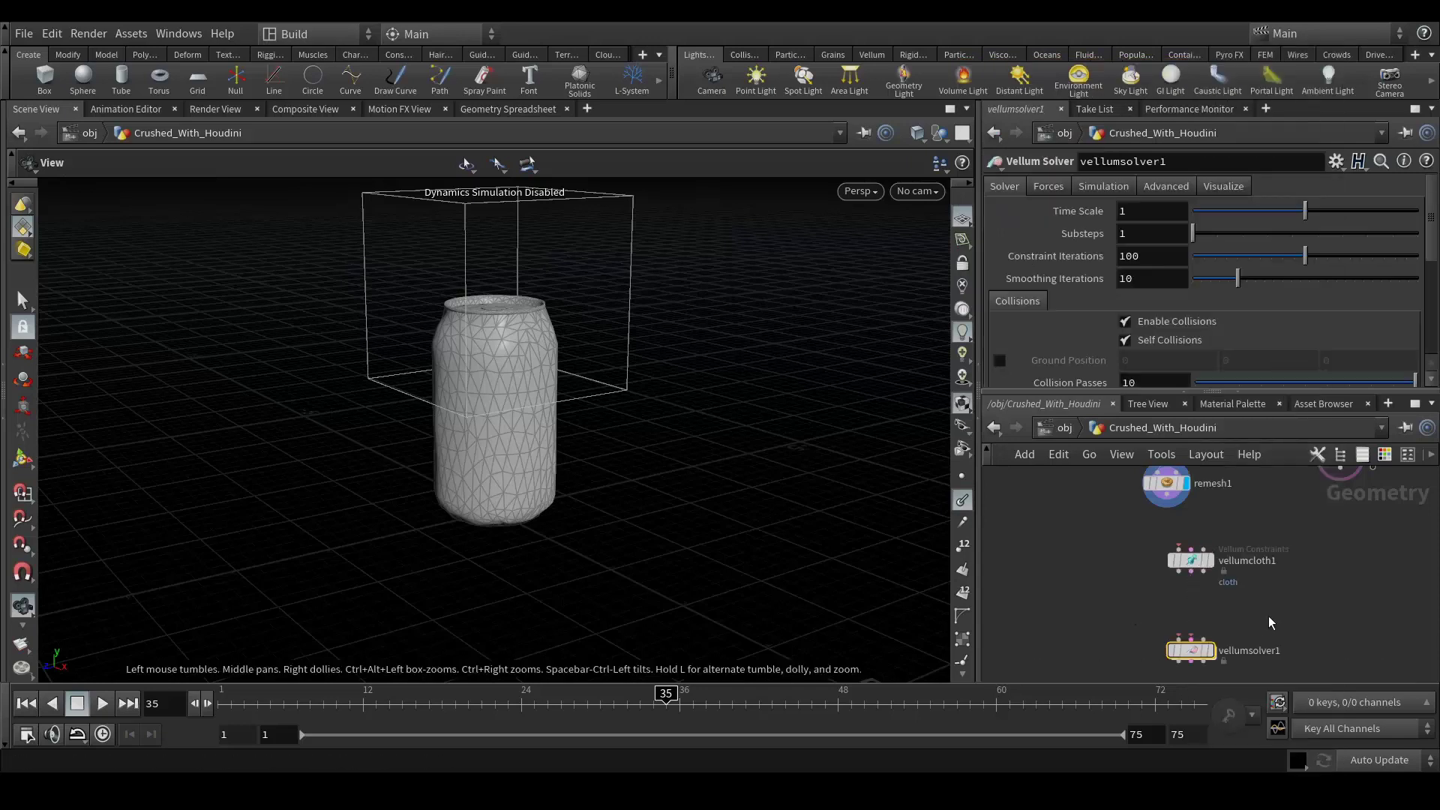
- Connect all three outputs of the Vellum cloth node to the matching inputs of the Vellum Solver
middle_drag(1272, 610, 1257, 537)
scroll(1256, 537, up, 3)
drag(1134, 505, 1134, 604)
drag(1152, 505, 1151, 603)
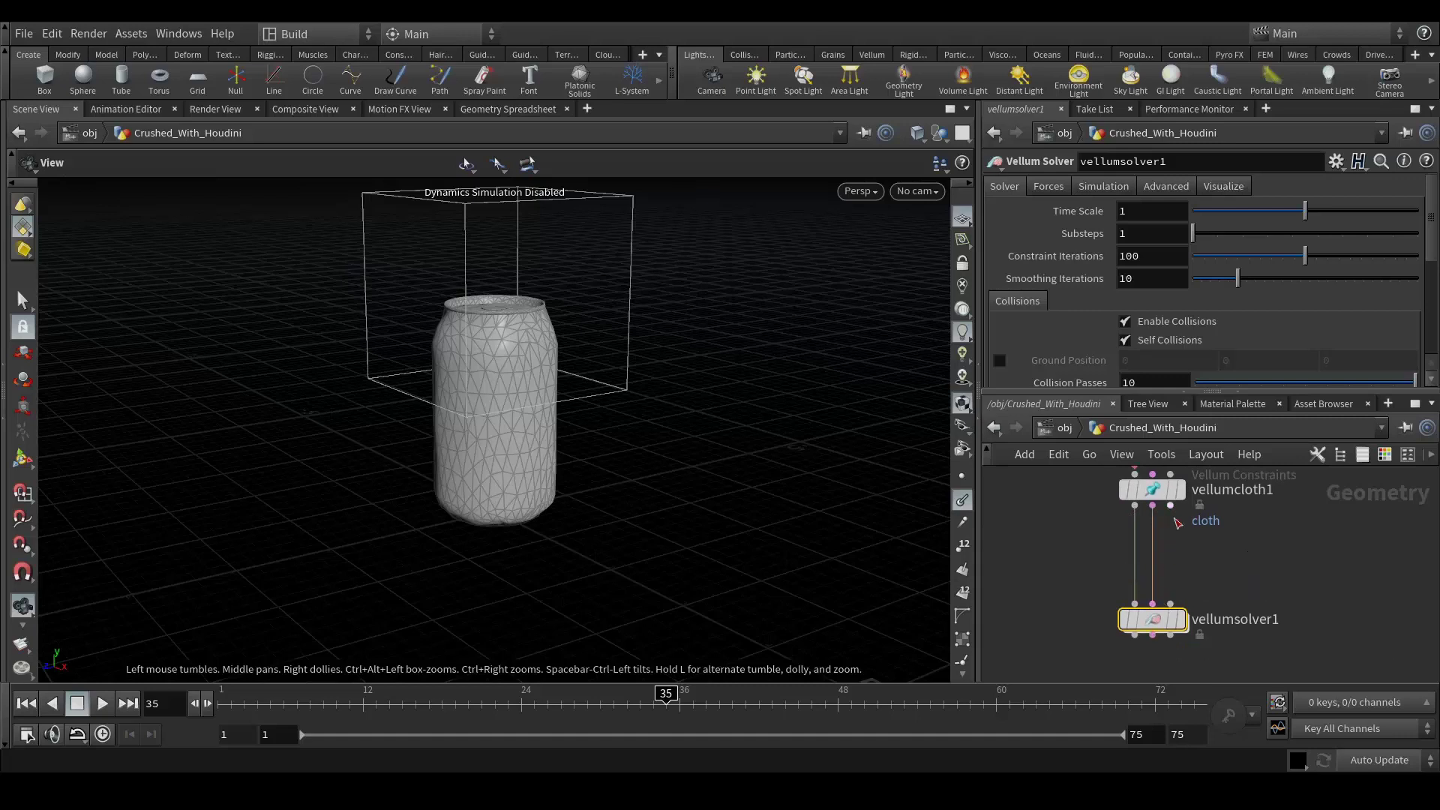
drag(1170, 506, 1170, 603)
- Connect the remesh node to the Vellum cloth node's first input and the box to its third input
middle_drag(1240, 553, 1276, 676)
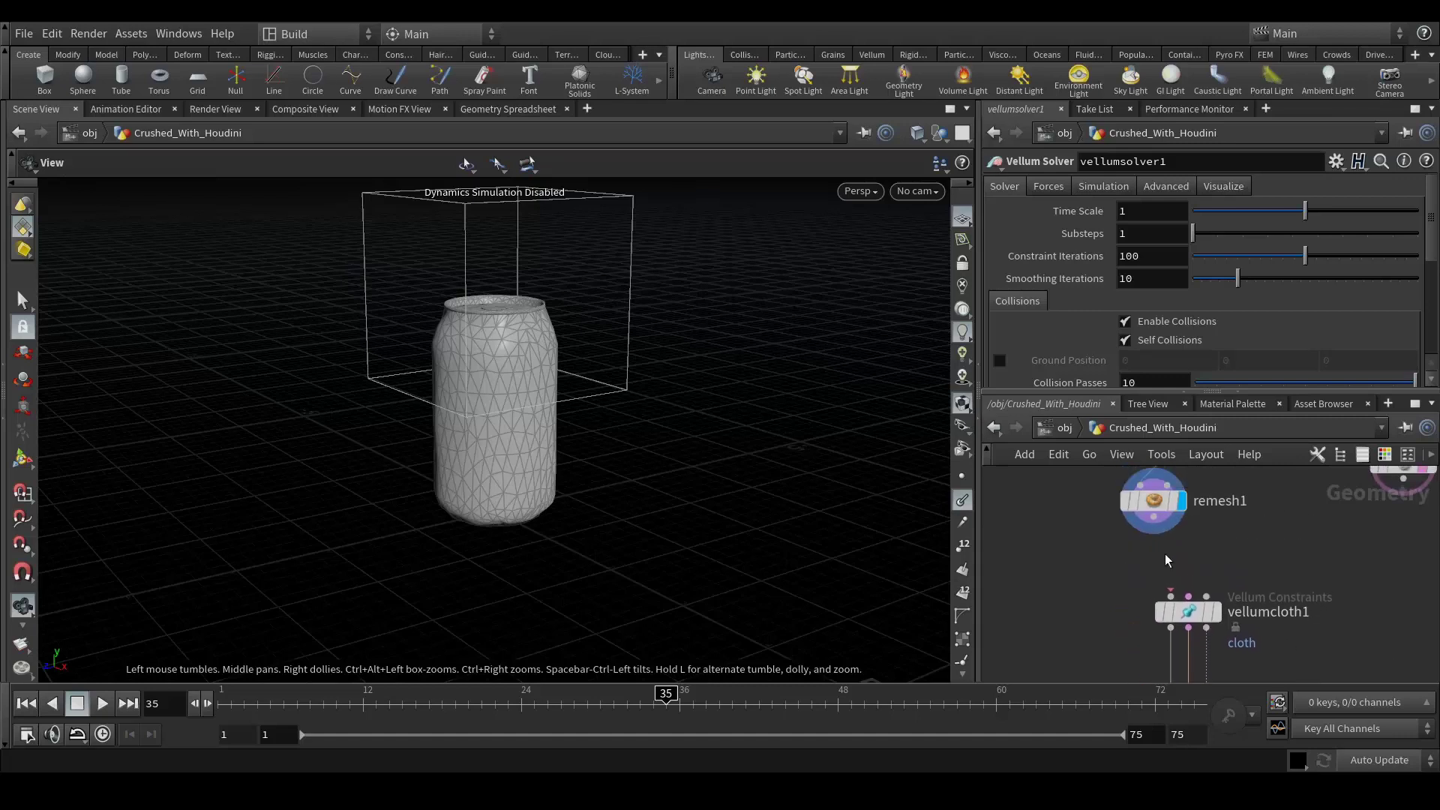
drag(1157, 527, 1169, 596)
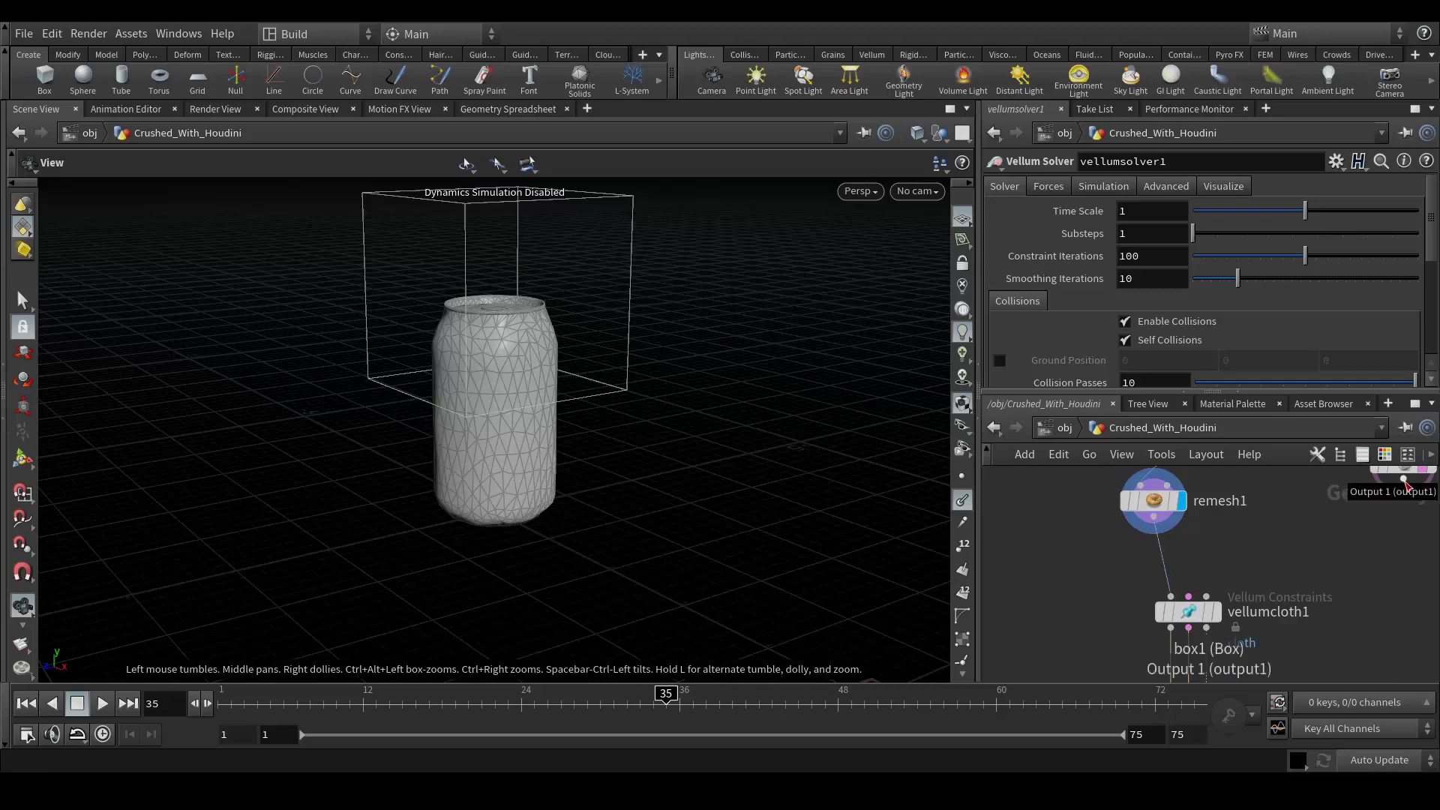
drag(1404, 481, 1206, 596)
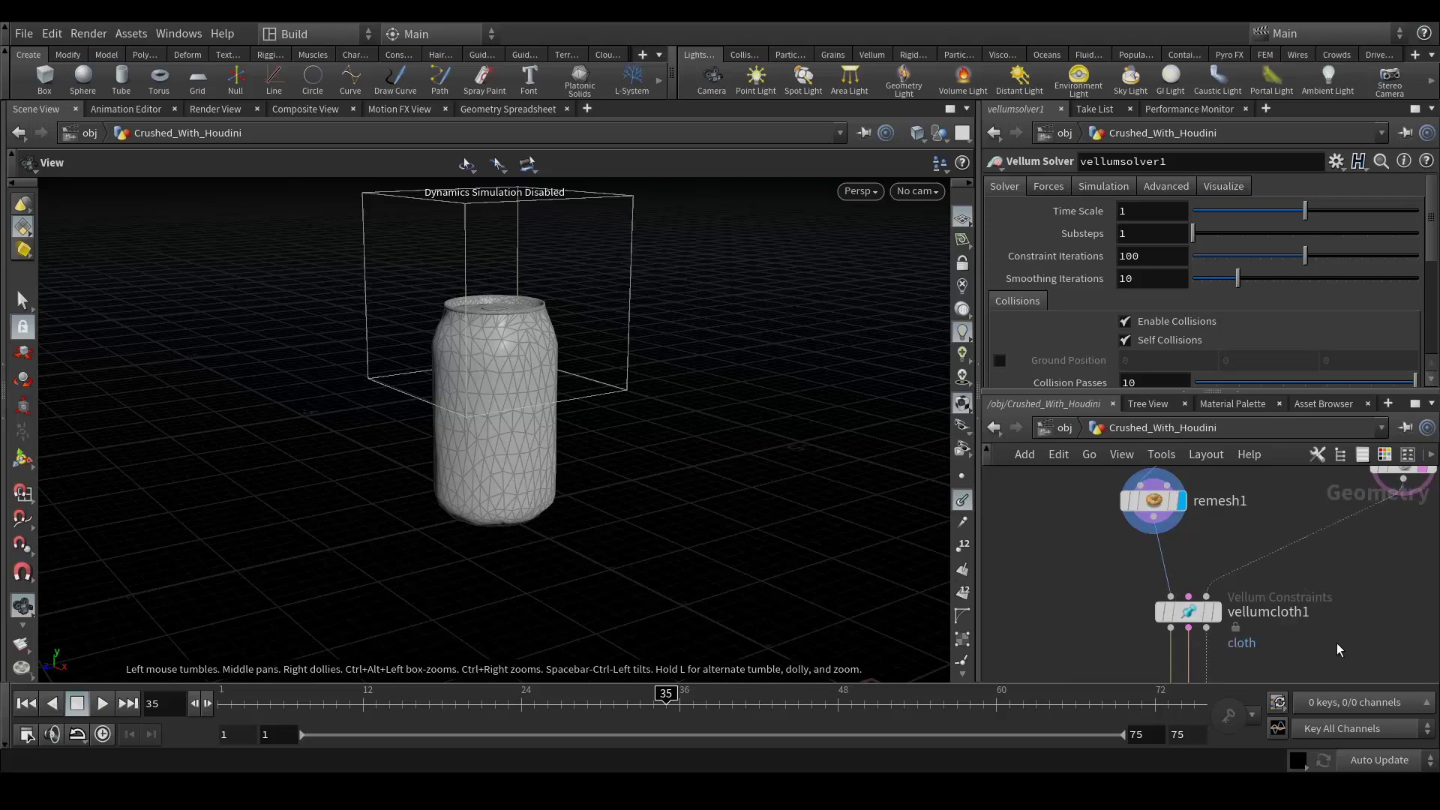
- Set the Vellum cloth node's Normal Drag and Tangent Drag to 2500
middle_drag(1336, 641, 1335, 591)
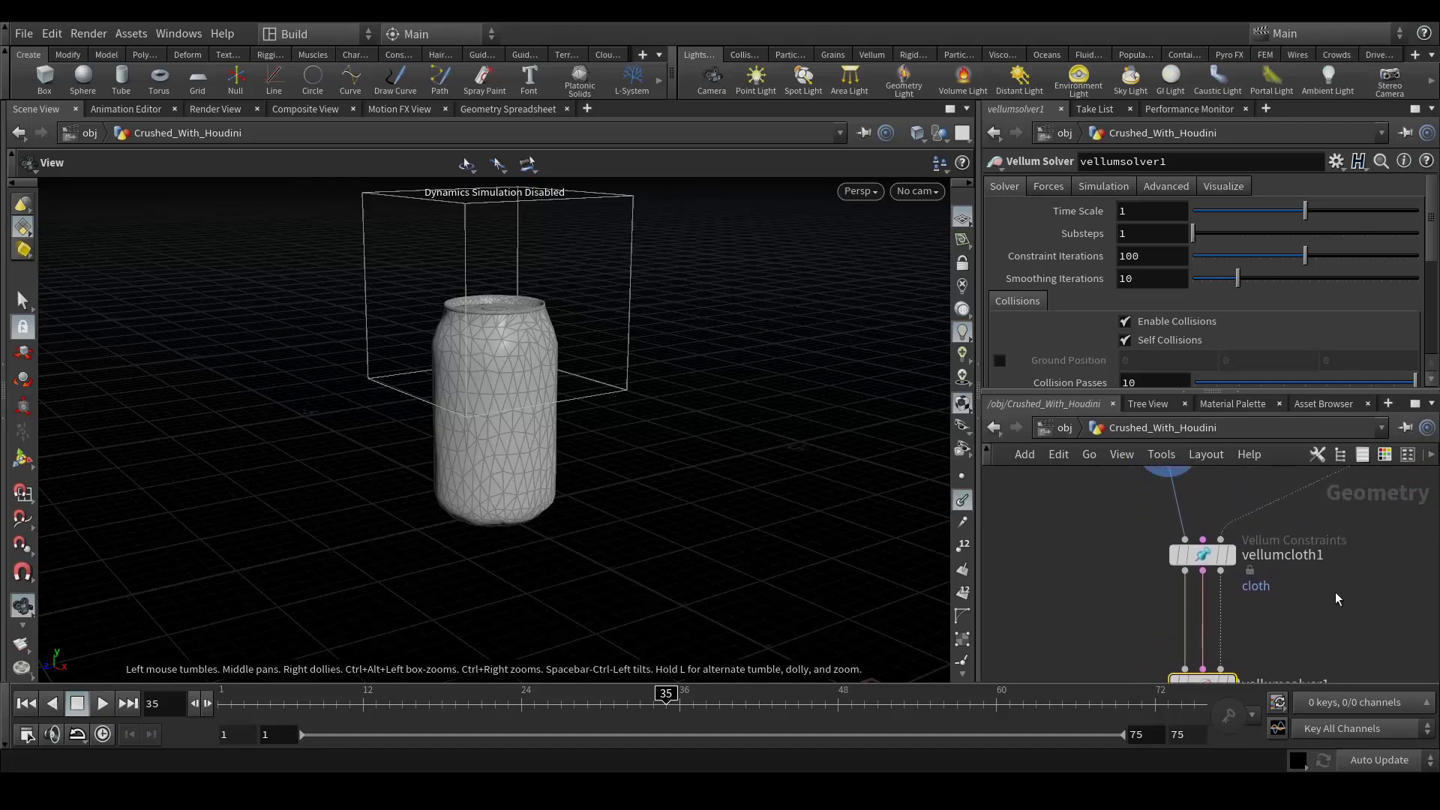
click(1203, 561)
middle_drag(1338, 551, 1343, 572)
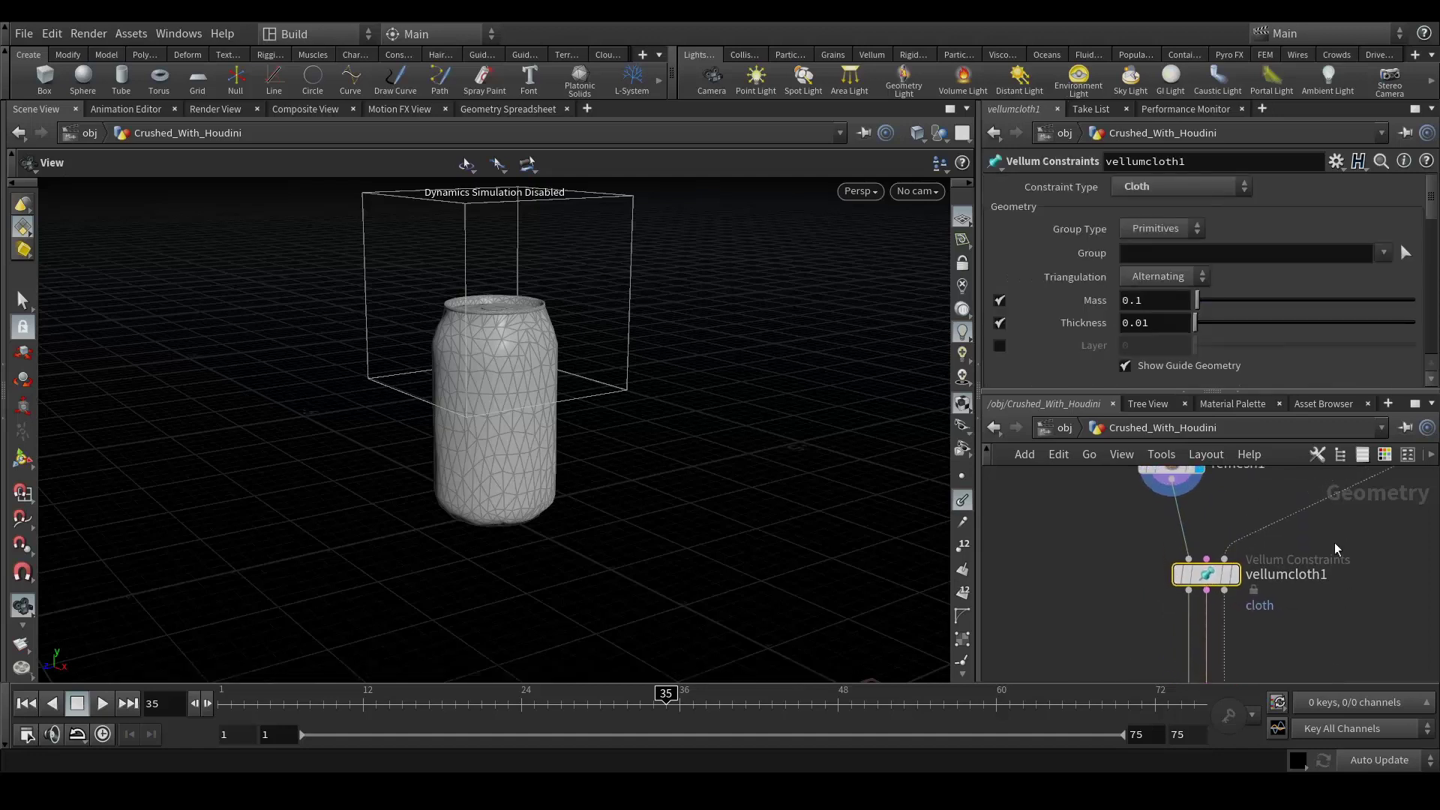
scroll(1004, 300, down, 5)
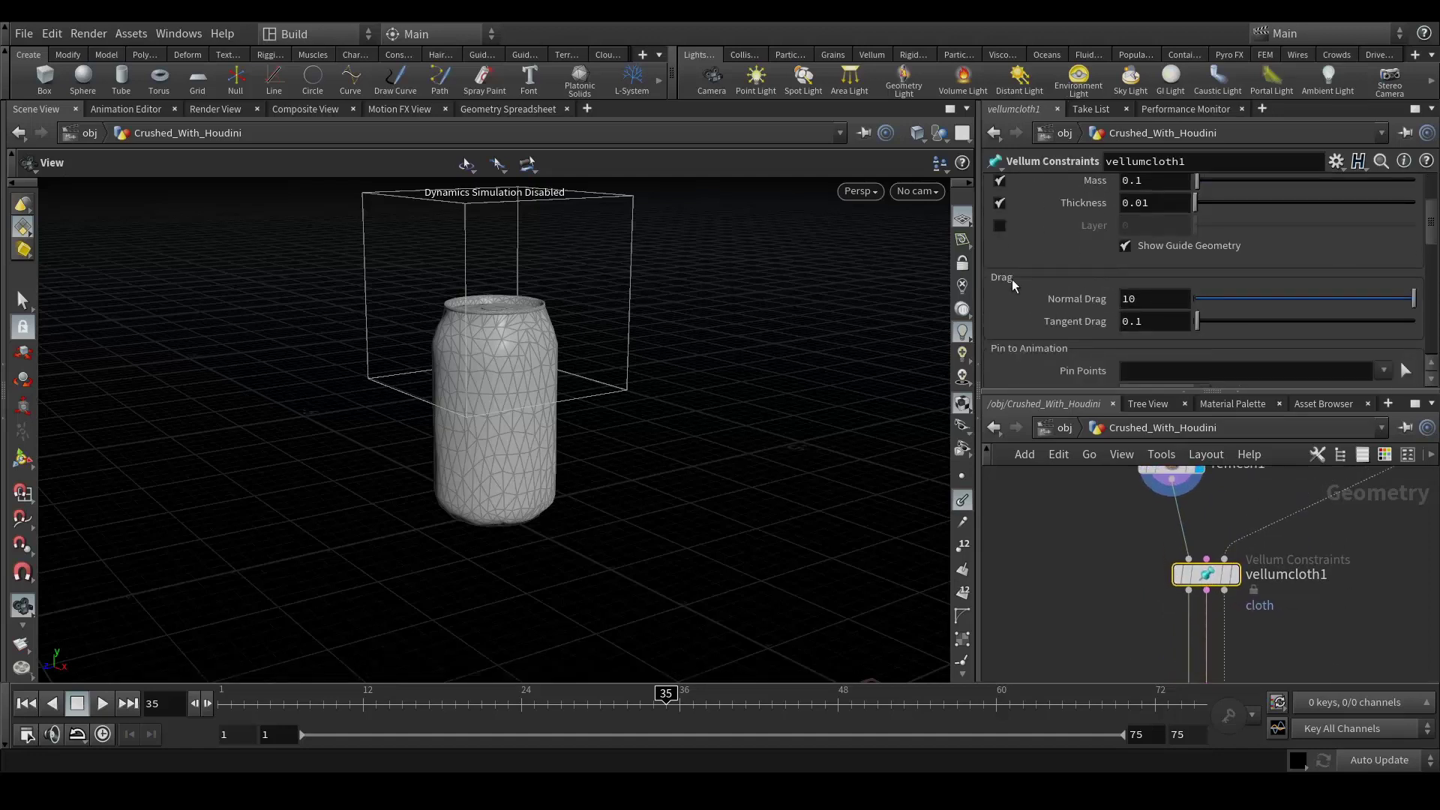
click(1138, 300)
text(2500)
key(Tab)
text(2500)
key(Return)
- Set the cloth's stretch Damping Ratio to .08 and turn off Compression Stiffness
scroll(1044, 330, down, 5)
click(1127, 637)
scroll(1123, 636, down, 2)
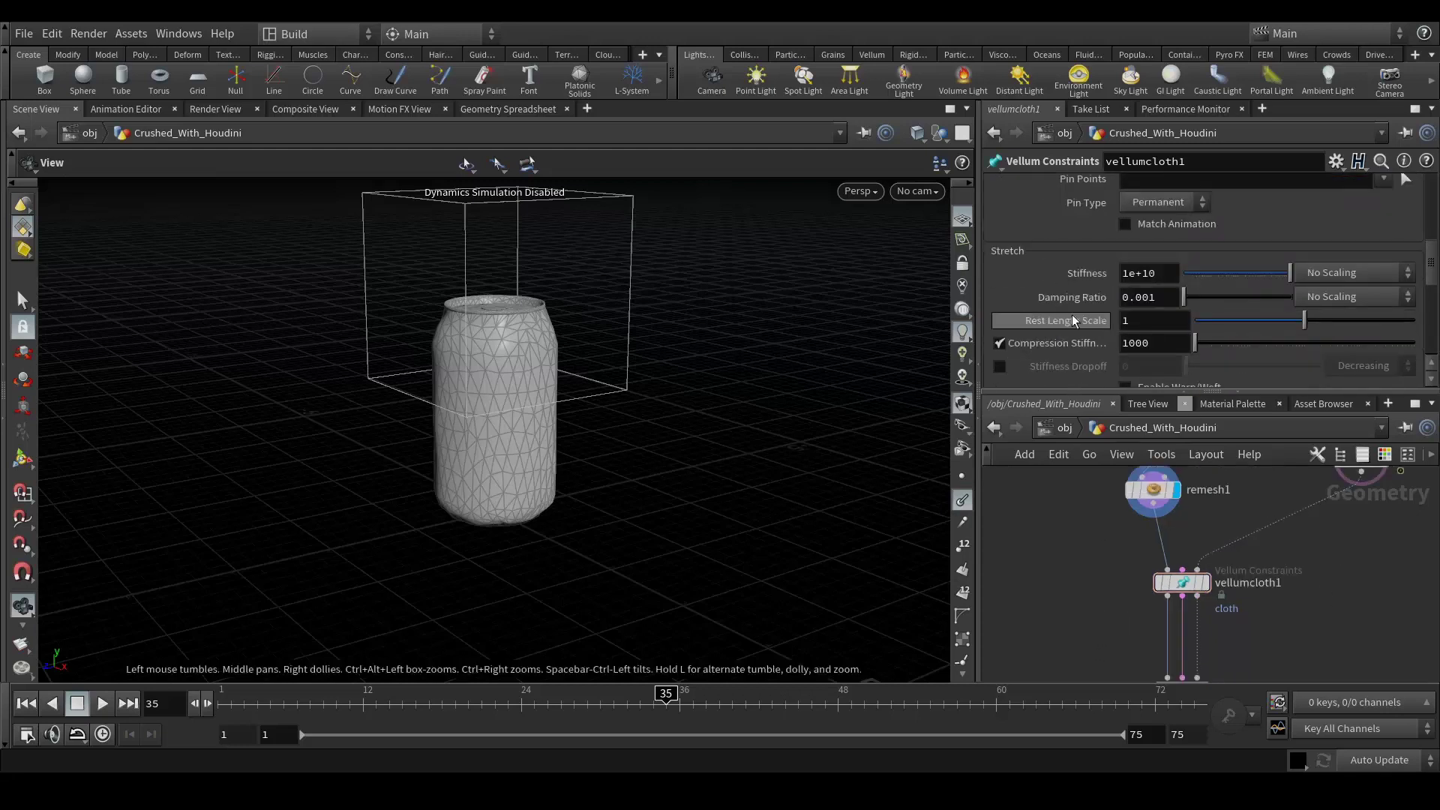
drag(1156, 298, 1113, 304)
text(.08)
key(Return)
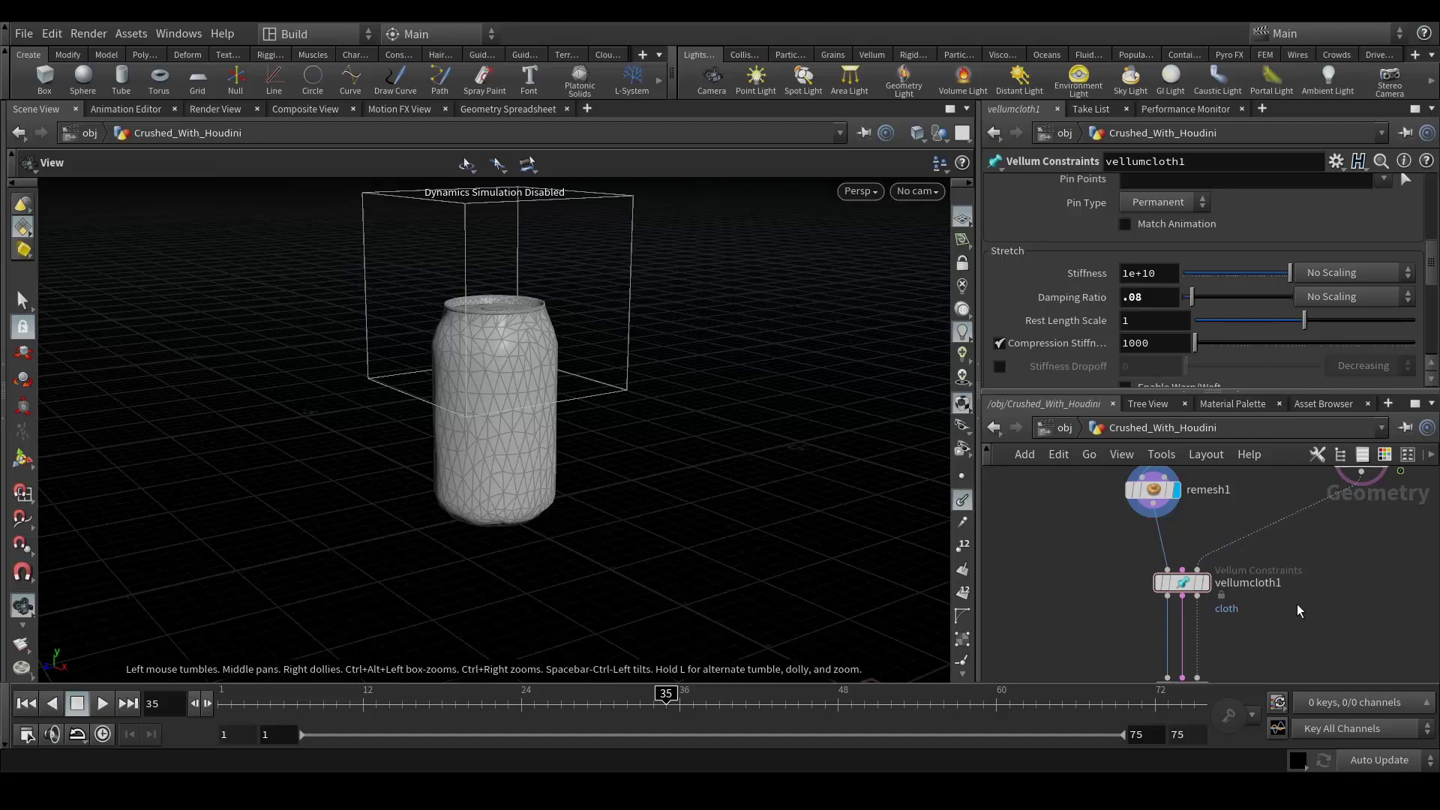
click(1000, 343)
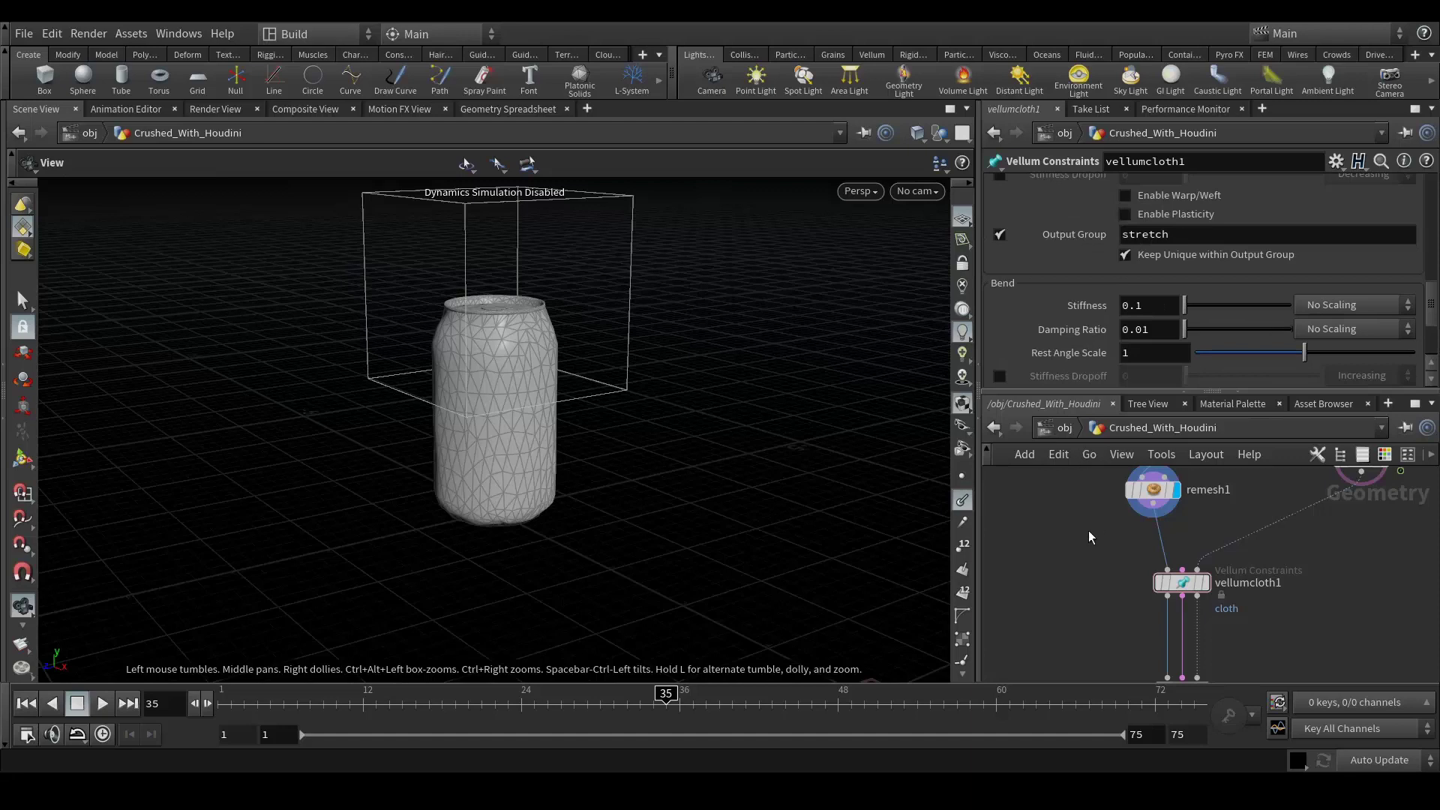
- Copy the stretch stiffness of 1e+10 to the cloth's bend stiffness and set the bend Damping Ratio to .8
middle_drag(1089, 531, 1125, 600)
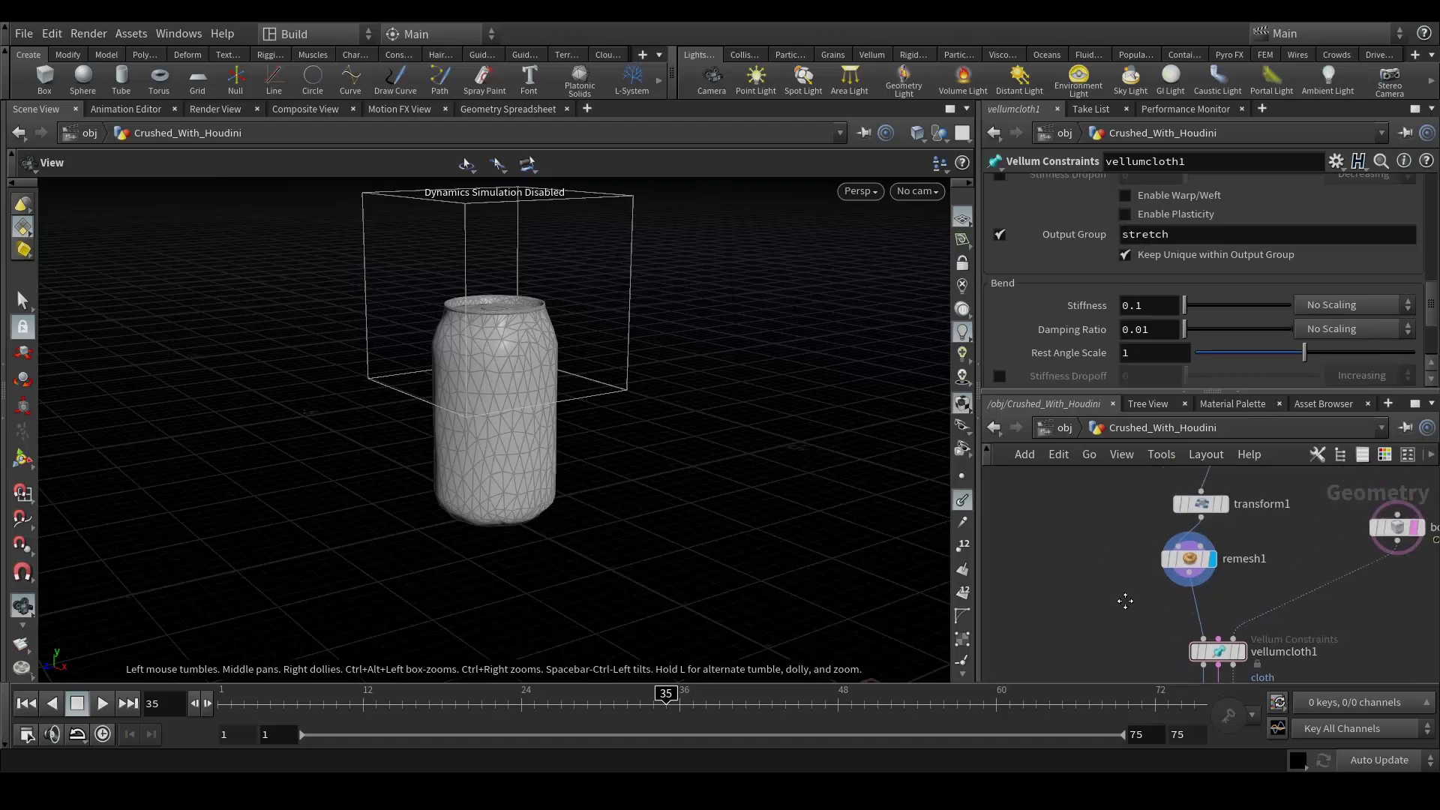
scroll(1080, 327, up, 7)
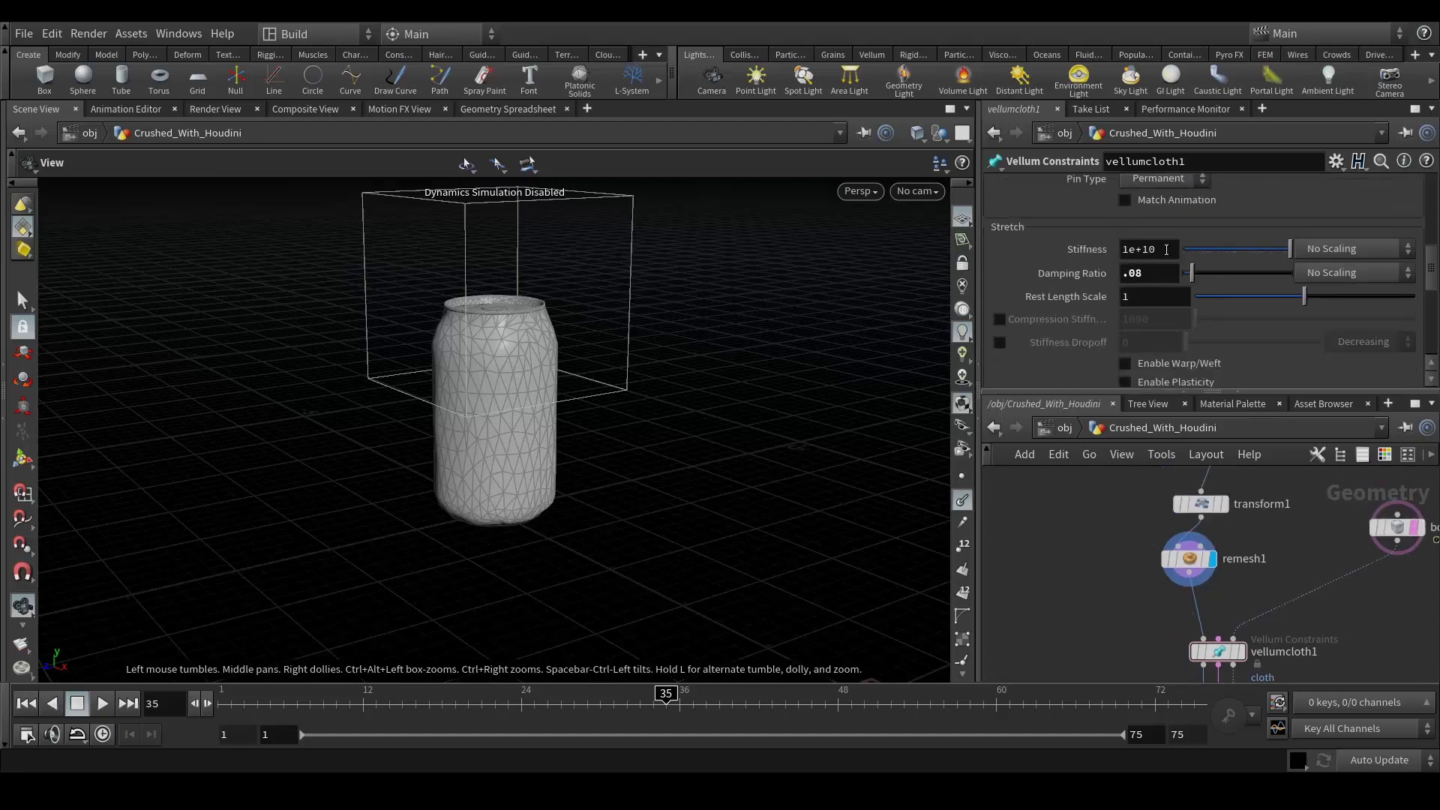
drag(1166, 249, 1115, 252)
key(ctrl+c)
scroll(1083, 321, down, 5)
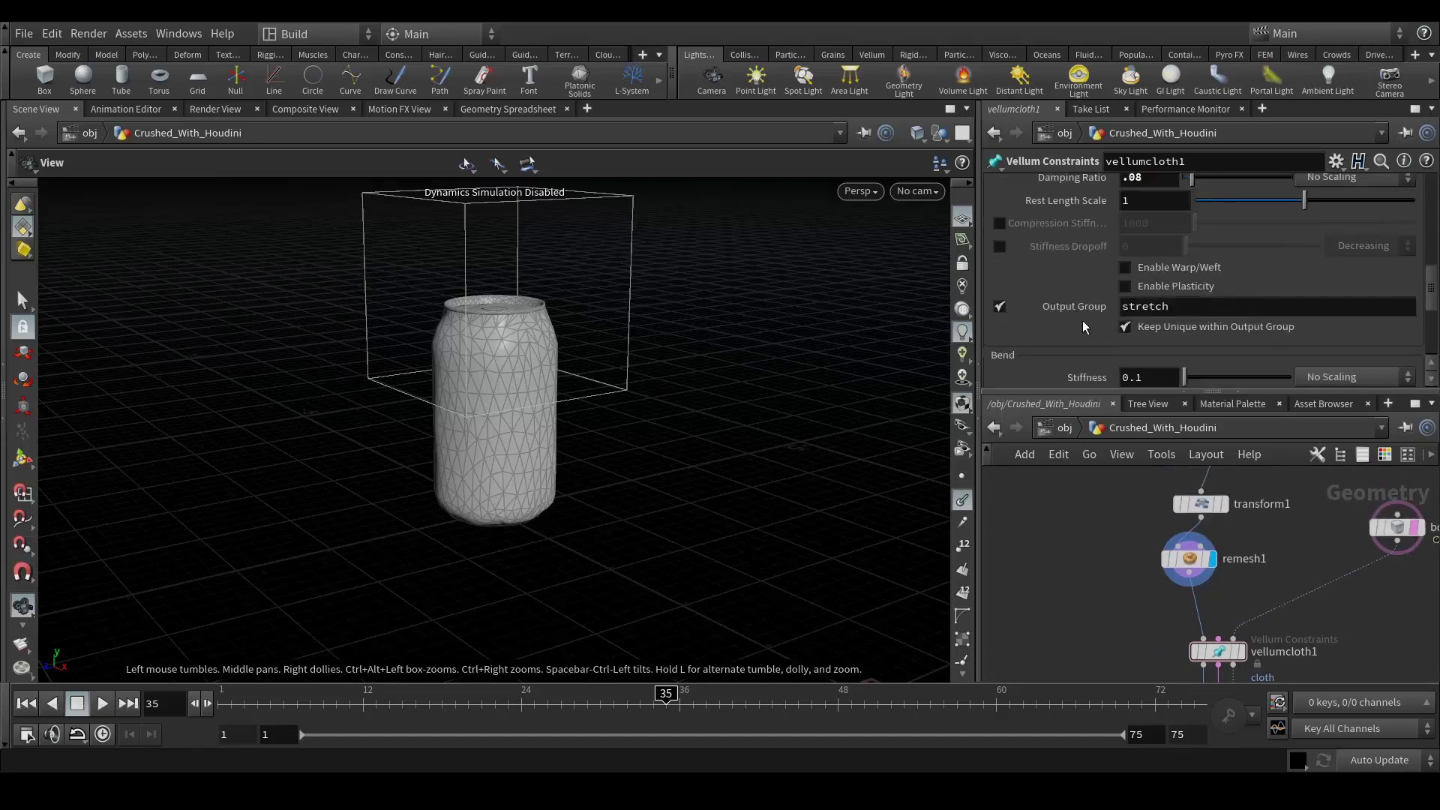
key(ctrl+v)
key(Return)
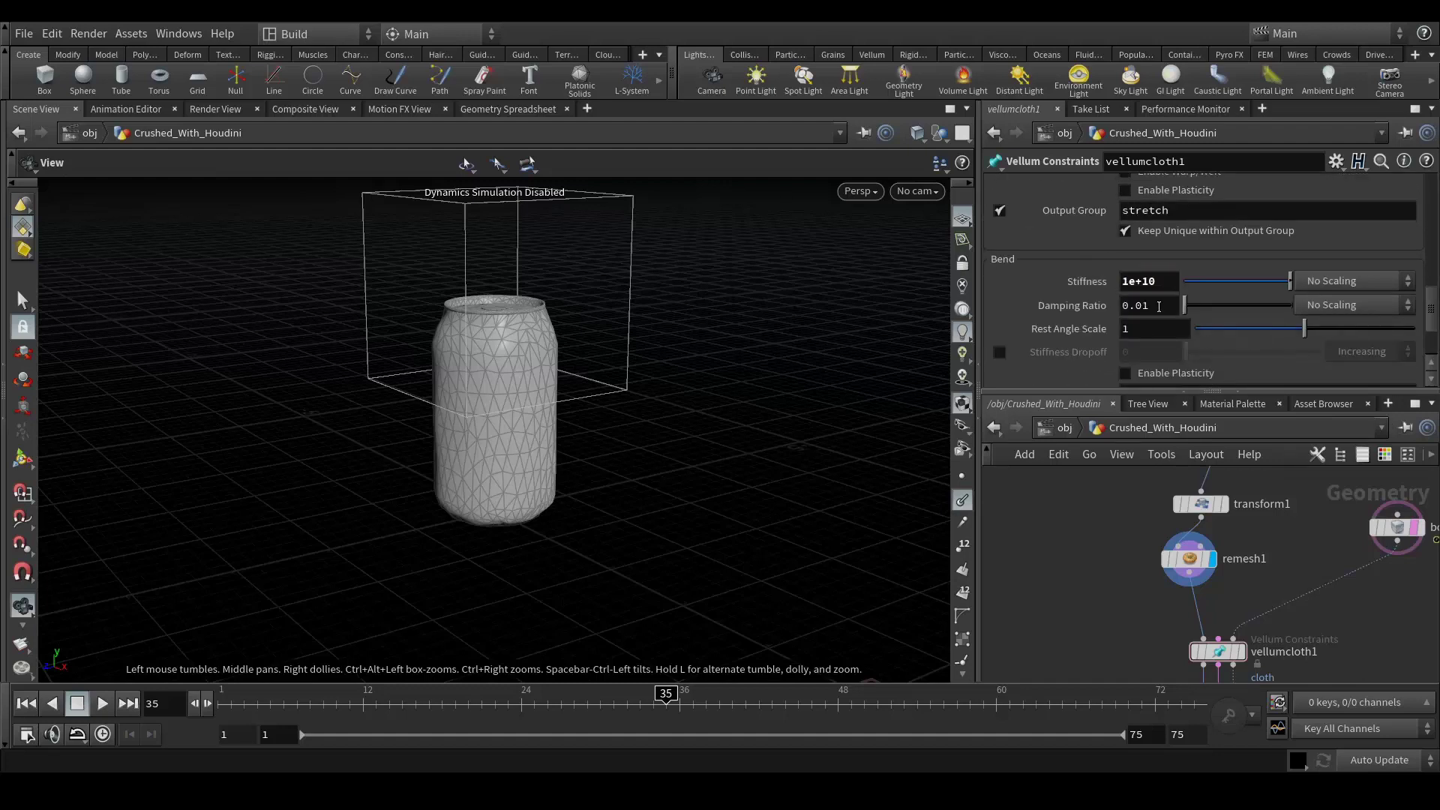
double_click(1159, 306)
text(.8)
key(Return)
- Enable plasticity for the cloth's bend constraints
scroll(1054, 345, down, 3)
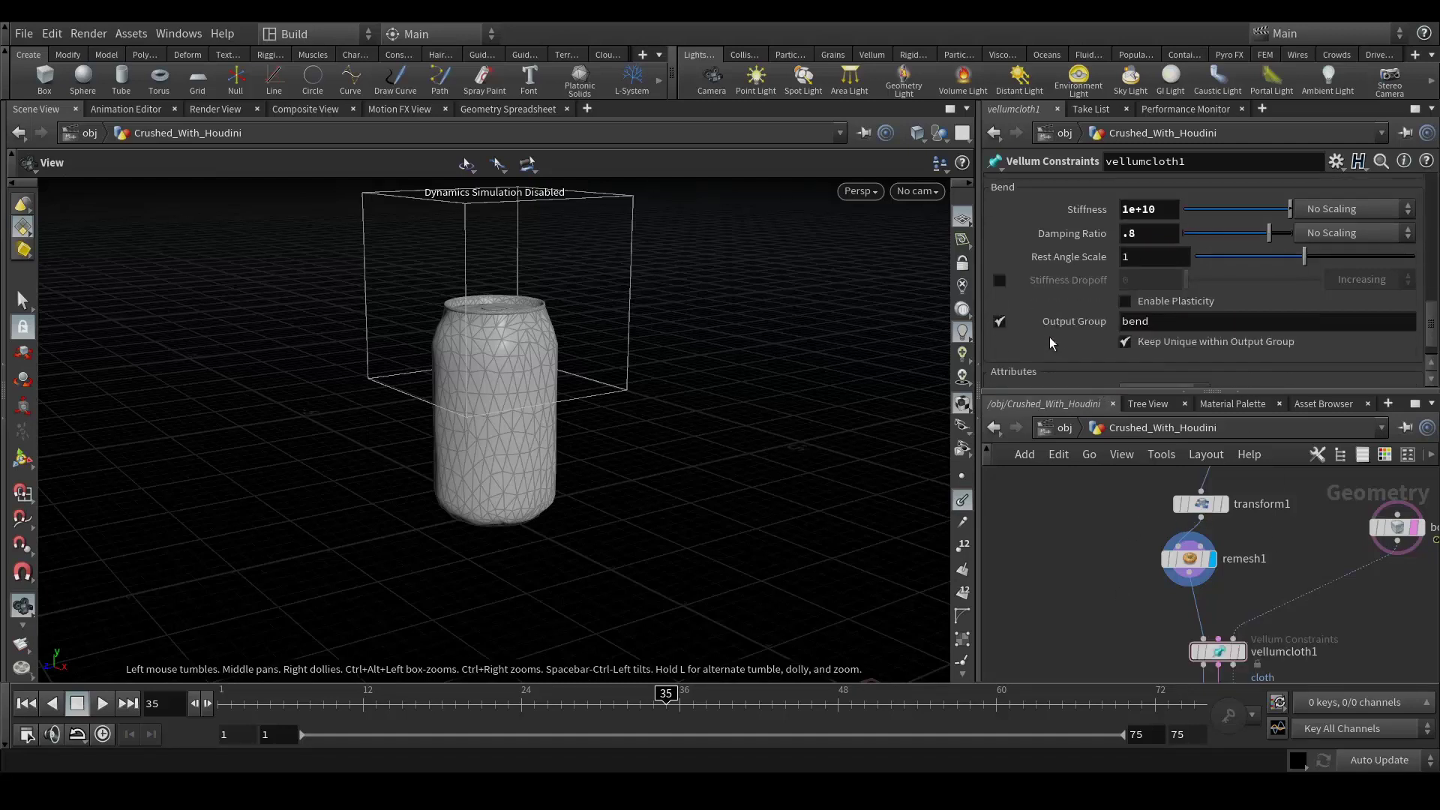
click(1125, 302)
scroll(1149, 298, down, 4)
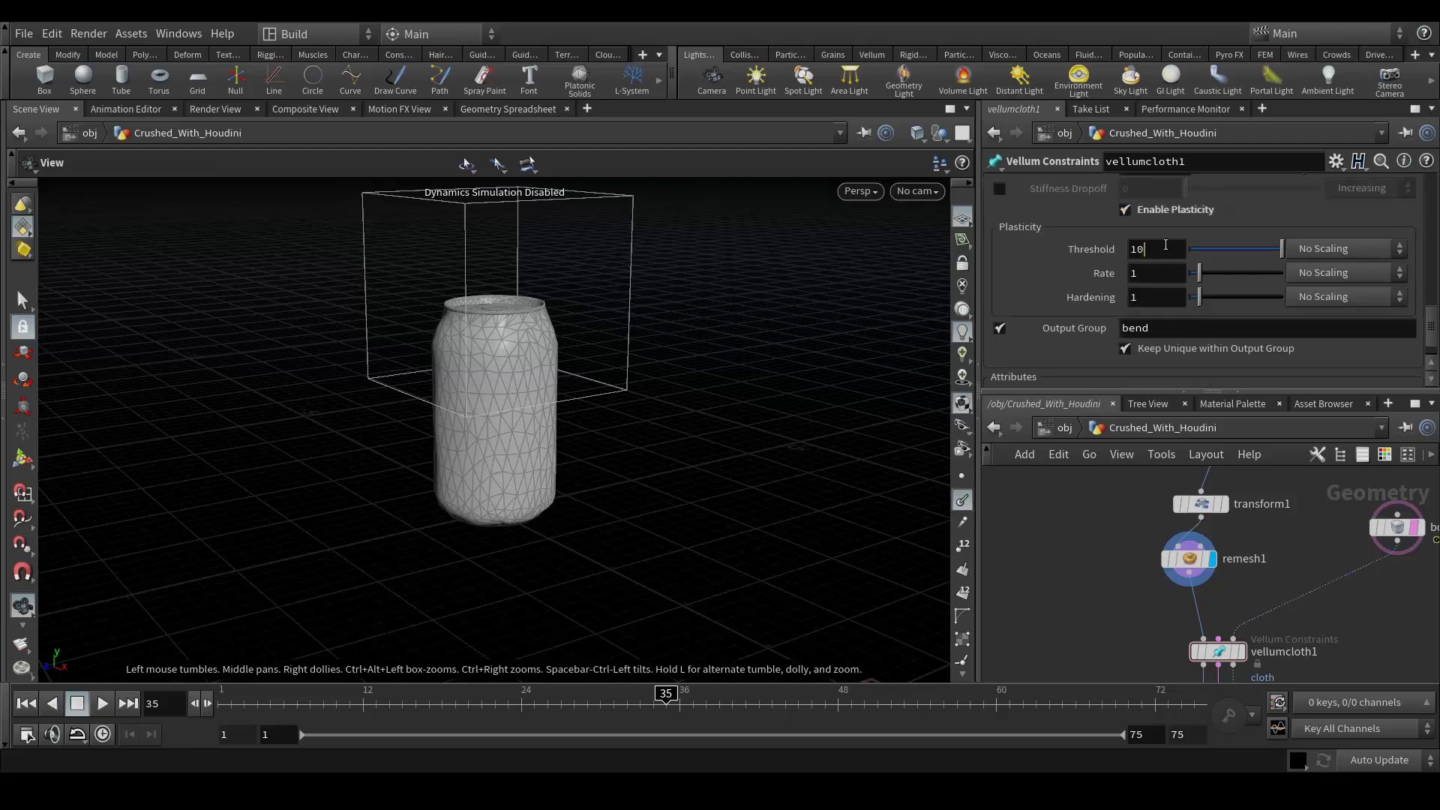
- Set the cloth's bend plasticity Threshold to 1 and Hardening to 1000
drag(1165, 244, 1115, 255)
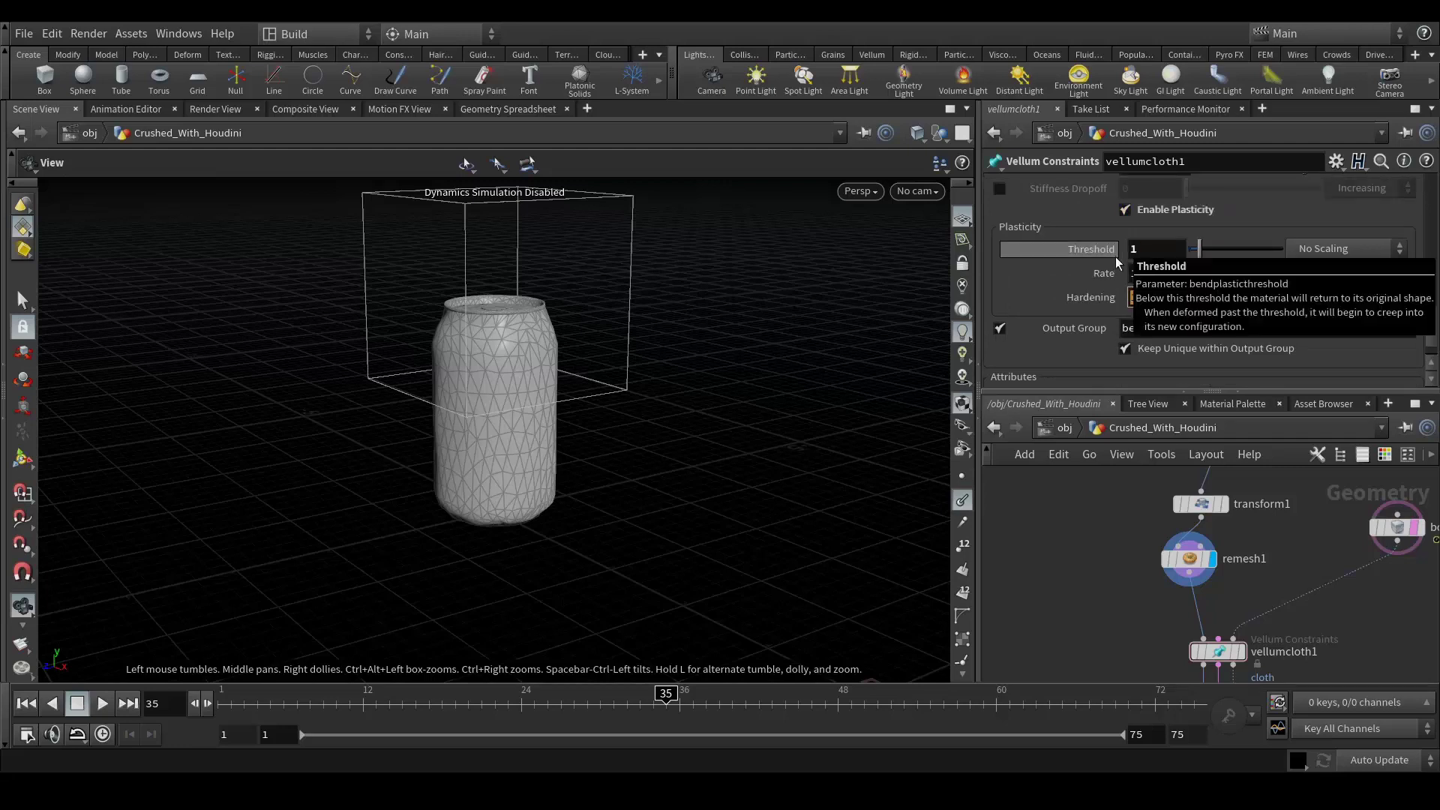
double_click(1226, 328)
double_click(1128, 297)
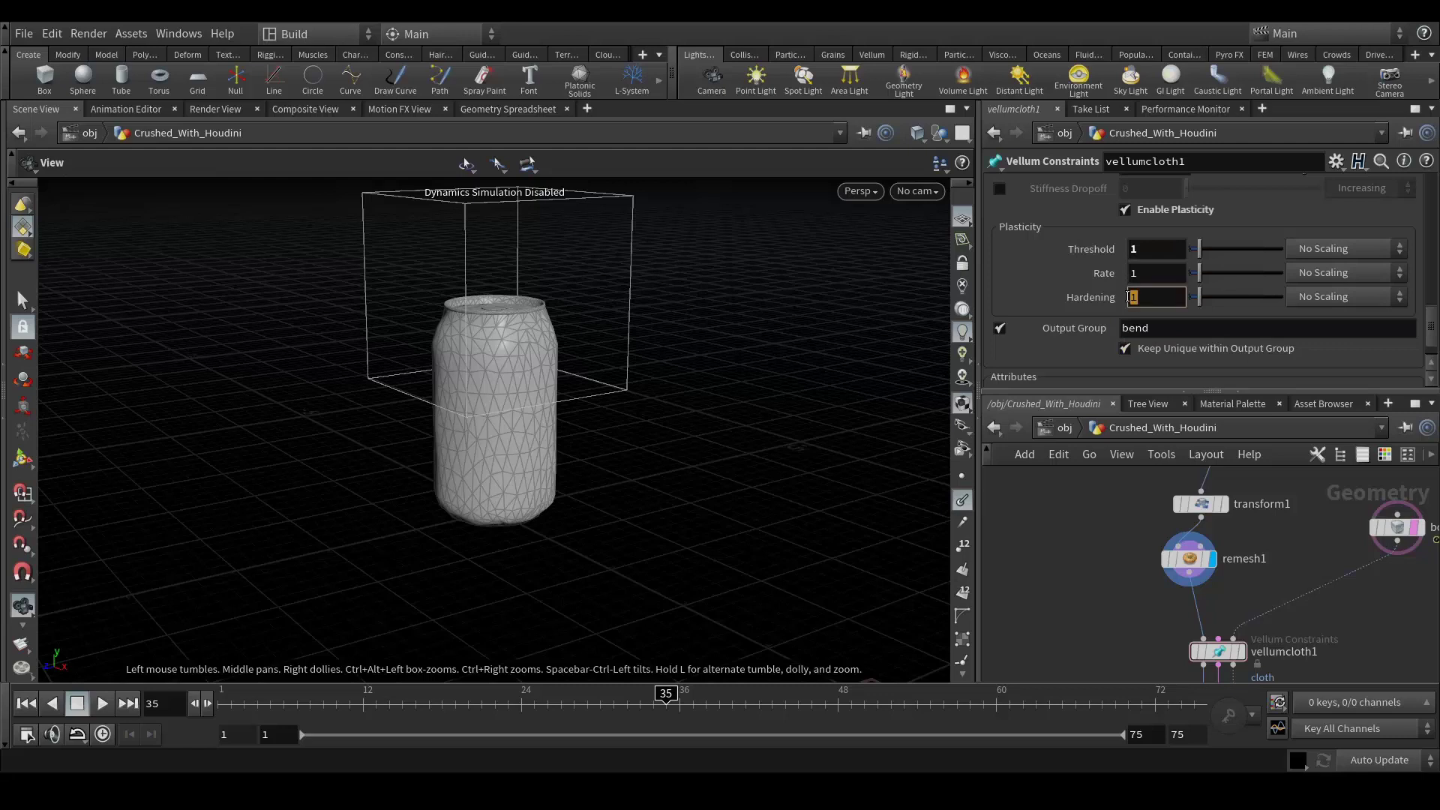
text(000)
key(Return)
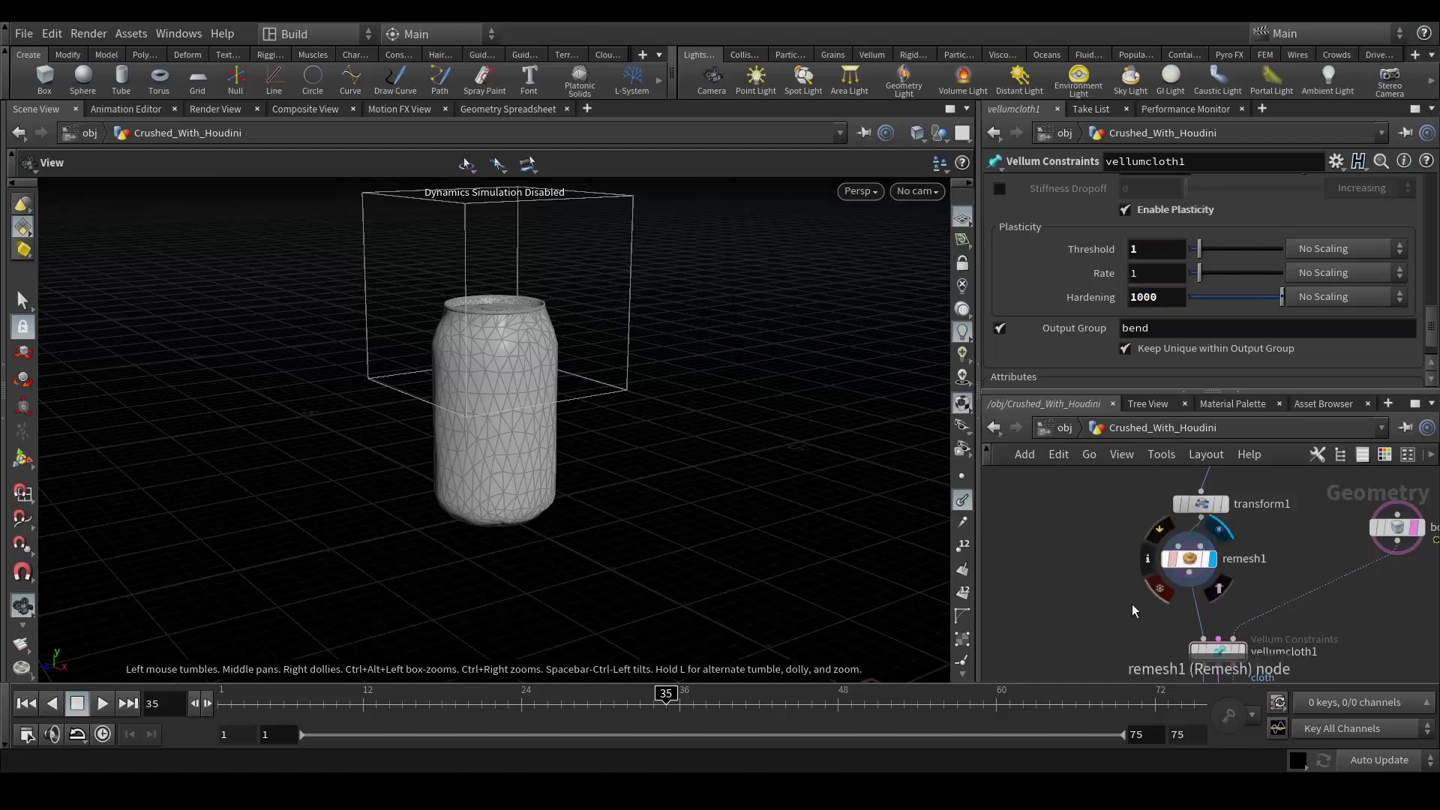
scroll(1208, 285, down, 2)
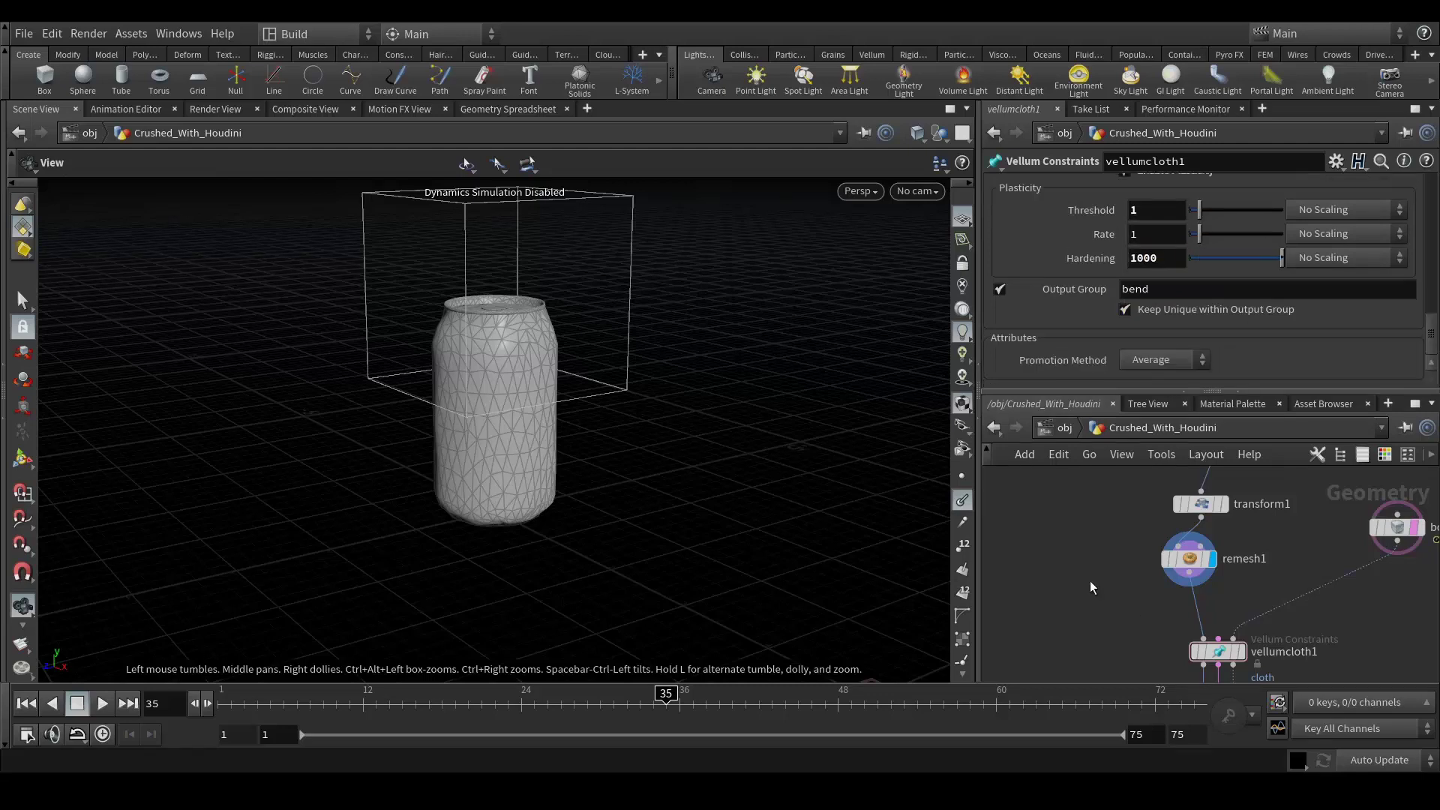
- Set the Vellum solver's Substeps to 4 and Constraint Iterations to 16
middle_drag(1127, 609, 1102, 467)
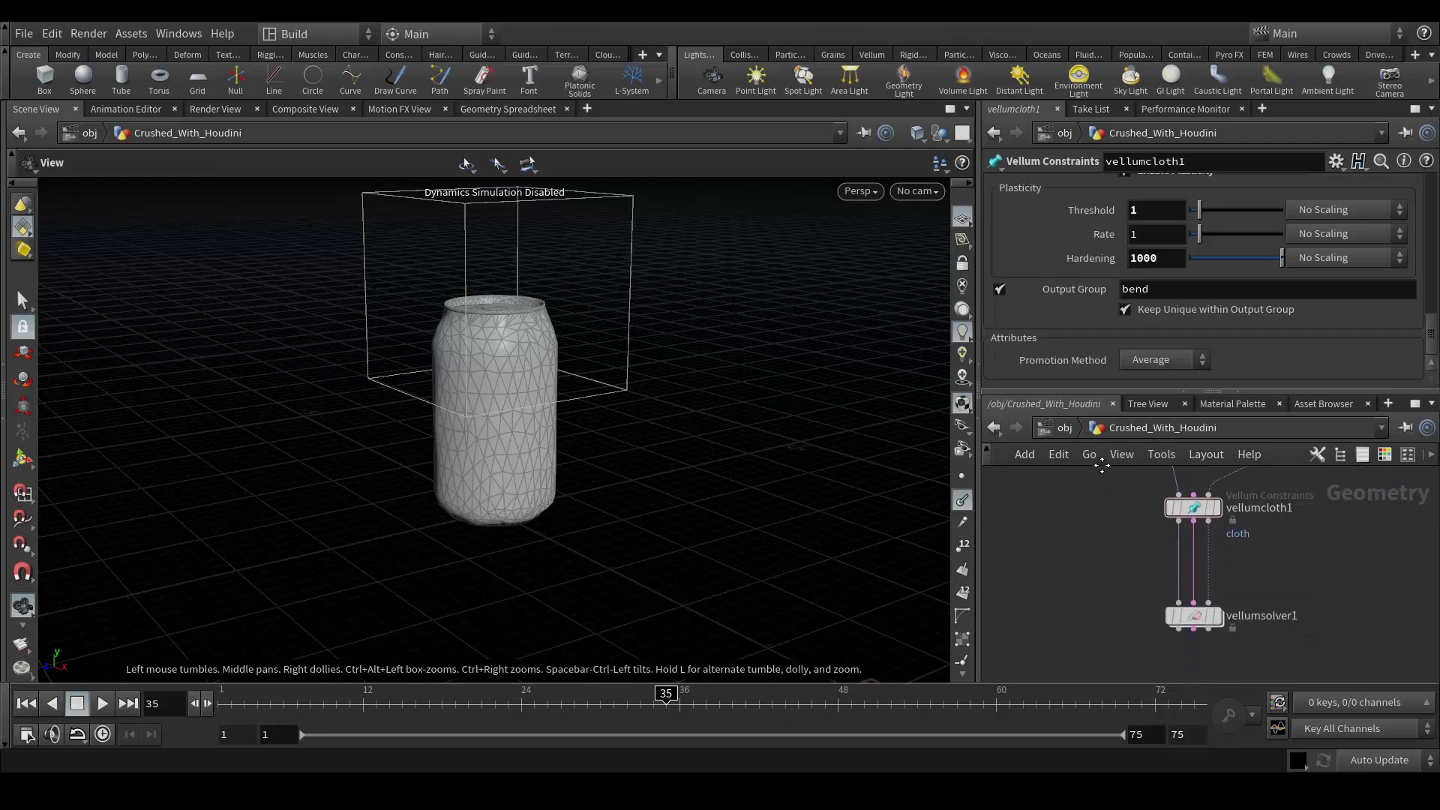
click(1189, 615)
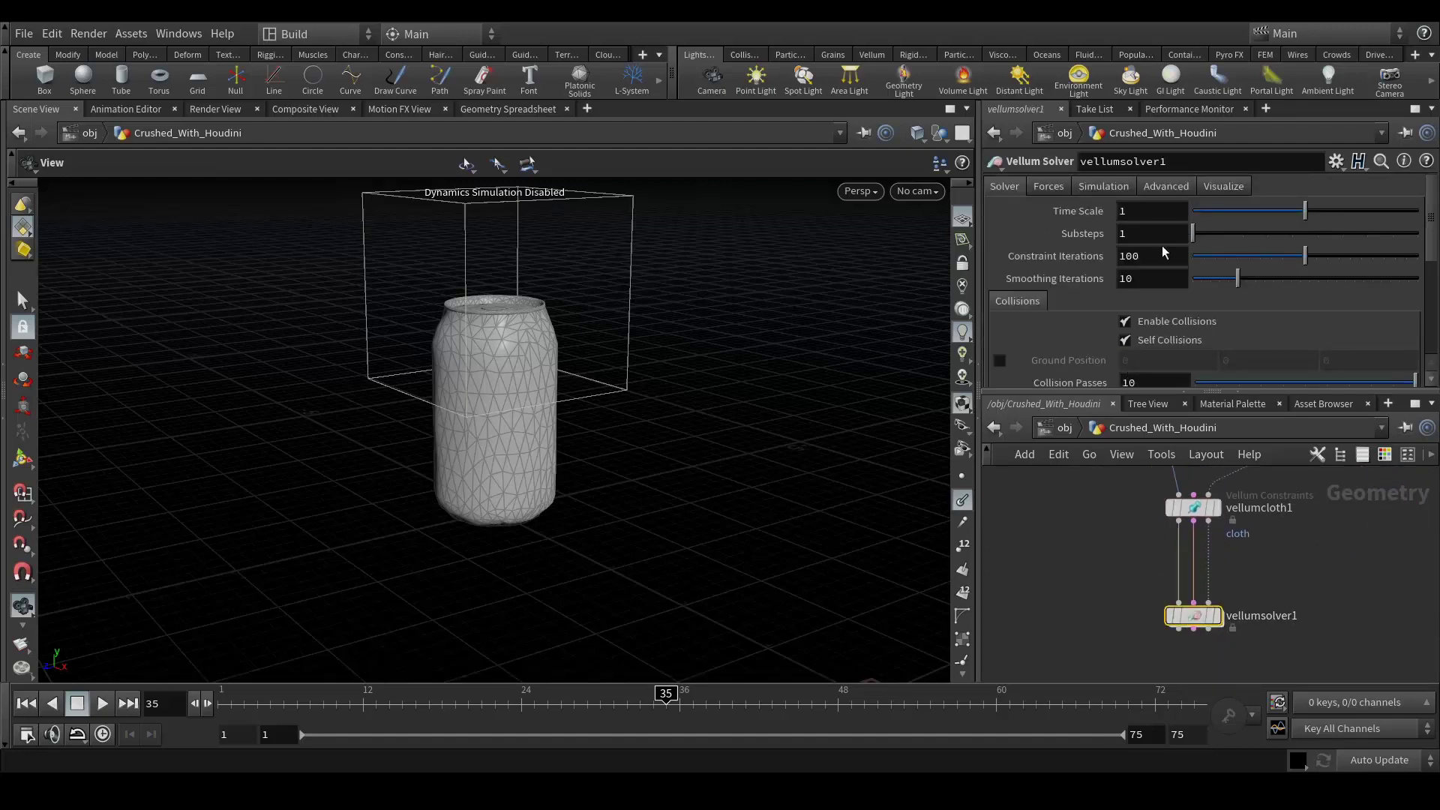
double_click(1120, 234)
text(4)
key(Tab)
text(16)
key(Return)
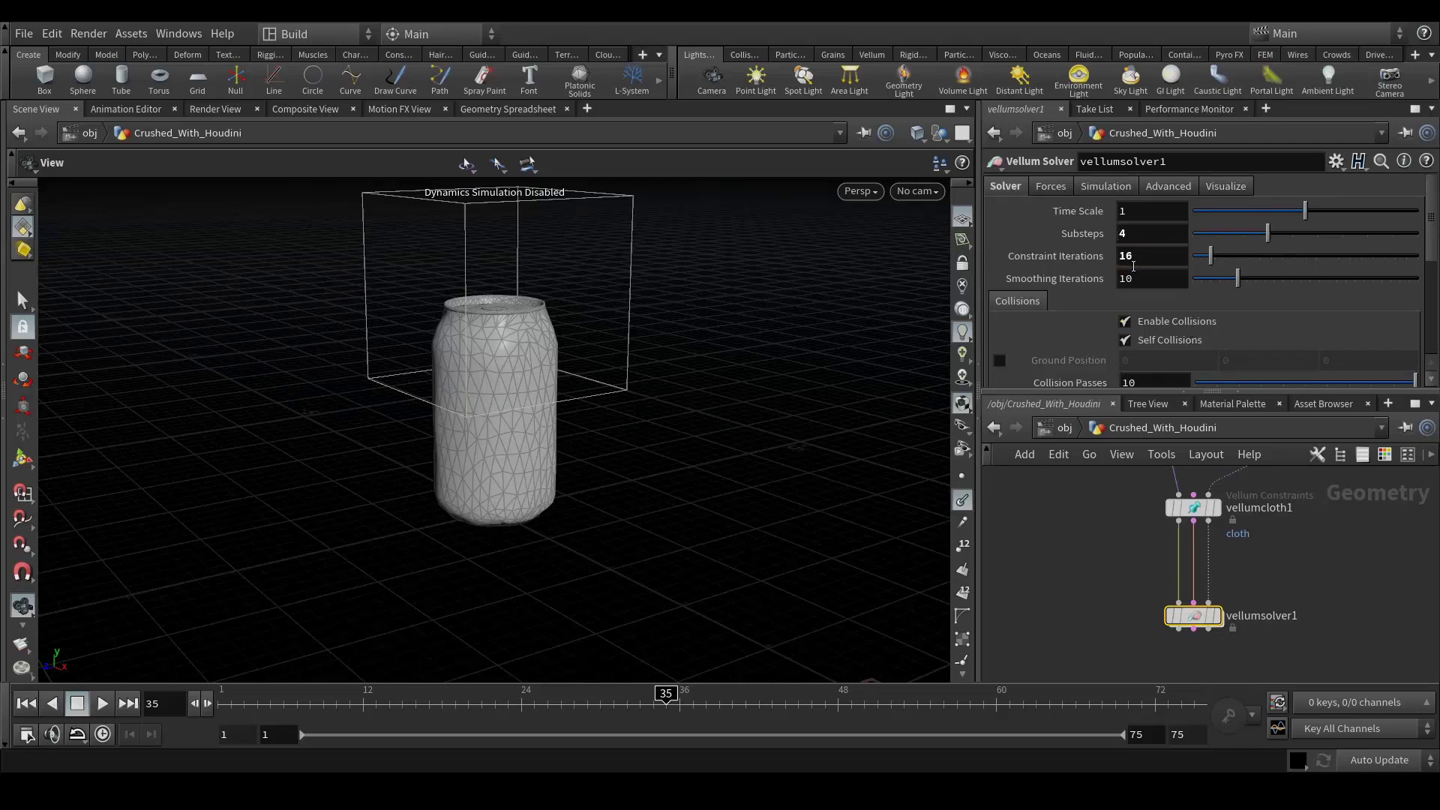
mouse_move(1035, 261)
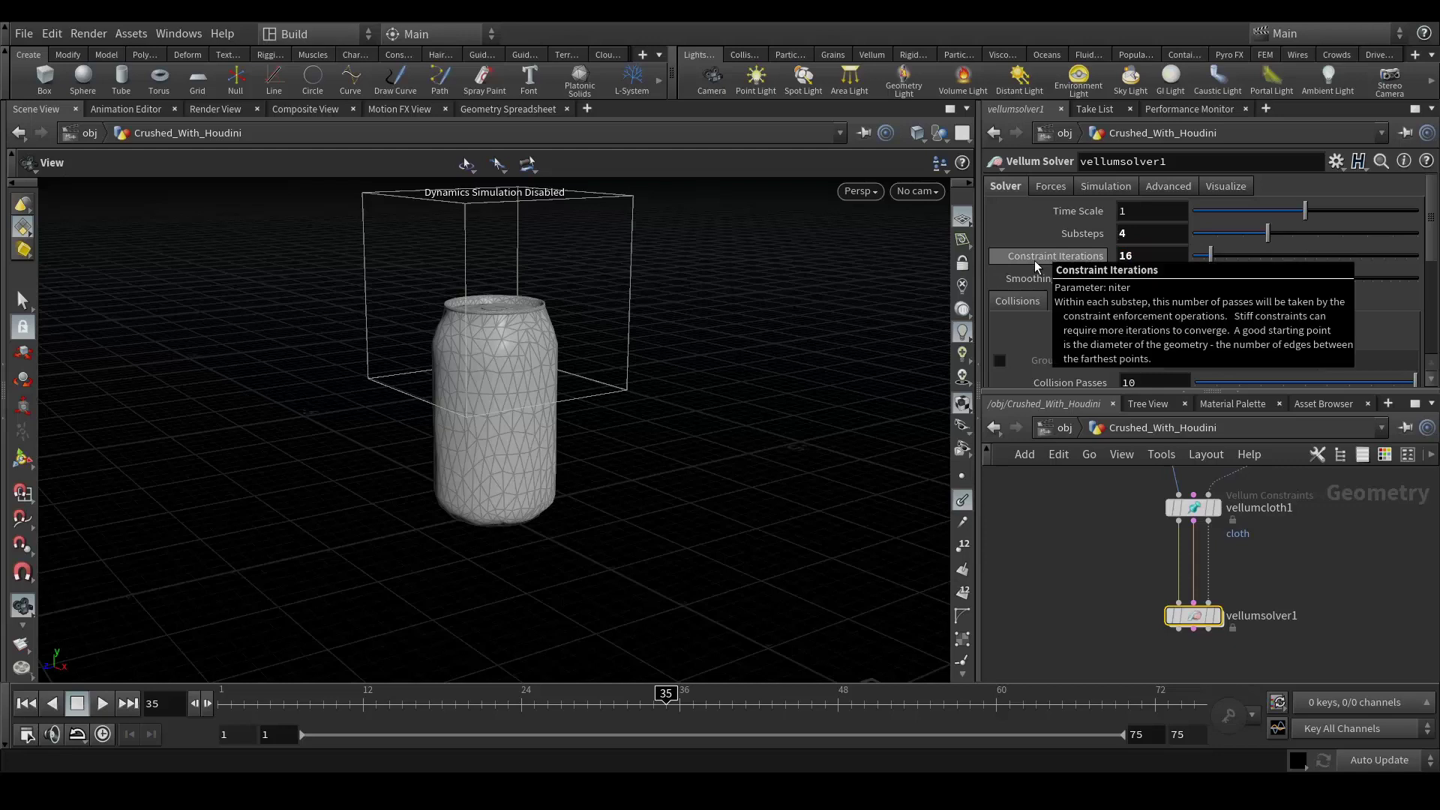
- Save the scene and run the Vellum solver's simulation from frame 1 to 75, scrubbing back through the cached frames
middle_drag(1357, 524, 1351, 626)
middle_drag(1350, 556, 1326, 505)
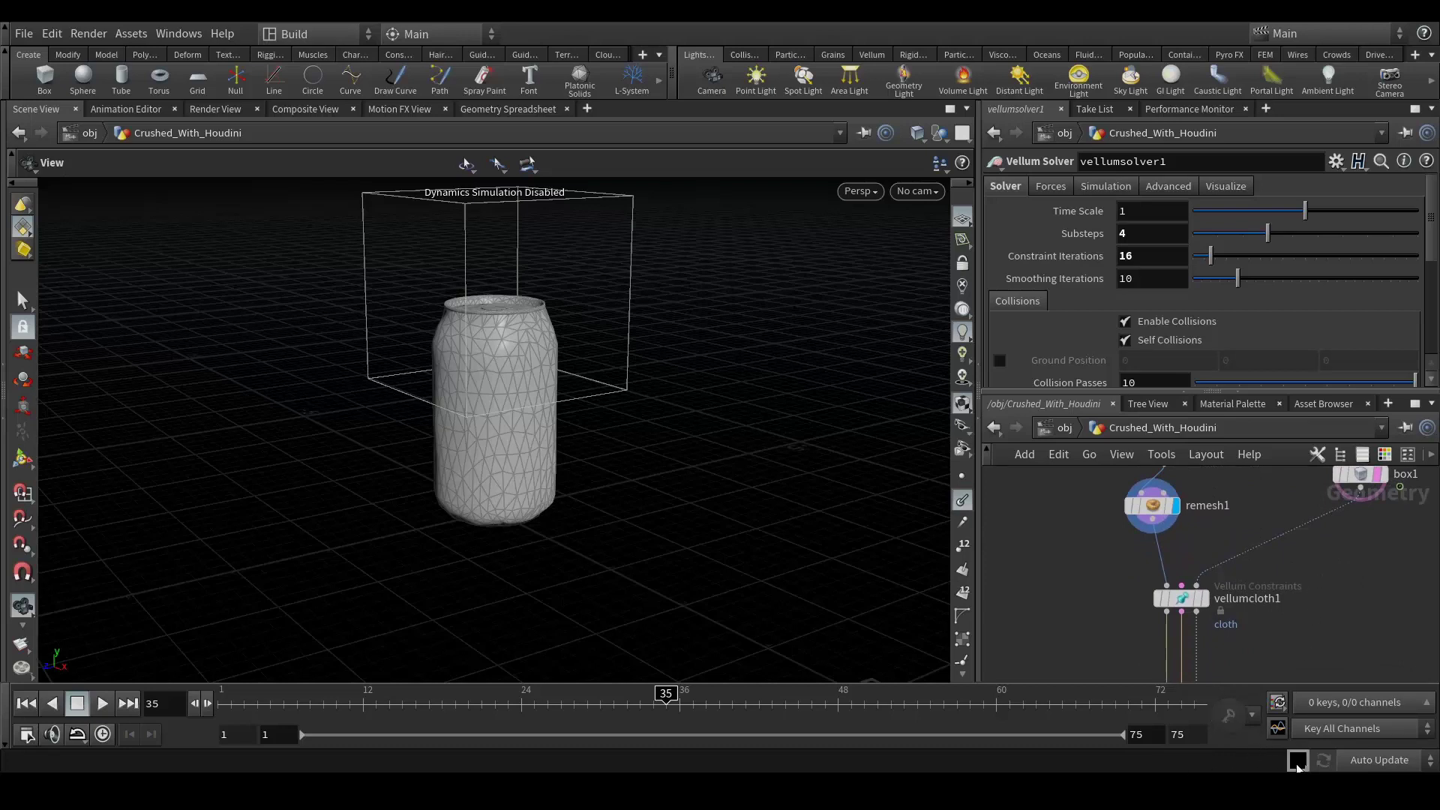
click(26, 703)
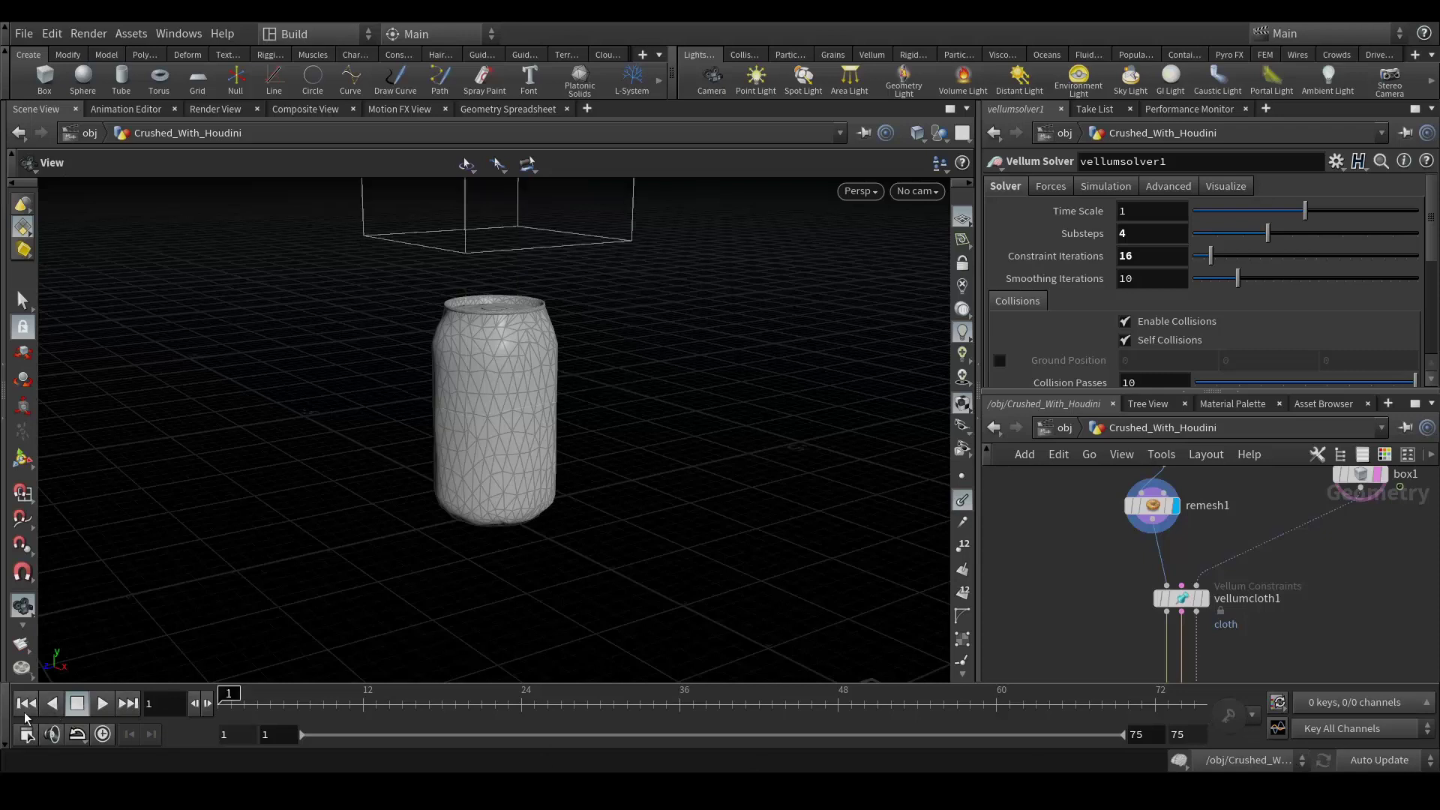
key(ctrl+s)
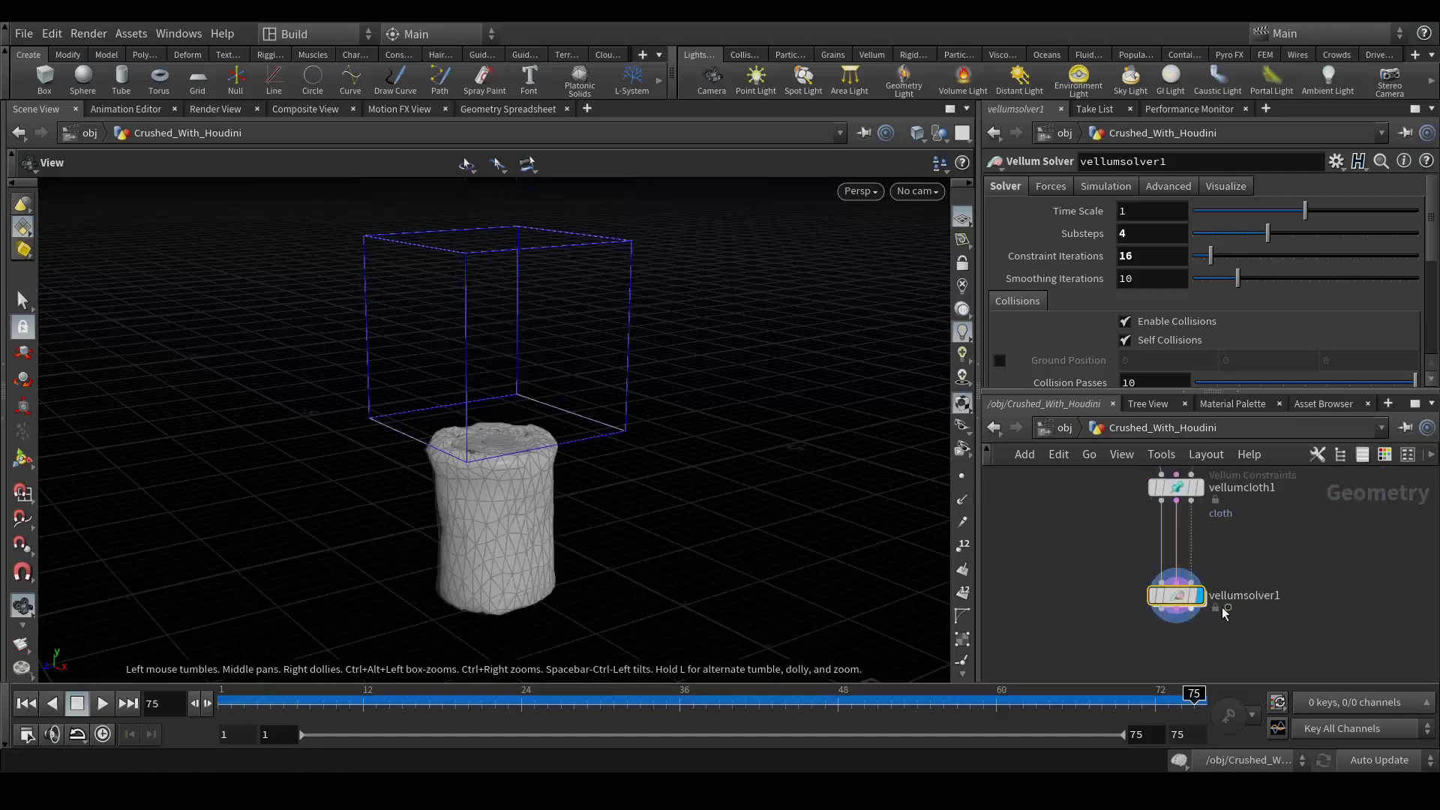
drag(1191, 696, 227, 697)
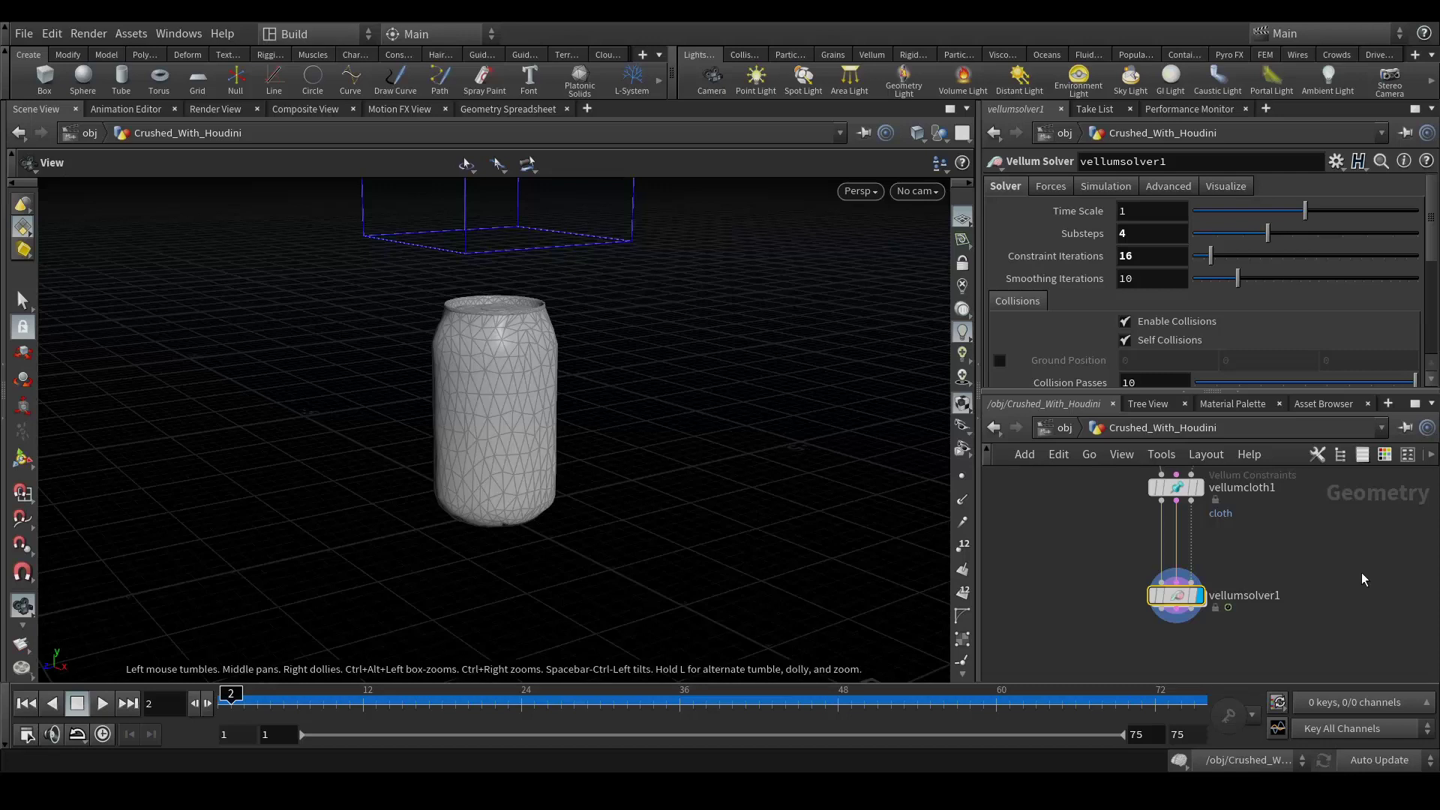
- Enable the Vellum solver's Ground Position and set the Vellum cloth's bend plasticity Hardening to 100
middle_drag(1308, 548, 1308, 568)
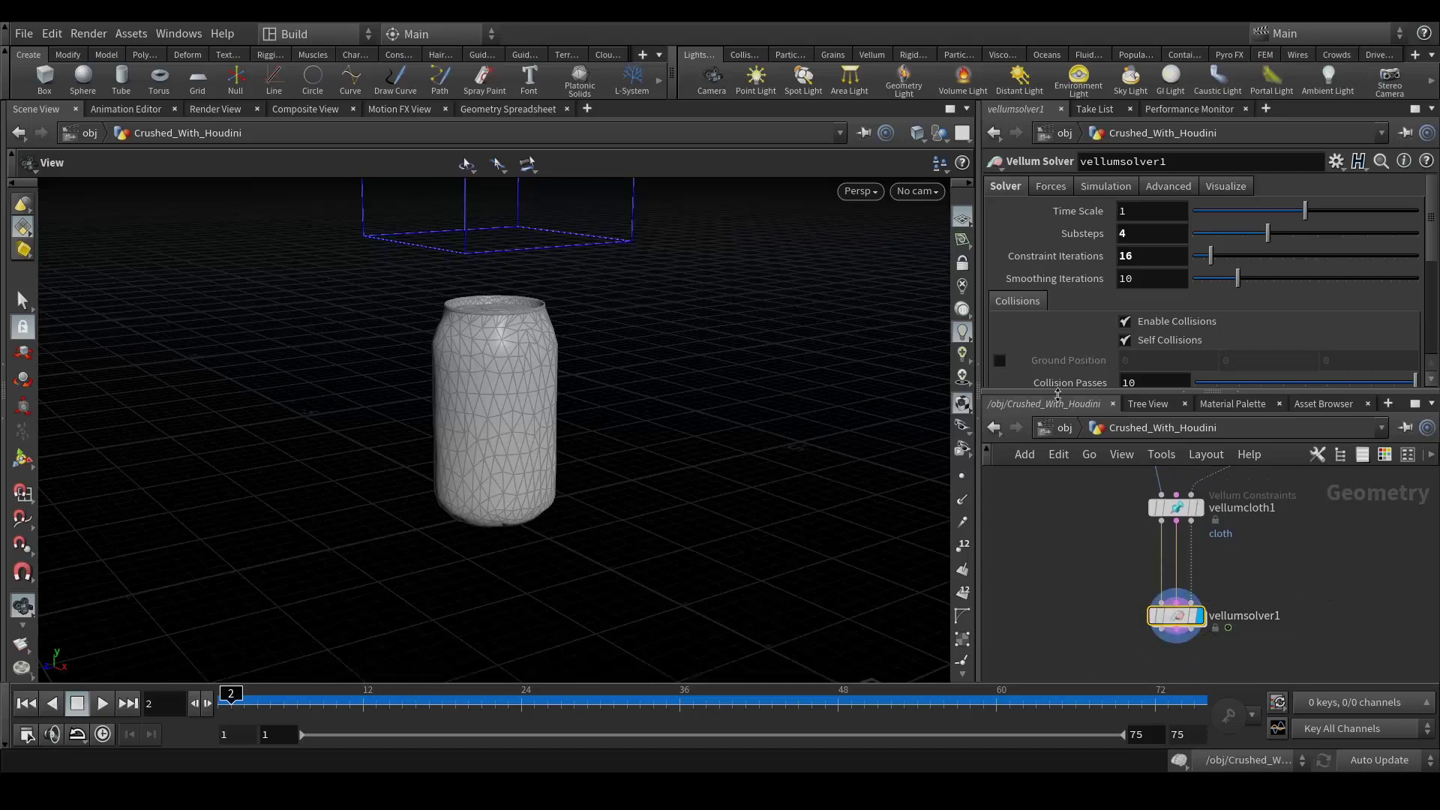
click(1000, 360)
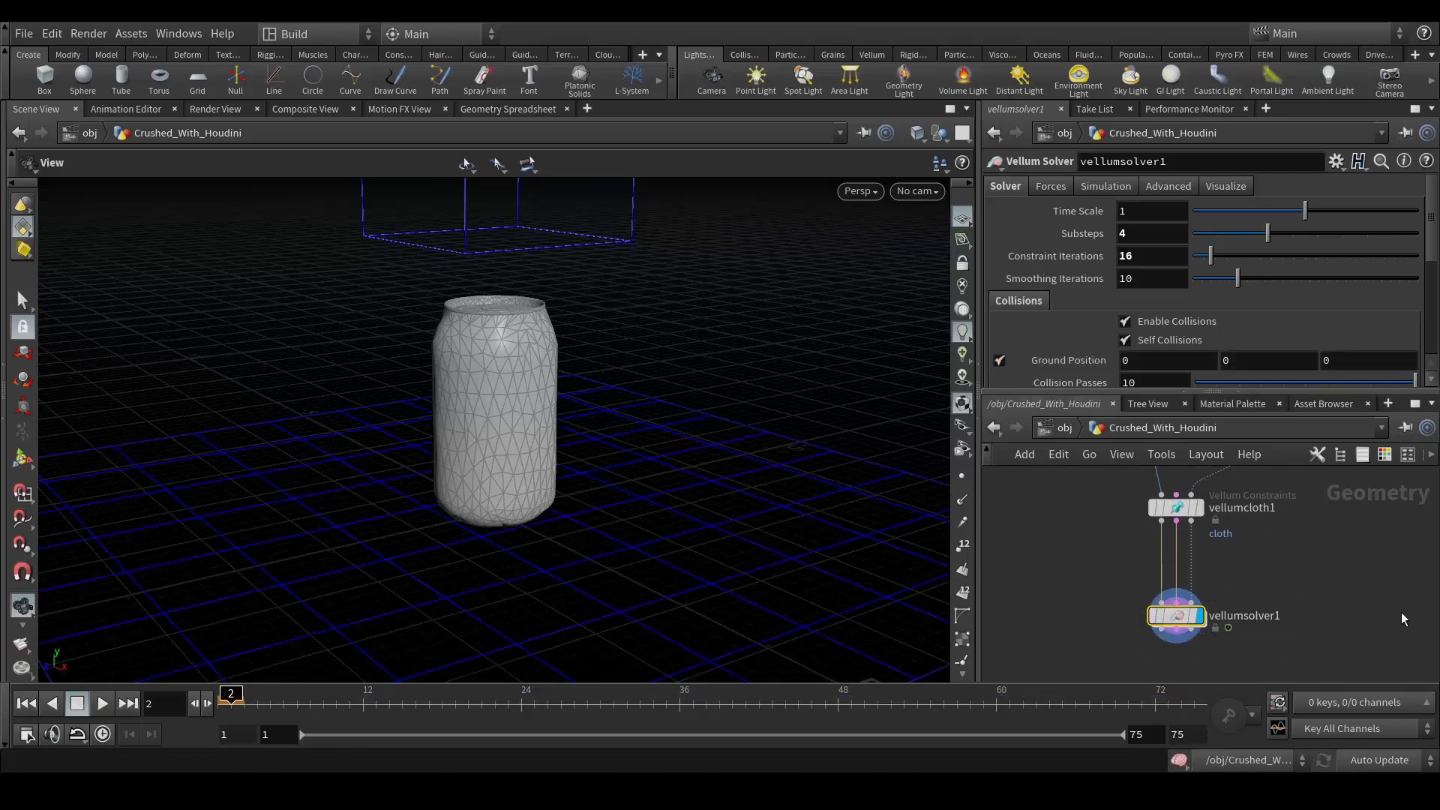
middle_drag(1230, 567, 1198, 655)
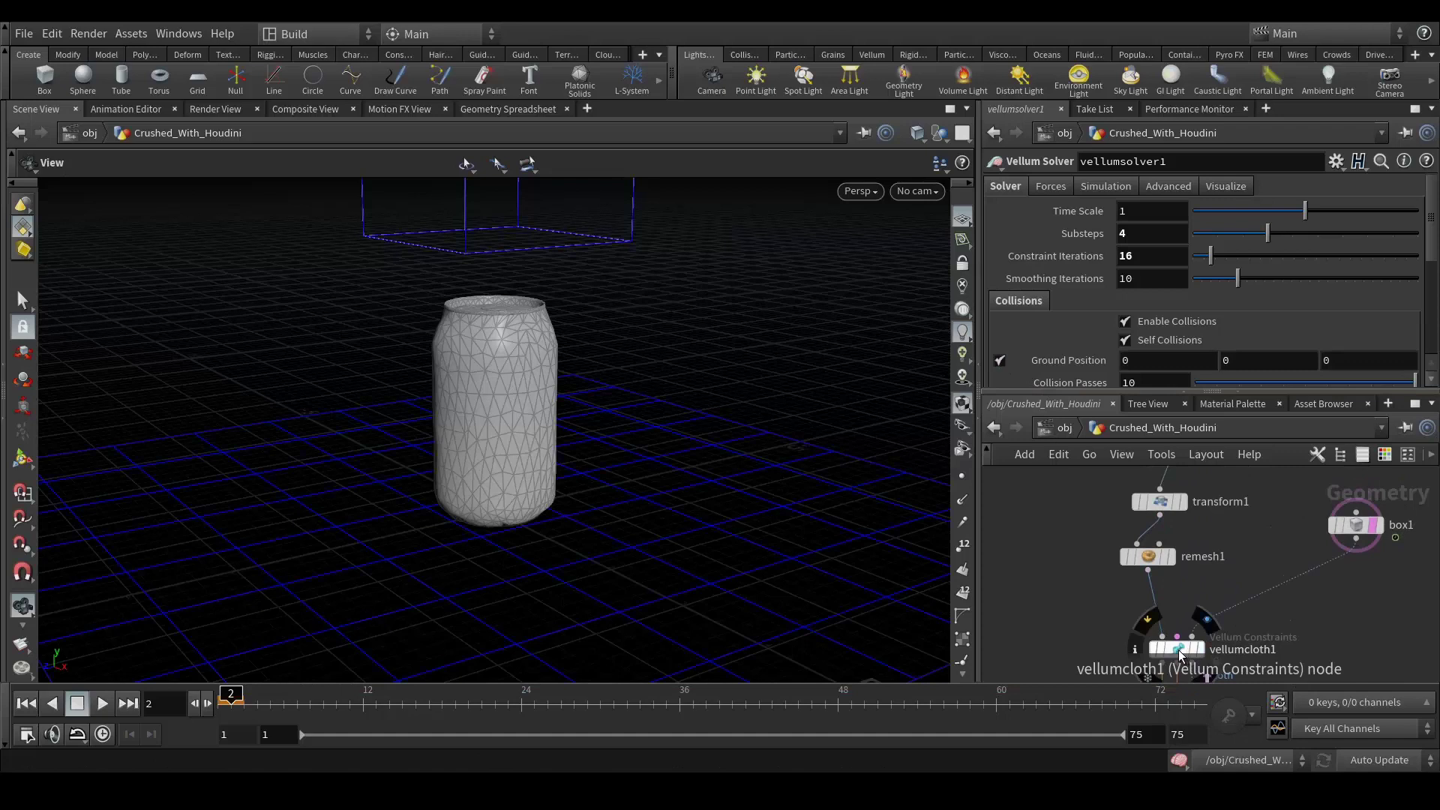
click(1192, 650)
click(1160, 258)
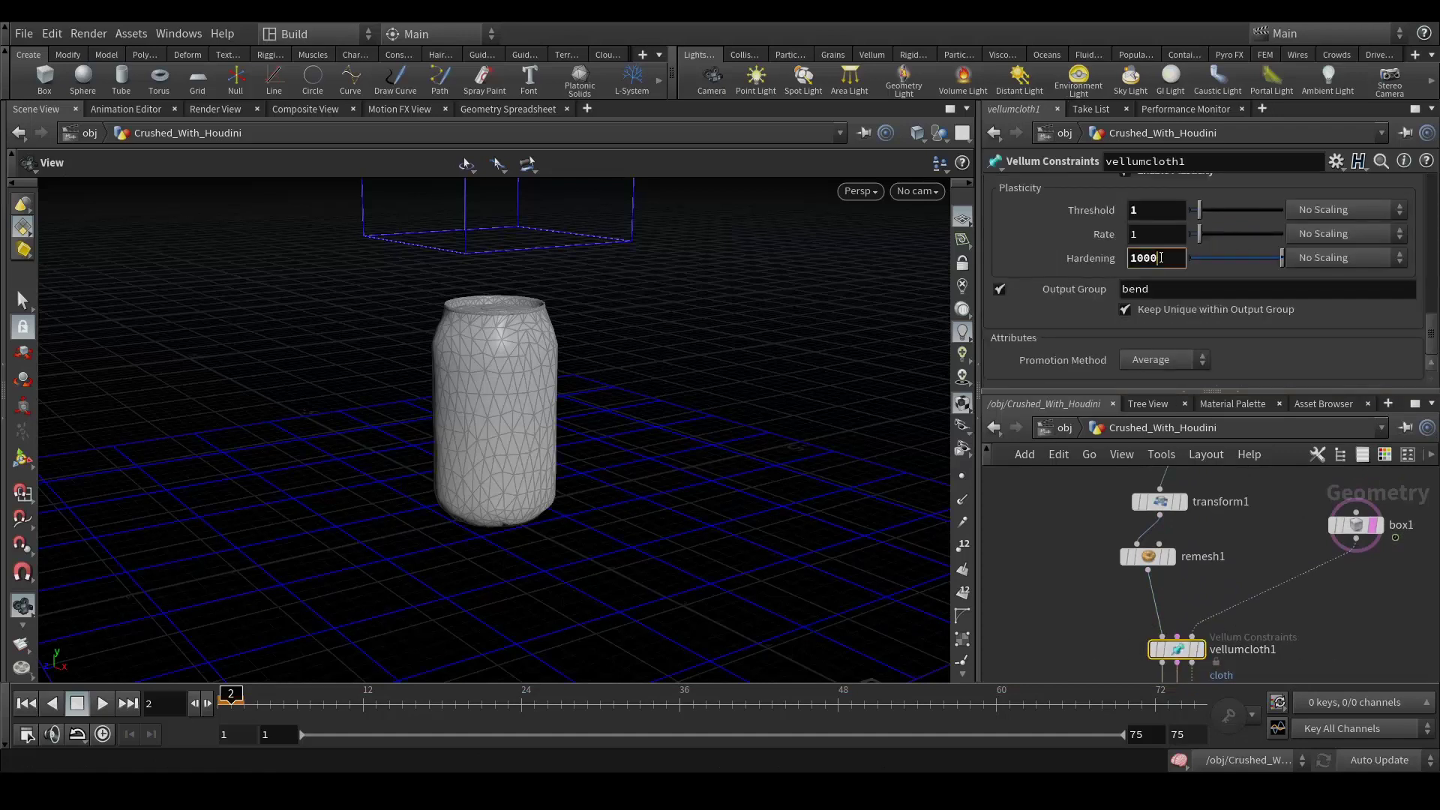
key(Return)
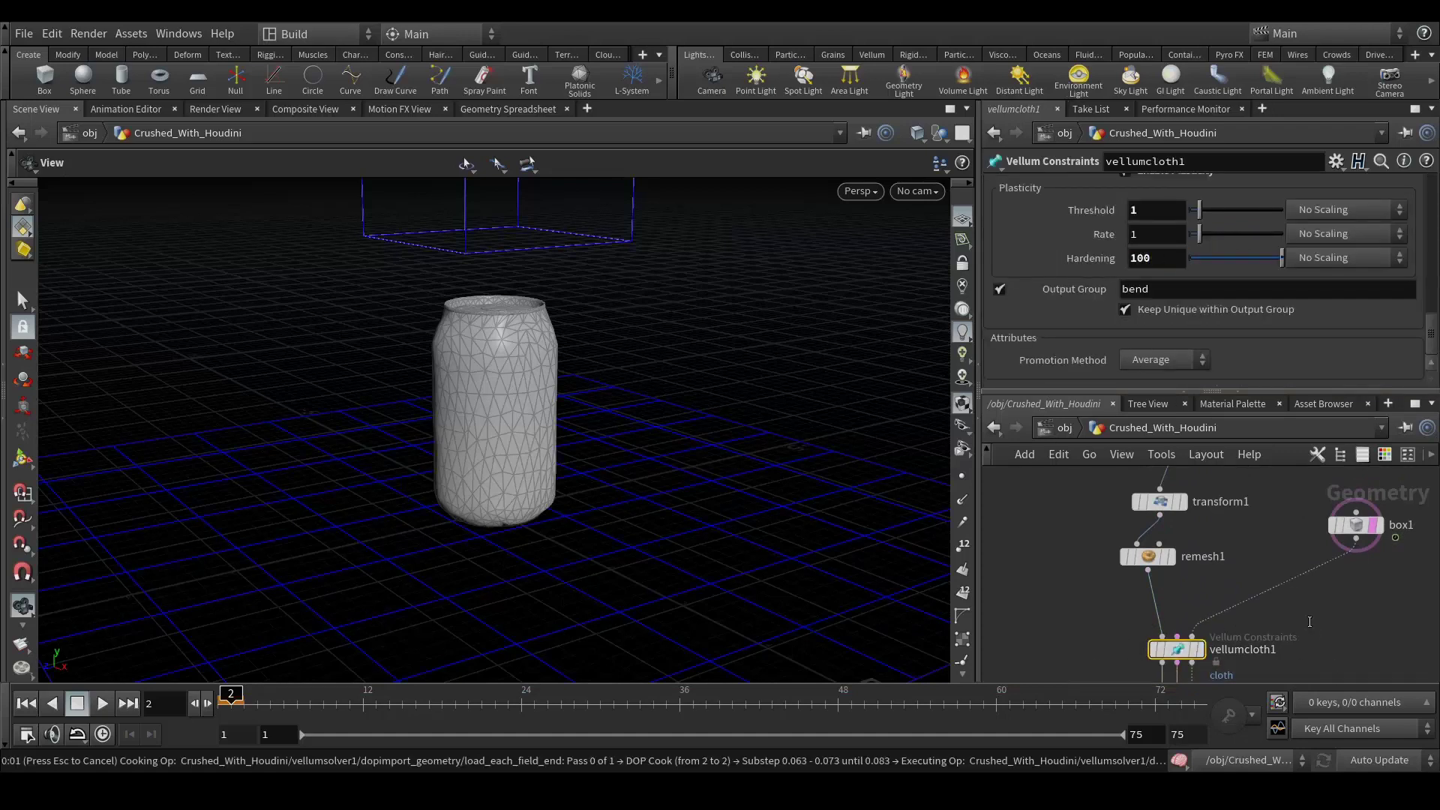
- Save the scene, resimulate to frame 75 and inspect the crushed can at frame 47 from several angles
scroll(1279, 588, down, 3)
middle_drag(1335, 596, 1278, 562)
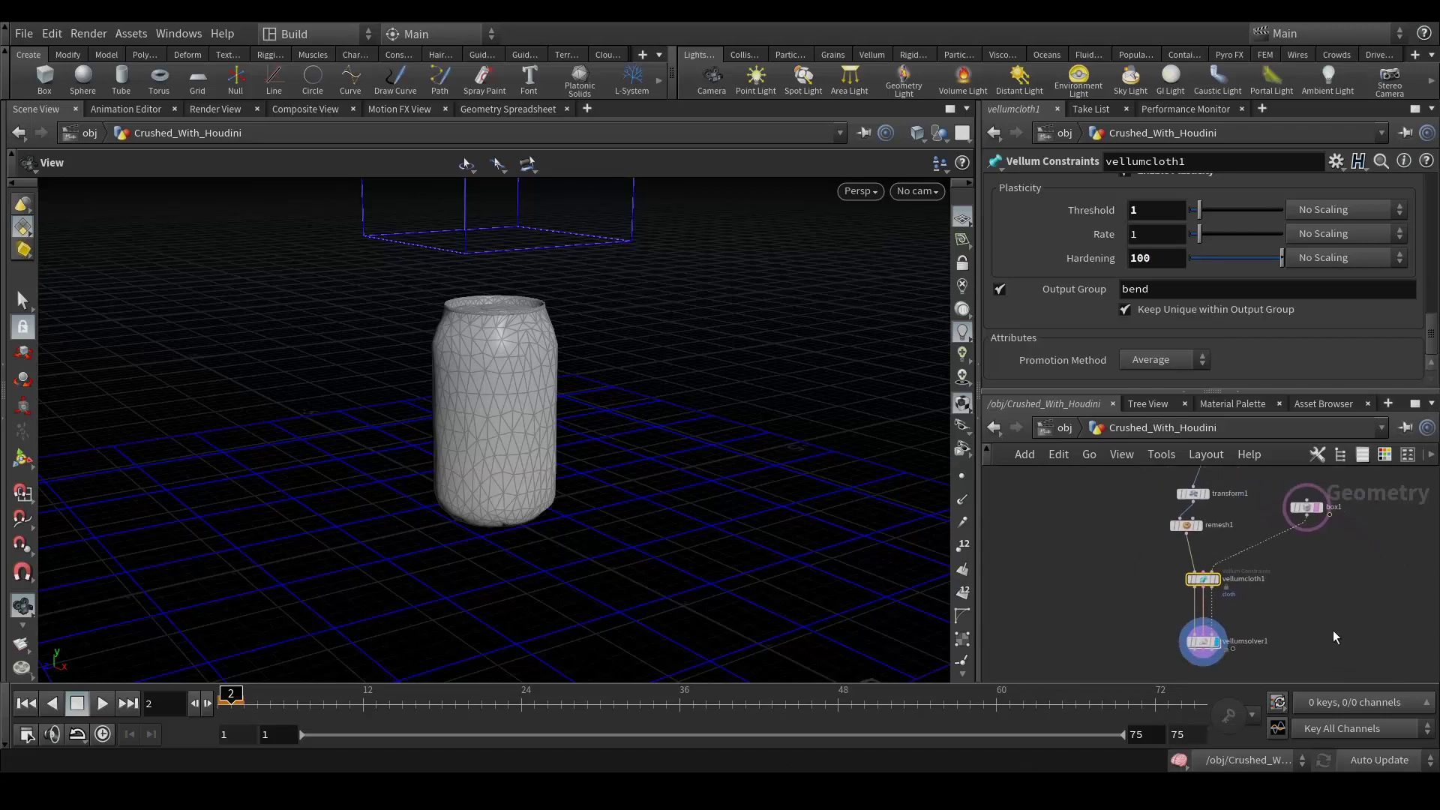
middle_drag(1336, 636, 1307, 615)
key(ctrl+s)
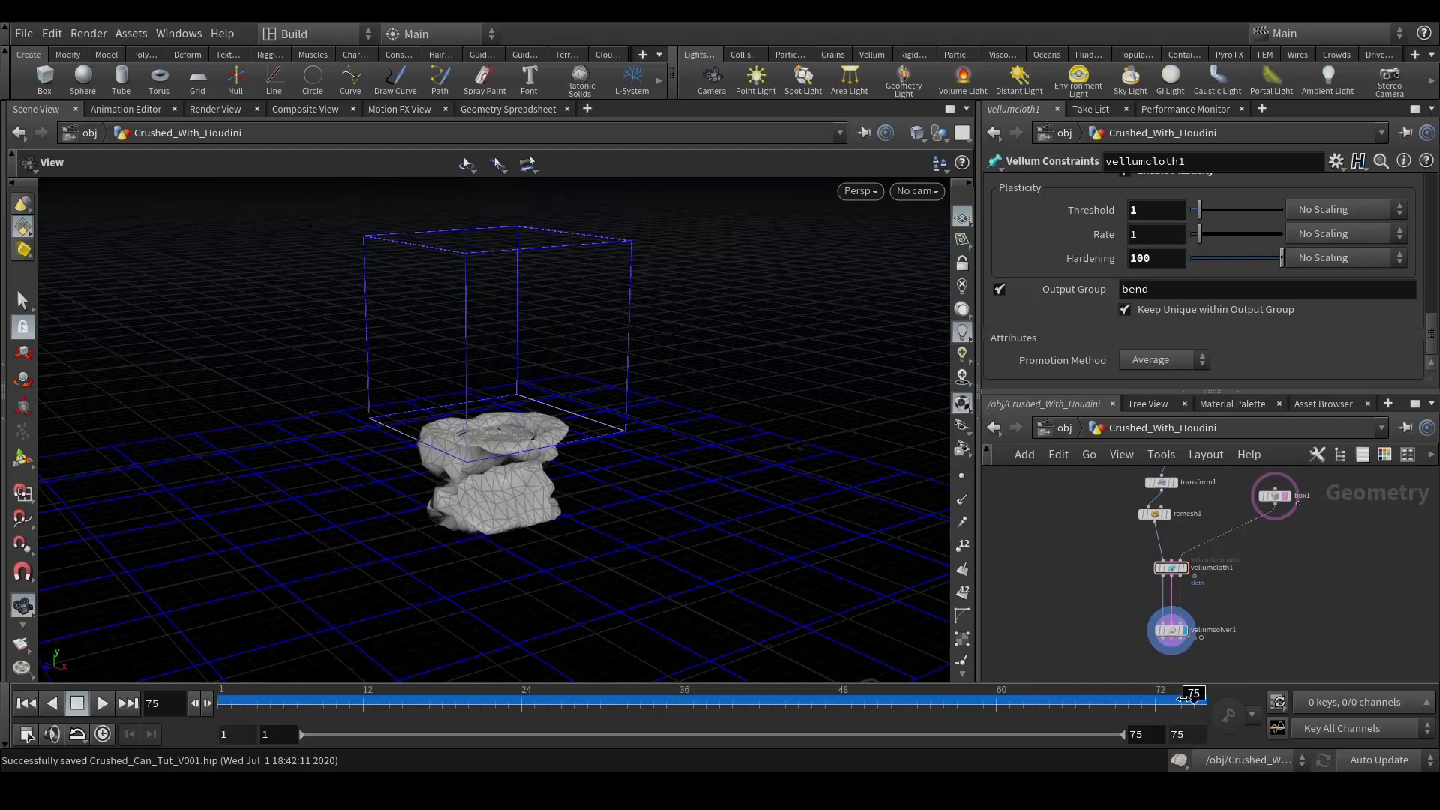
drag(1183, 700, 825, 710)
drag(659, 514, 565, 518)
right_drag(565, 518, 540, 472)
drag(637, 507, 606, 467)
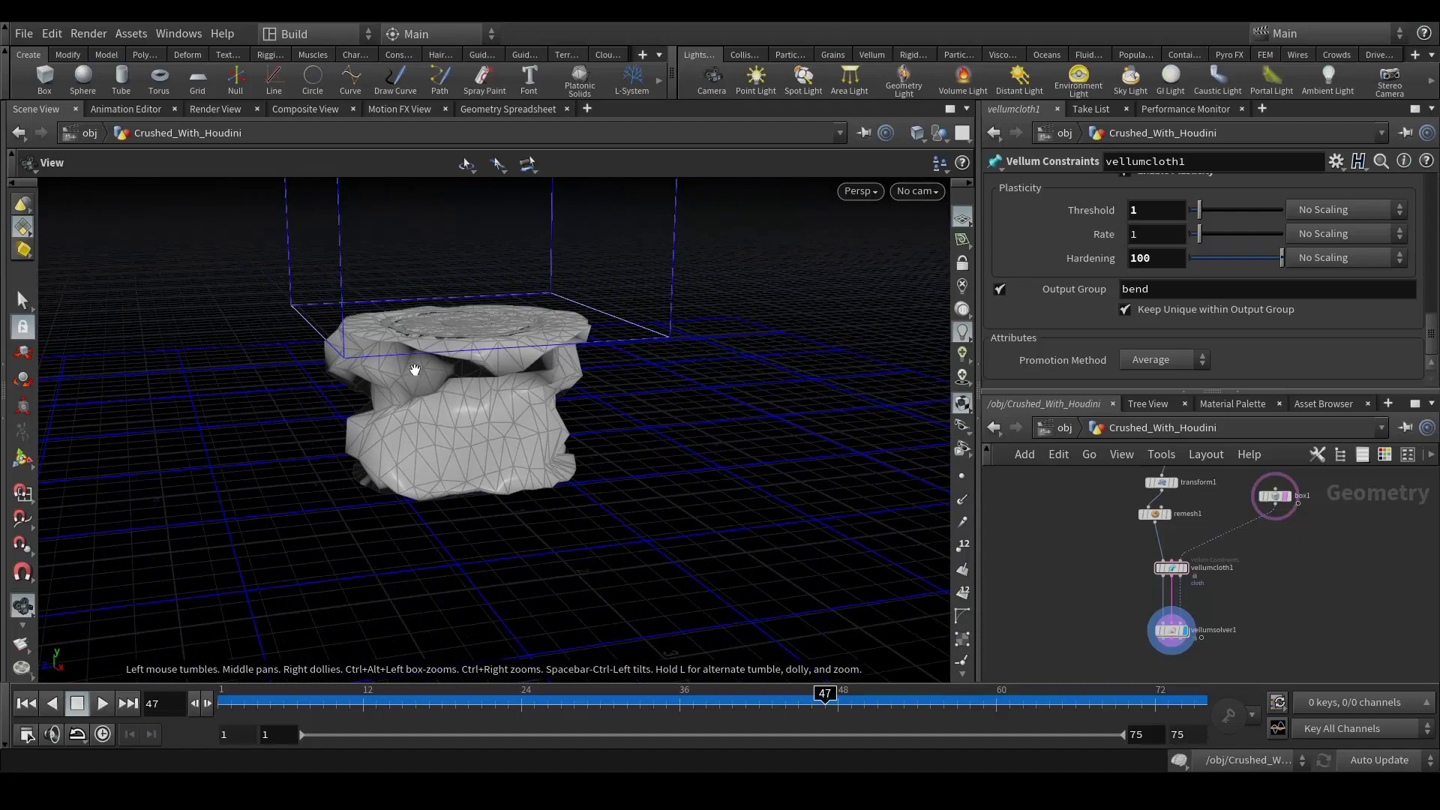
drag(411, 364, 450, 338)
middle_drag(1280, 630, 1294, 538)
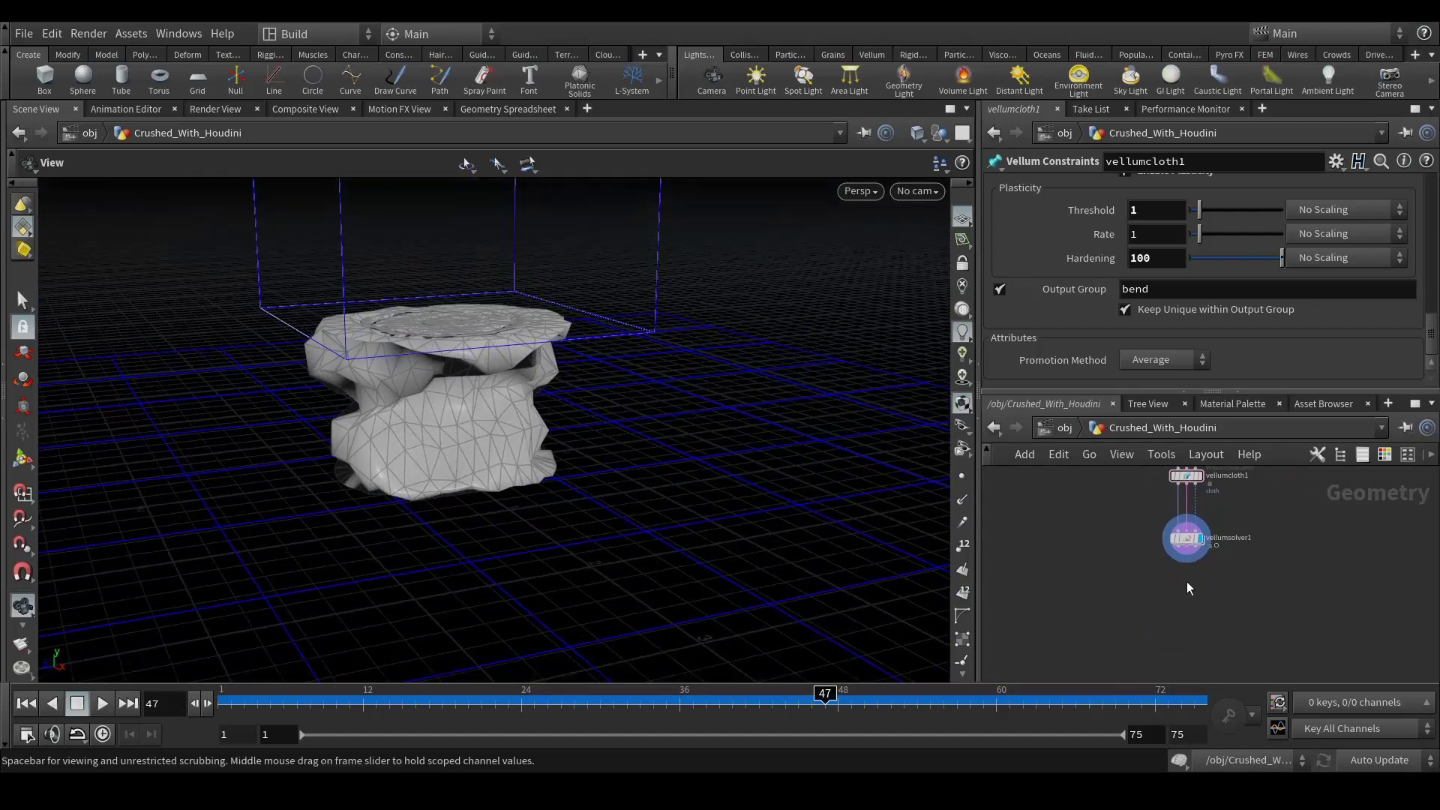
key(Tab)
text(ve)
key(Return)
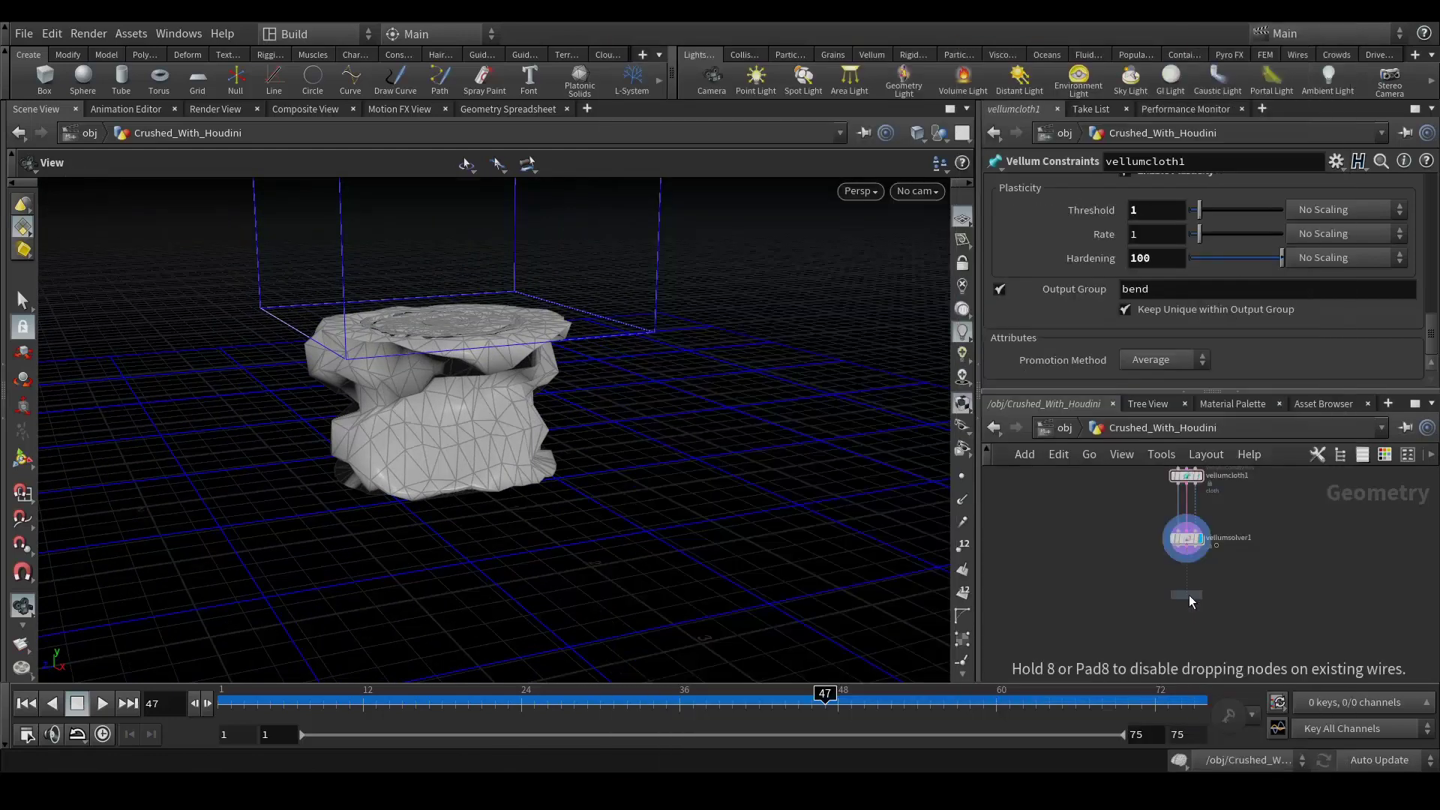
click(1260, 619)
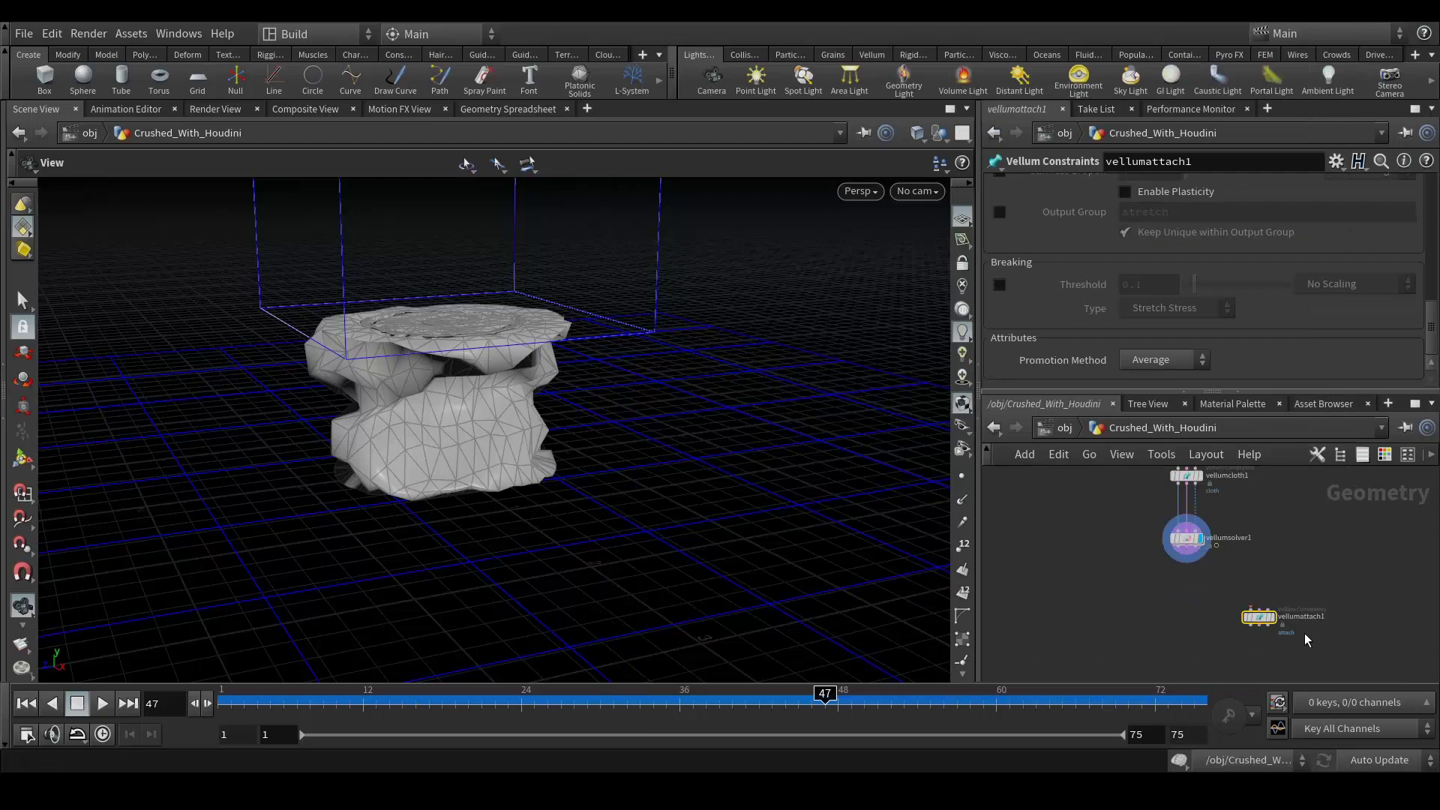
drag(1193, 592, 1285, 633)
key(Delete)
- Add a Vellum Post-Process node below the Vellum solver, connect it to the solver's outputs and display it
key(Tab)
text(ve)
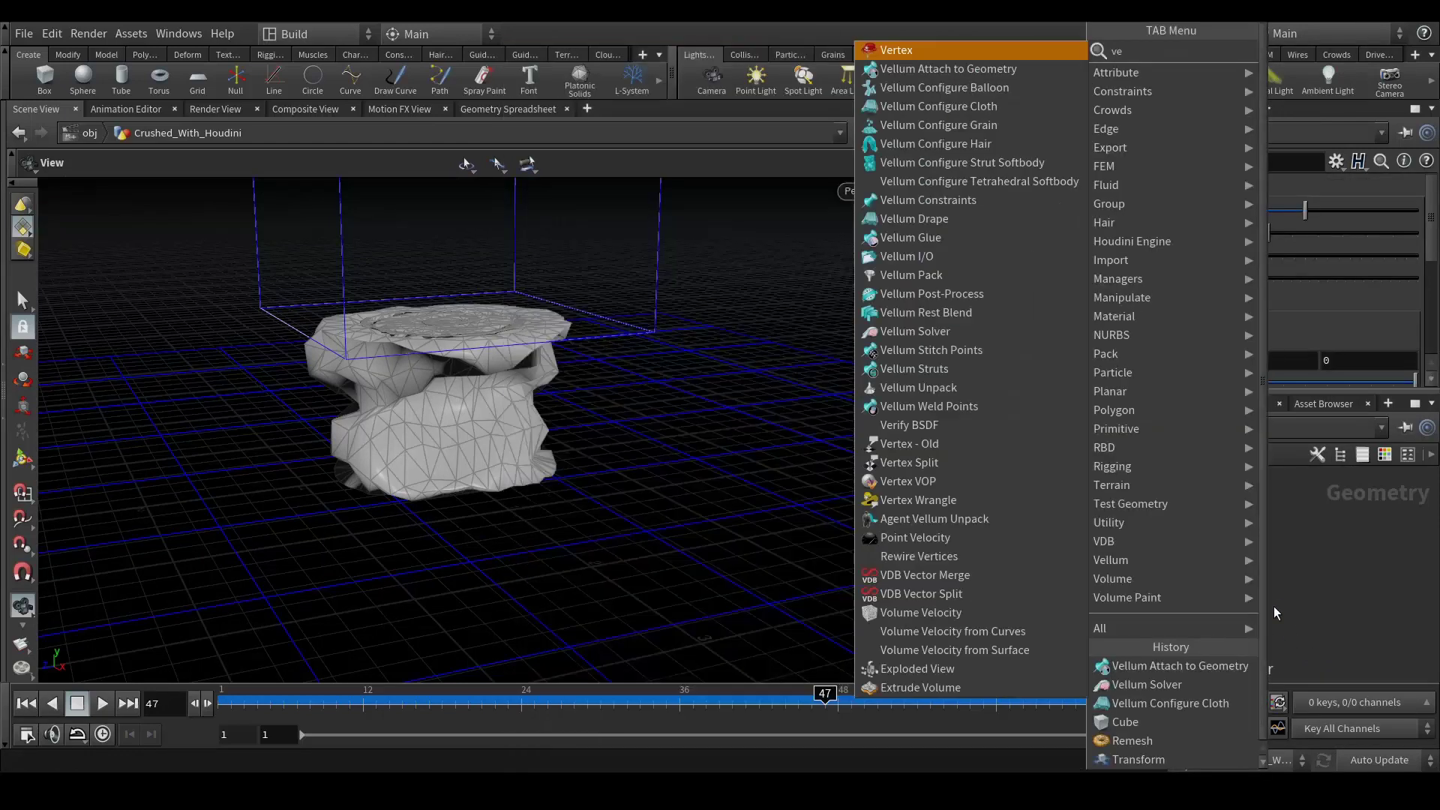
text(llum po)
key(Return)
click(1274, 612)
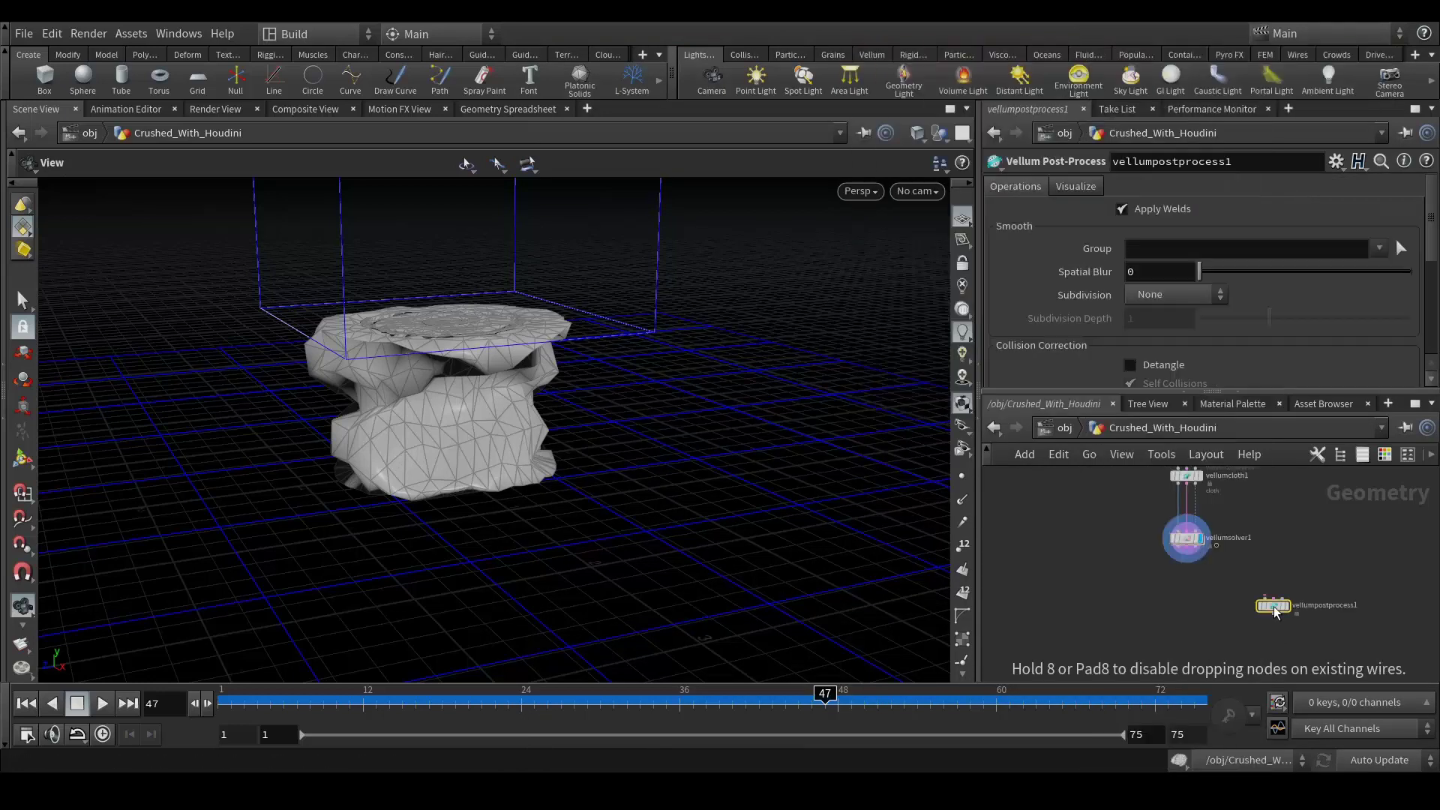
drag(1273, 613, 1185, 592)
scroll(1192, 518, up, 4)
drag(1193, 504, 1208, 579)
click(1219, 593)
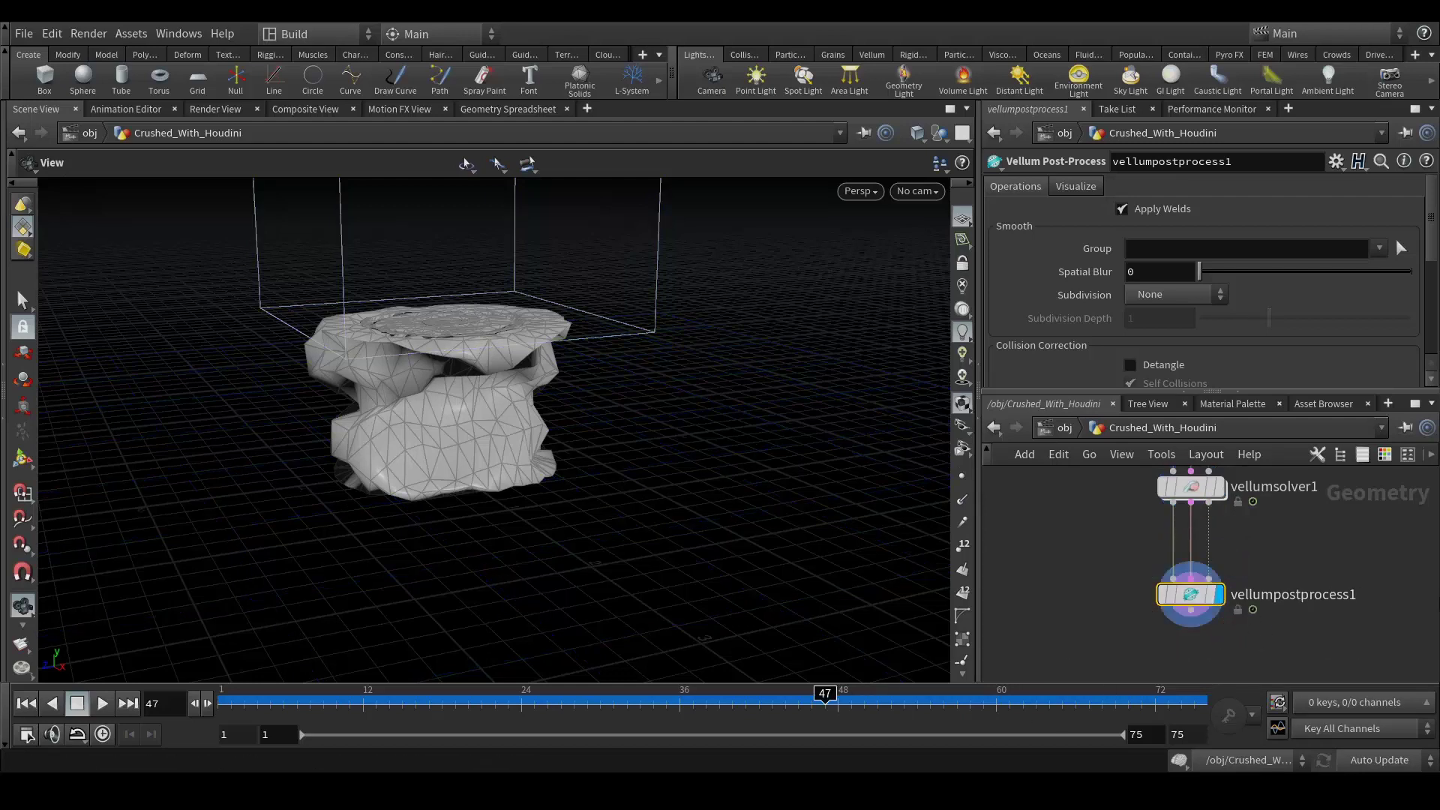
- Set the Vellum Post-Process Subdivision to Catmull-Clark with a Subdivision Depth of 3
click(1145, 292)
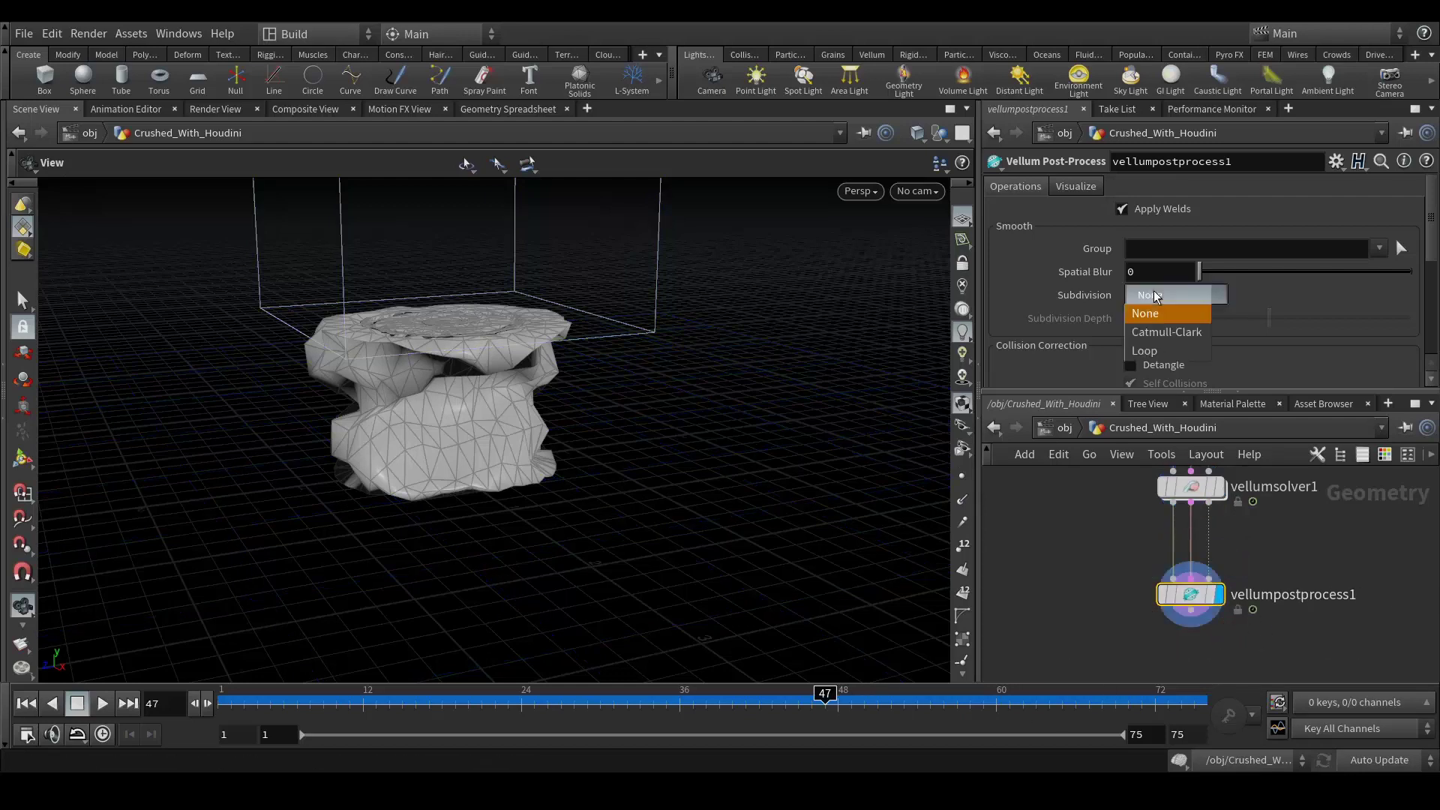
click(1168, 332)
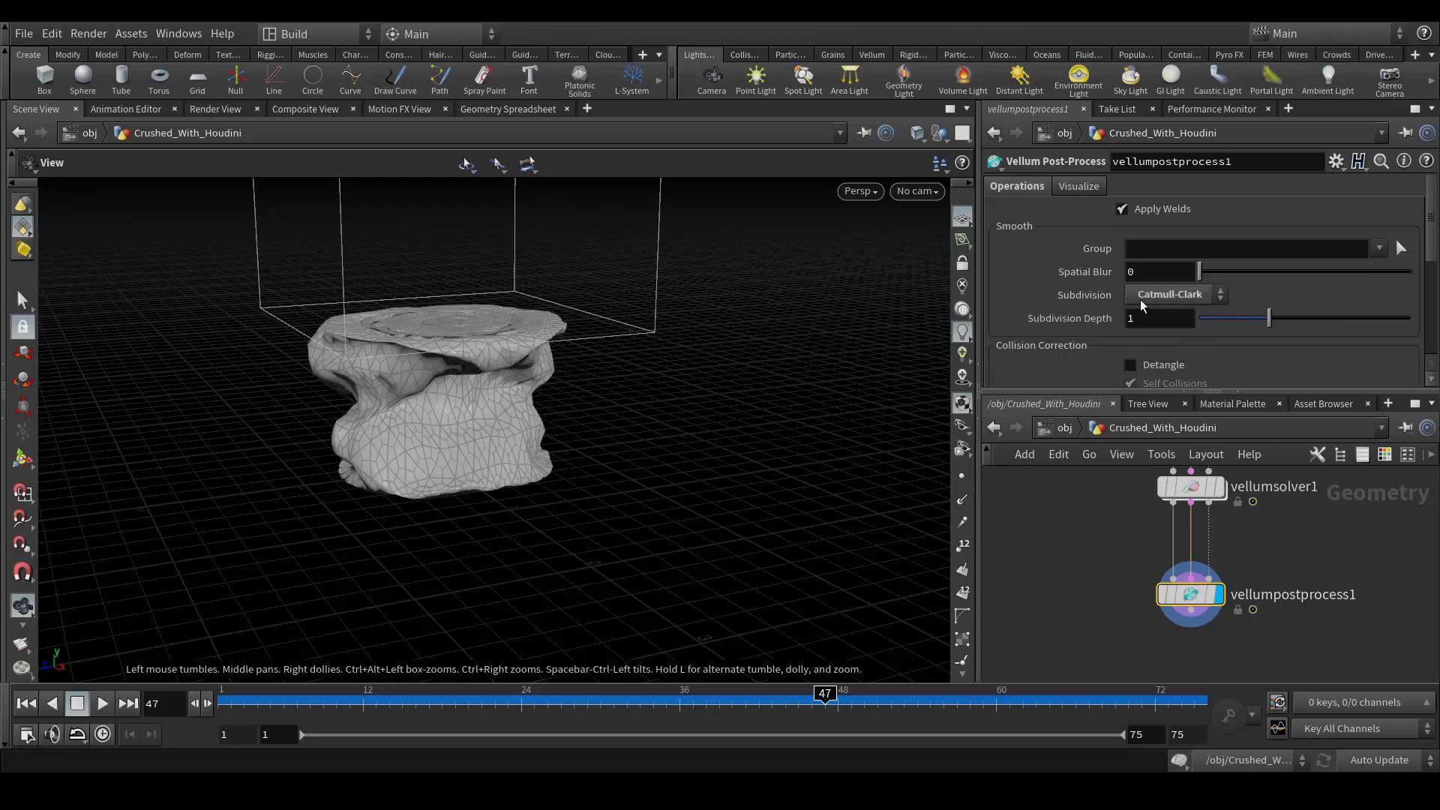
drag(1147, 319, 1118, 321)
key(Return)
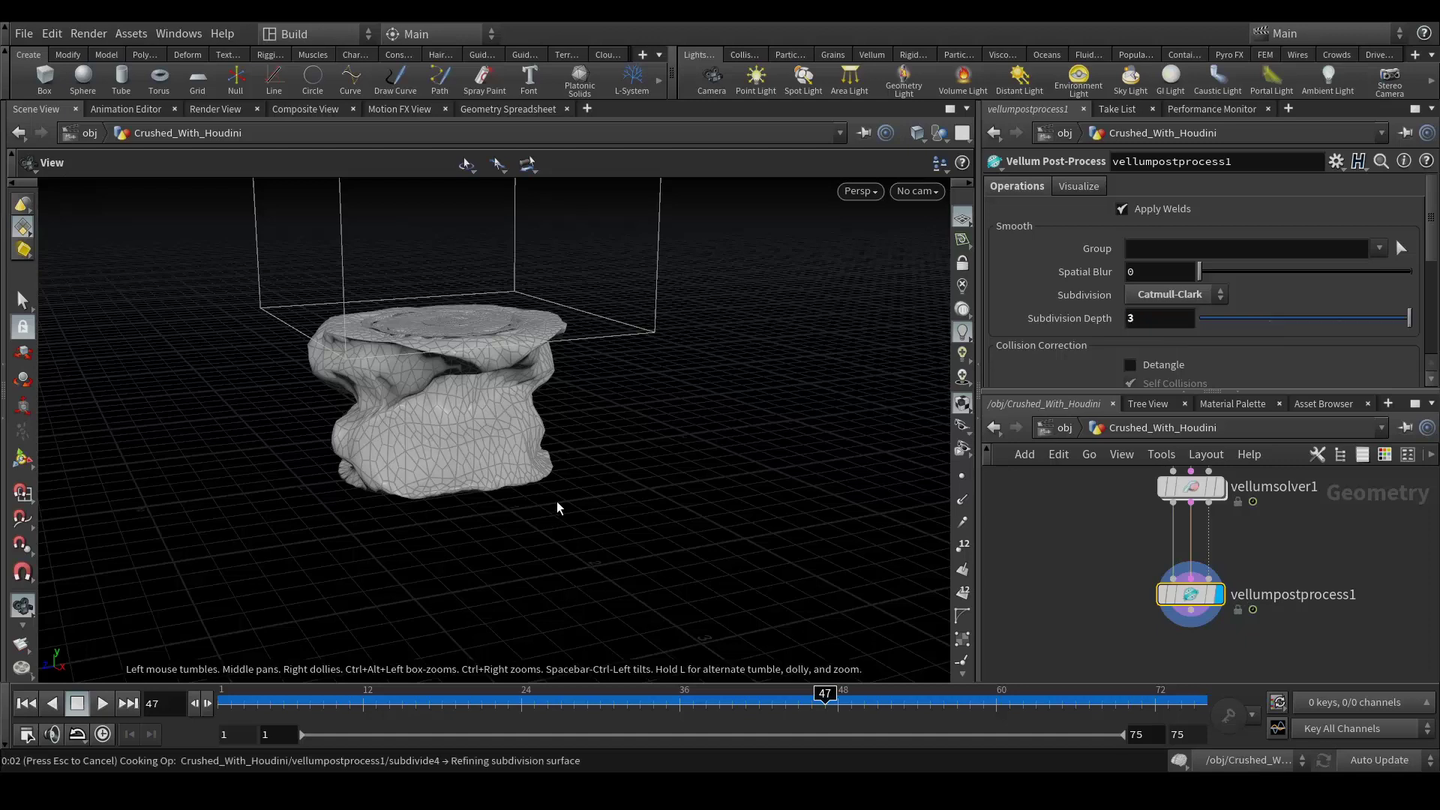
- Change the viewport display to Smooth Shaded and look over the subdivided crushed can
drag(520, 418, 591, 403)
click(916, 133)
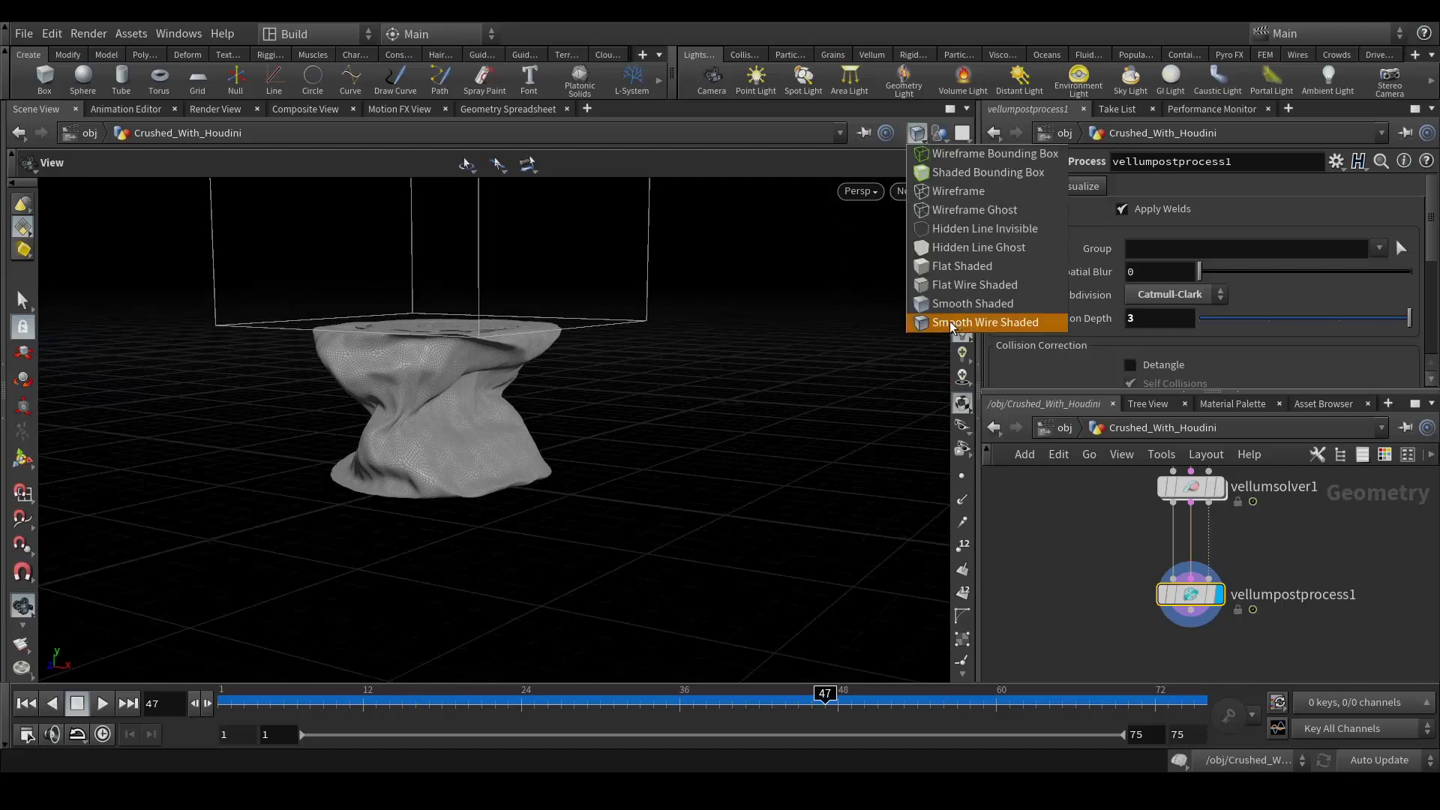
click(951, 323)
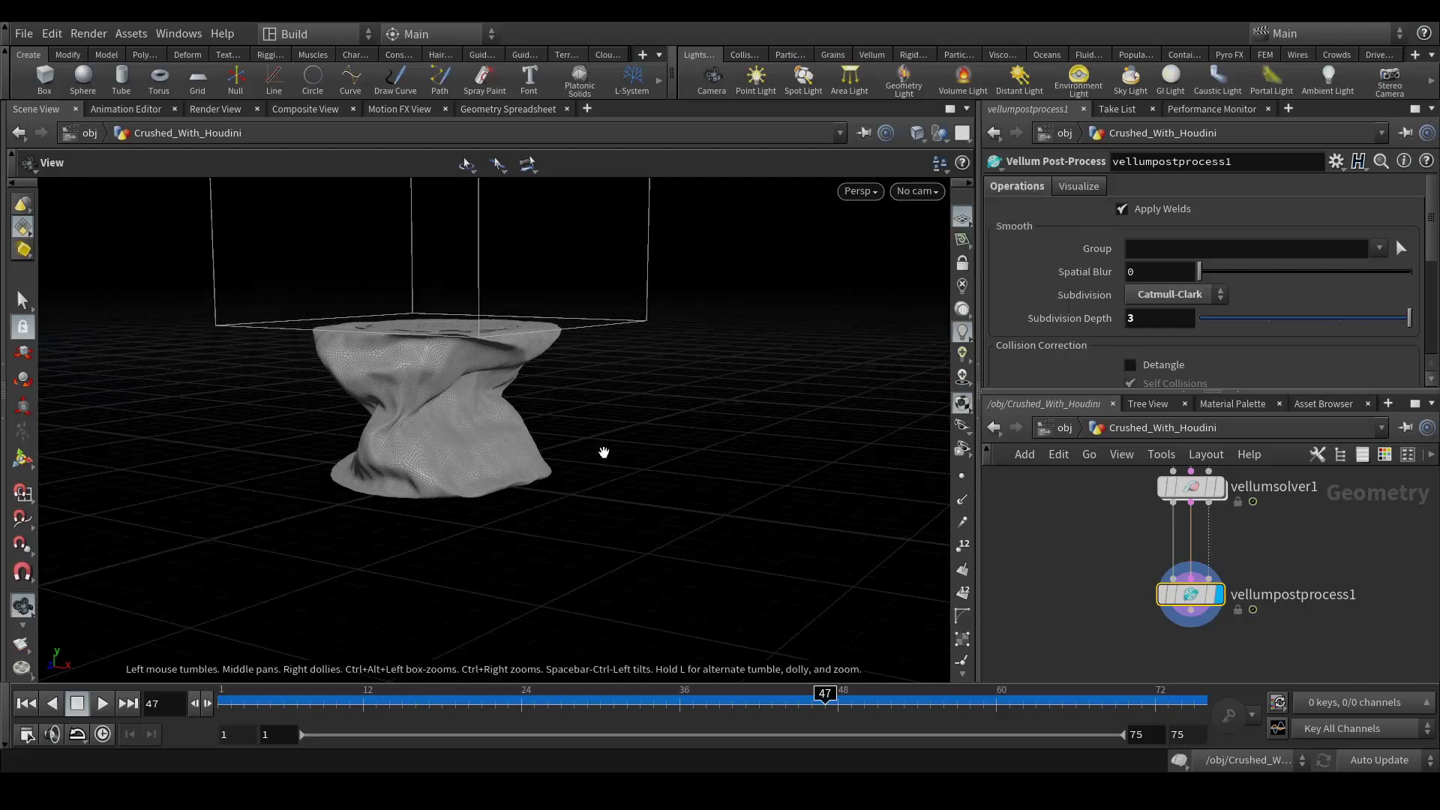
click(915, 135)
click(967, 299)
mouse_move(498, 450)
mouse_down()
mouse_move(649, 389)
mouse_move(720, 385)
mouse_move(687, 505)
mouse_move(412, 404)
mouse_move(559, 491)
mouse_move(533, 450)
mouse_move(582, 430)
mouse_move(596, 308)
mouse_move(610, 482)
mouse_move(585, 488)
mouse_move(618, 419)
mouse_up()
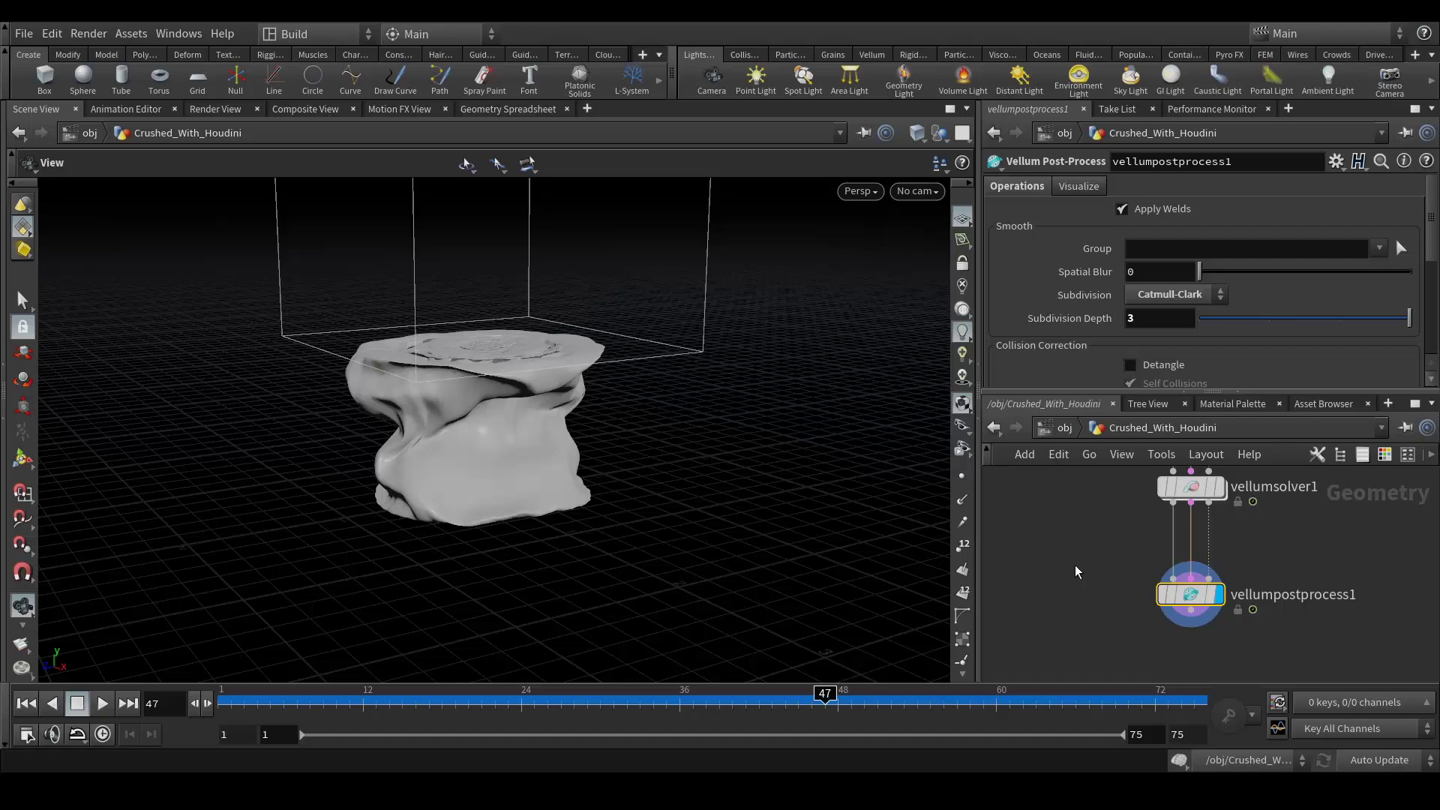
middle_drag(1096, 563, 1172, 608)
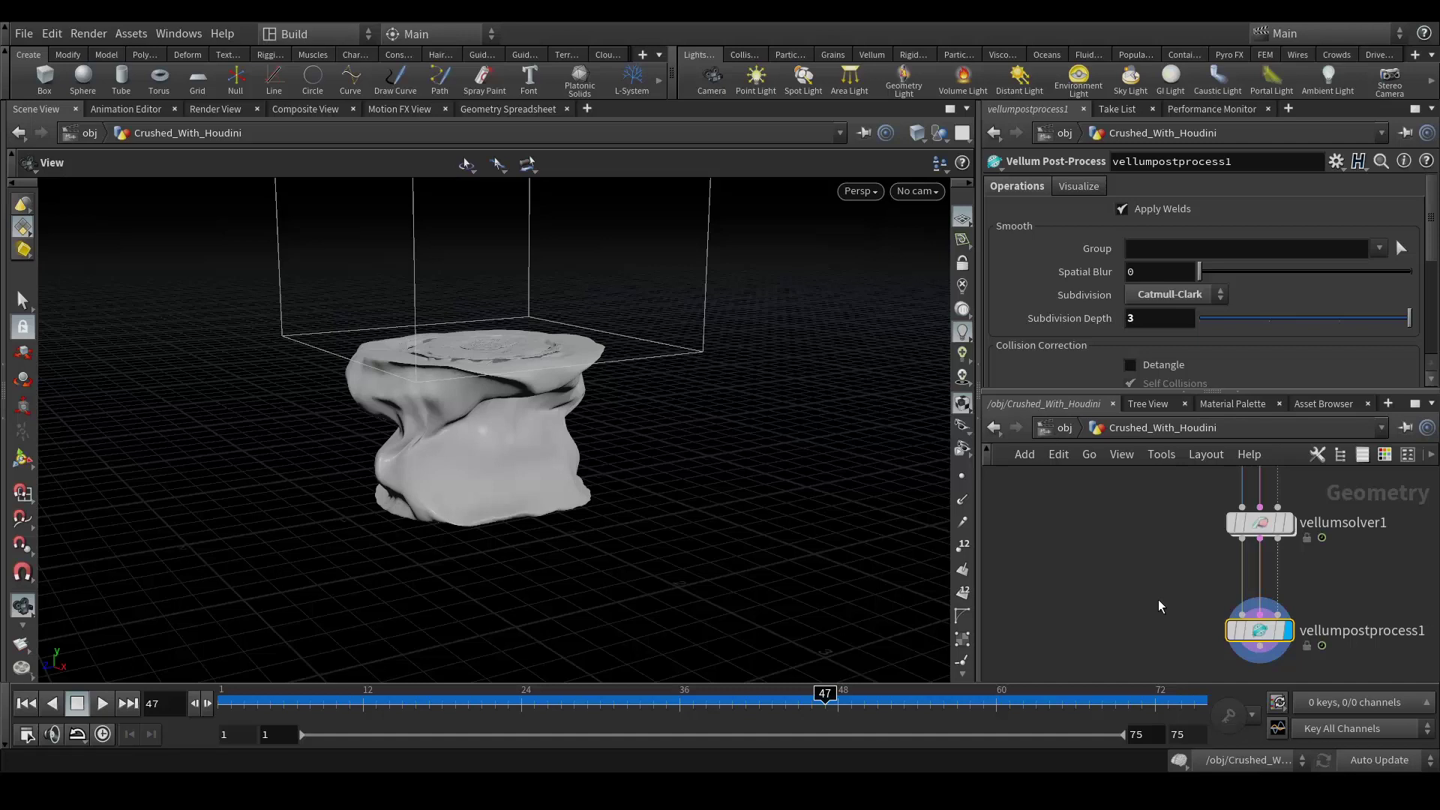
middle_drag(1105, 582, 1119, 591)
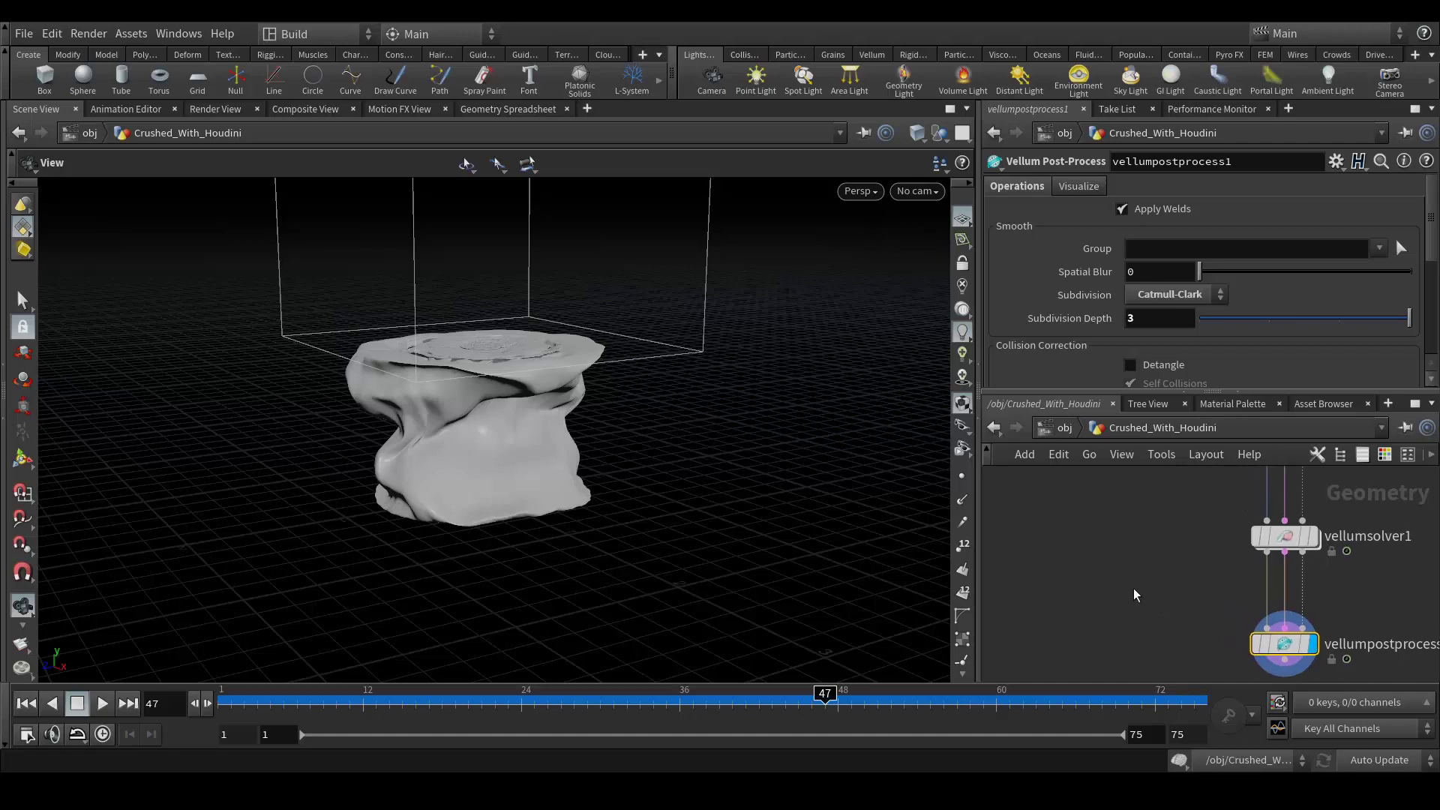
scroll(1133, 588, down, 1)
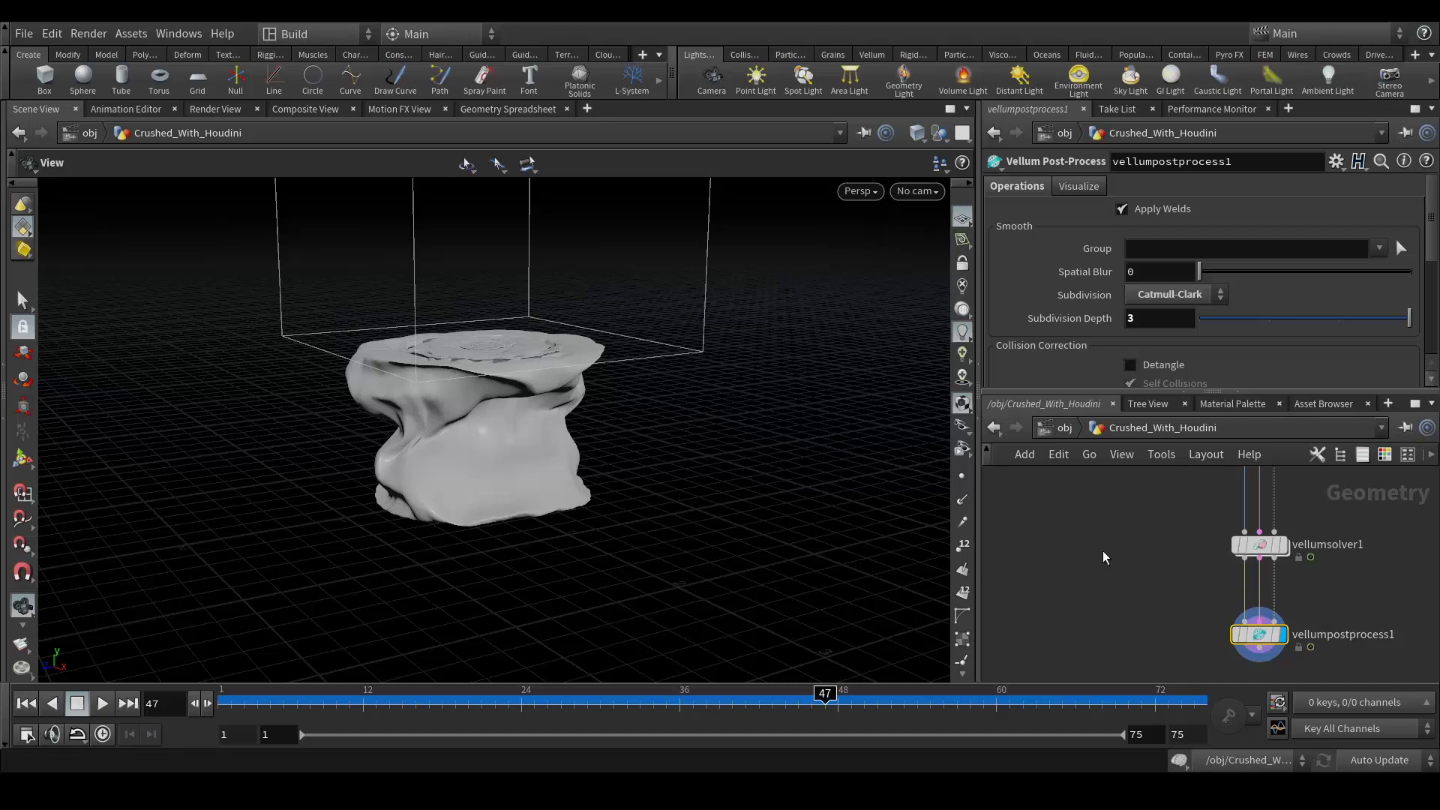
- Display the Vellum solver result and add a new File node to the left of the existing can network
click(1283, 545)
middle_drag(1163, 523, 1180, 607)
scroll(1168, 526, down, 3)
middle_drag(1154, 560, 1175, 612)
mouse_move(1085, 521)
right_down()
mouse_move(1074, 546)
mouse_move(1078, 524)
right_up()
key(Tab)
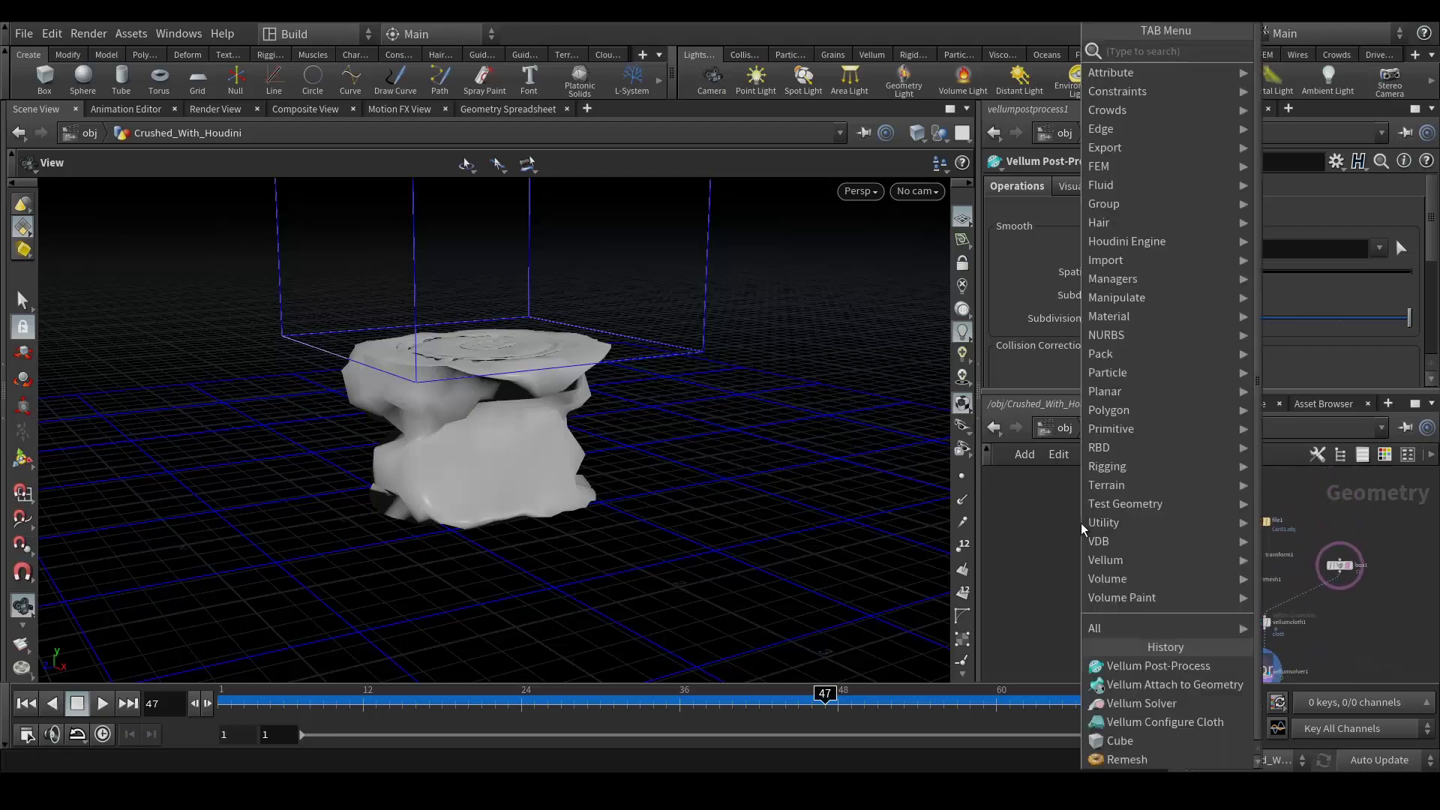
text(file)
key(Return)
click(1082, 524)
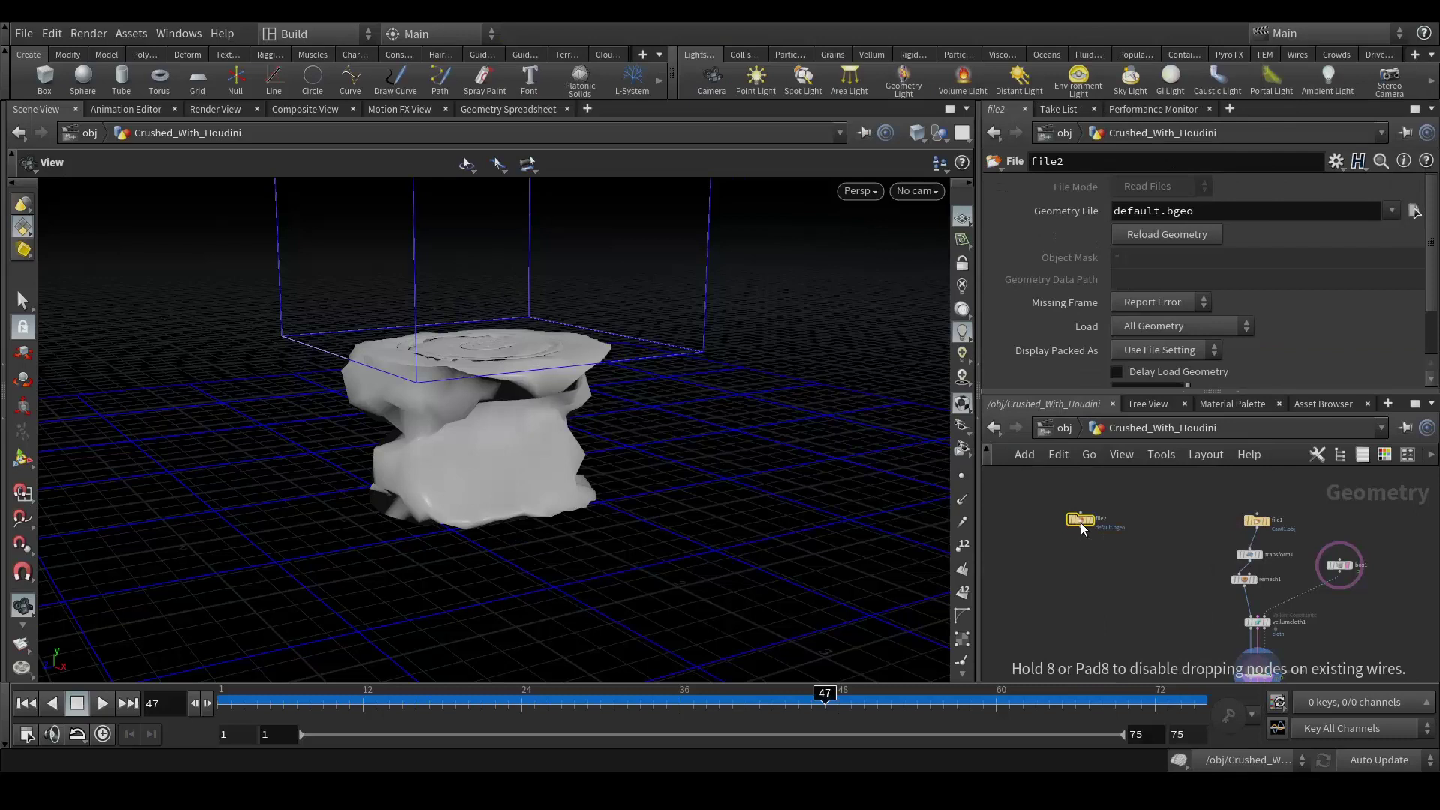
- Load Can02.obj from the Crushed_Can/export folder as the new File node's geometry
scroll(1081, 524, up, 1)
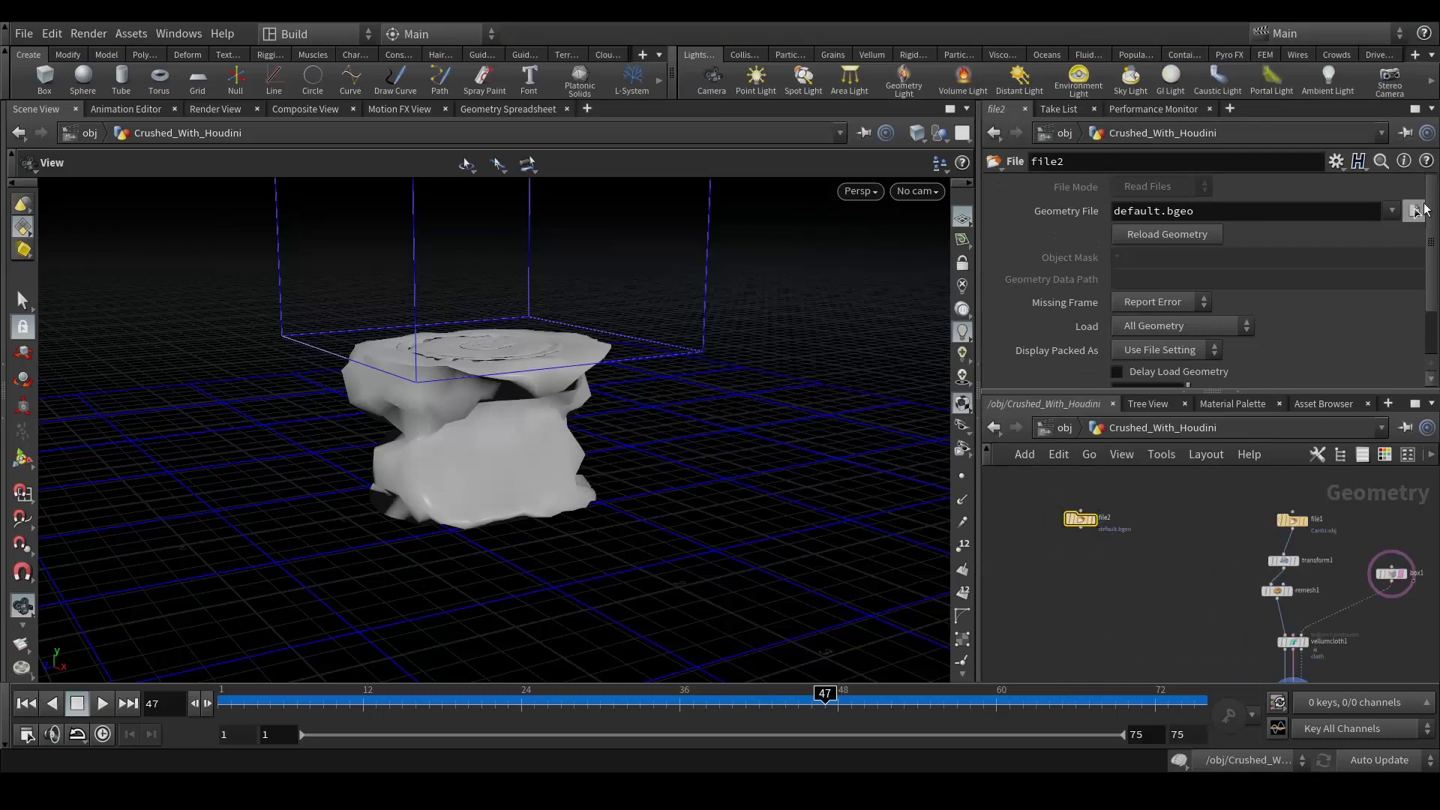
click(1415, 211)
click(1010, 134)
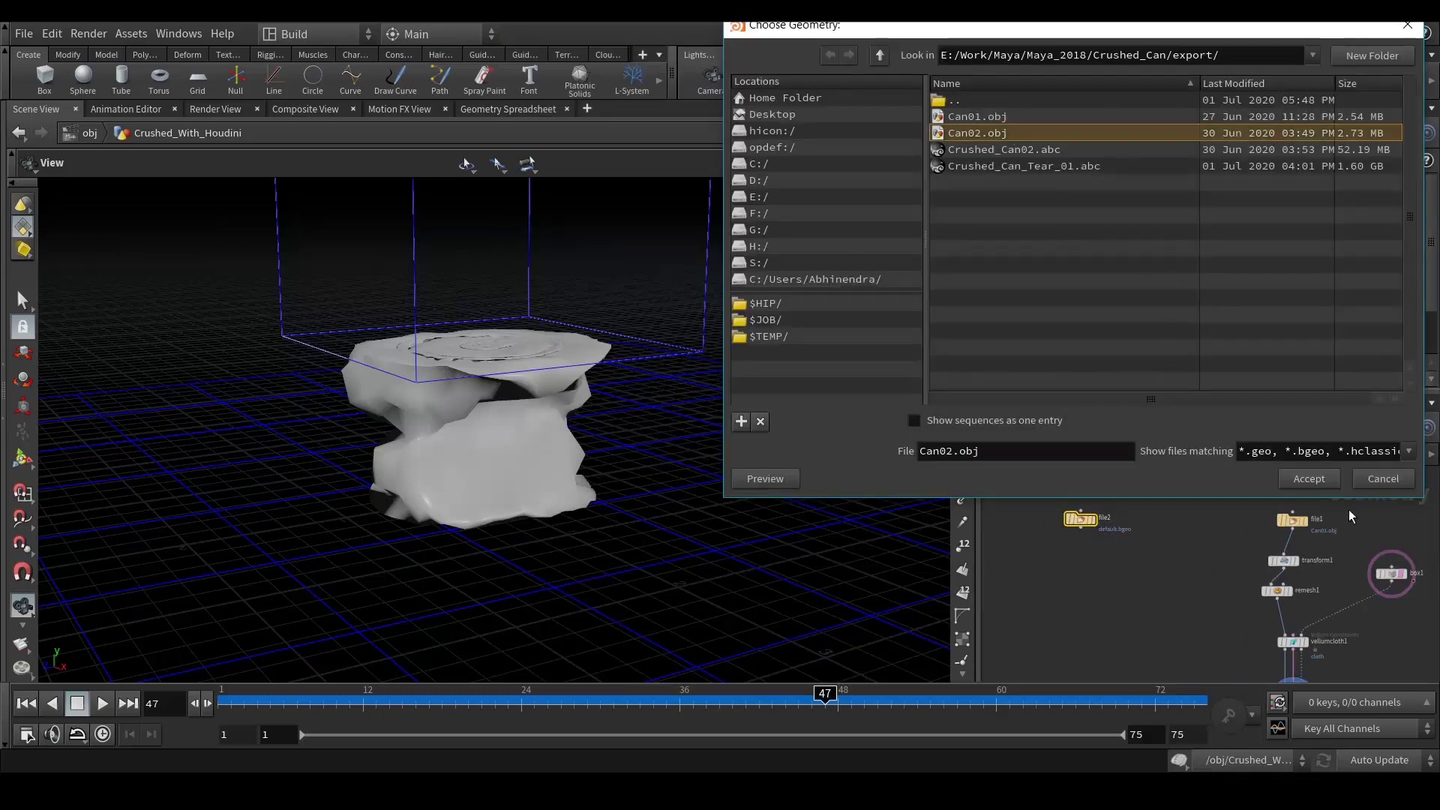
click(1309, 479)
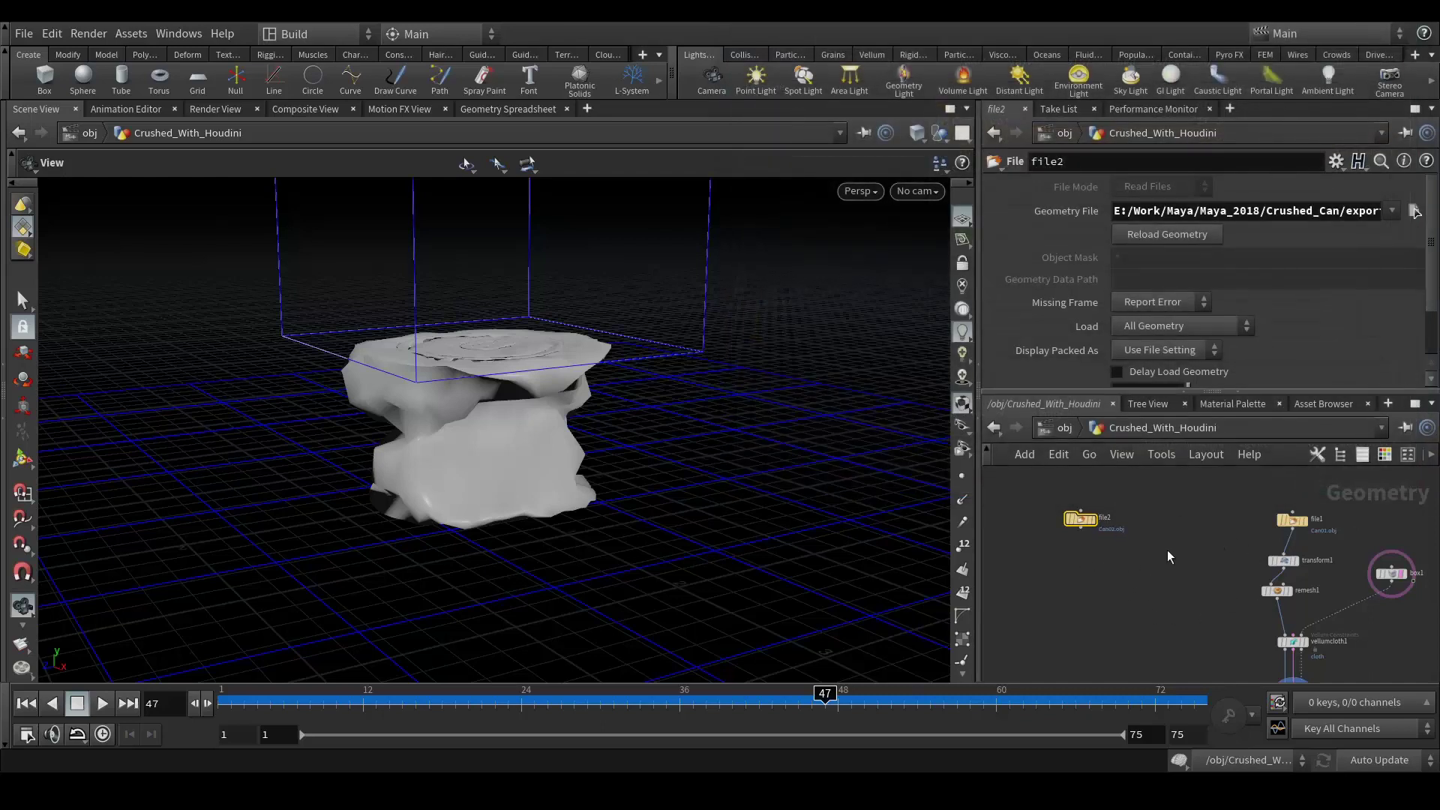
- Add a Transform node below the new File node, connect the File node to it and display it
click(1109, 582)
key(Tab)
text(tran)
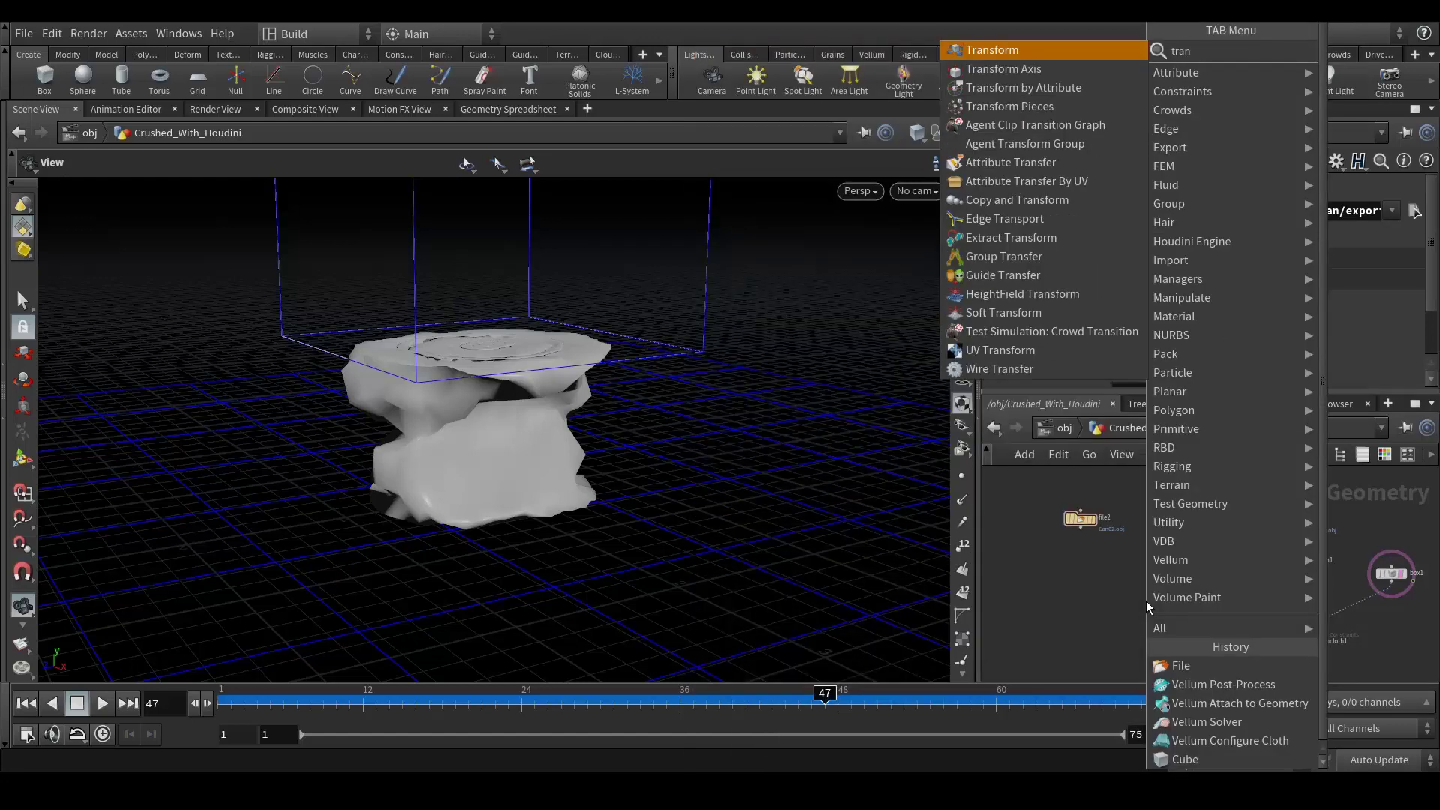
key(Return)
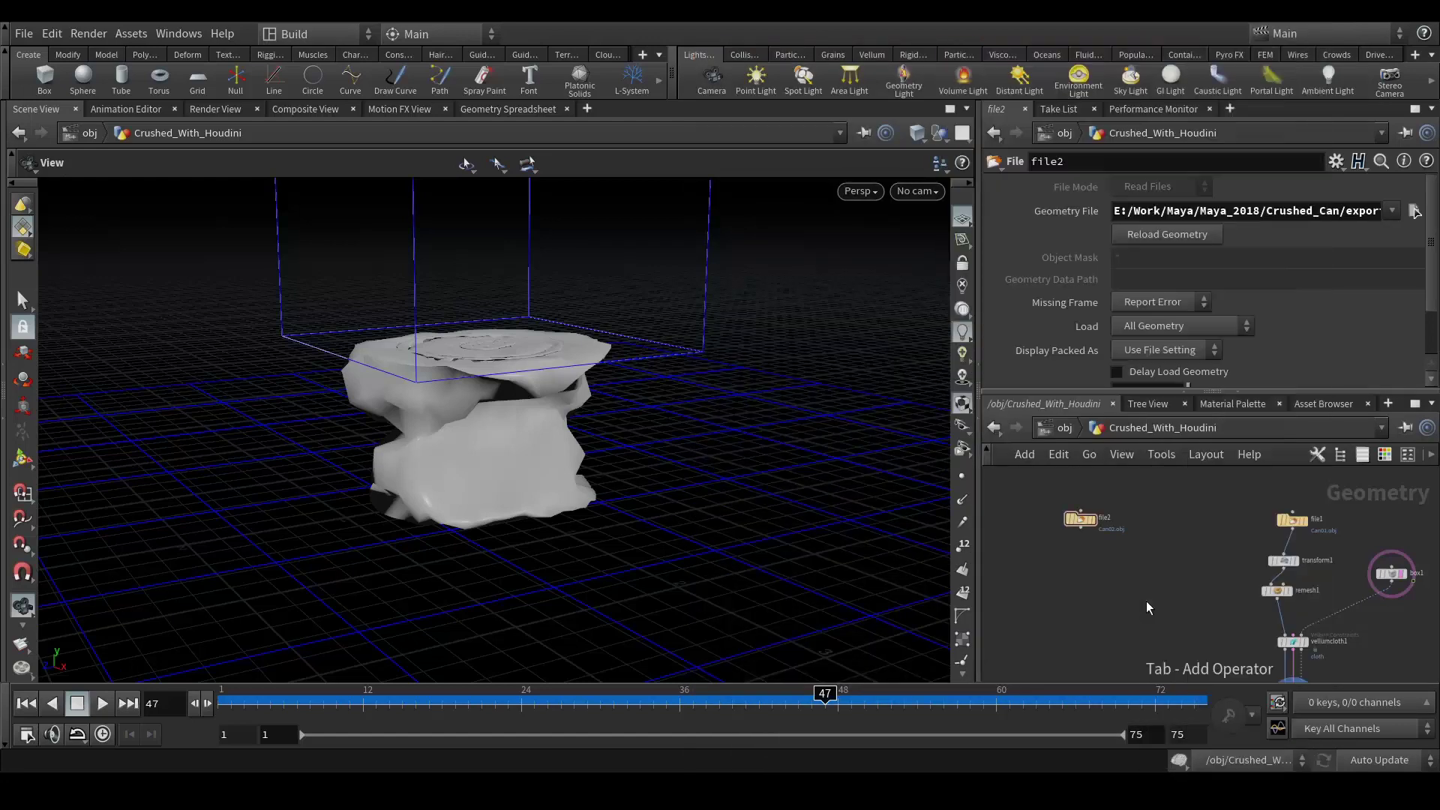
click(1146, 601)
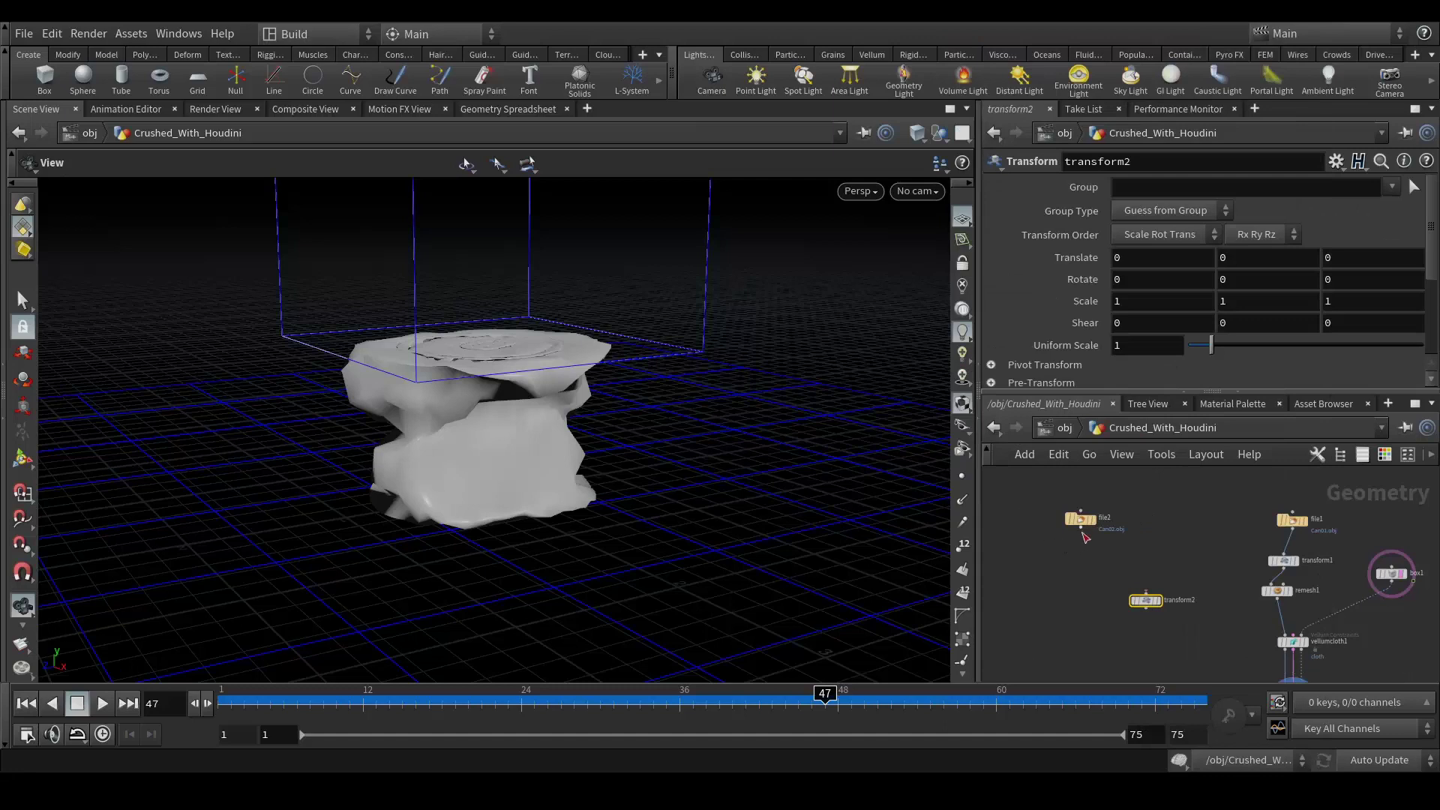
drag(1081, 528, 1100, 577)
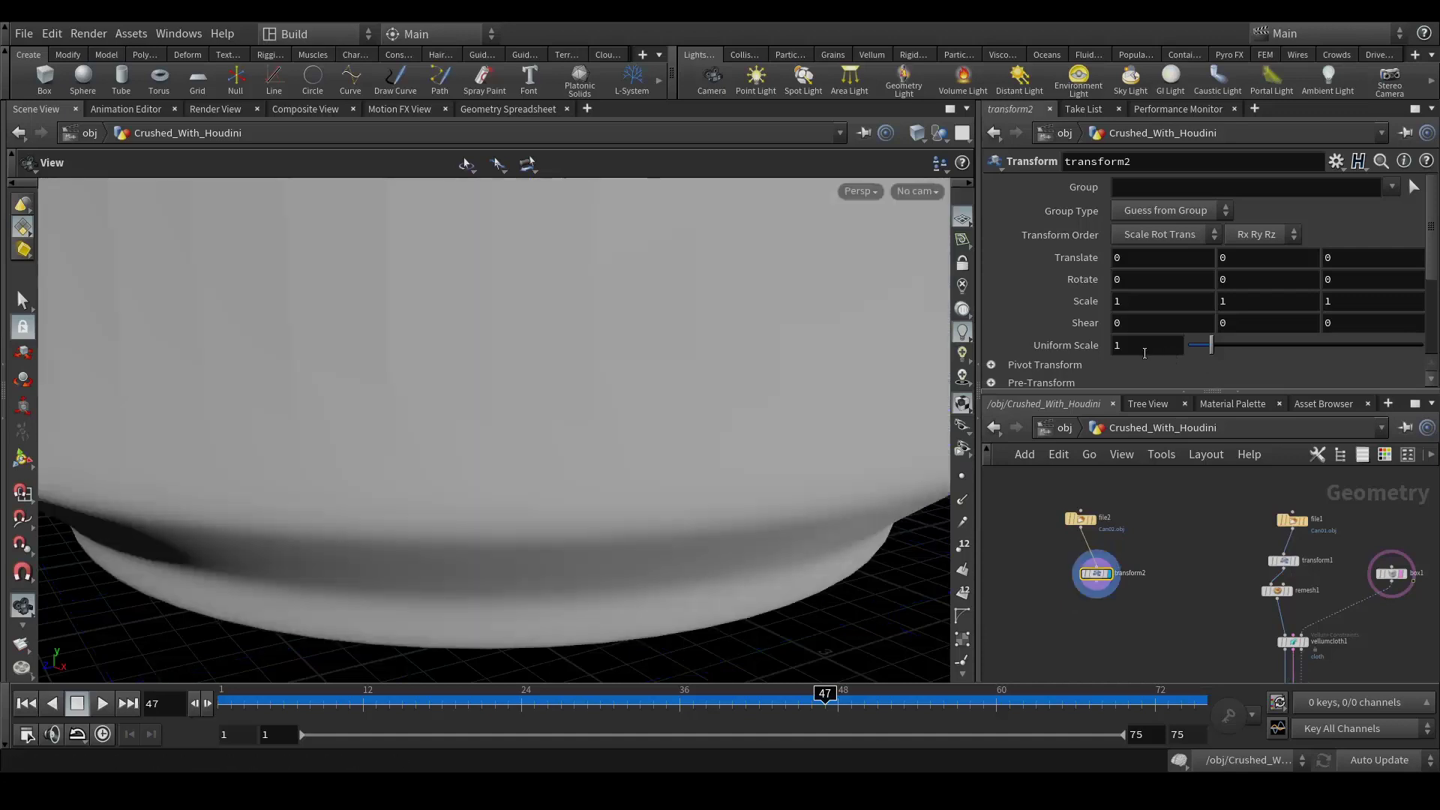
- Set the new Transform node's Uniform Scale to 0.2
click(1139, 347)
text(.)
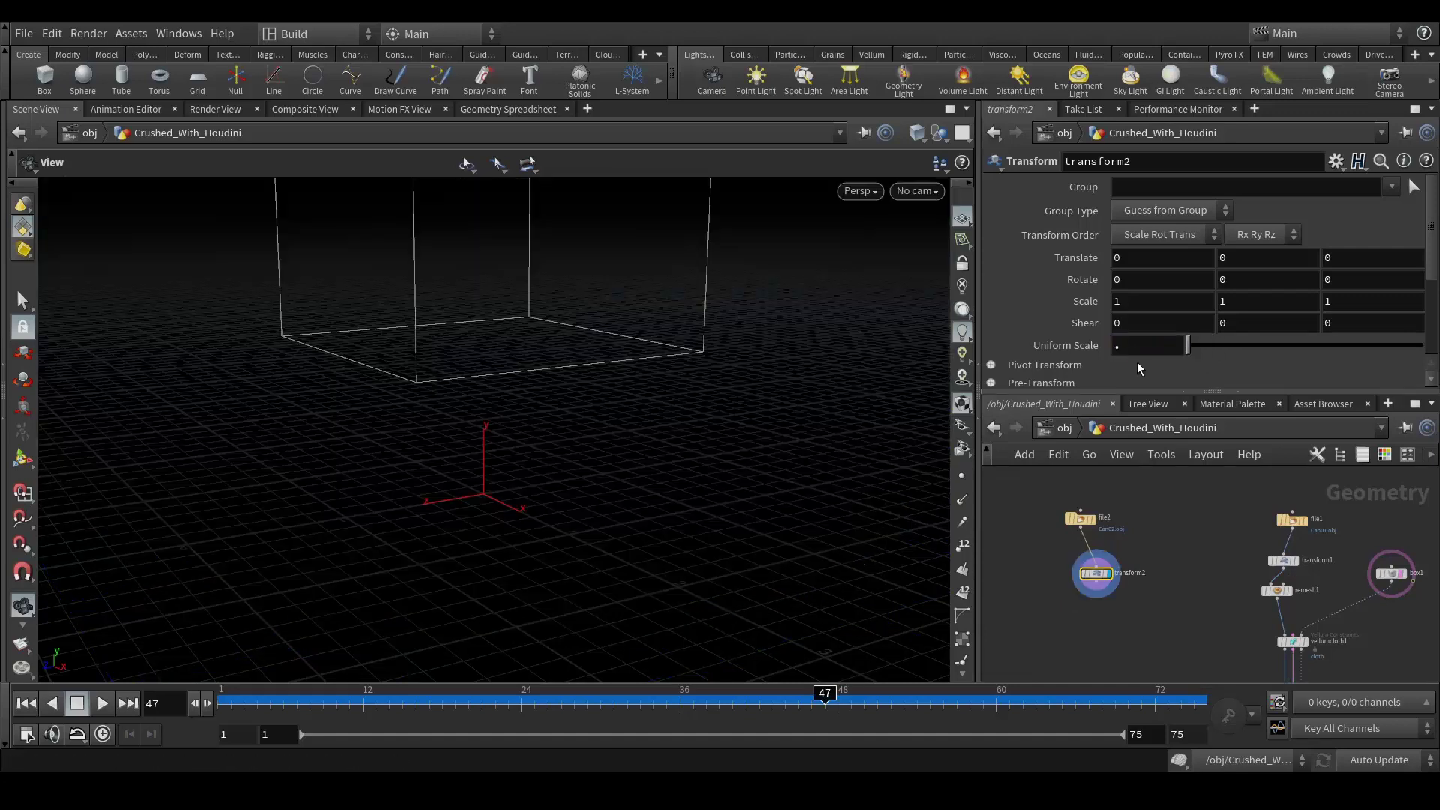
text(2)
key(Return)
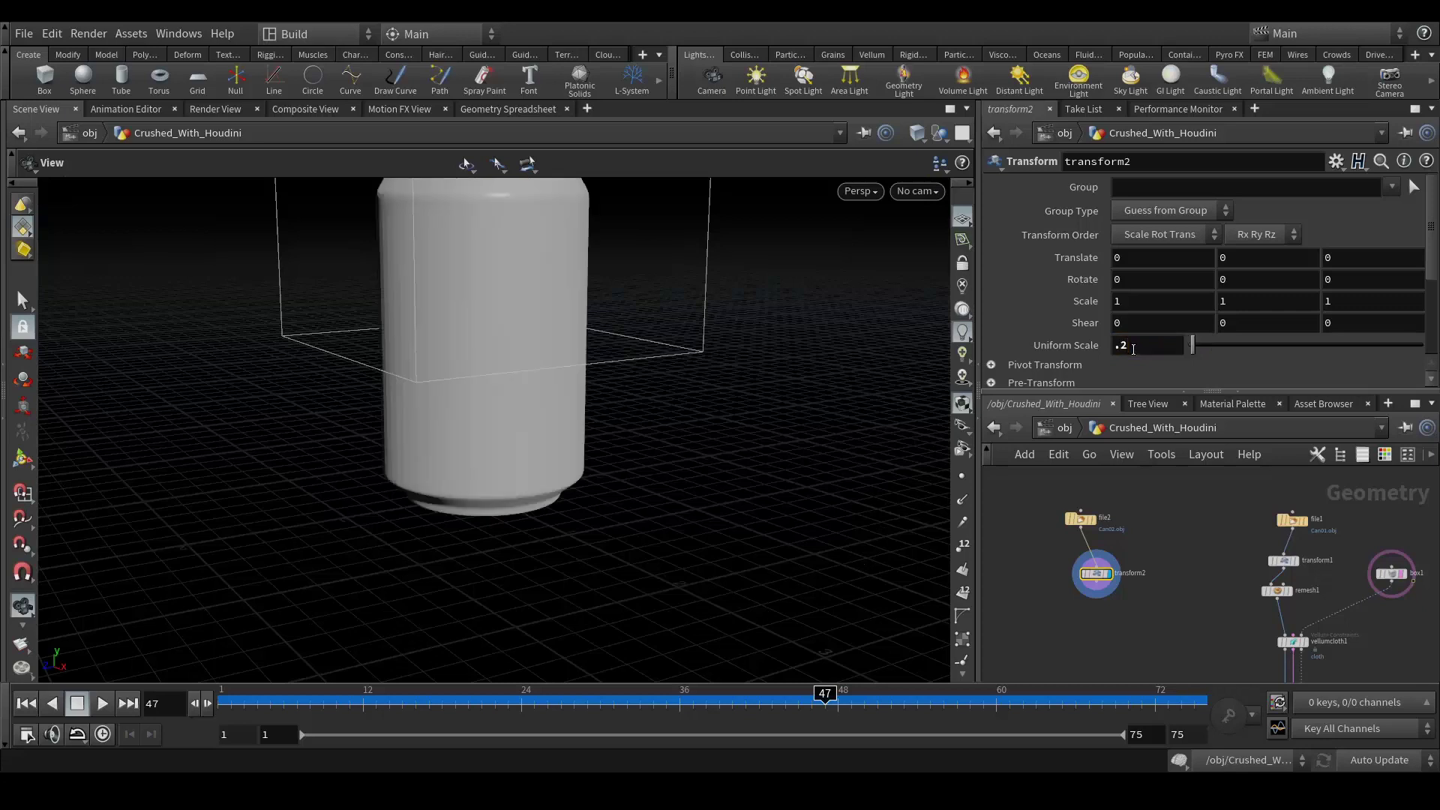
- Add a Point Deform node below the scaled can's Transform node and dismiss the Houdini Console
middle_drag(1156, 619, 1163, 568)
key(Tab)
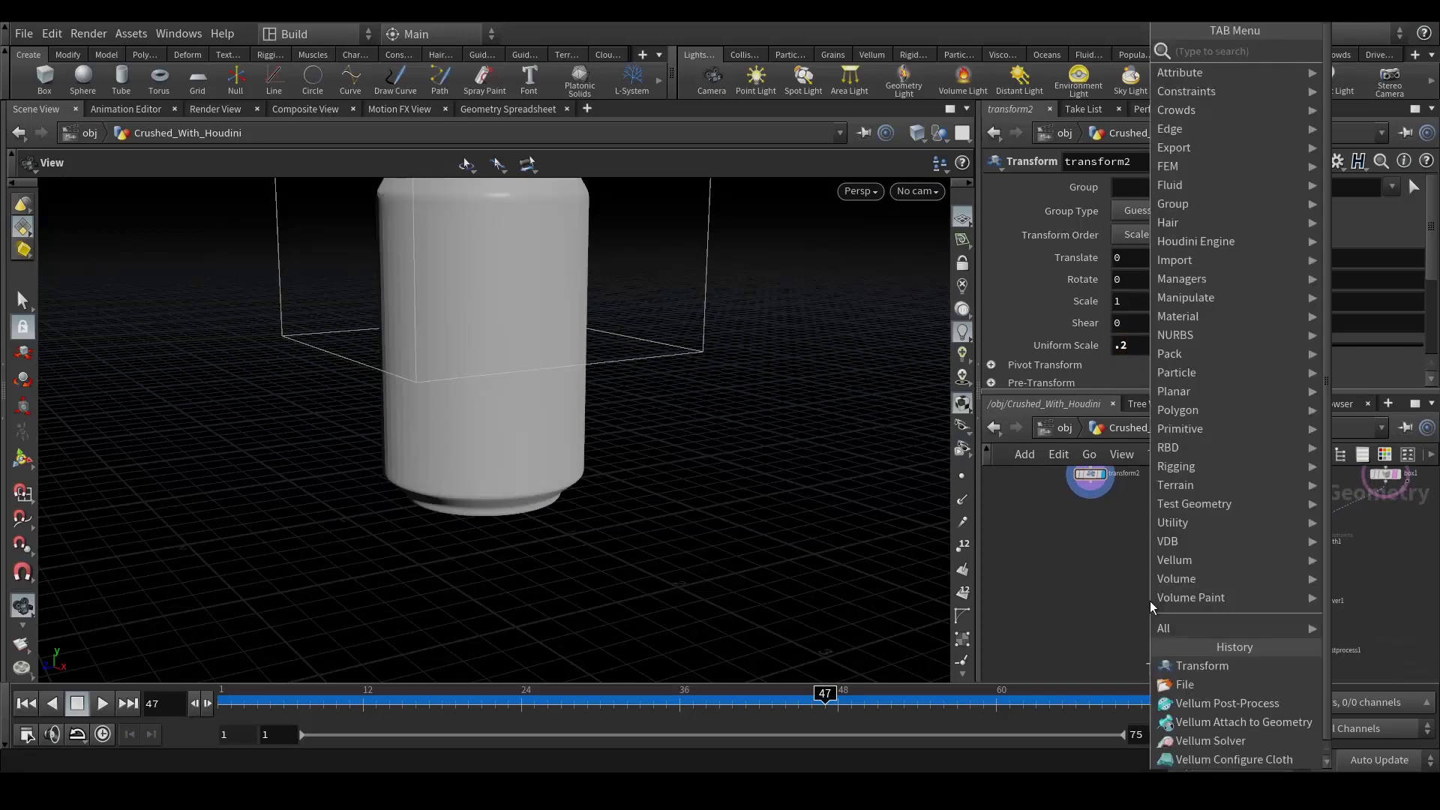
text(pointde)
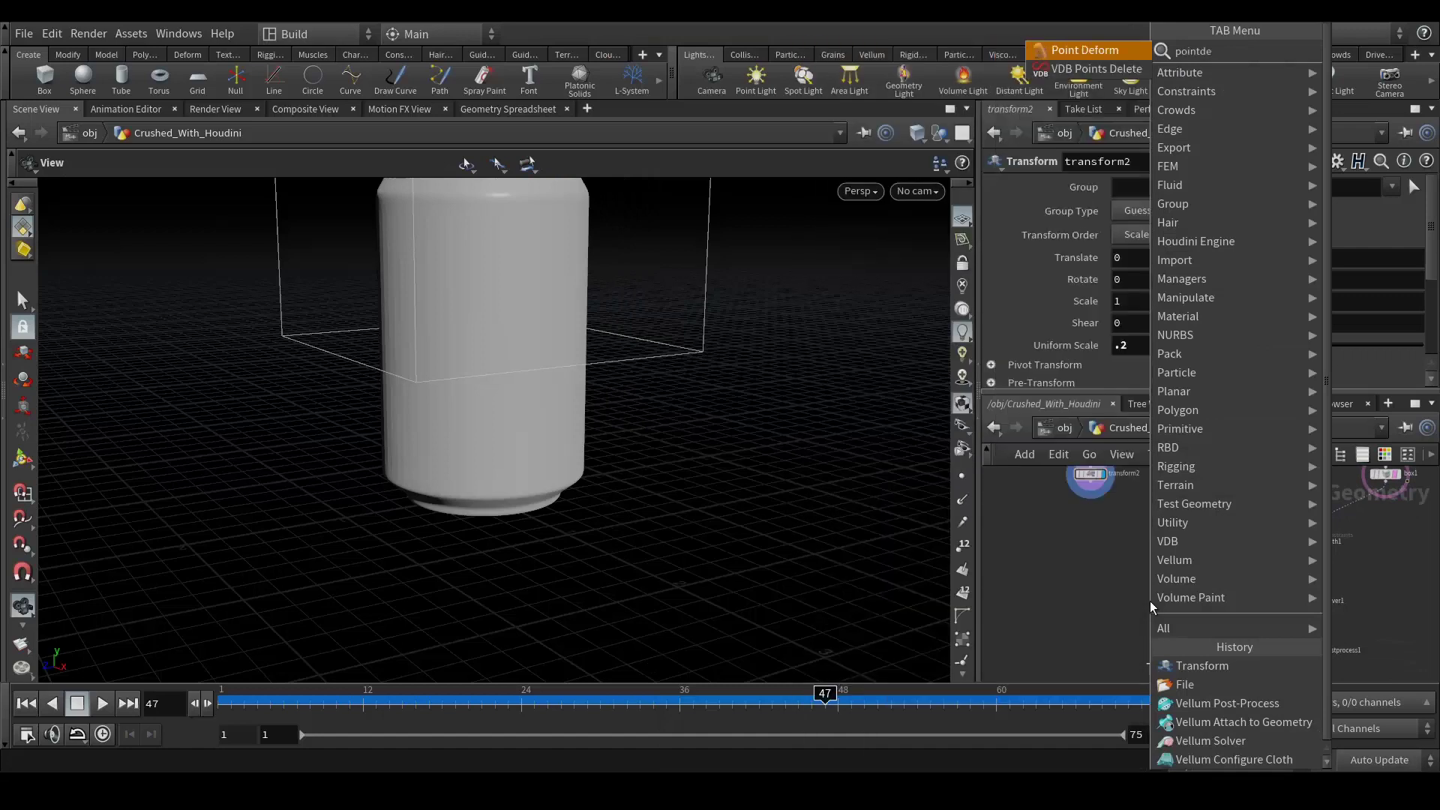
key(Return)
click(1150, 600)
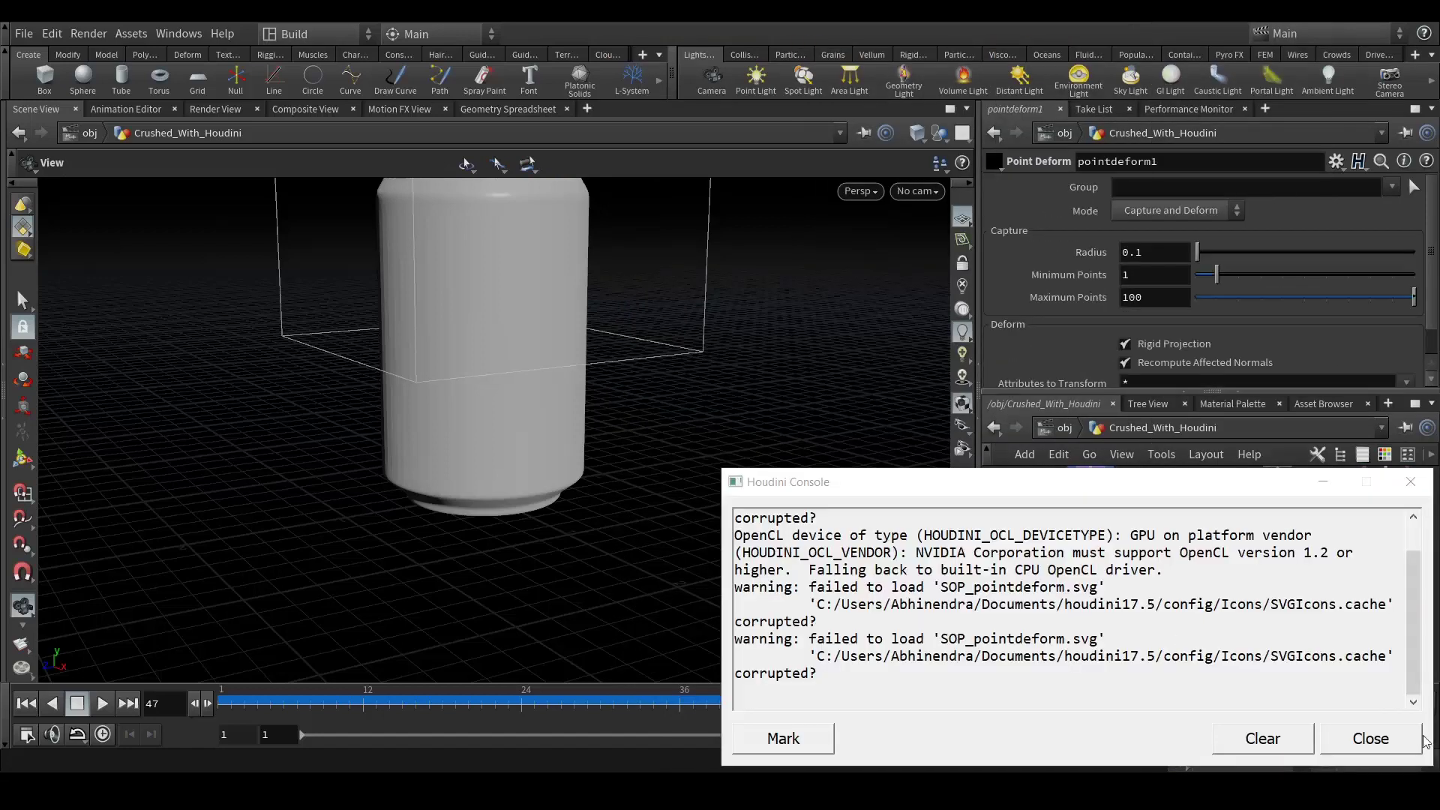
click(1376, 739)
mouse_move(1201, 636)
middle_down()
mouse_move(1159, 623)
mouse_move(1200, 633)
middle_up()
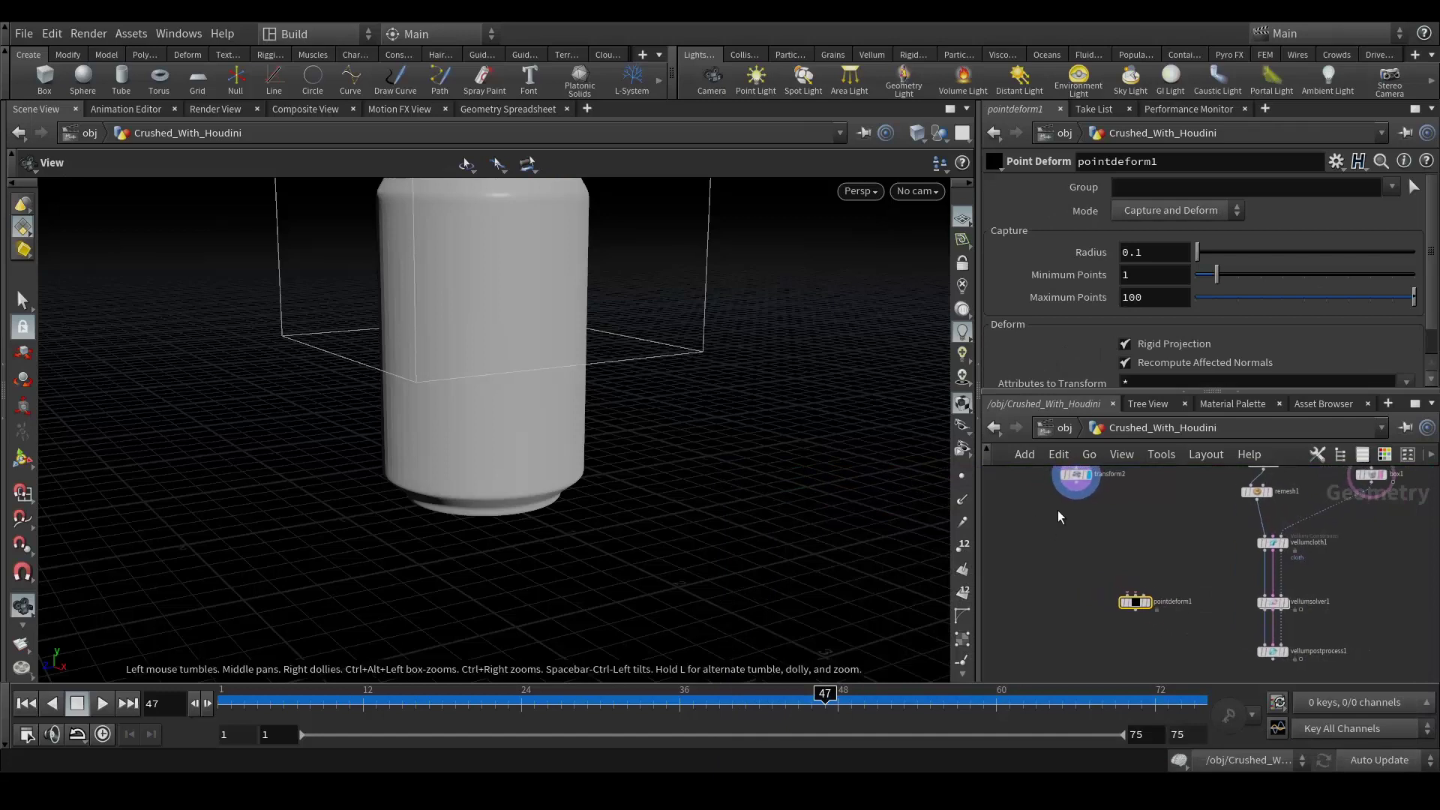
- Connect the second Transform node to Point Deform's first input and the Remesh node to its second input
drag(1077, 486, 1128, 596)
scroll(1155, 638, up, 2)
middle_drag(1249, 524, 1245, 579)
drag(1273, 526, 1254, 570)
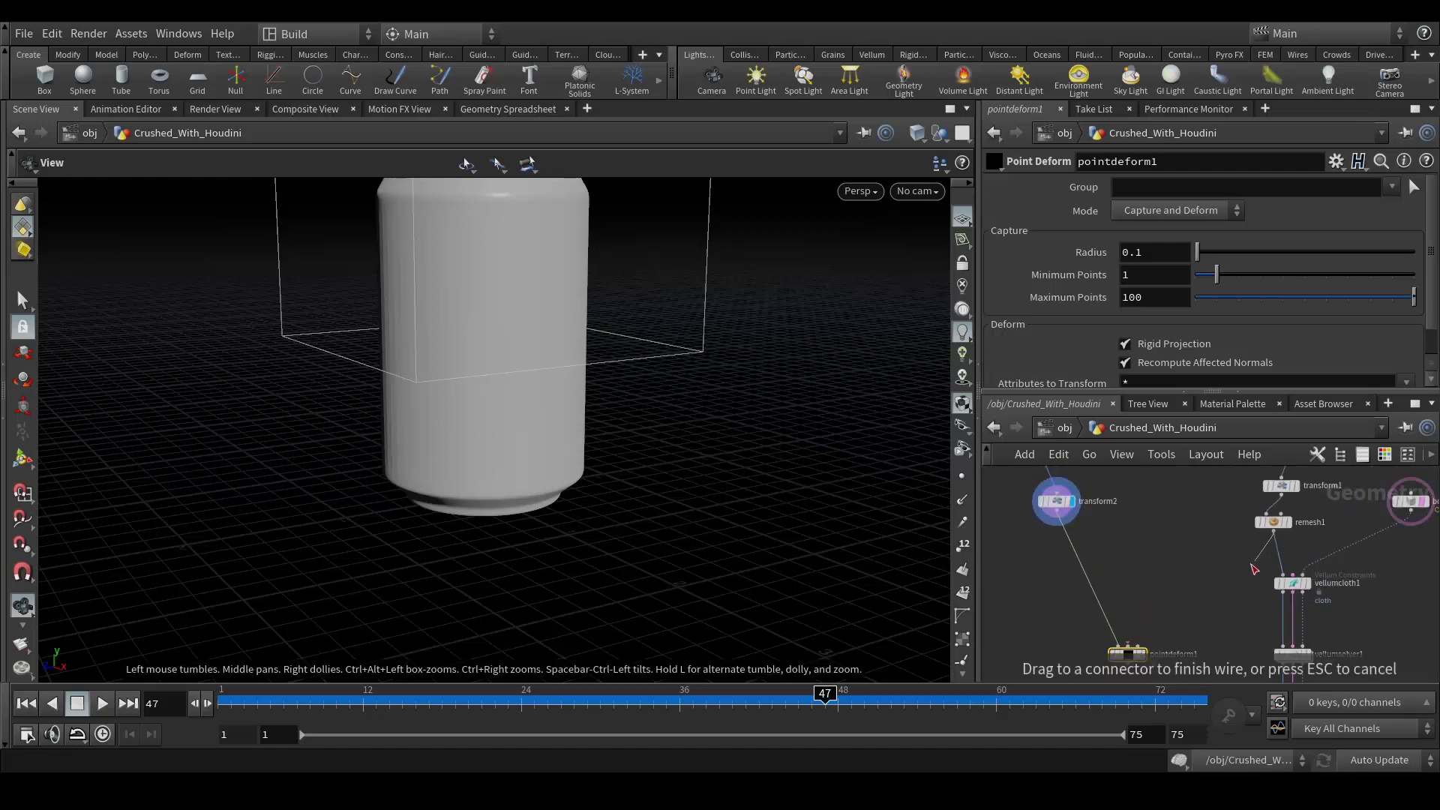
click(1133, 647)
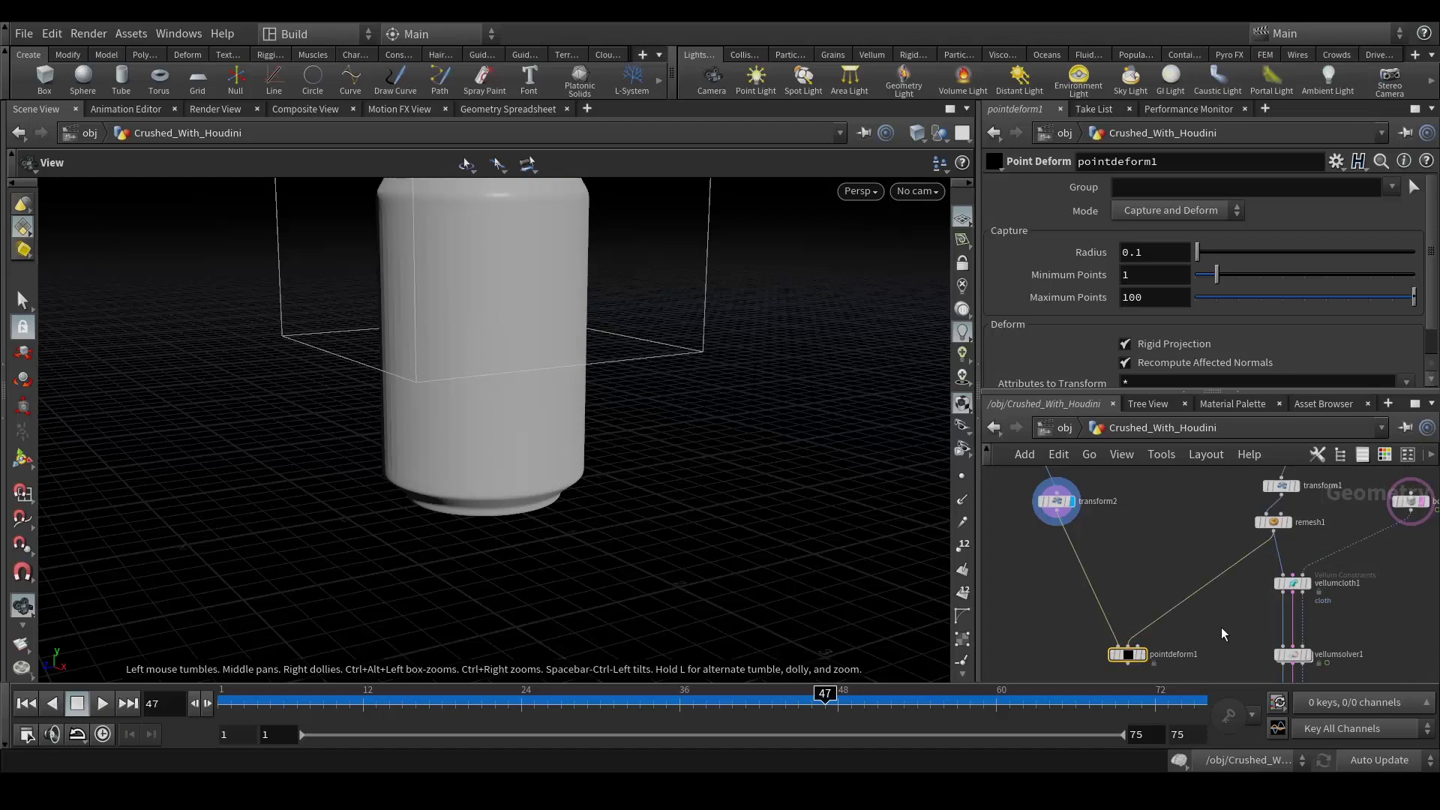
- Connect the Vellum solver's first output to Point Deform's third input and display the deformed can
middle_drag(1221, 627, 1219, 546)
scroll(1100, 569, up, 2)
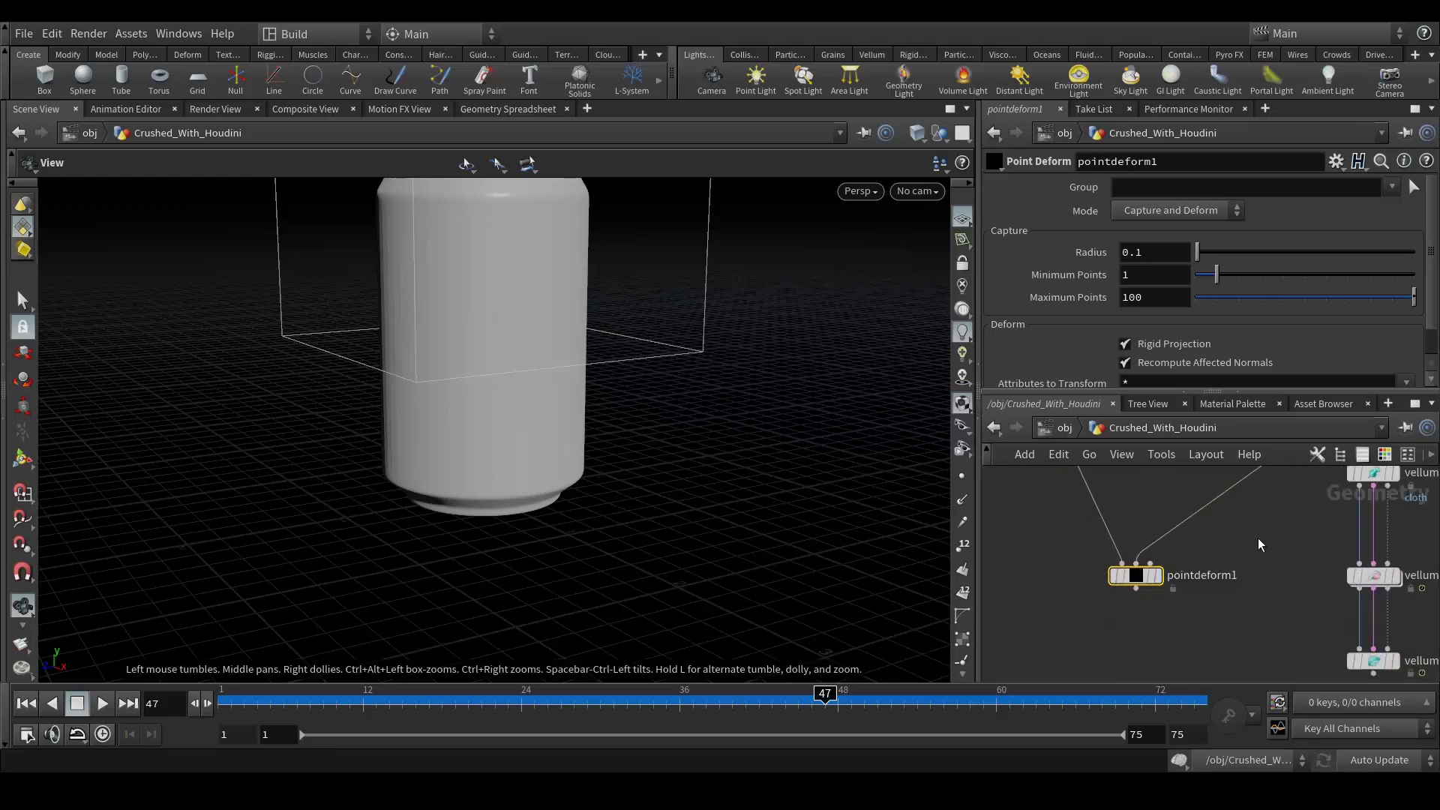
middle_drag(1266, 534, 1183, 510)
drag(1072, 564, 1075, 618)
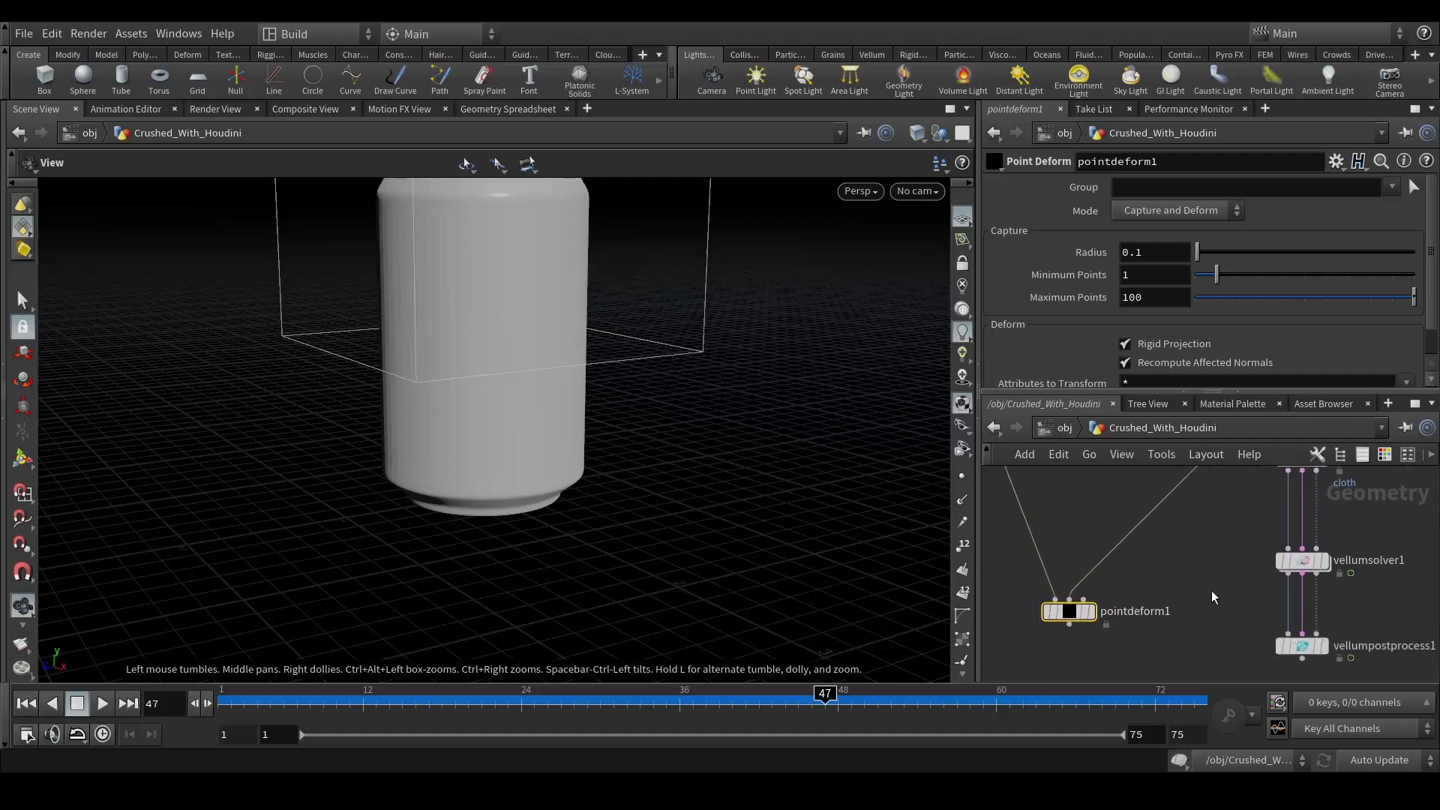
middle_drag(1211, 591, 1223, 533)
drag(1301, 522, 1096, 542)
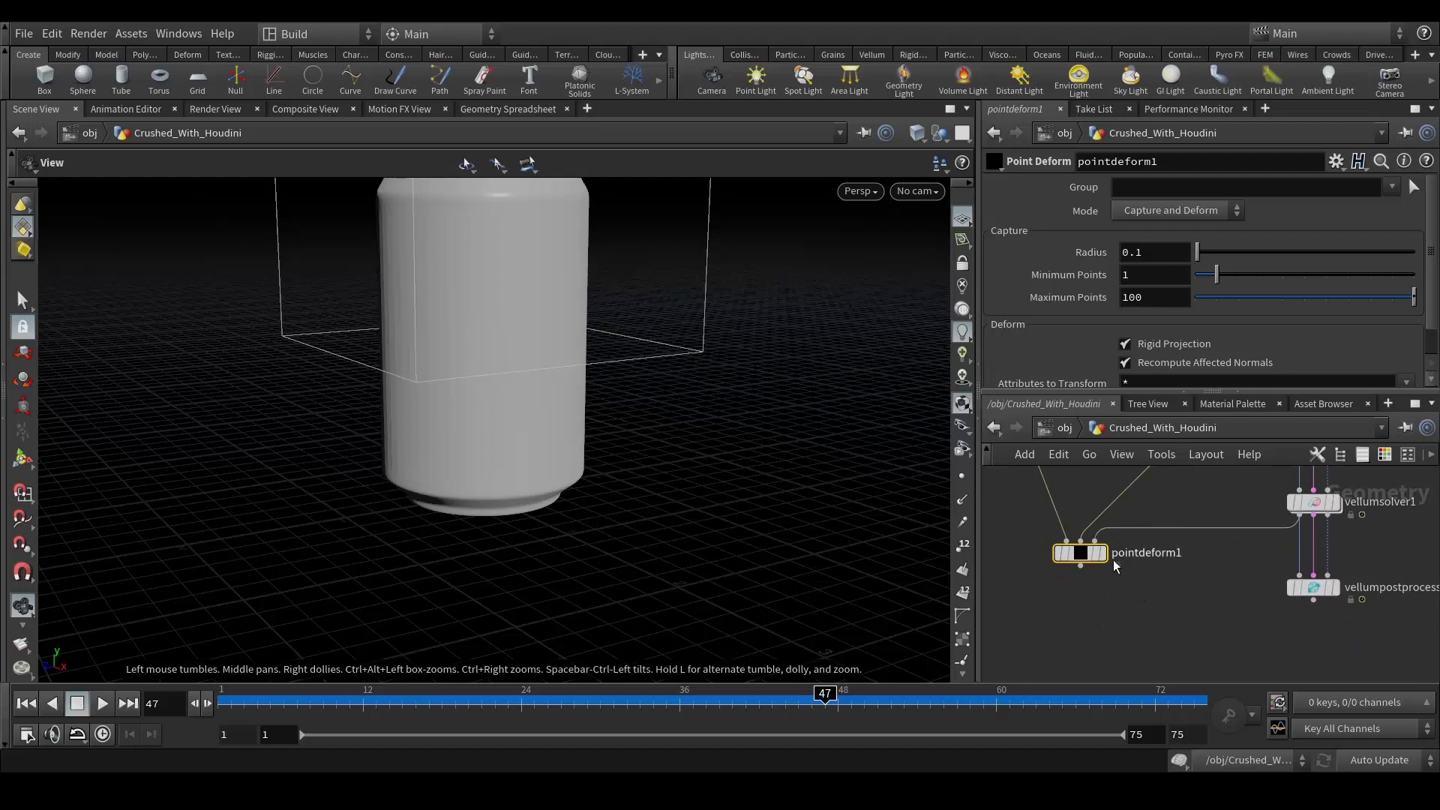
click(1101, 553)
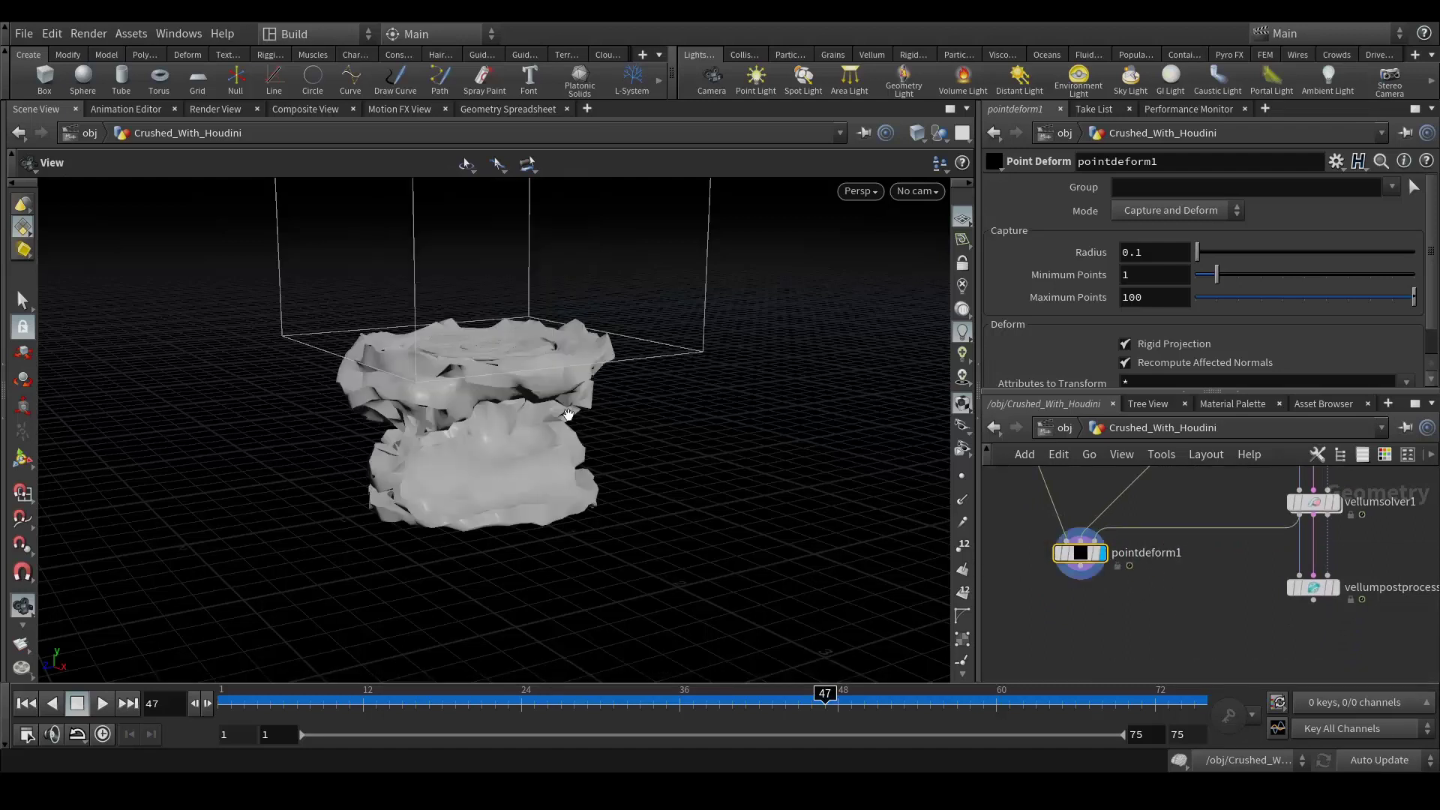
mouse_move(441, 403)
mouse_down()
mouse_move(547, 402)
mouse_move(752, 355)
mouse_move(739, 235)
mouse_move(492, 338)
mouse_move(450, 397)
mouse_move(443, 387)
mouse_up()
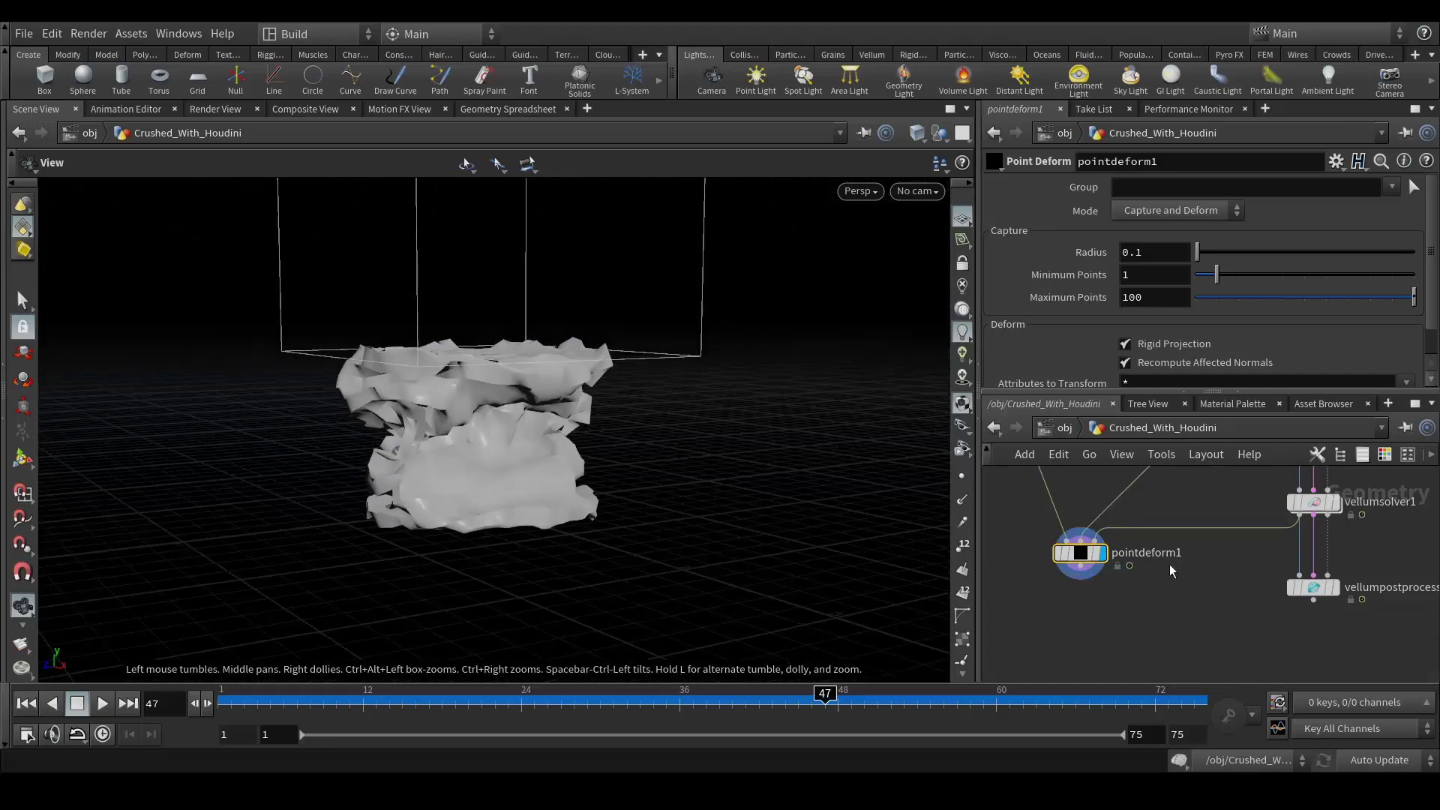
- Set the Point Deform capture Radius to 0.2 and inspect the deformed can in wireframe and shaded views
click(1141, 250)
key(BackSpace)
text(2)
key(Return)
drag(456, 460, 440, 537)
scroll(480, 436, up, 5)
key(w)
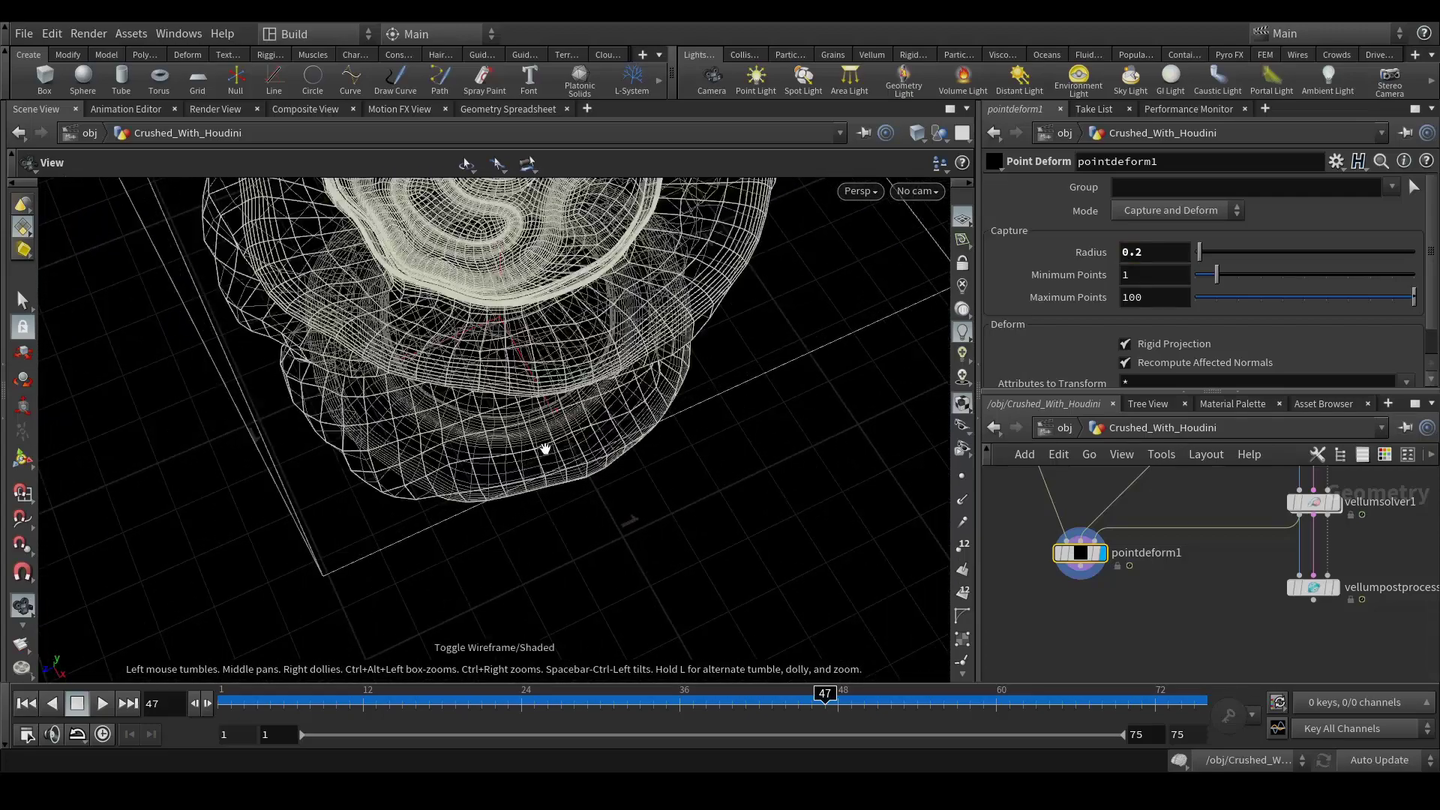
mouse_move(556, 476)
mouse_down()
mouse_move(585, 292)
mouse_move(588, 358)
mouse_up()
scroll(578, 371, up, 3)
key(w)
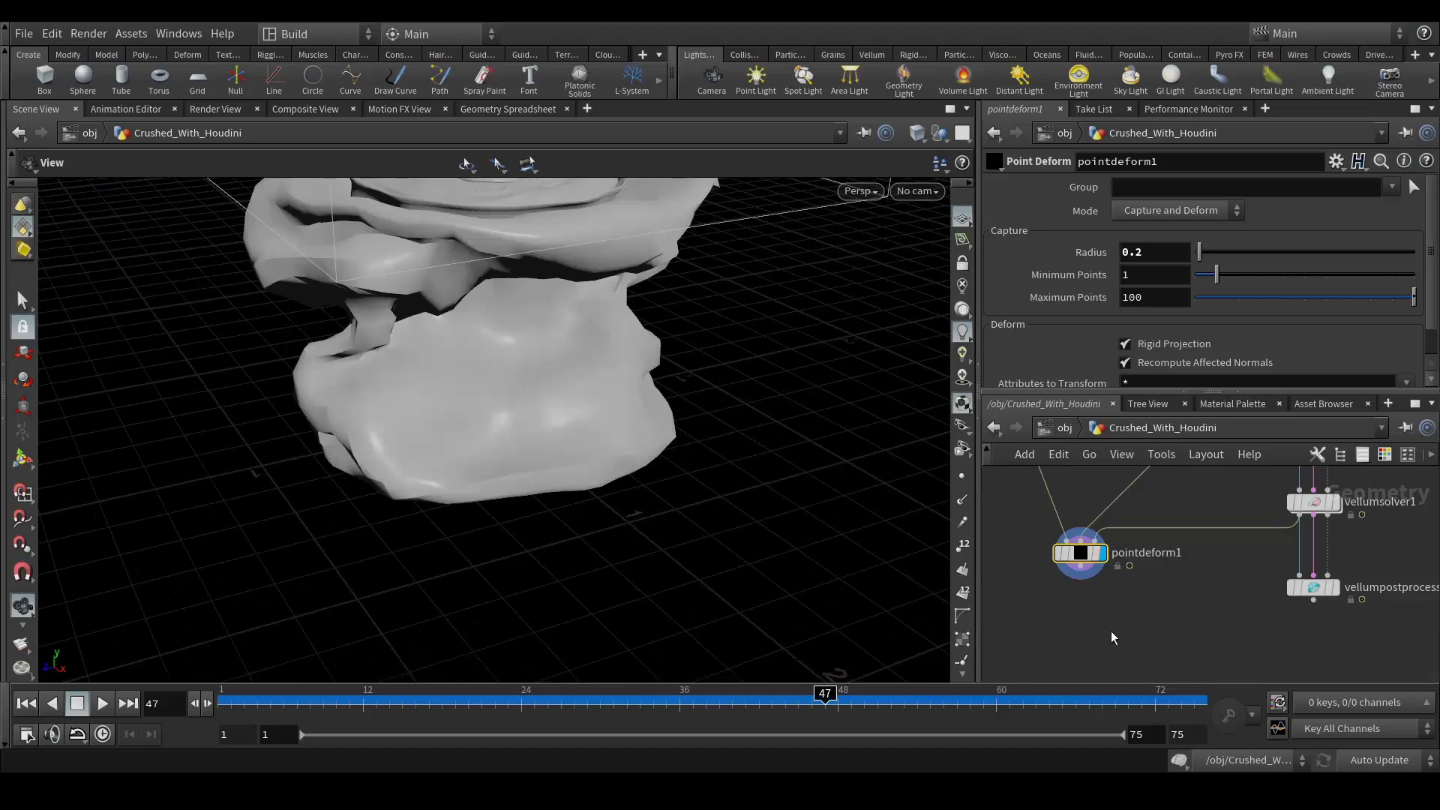
middle_drag(1115, 636, 1173, 641)
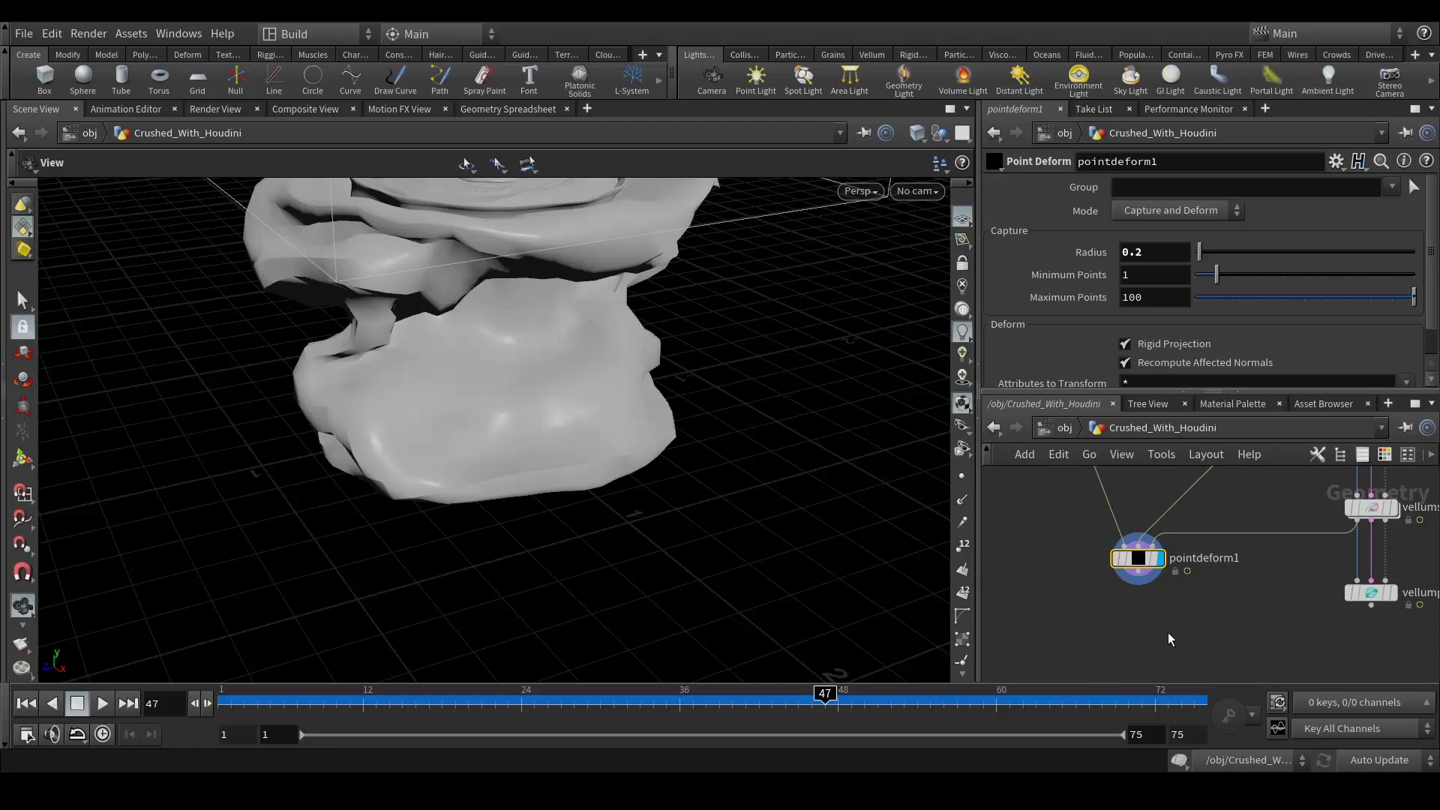
middle_drag(1355, 662, 1255, 638)
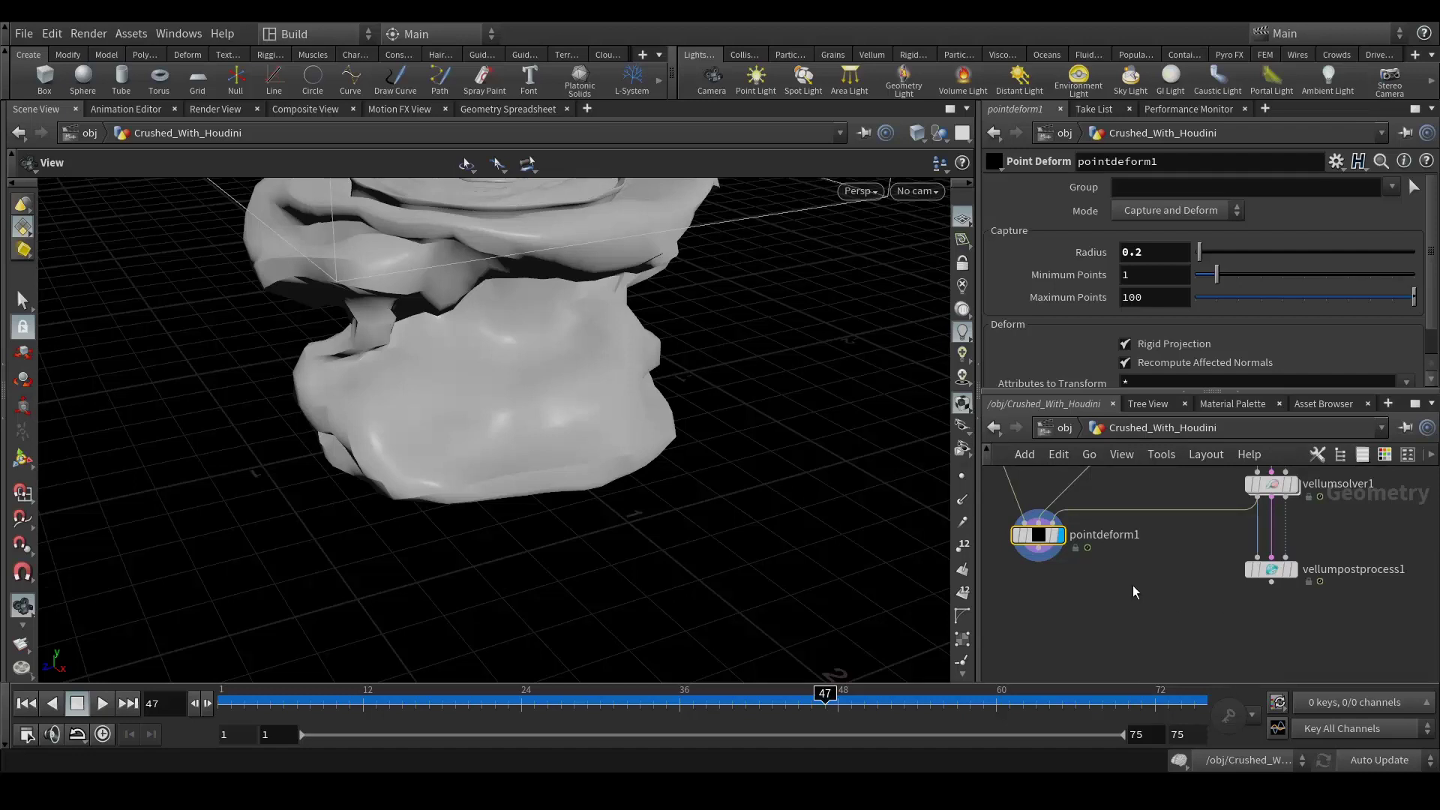
middle_drag(1137, 550, 1197, 653)
scroll(1082, 501, down, 3)
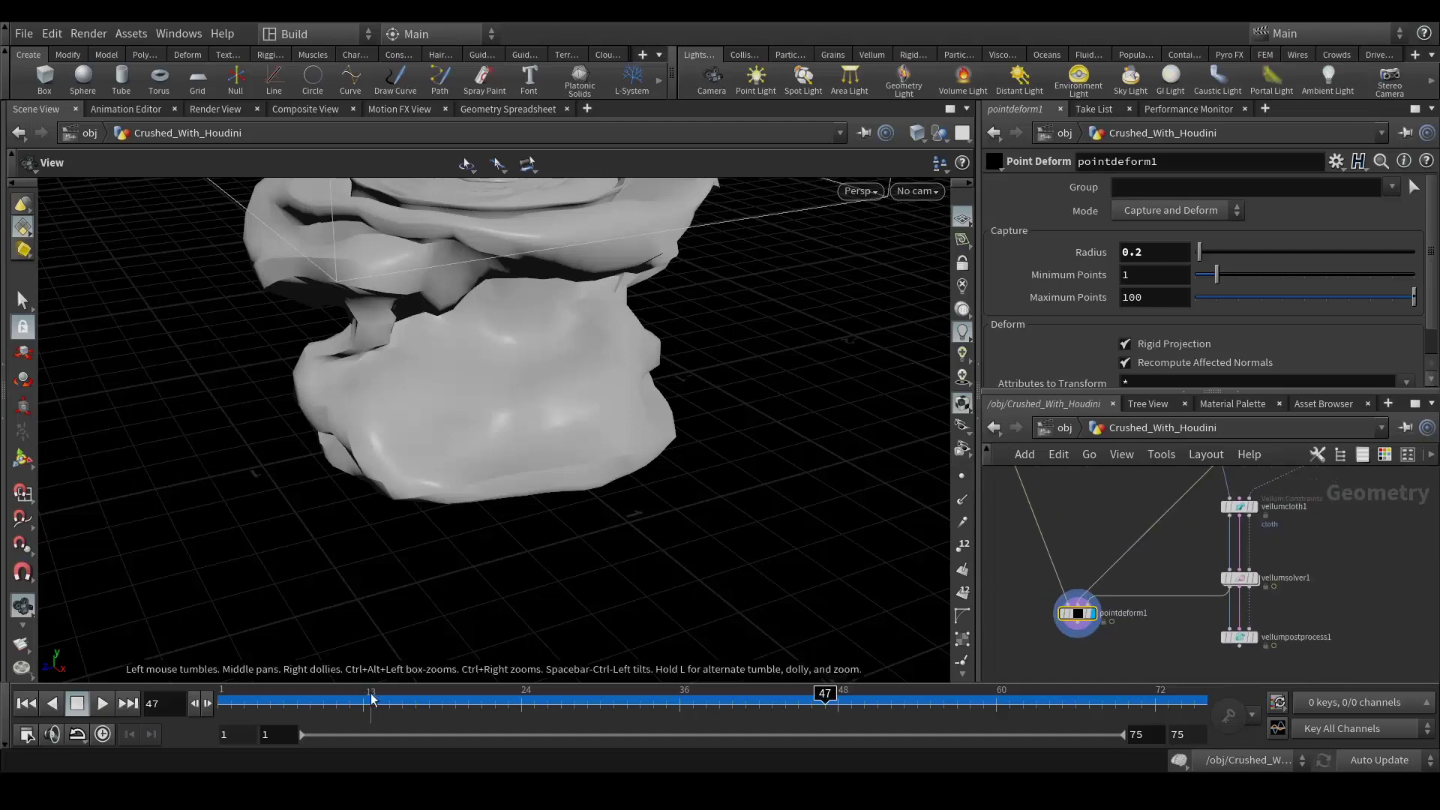
- Switch to the Preview folder in File Explorer, play Crushed_With Houdini 001.mov in VLC at reduced volume, and close the player
mouse_move(440, 792)
click(452, 713)
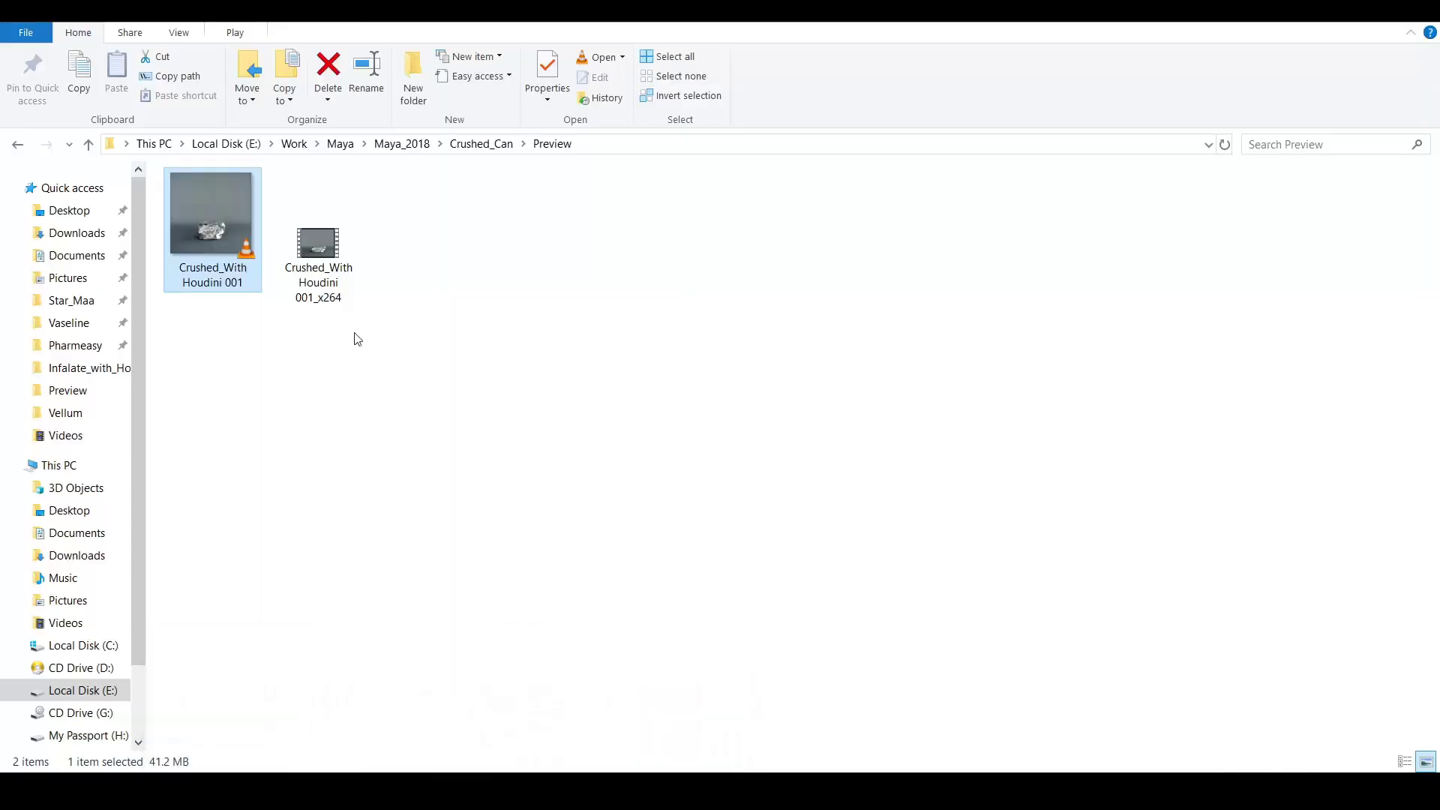
double_click(226, 216)
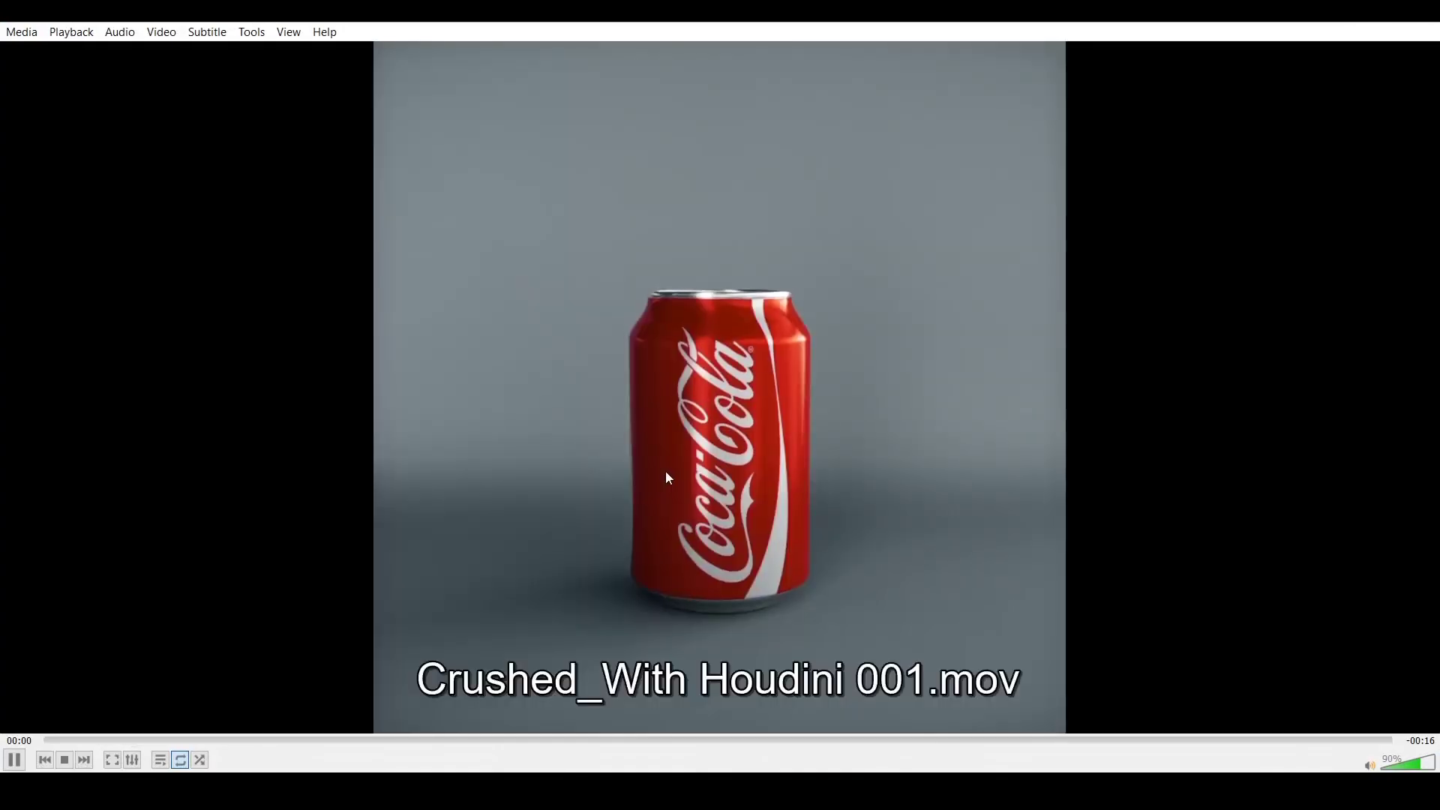
scroll(705, 462, down, 15)
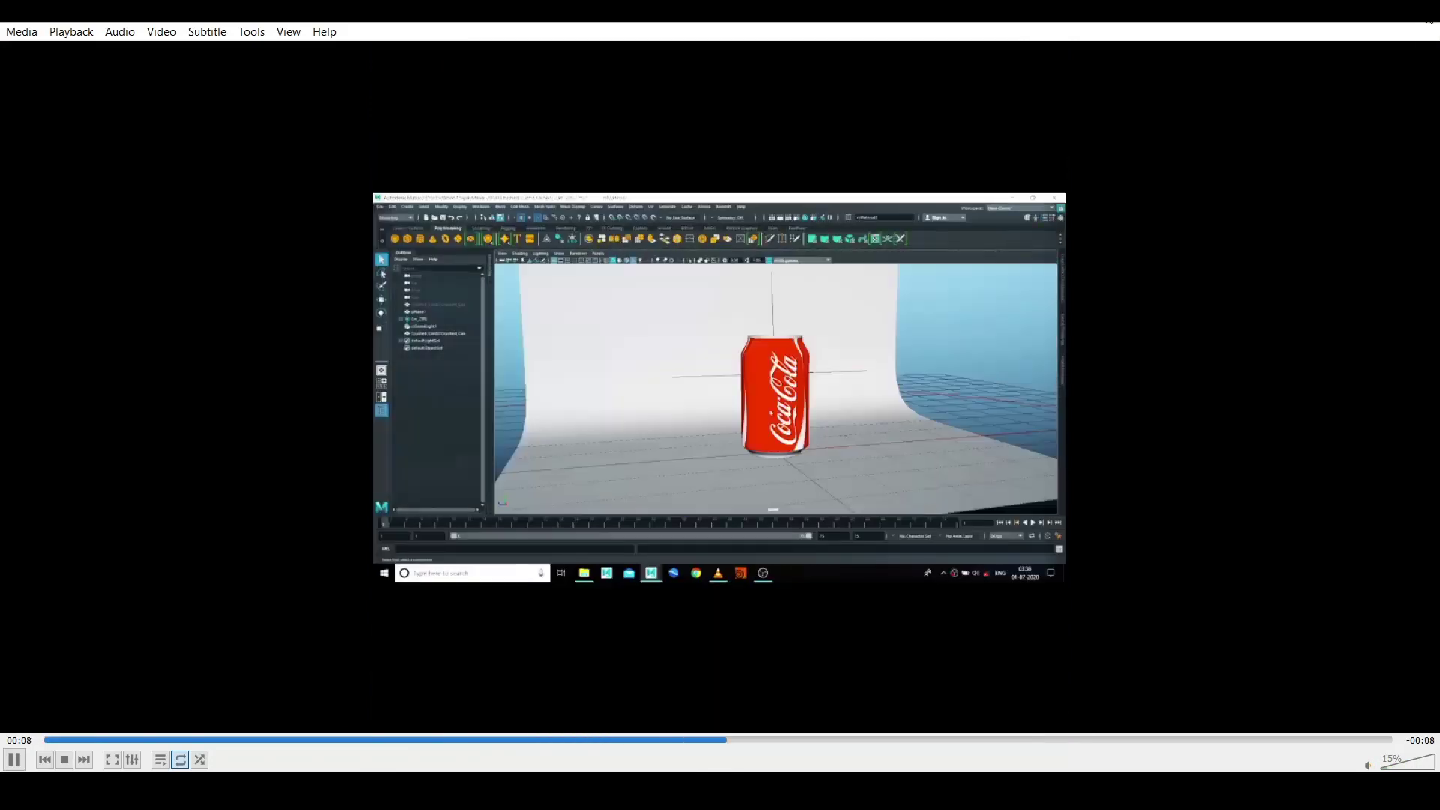
click(1425, 11)
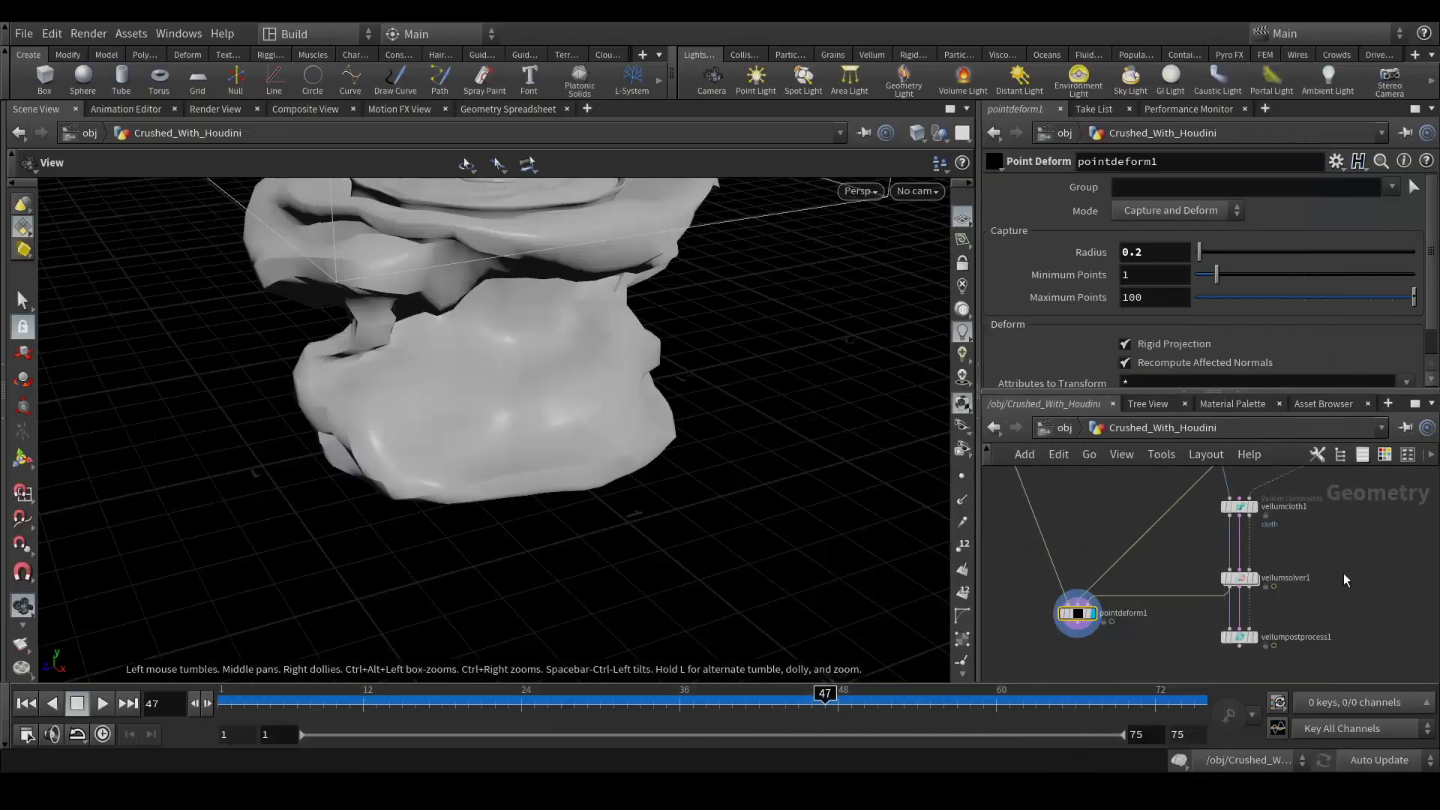
- Return to Houdini, display the Vellum solver's result and save the scene
middle_drag(1343, 573, 1300, 597)
click(1211, 602)
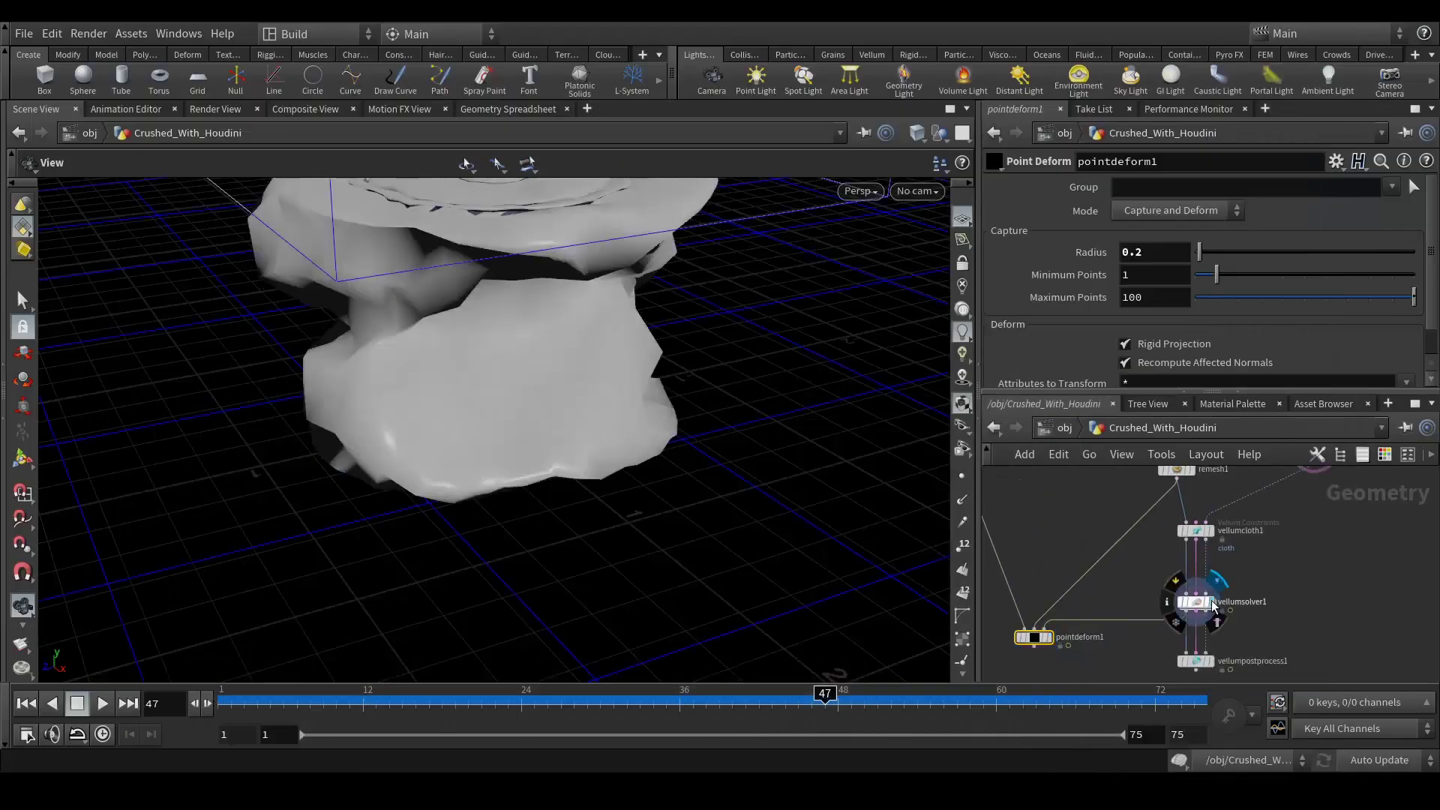
middle_drag(1318, 560, 1304, 626)
scroll(1305, 612, up, 2)
key(ctrl+s)
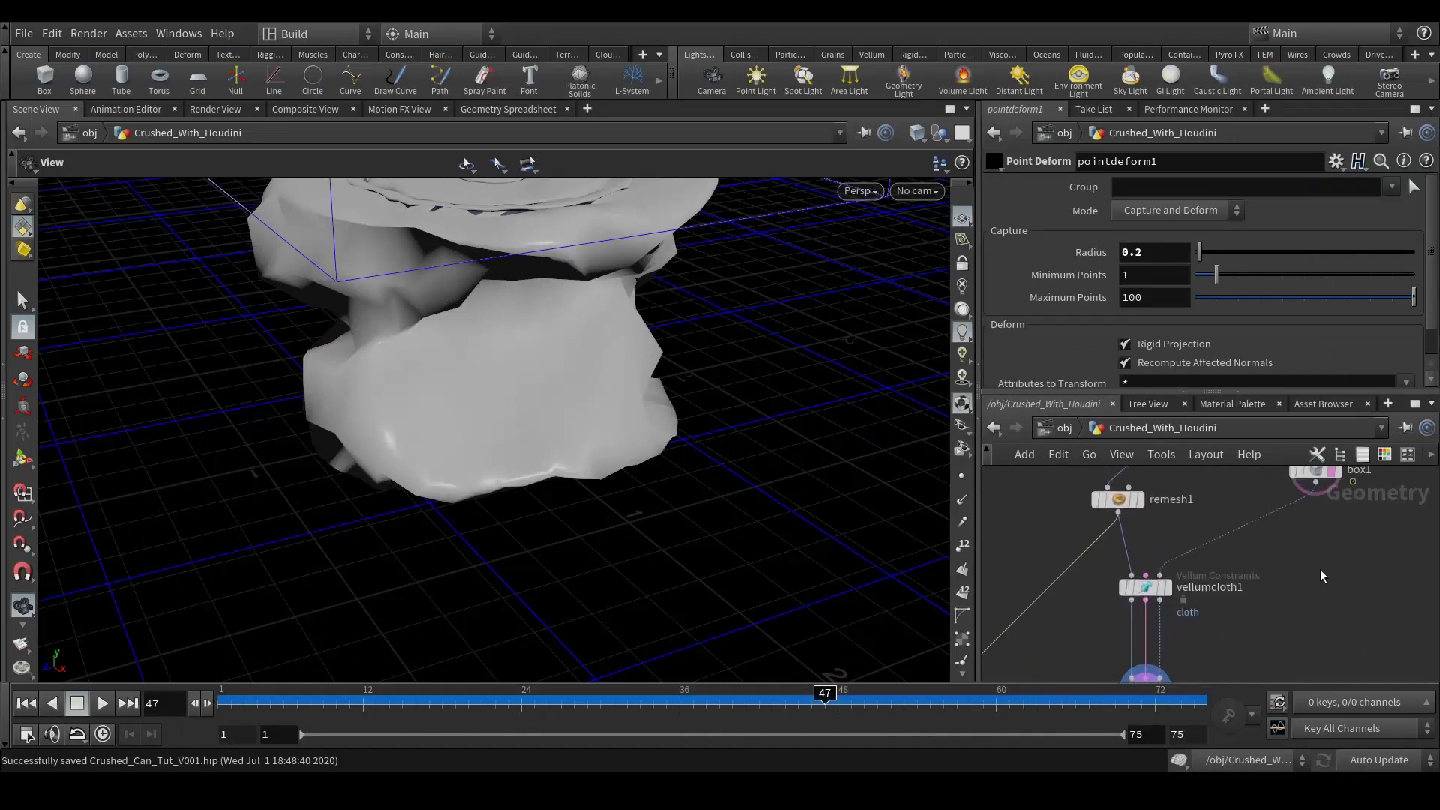
middle_drag(1314, 574, 1327, 627)
drag(1140, 558, 1144, 563)
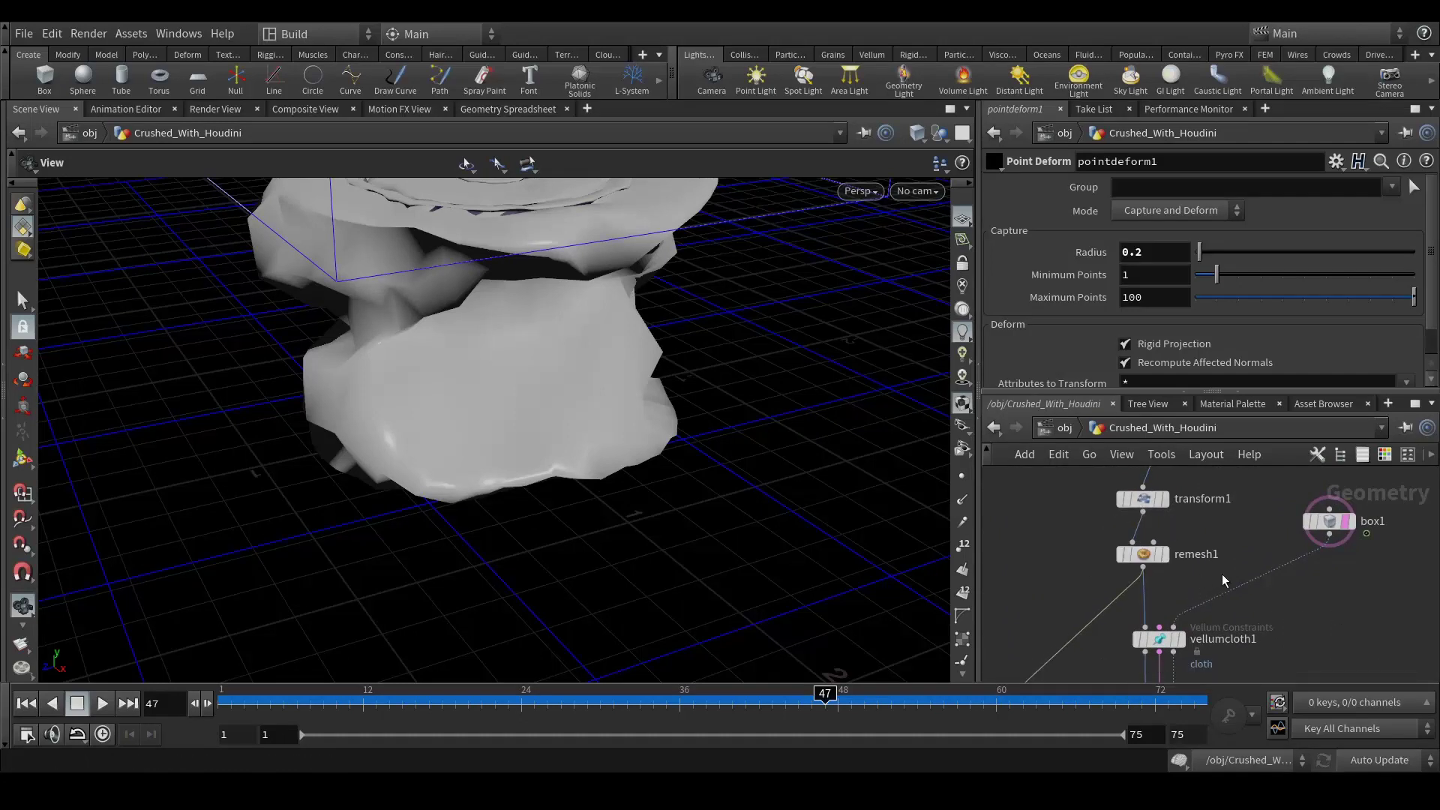
middle_drag(1251, 548, 1275, 492)
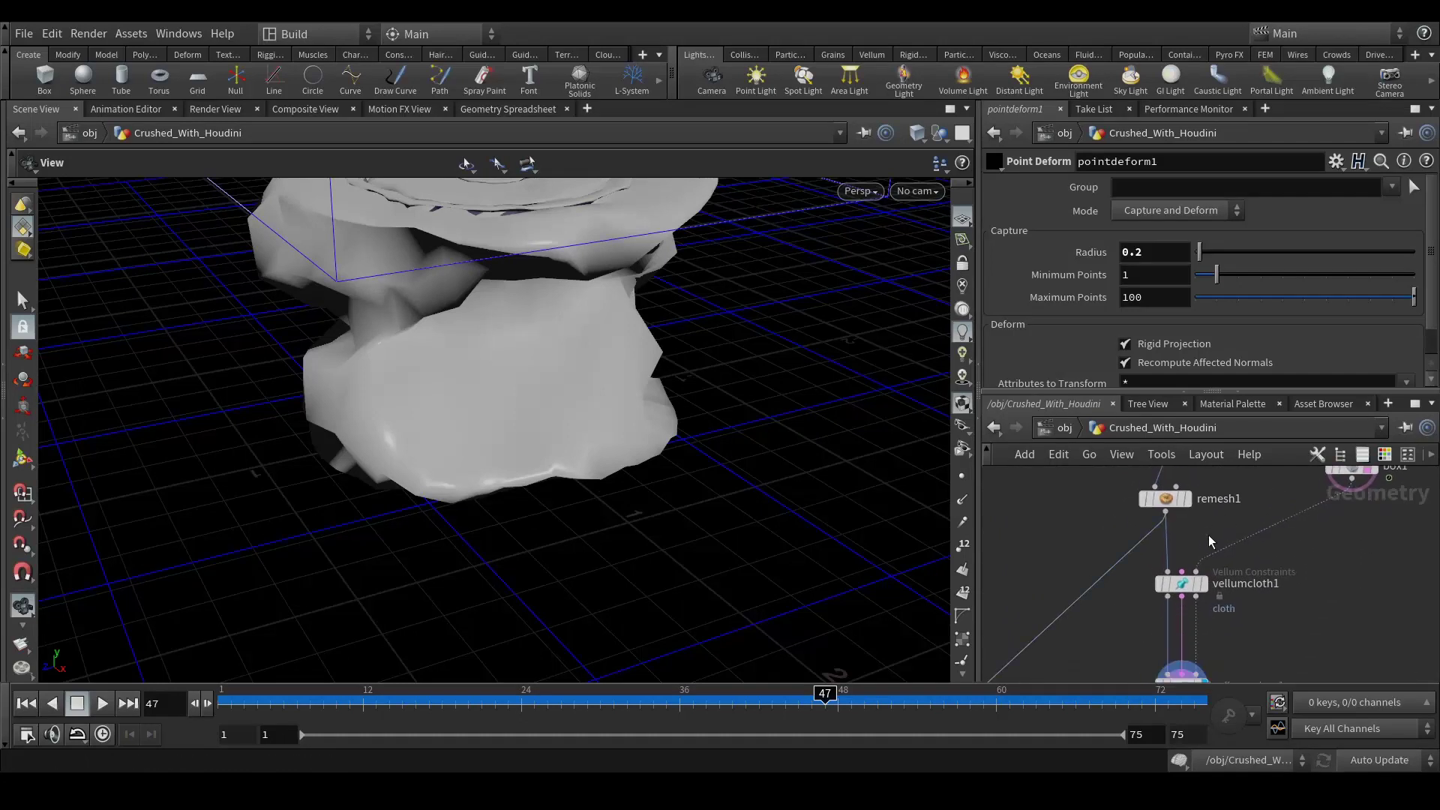
- Add an Edge Fracture node and insert it between remesh1 and vellumcloth1
key(Tab)
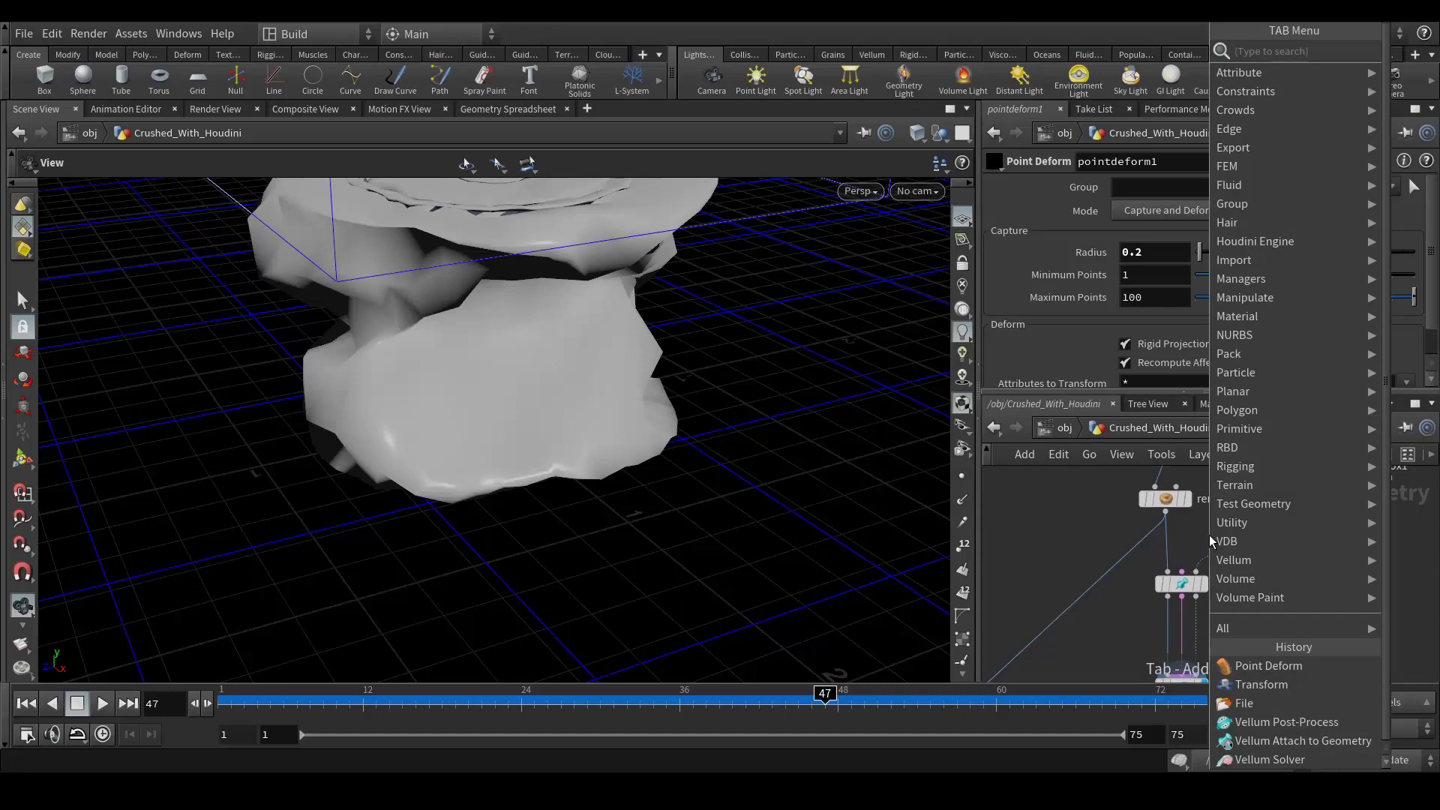
text(edge)
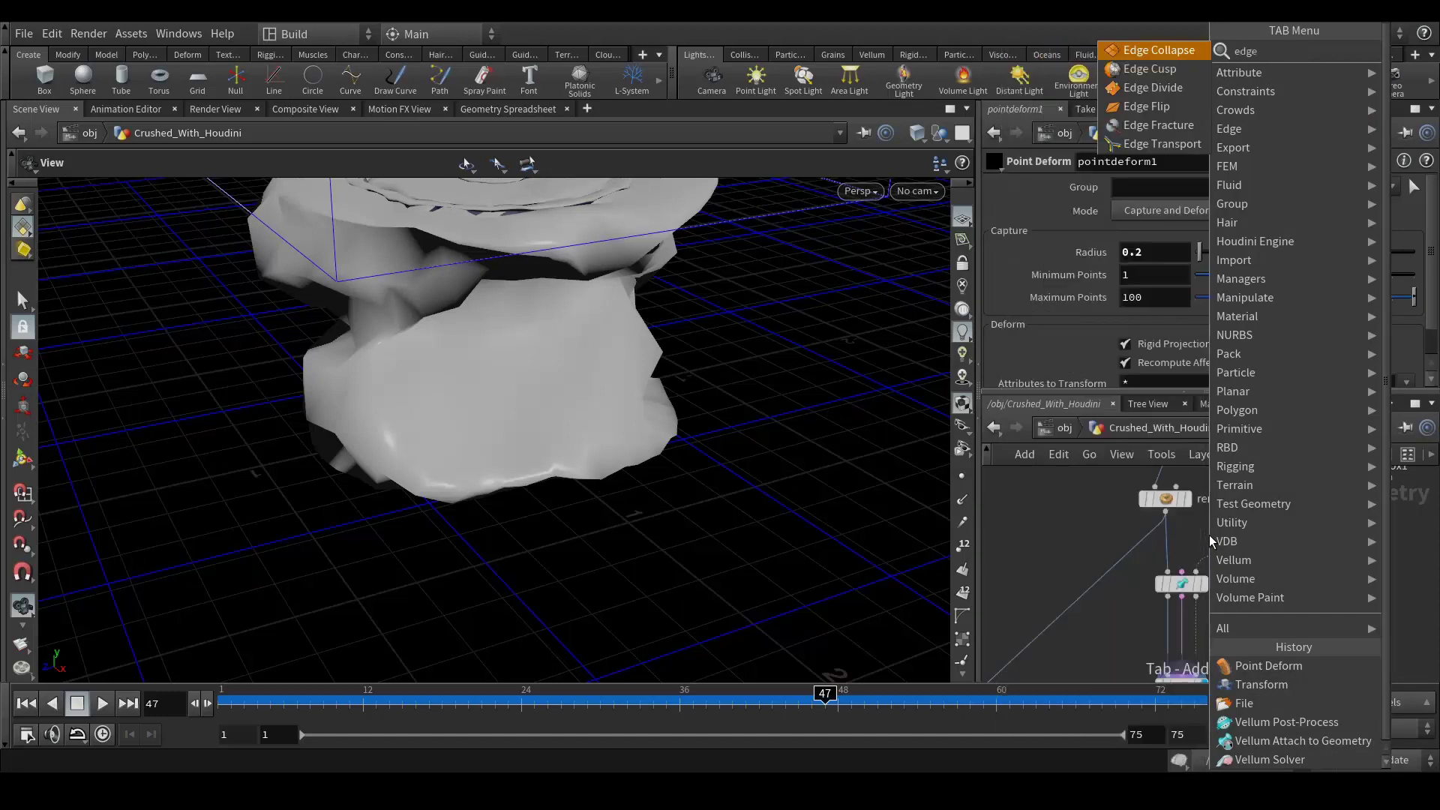
key(Down)
key(Down)
key(Down)
key(Down)
key(Return)
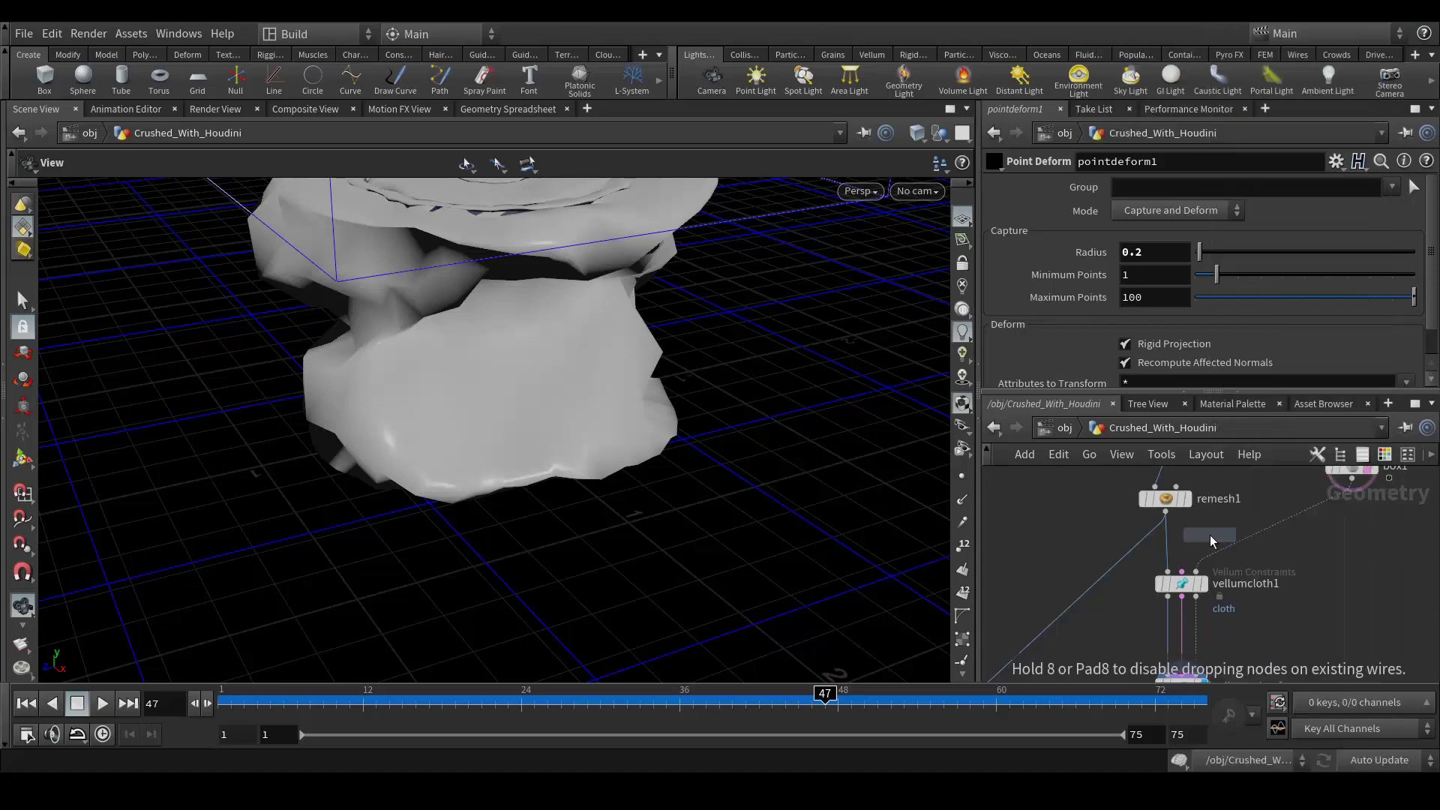
click(1208, 534)
click(1358, 737)
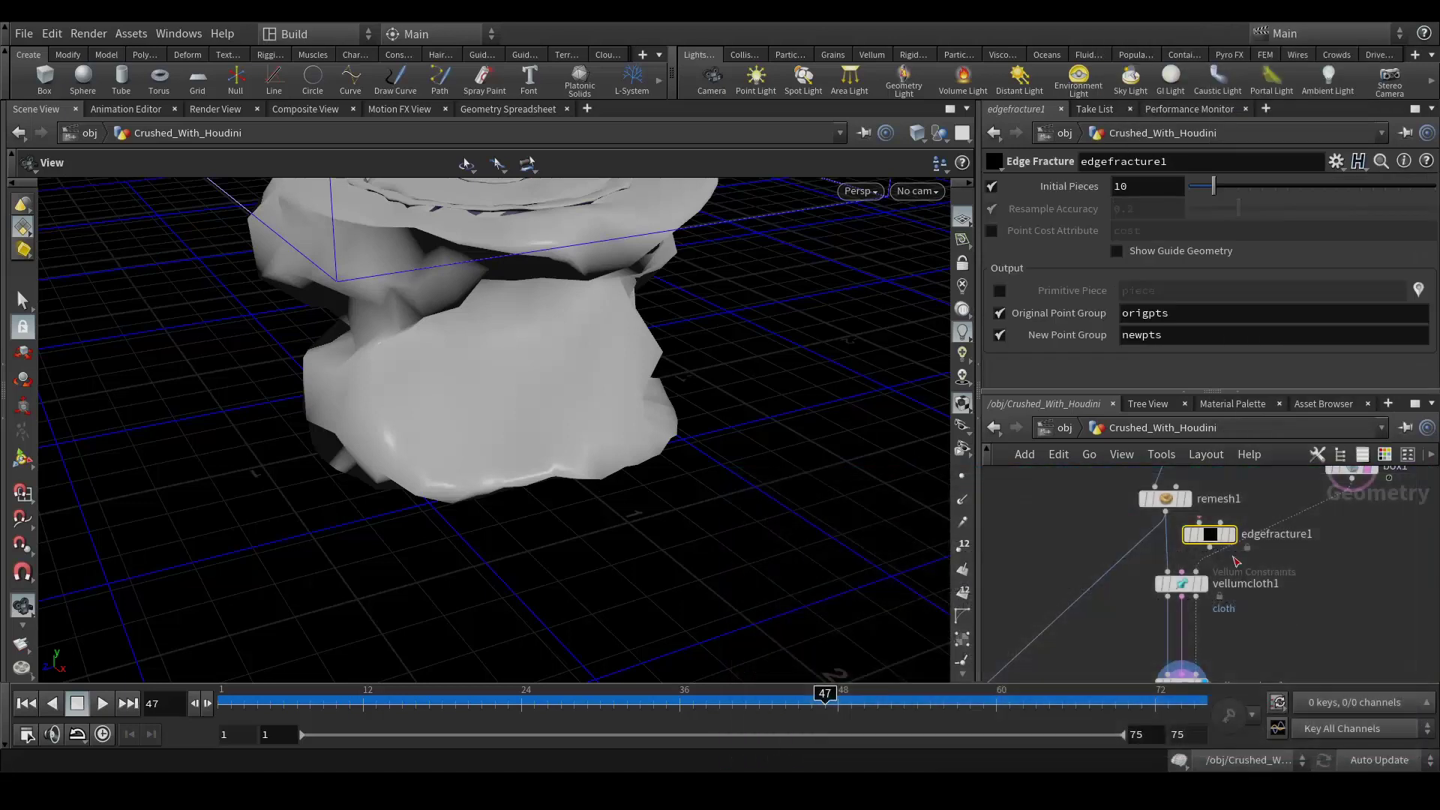
drag(1188, 540, 1185, 551)
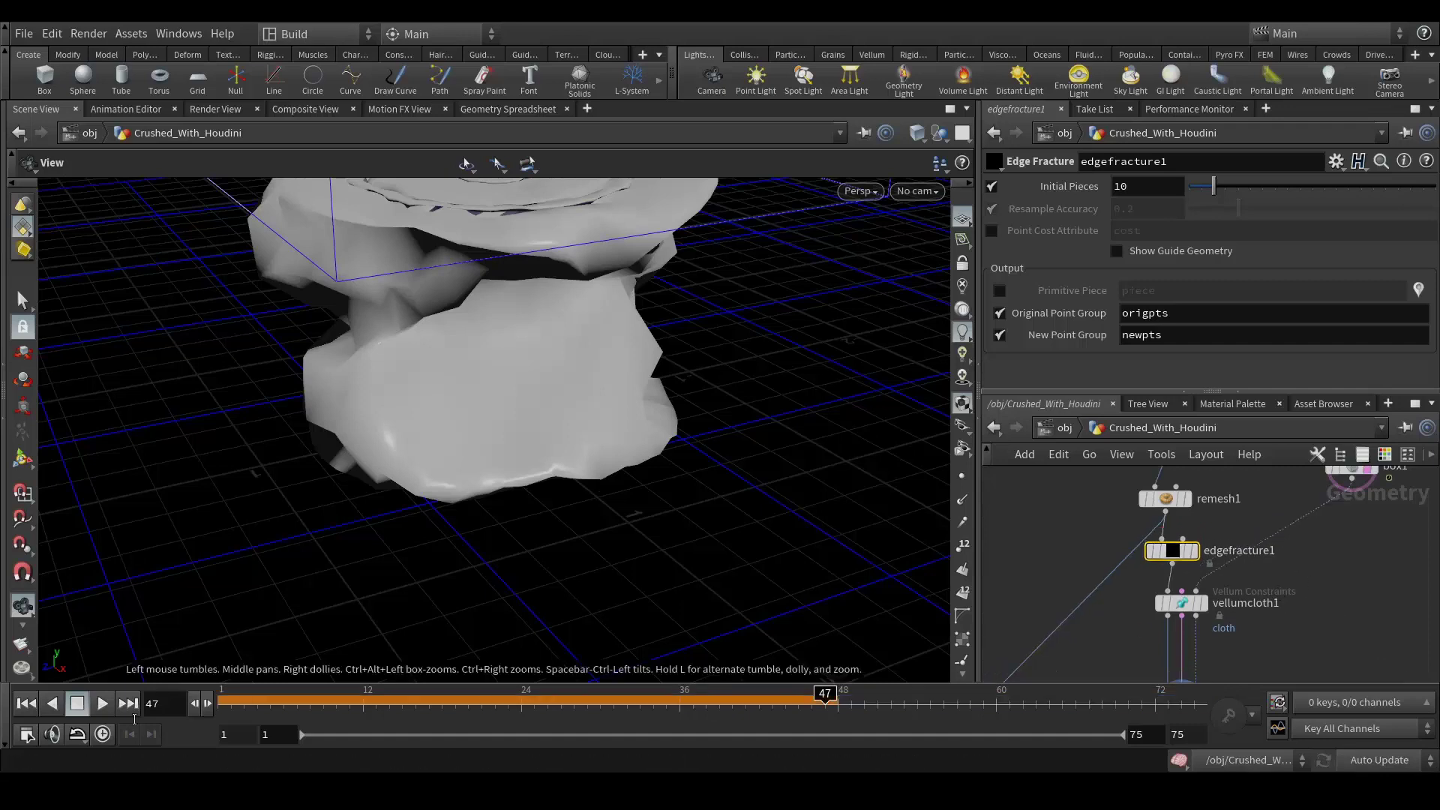
- Display the Edge Fracture result at frame 1, with its Primitive Piece output and Show Guide Geometry enabled
click(26, 703)
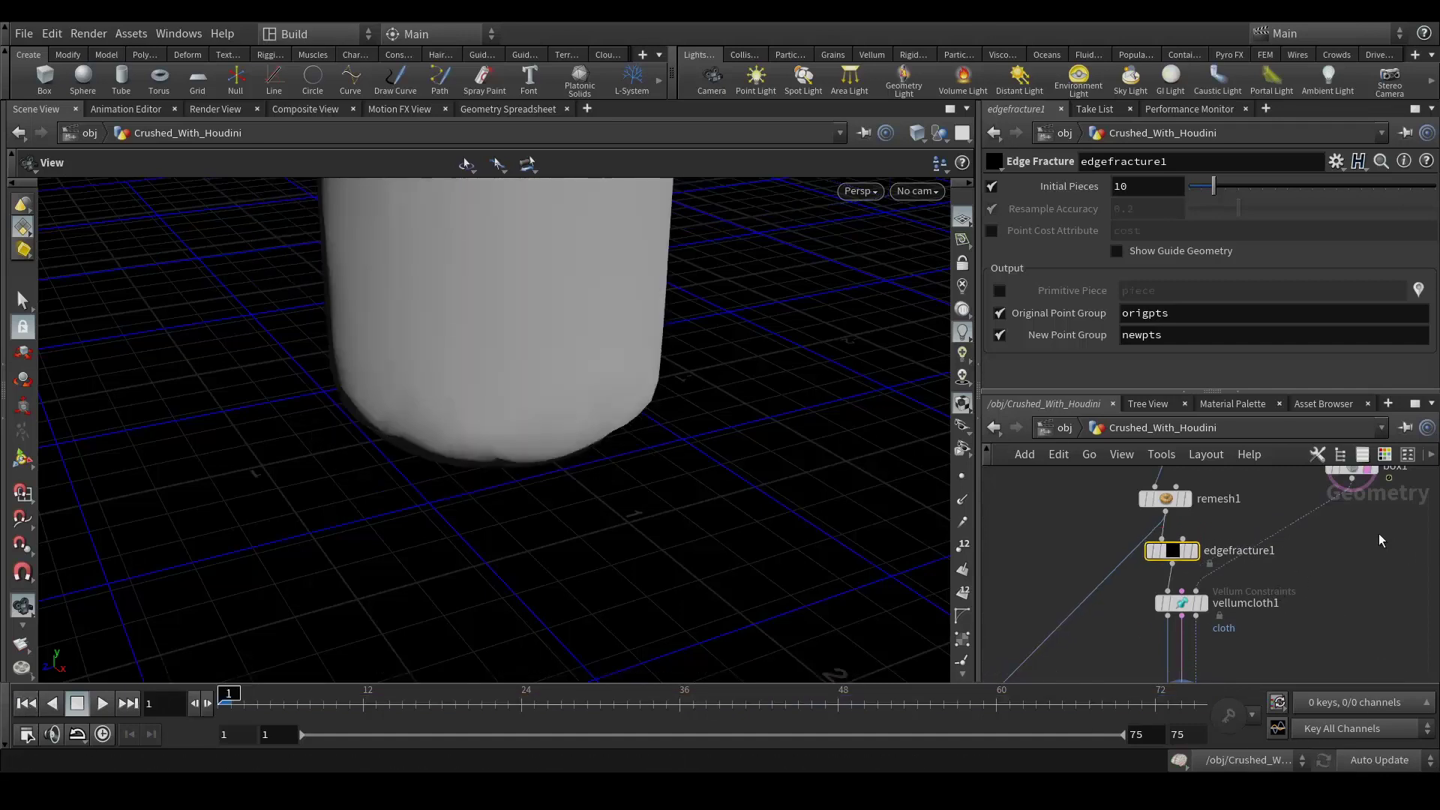
middle_drag(1382, 540, 1361, 606)
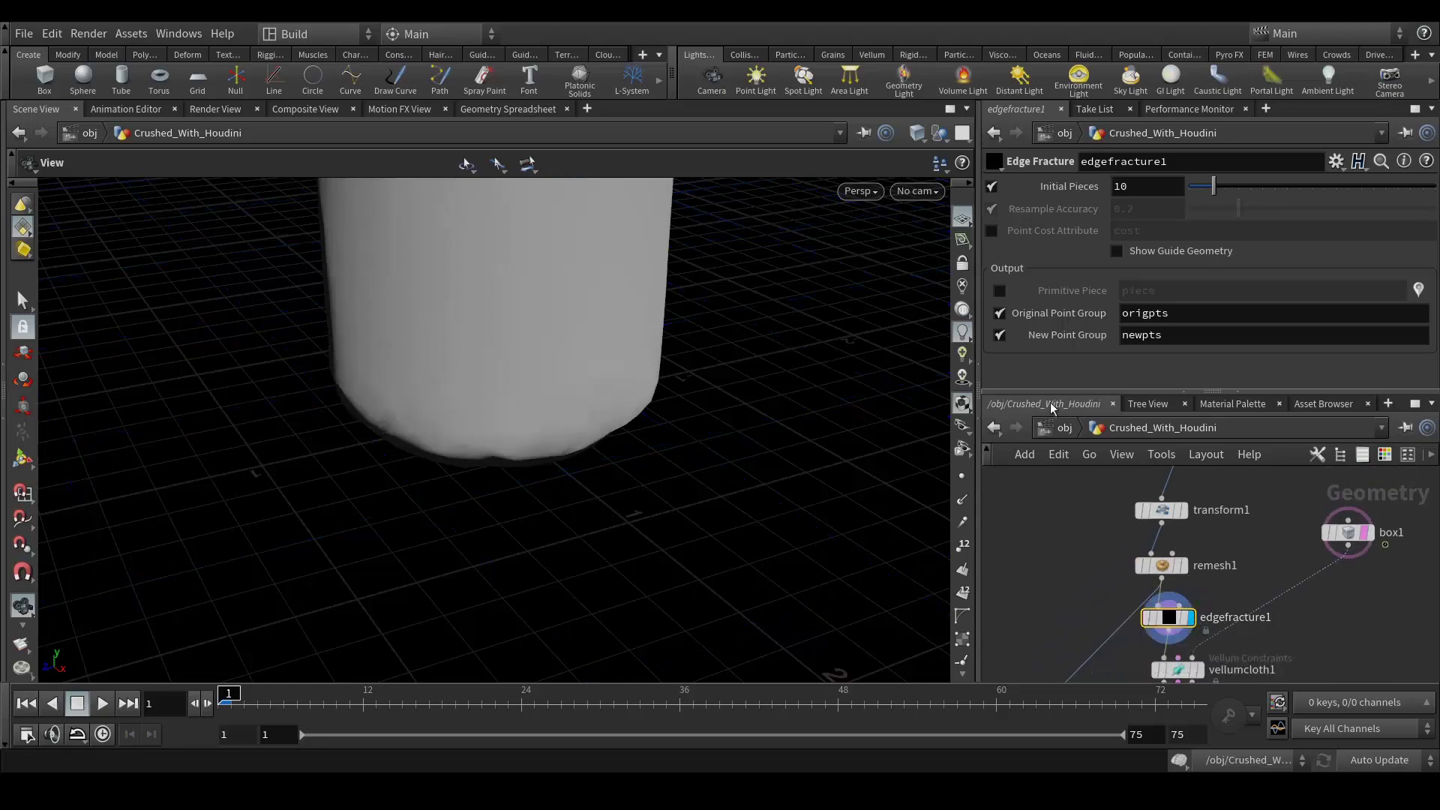
click(1000, 292)
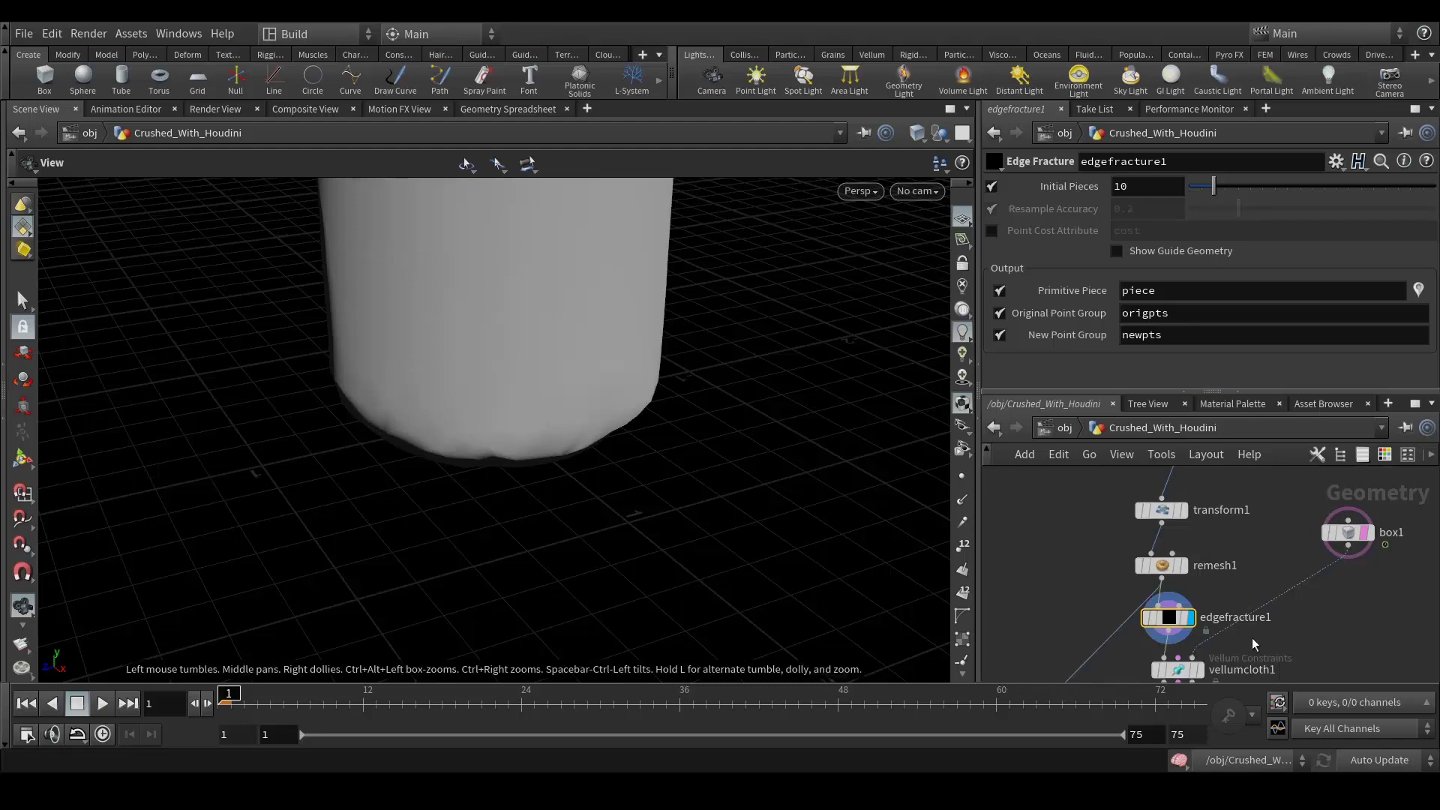
middle_drag(1258, 530, 1272, 588)
scroll(649, 514, down, 5)
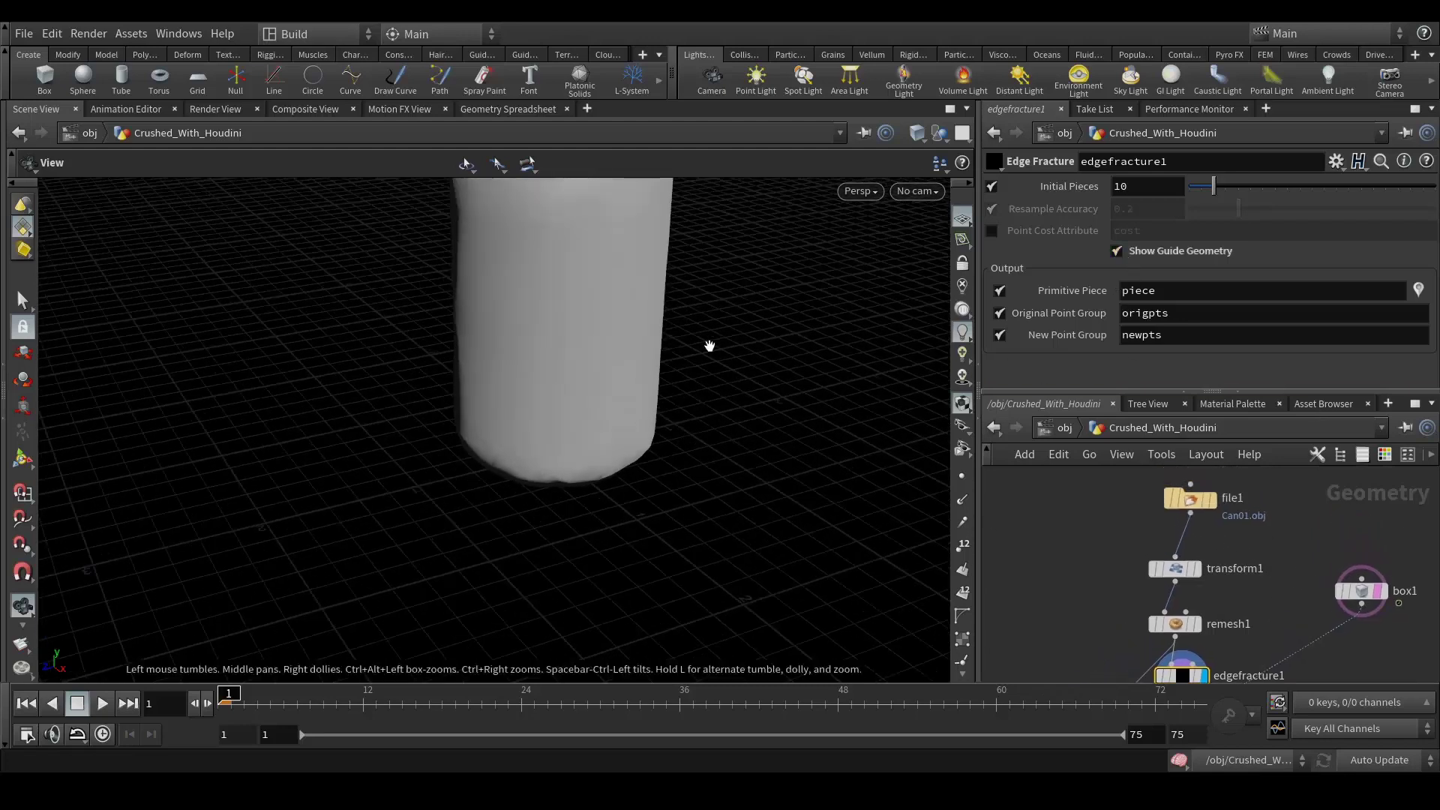
middle_drag(745, 283, 720, 455)
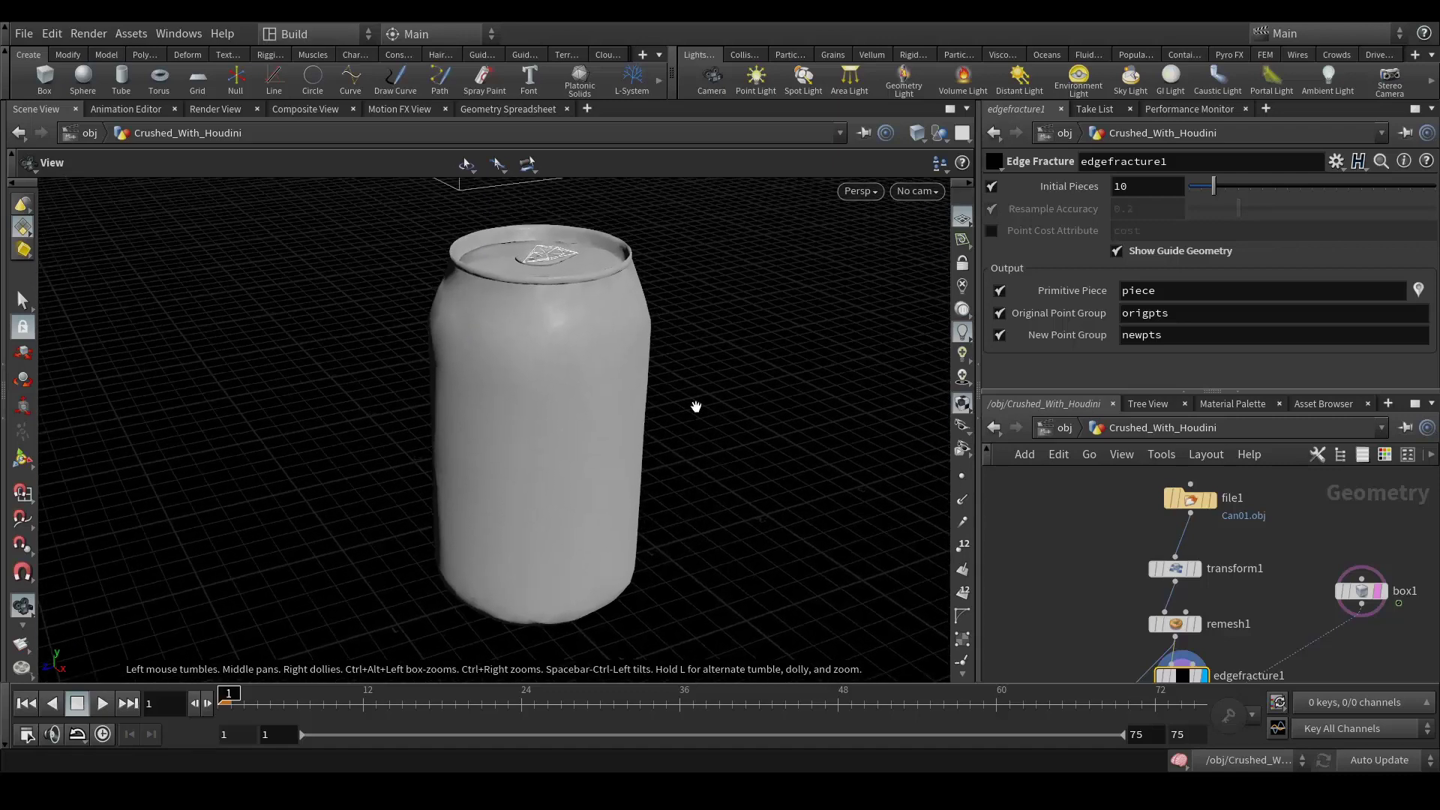
right_drag(665, 356, 714, 377)
middle_drag(713, 378, 790, 386)
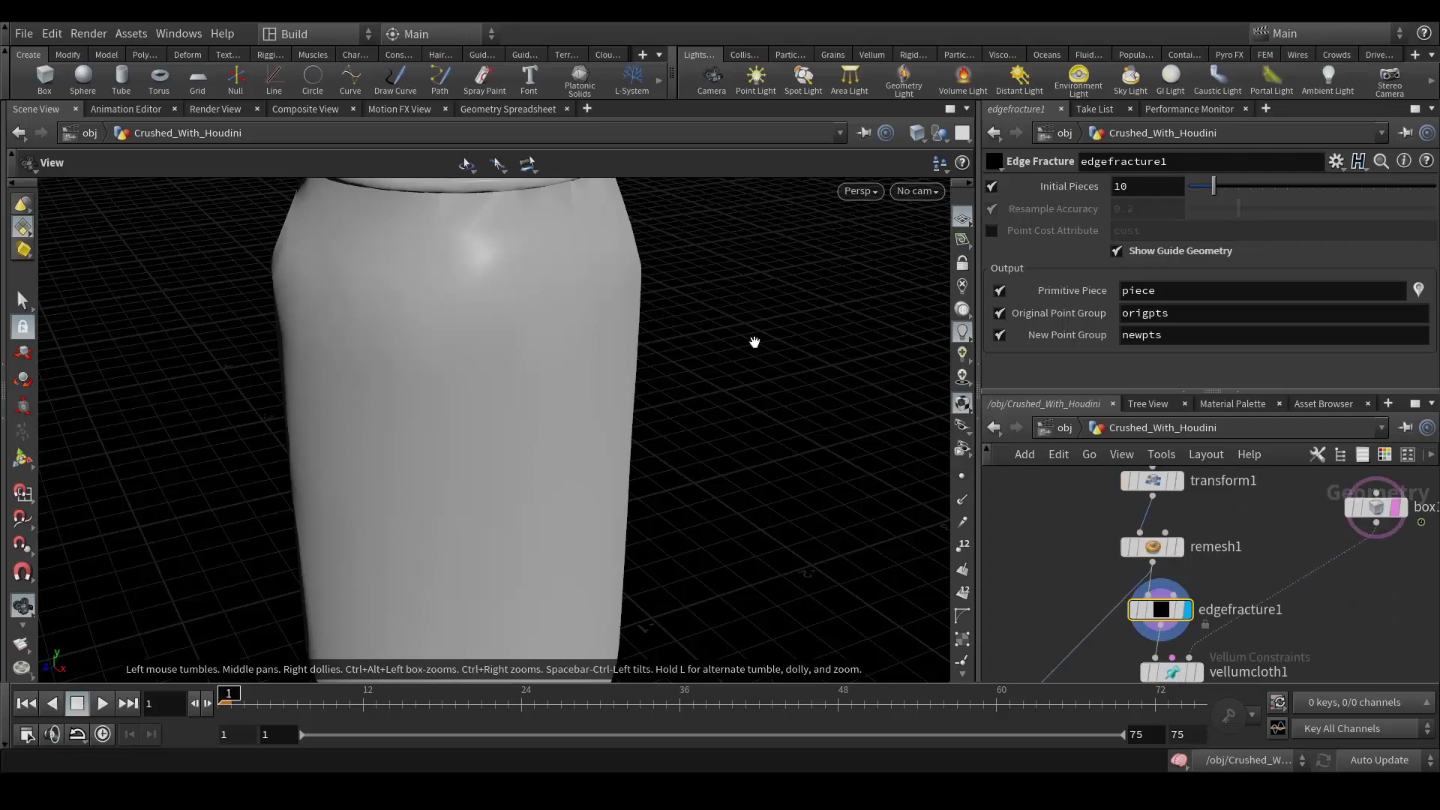
- Set the Original Point Group name to origpts3 and visualize the piece attribute as colors on the can
middle_drag(1378, 312, 1410, 308)
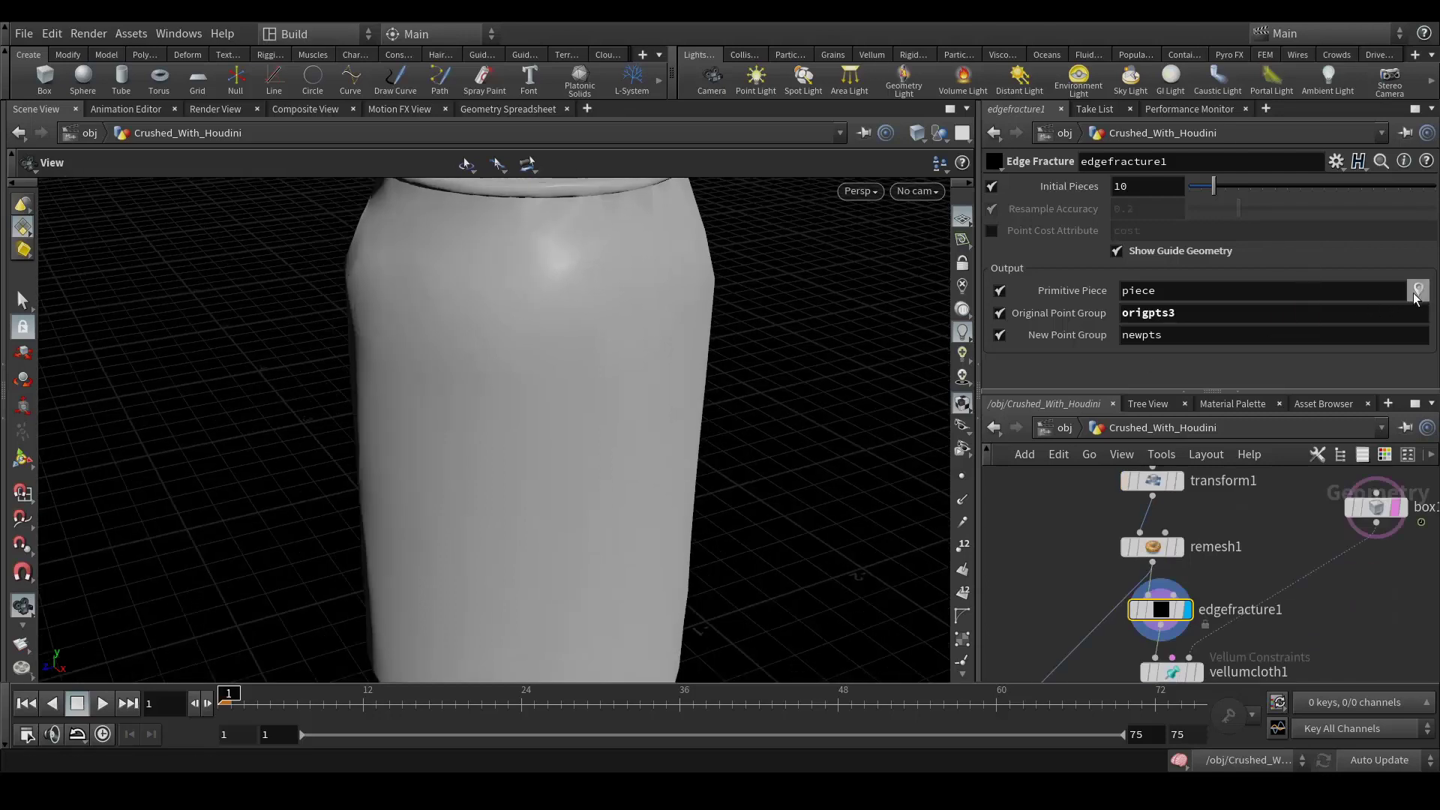
click(1414, 299)
middle_drag(848, 291, 873, 415)
scroll(687, 338, down, 2)
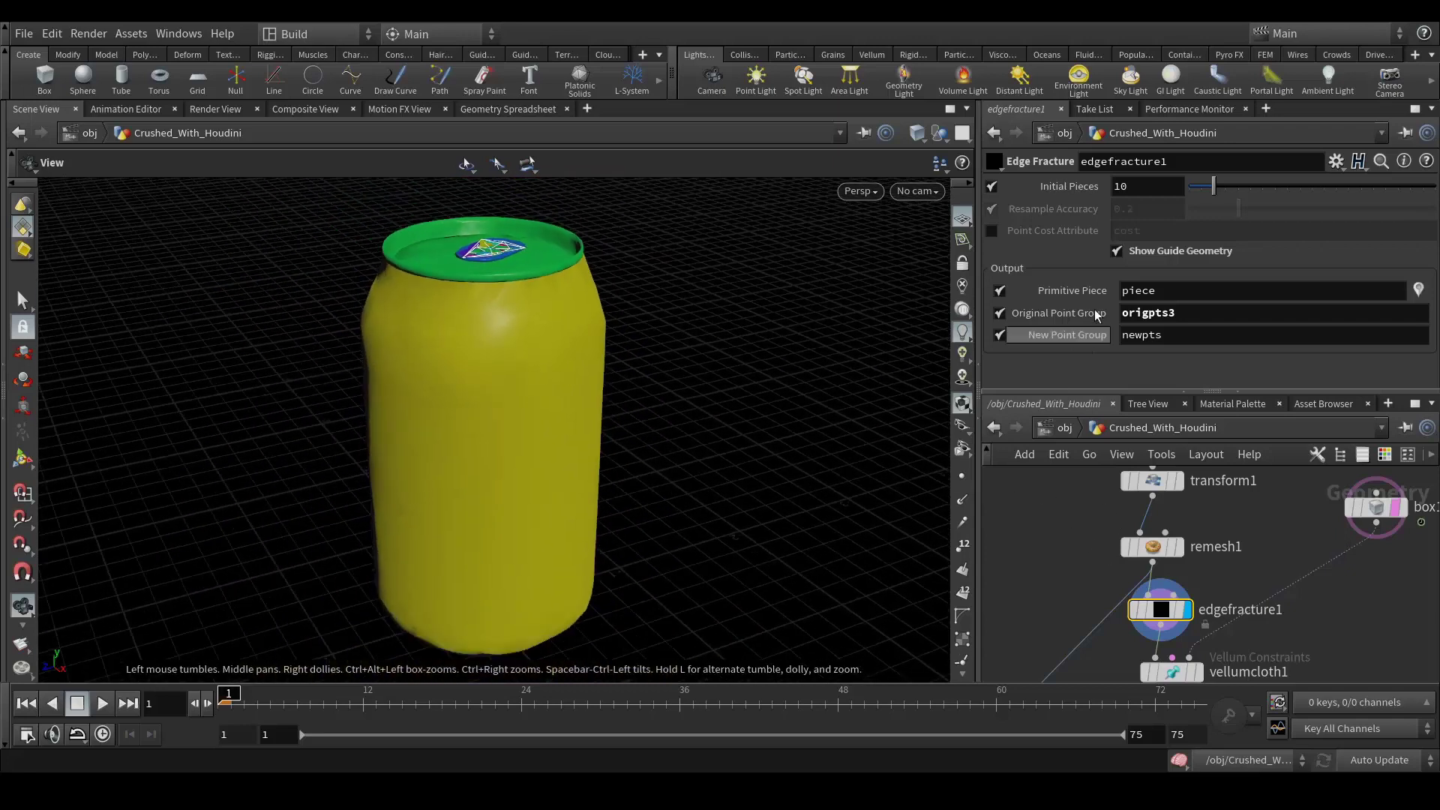
- Set the Edge Fracture's Initial Pieces to 22, inspect the fracture pattern, and turn off the Primitive Piece output
click(1112, 186)
text(22)
key(Return)
middle_drag(832, 390, 722, 411)
mouse_move(722, 411)
mouse_down()
mouse_move(855, 392)
mouse_move(845, 444)
mouse_move(700, 312)
mouse_move(700, 392)
mouse_up()
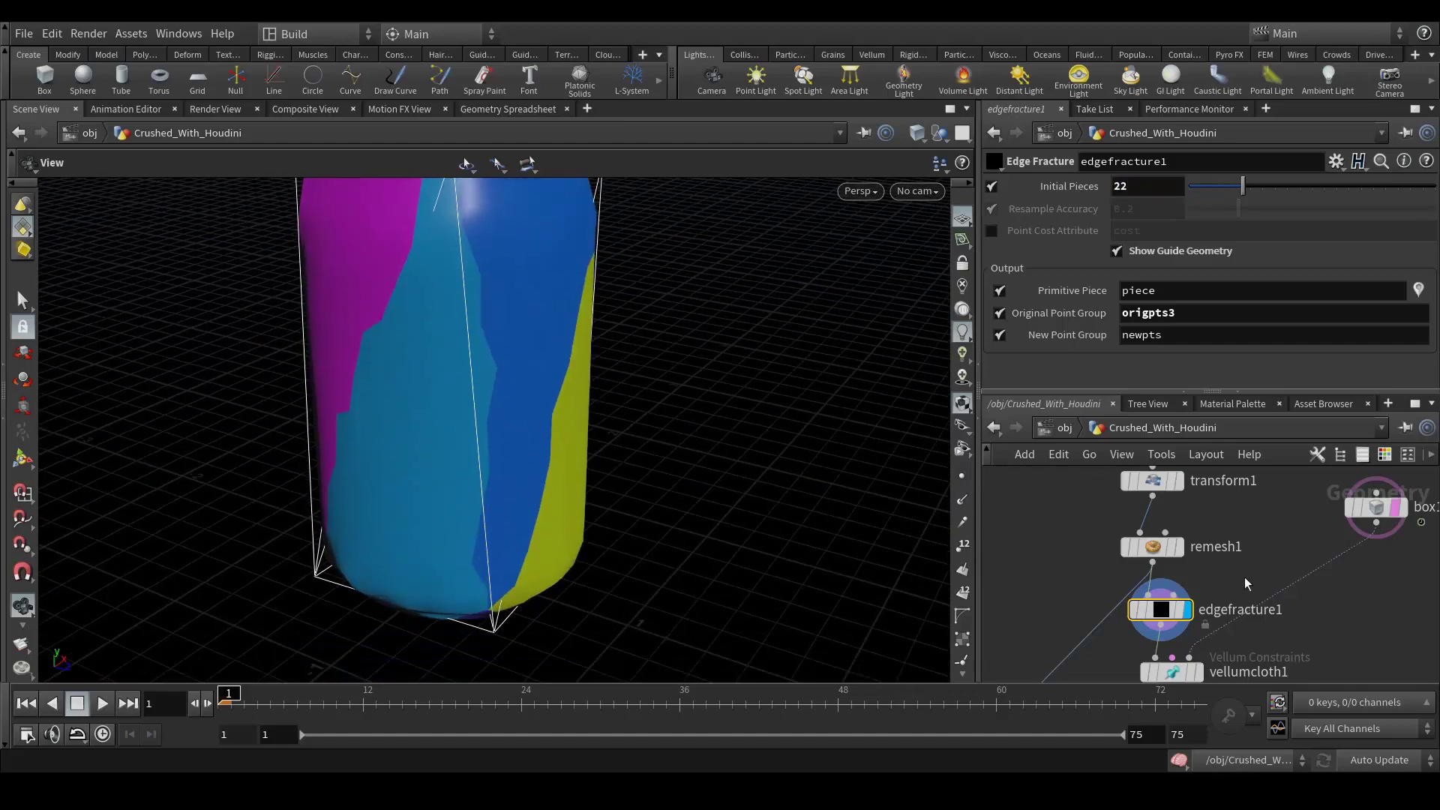
middle_drag(1254, 546, 1257, 515)
click(999, 290)
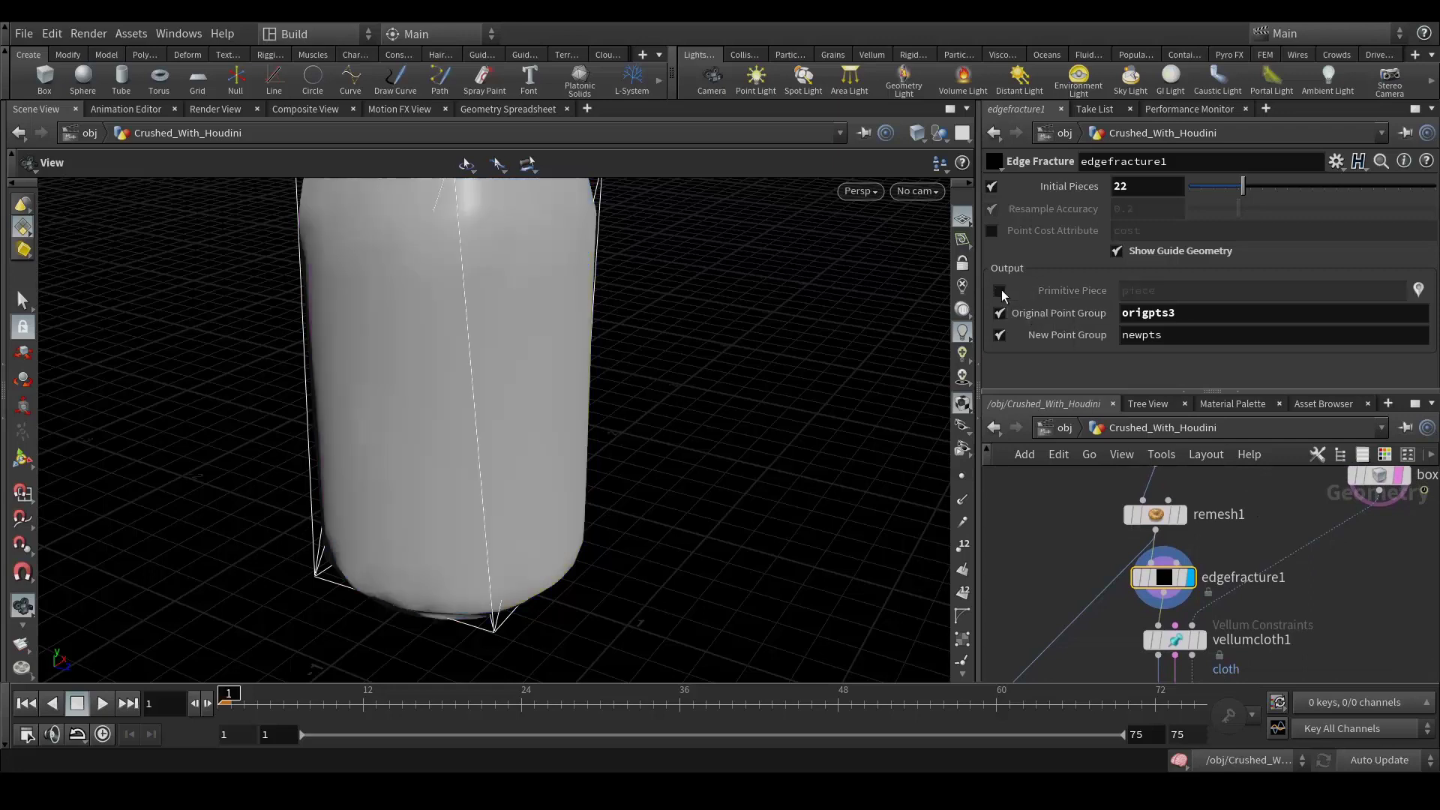
- Add a Vellum Weld Points node and insert it between vellumcloth1 and vellumsolver1
scroll(1376, 659, down, 3)
middle_drag(1357, 634, 1280, 628)
scroll(1311, 578, up, 3)
drag(1292, 568, 1305, 582)
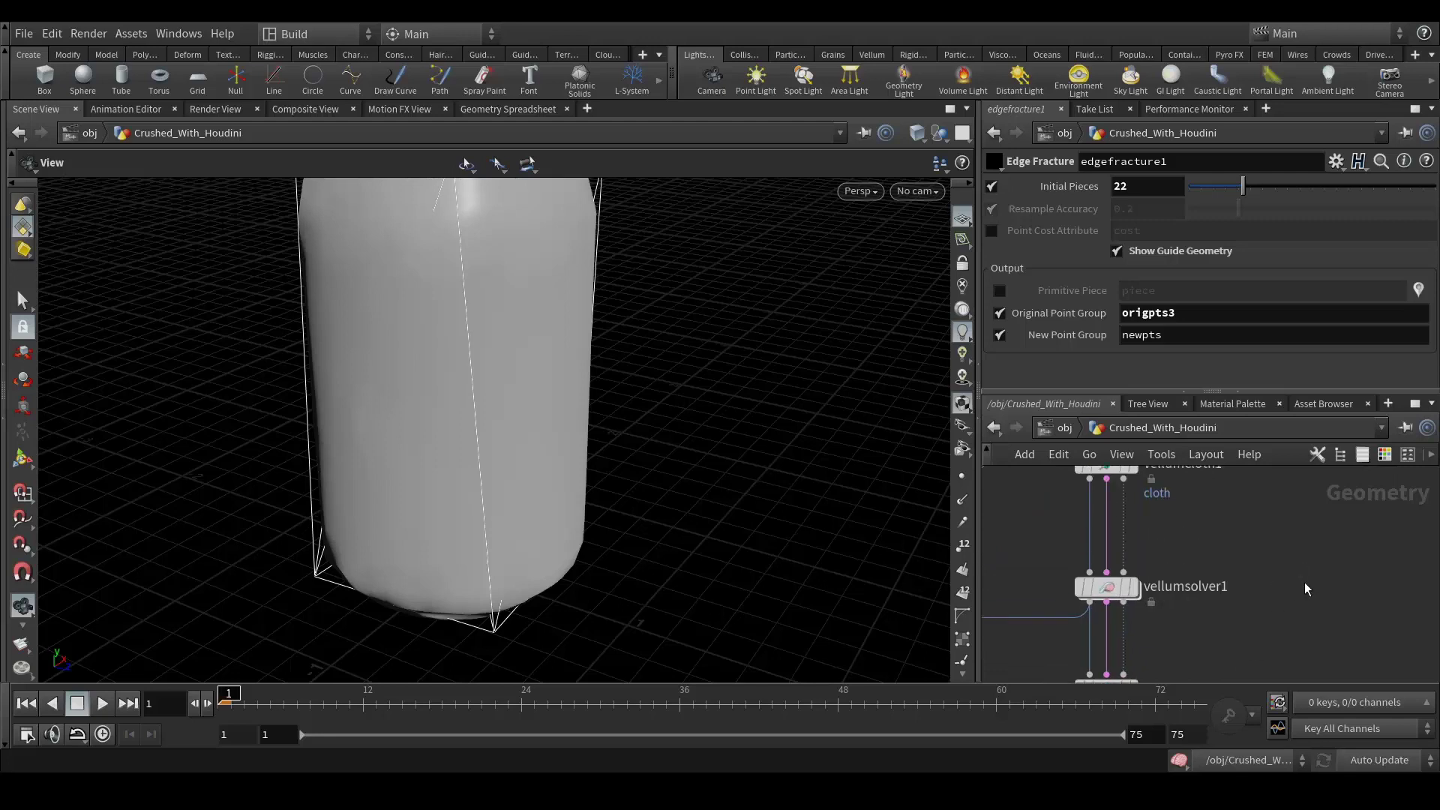
key(Tab)
text(ve)
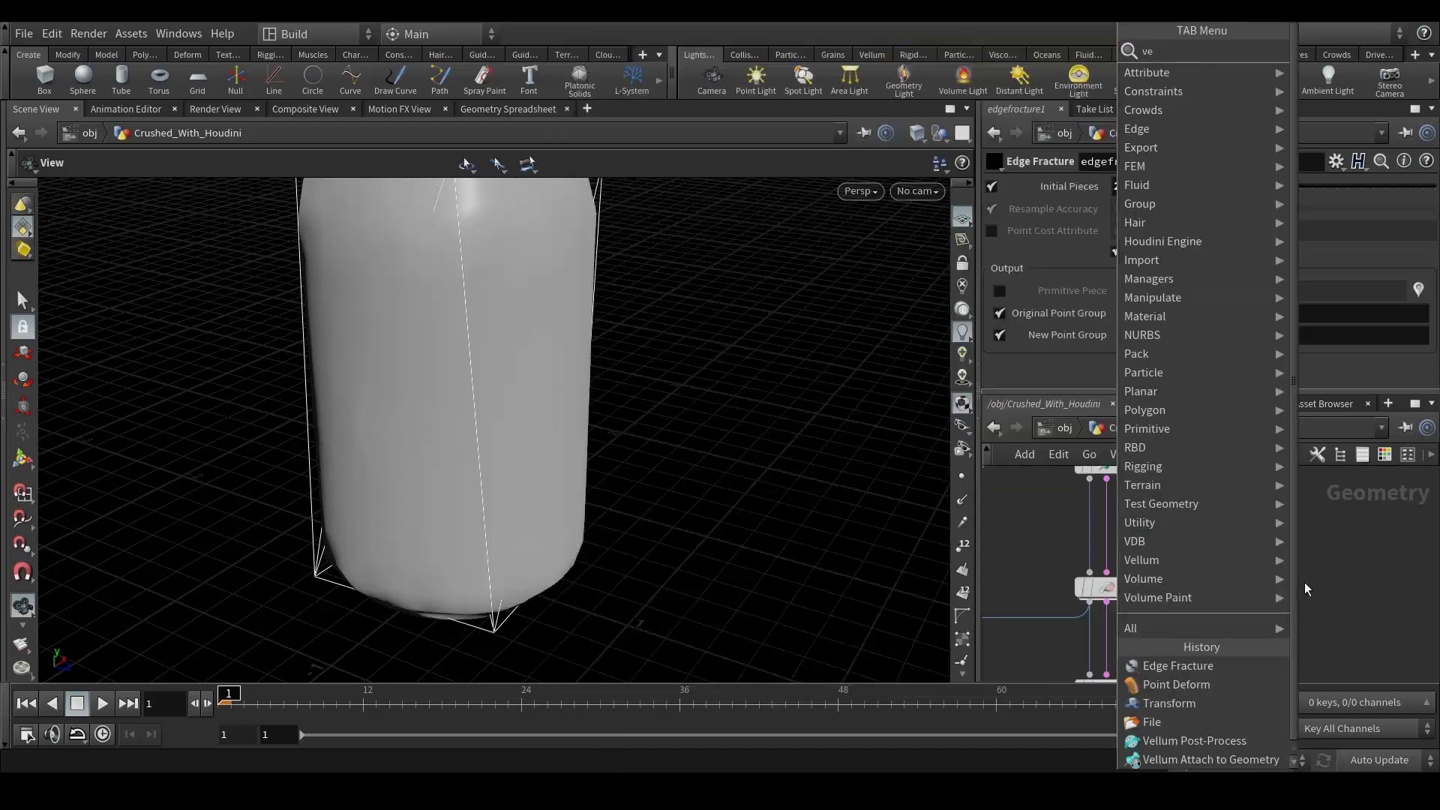
text(llum weld)
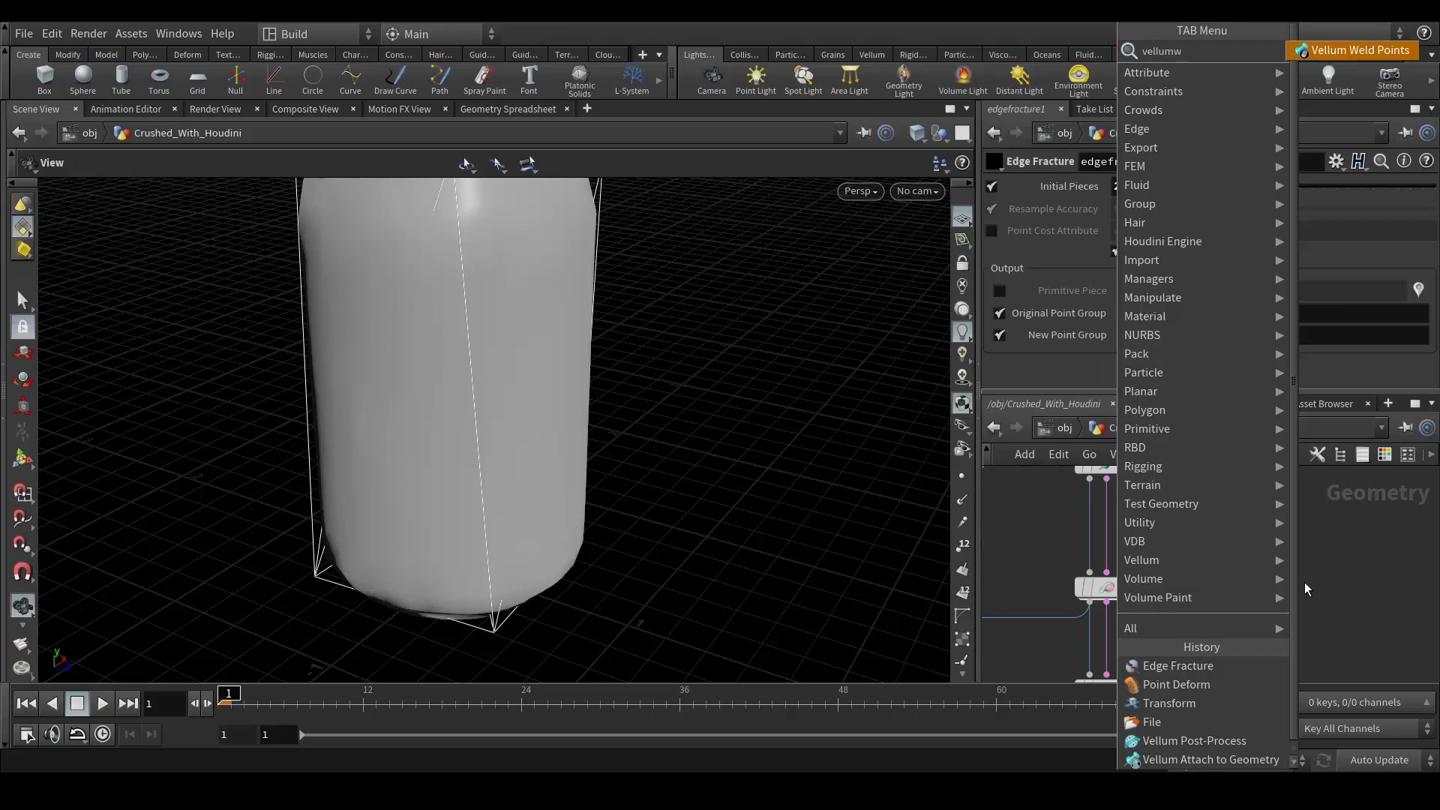
key(Return)
drag(1305, 589, 1107, 541)
scroll(1267, 285, up, 5)
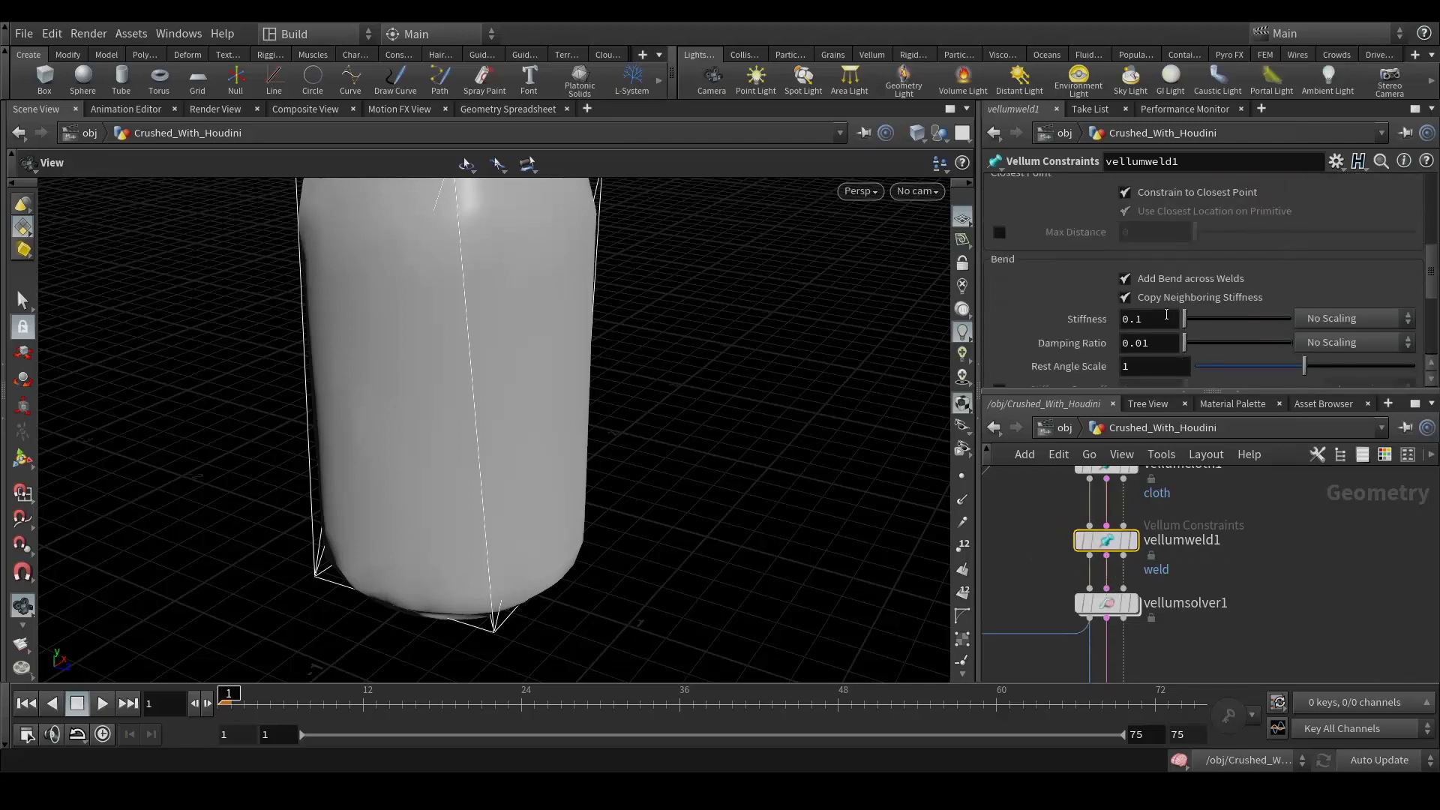
- Set the weld constraint's bend Stiffness to 1 and enable Breaking with a Threshold of 0.005
double_click(1148, 319)
text(1)
key(Return)
scroll(1300, 226, down, 3)
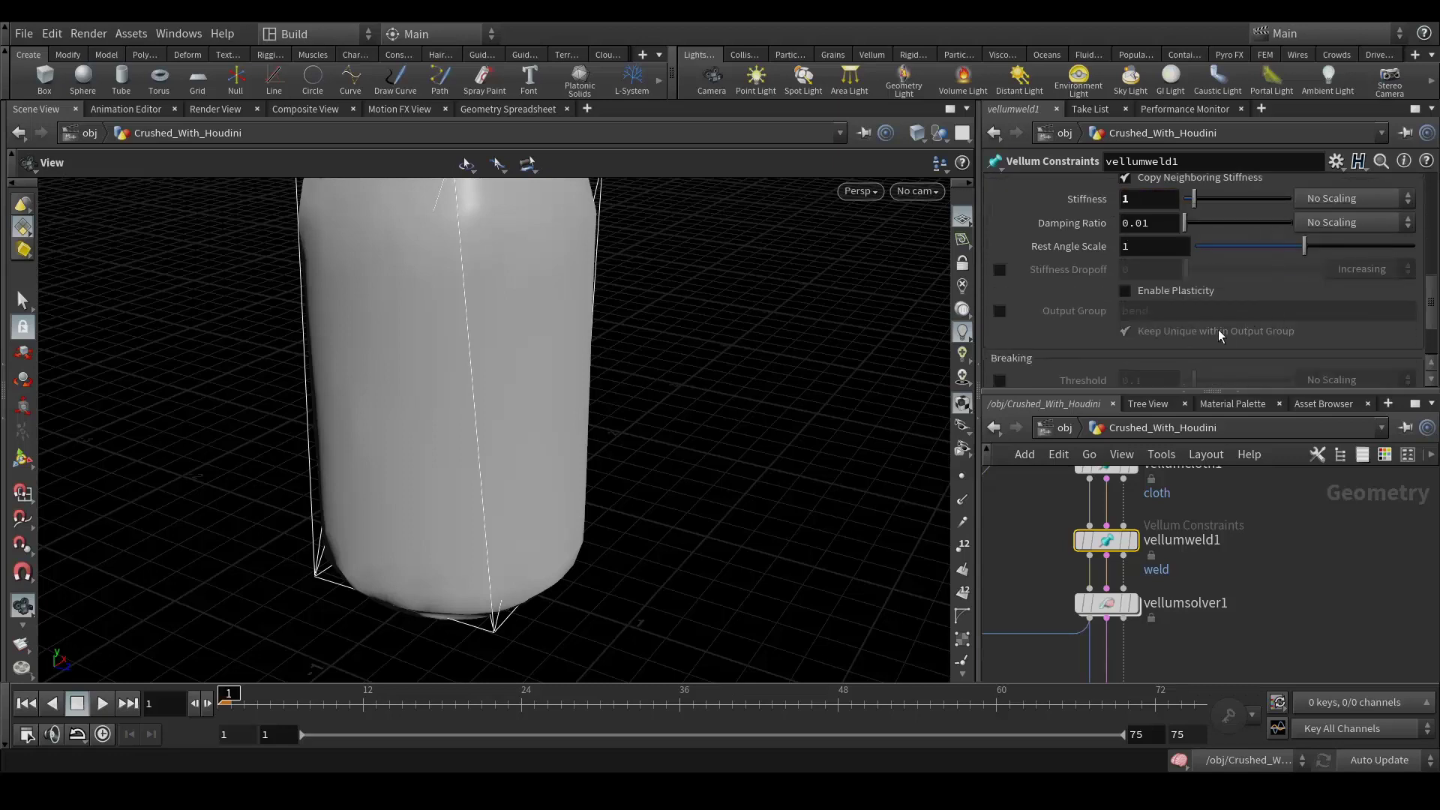
click(999, 381)
scroll(1072, 357, down, 3)
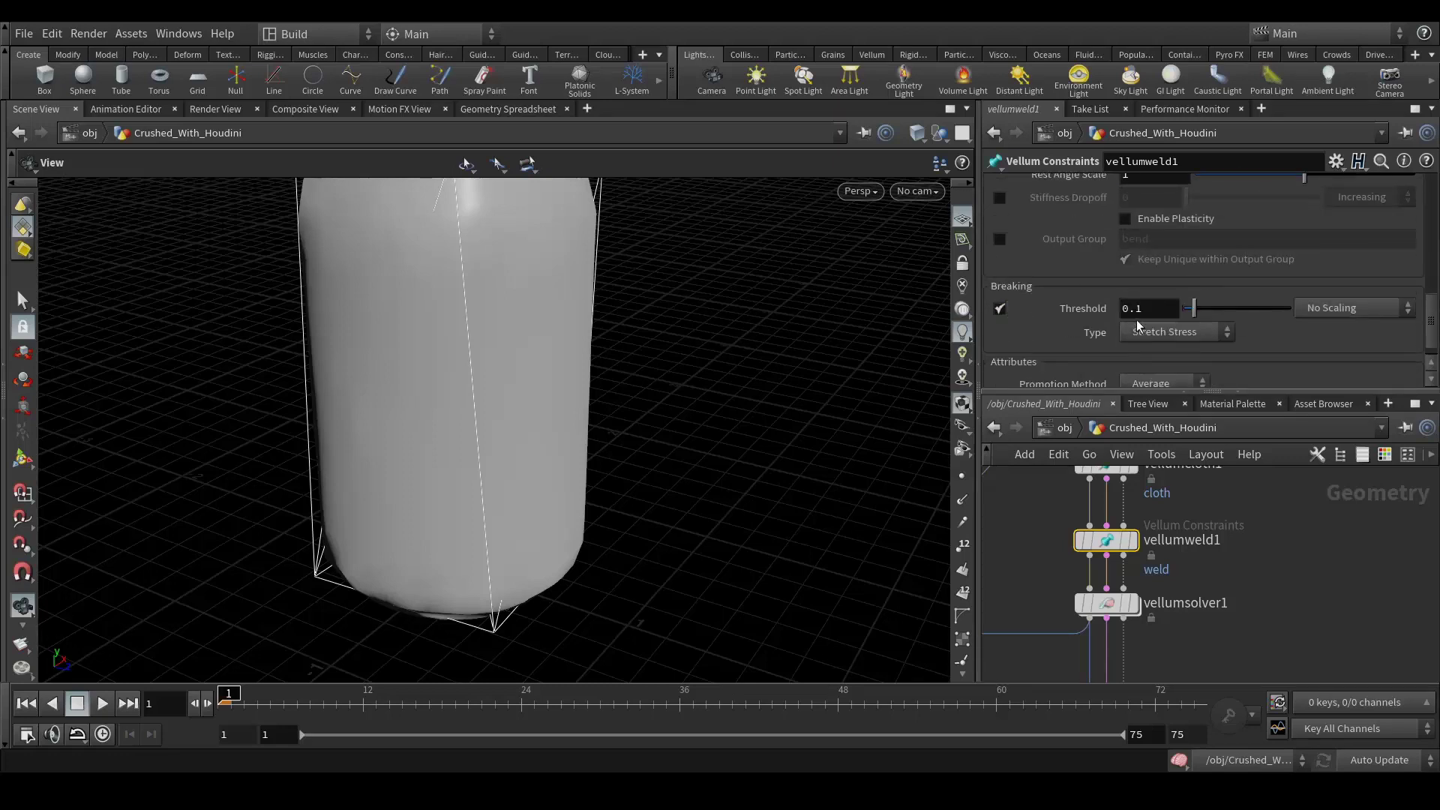
double_click(1123, 309)
text(0.005)
key(Return)
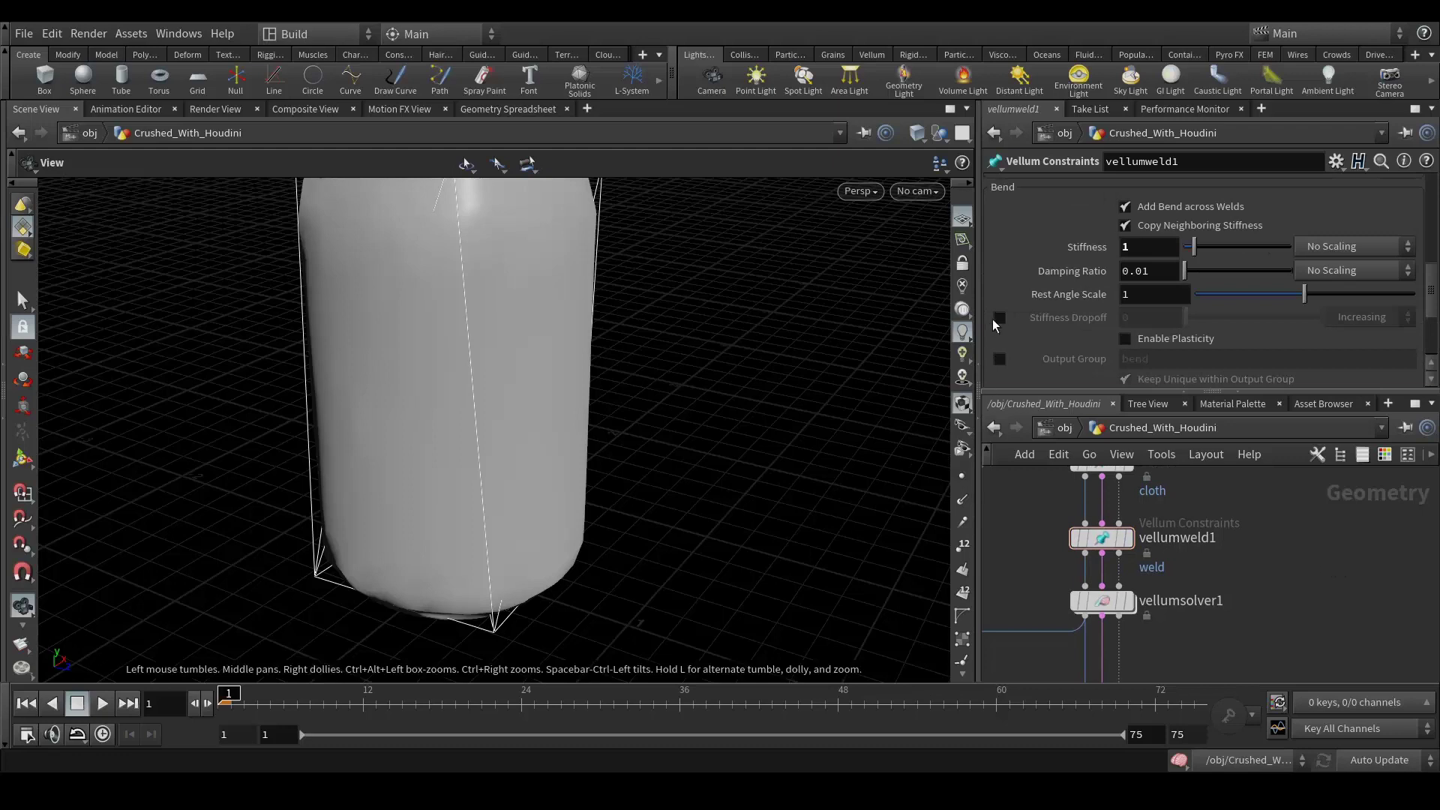
- Enable the weld constraint's Stiffness Dropoff and set it to 1
click(999, 318)
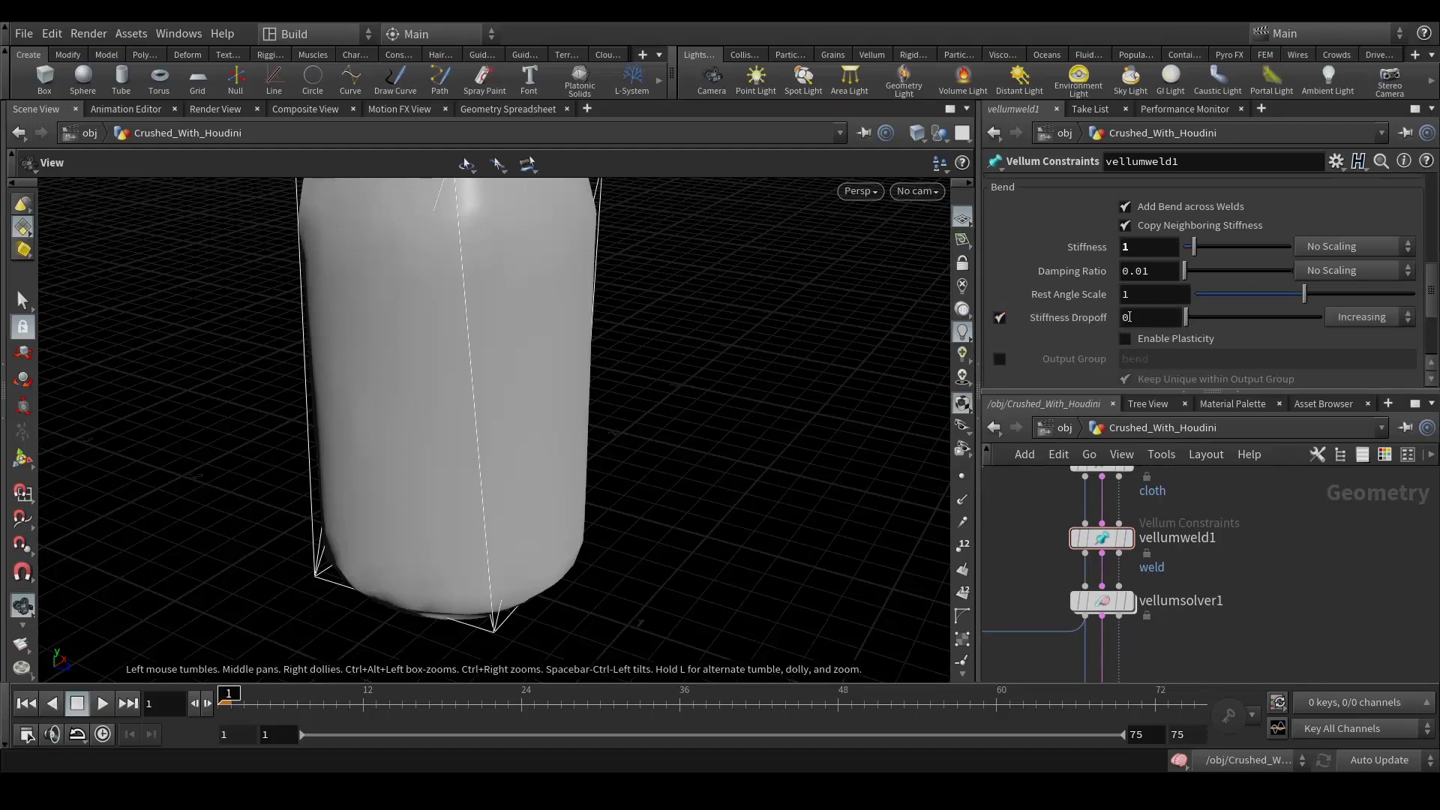
text(1)
key(Return)
scroll(1285, 334, down, 5)
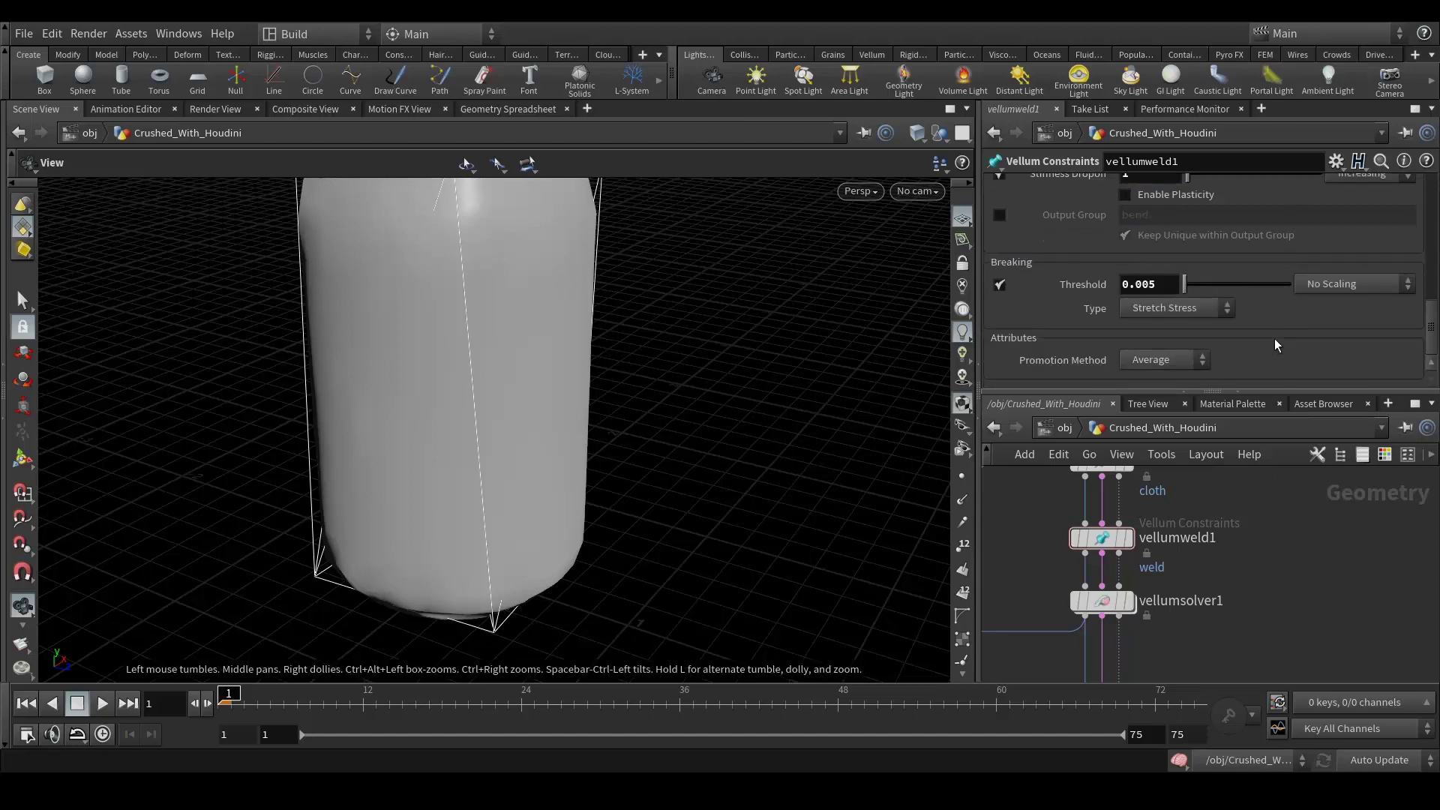
- Display the Vellum solver's result and scrub through the simulation to frame 64 to examine the tearing can
scroll(1315, 623, down, 5)
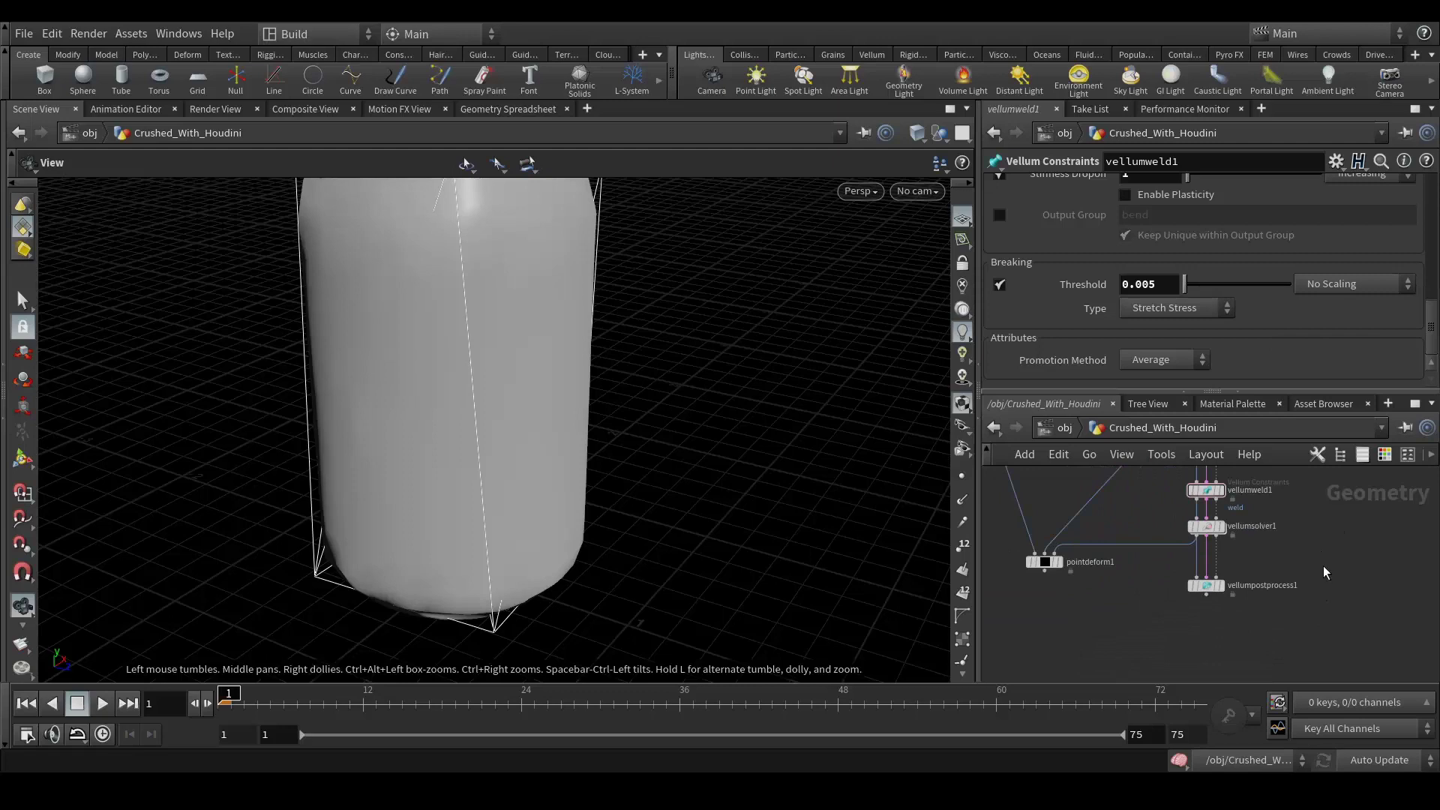
middle_drag(1320, 564, 1324, 582)
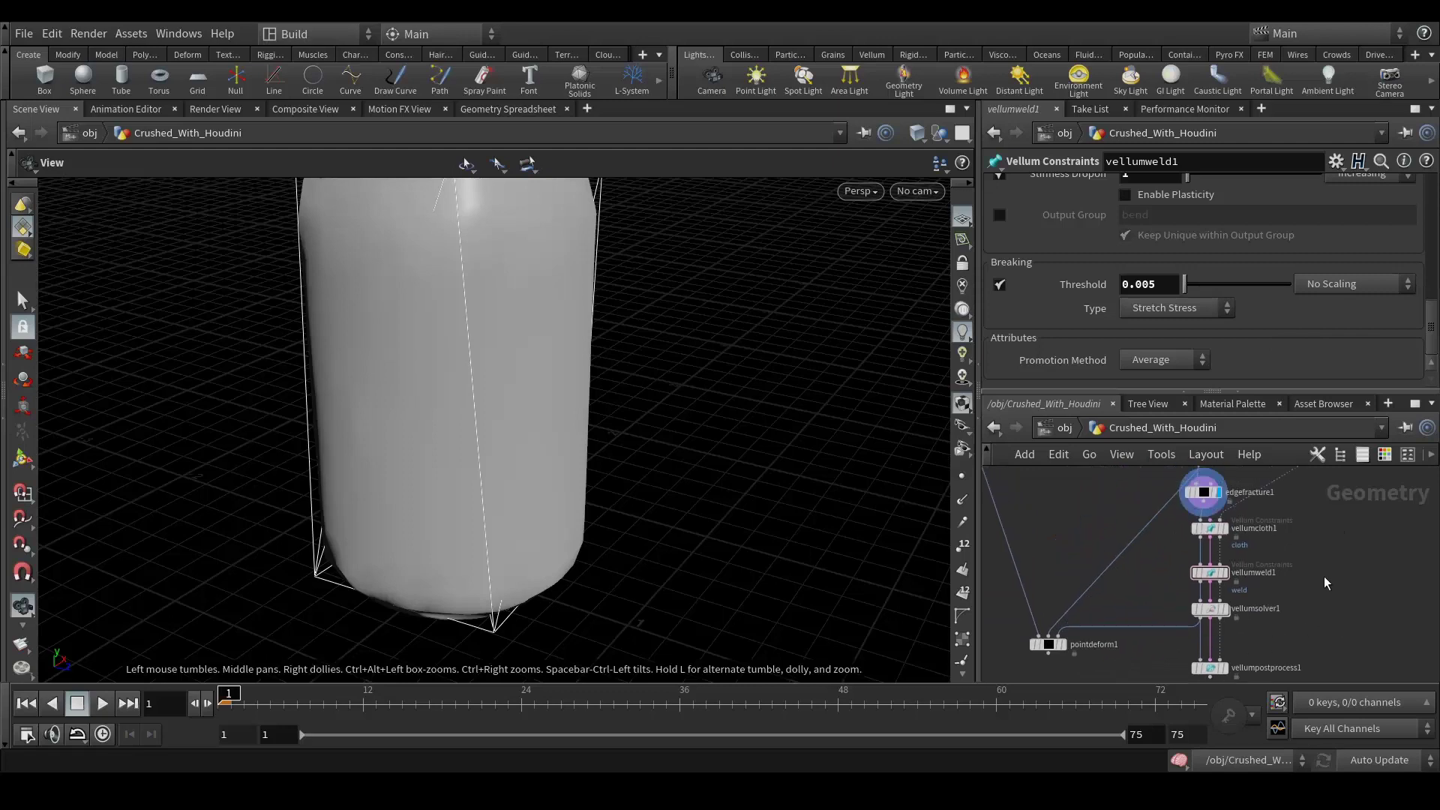
click(1224, 608)
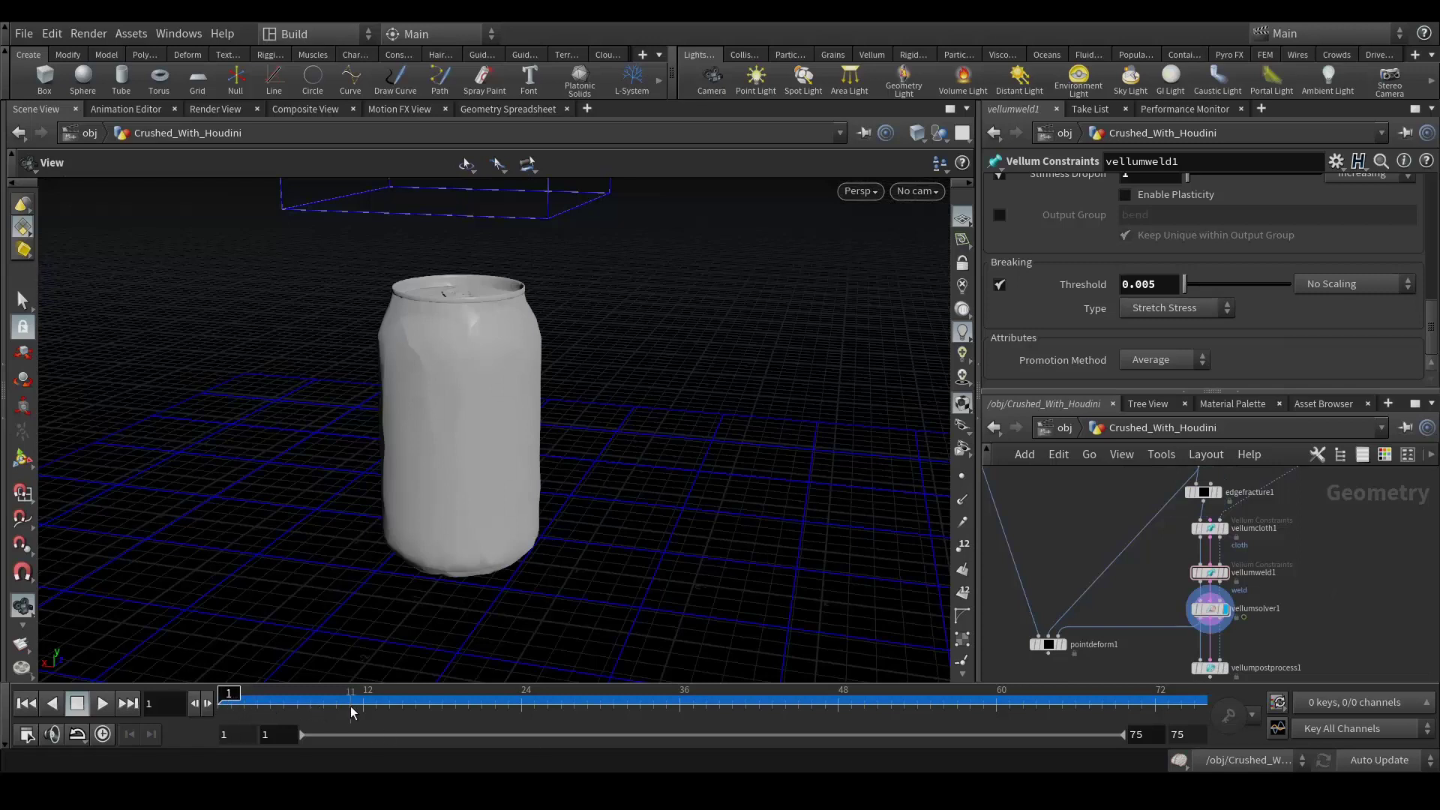
drag(354, 710, 1049, 711)
- Add a ROP Alembic Output node connected to the output of the Vellum Post-Process node
middle_drag(1325, 611, 1322, 534)
scroll(1261, 611, up, 4)
middle_drag(1203, 623, 1263, 686)
middle_drag(1087, 645, 1077, 594)
click(1268, 562)
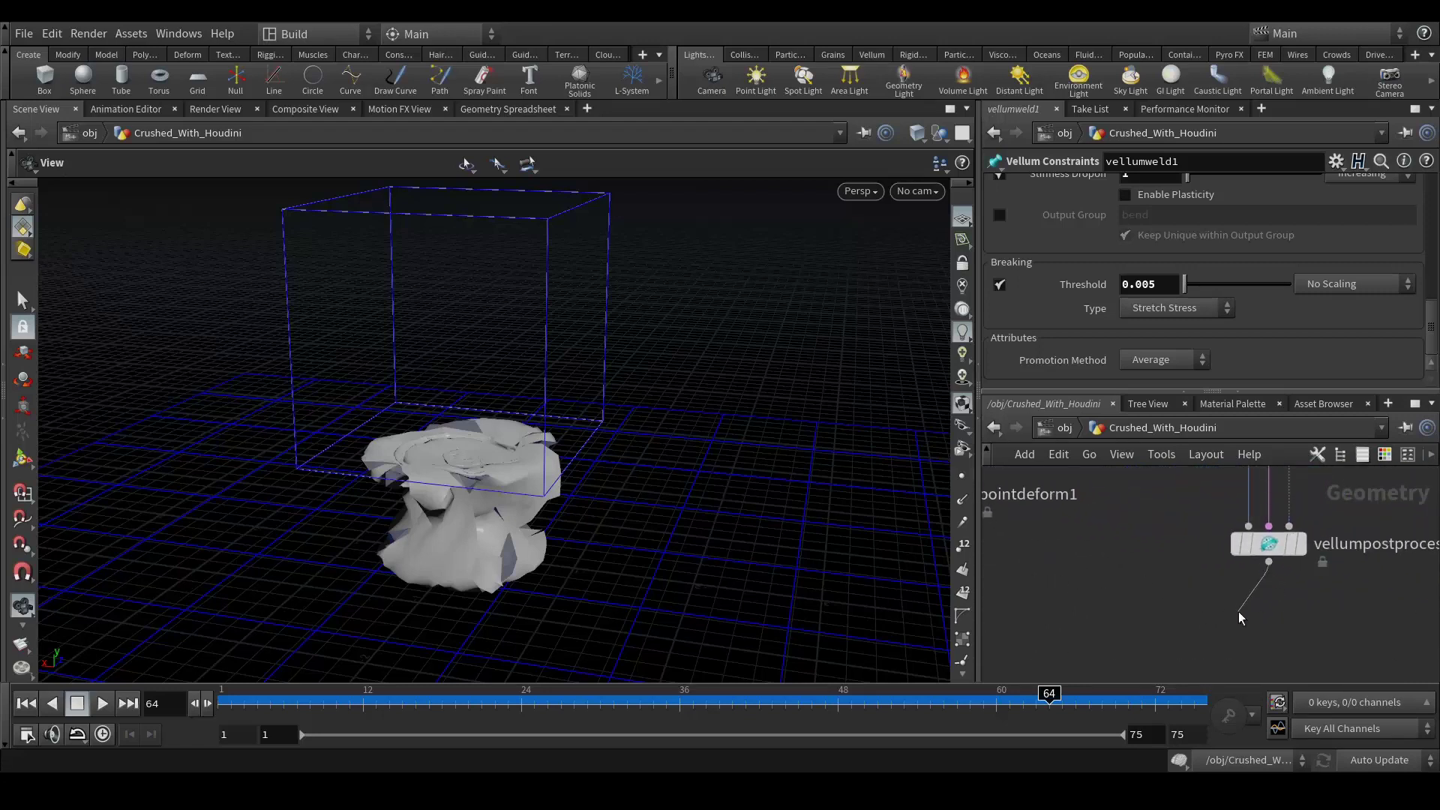
key(Tab)
text(rop)
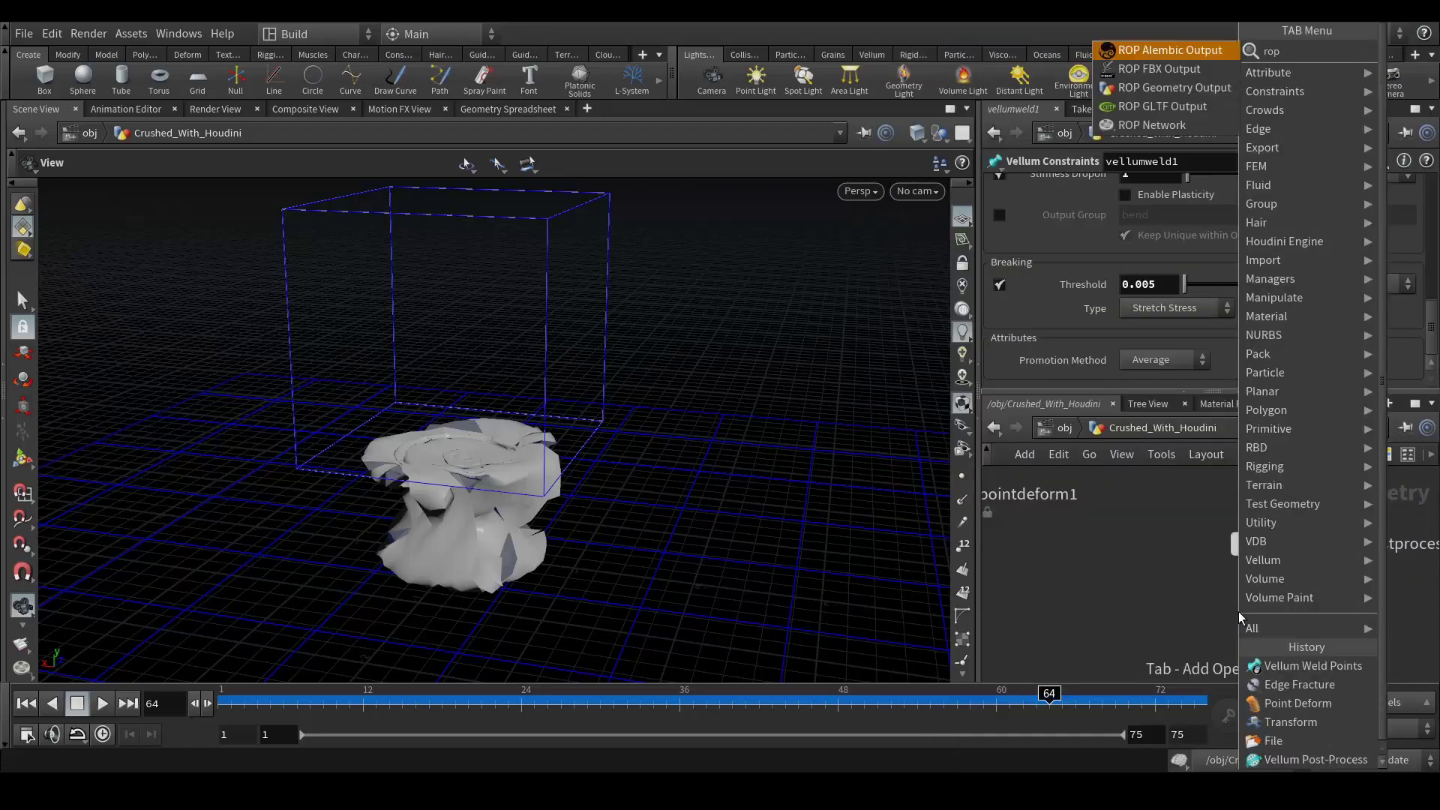
key(Return)
click(1238, 614)
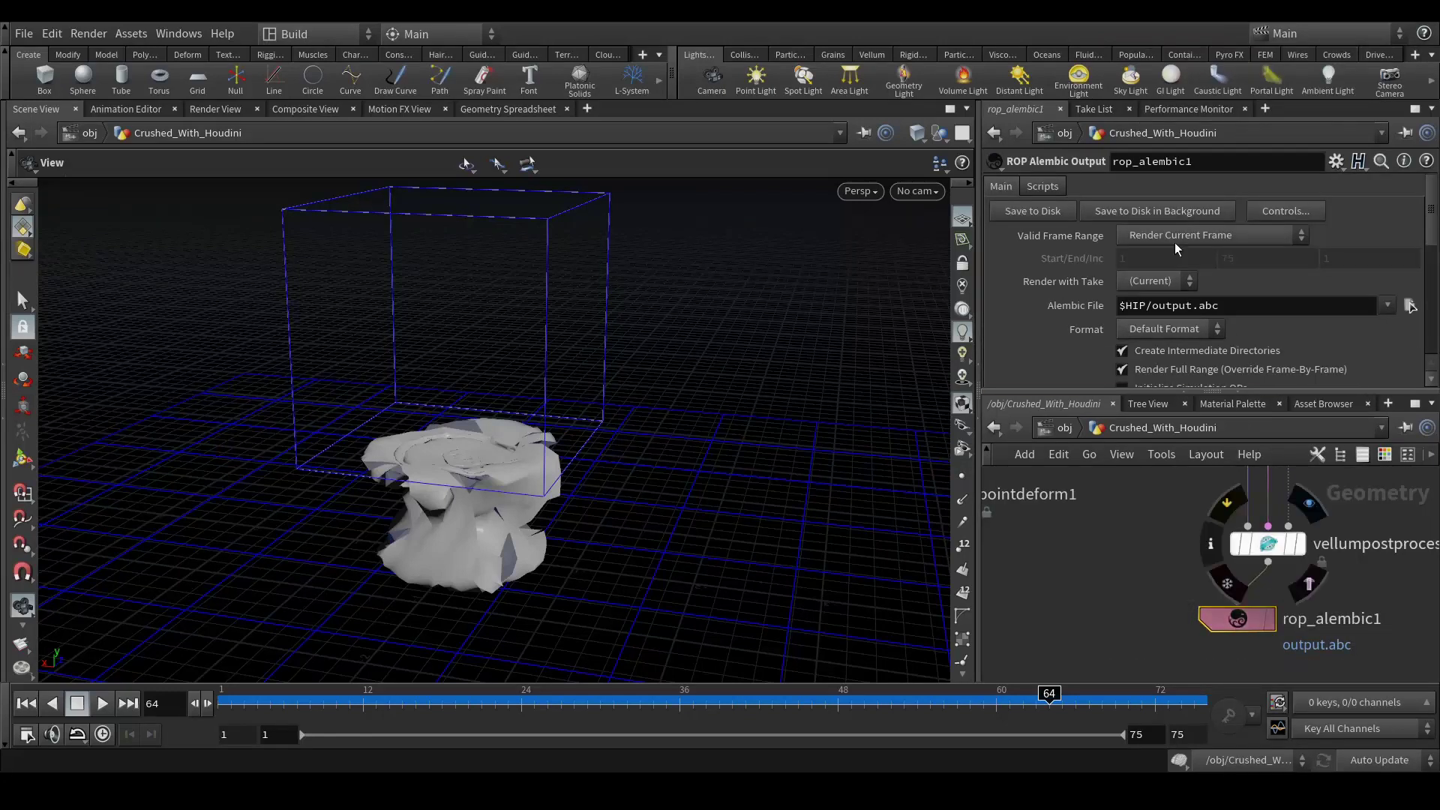
- Set the Alembic output to Render Frame Range and its take to Main
click(1196, 235)
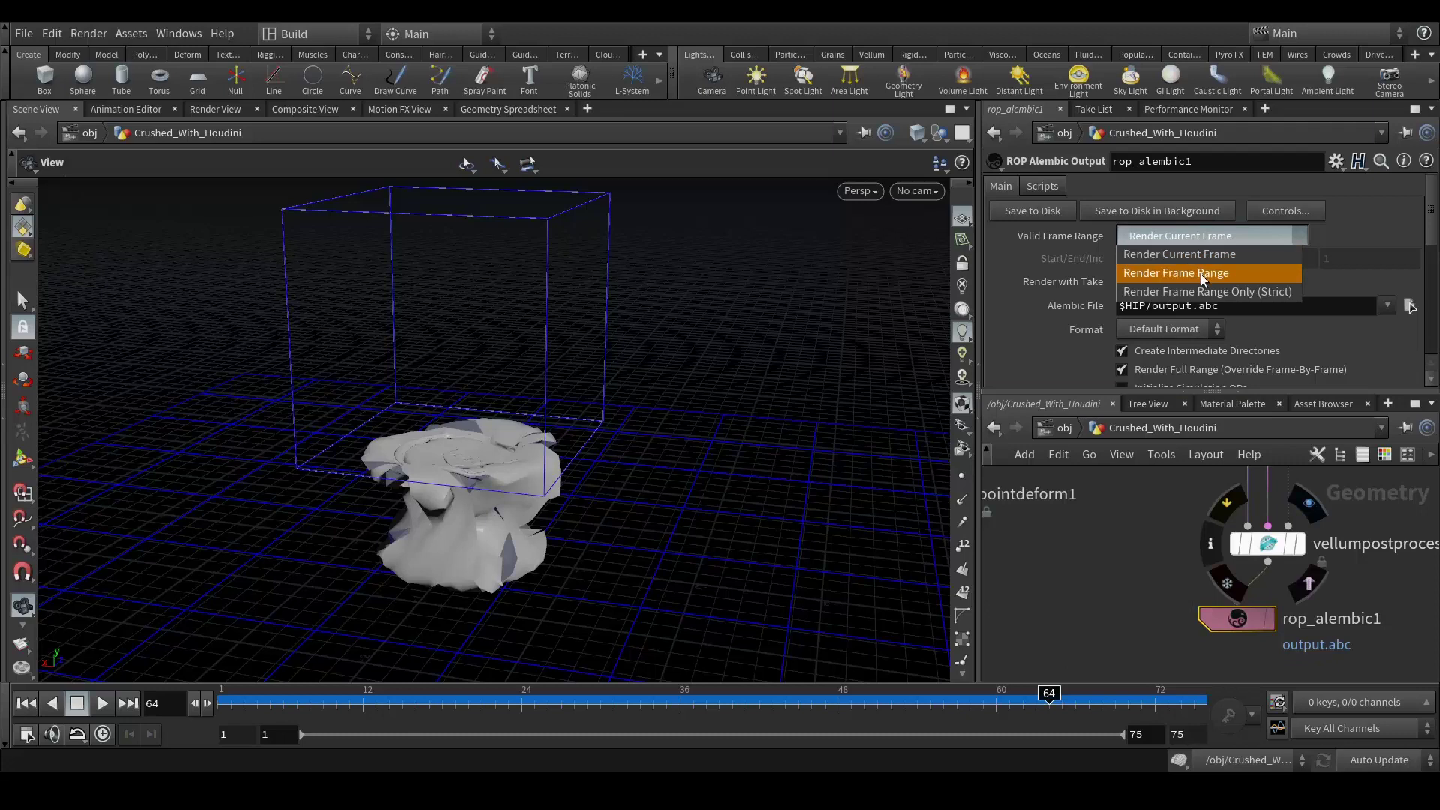
click(1200, 272)
click(1164, 280)
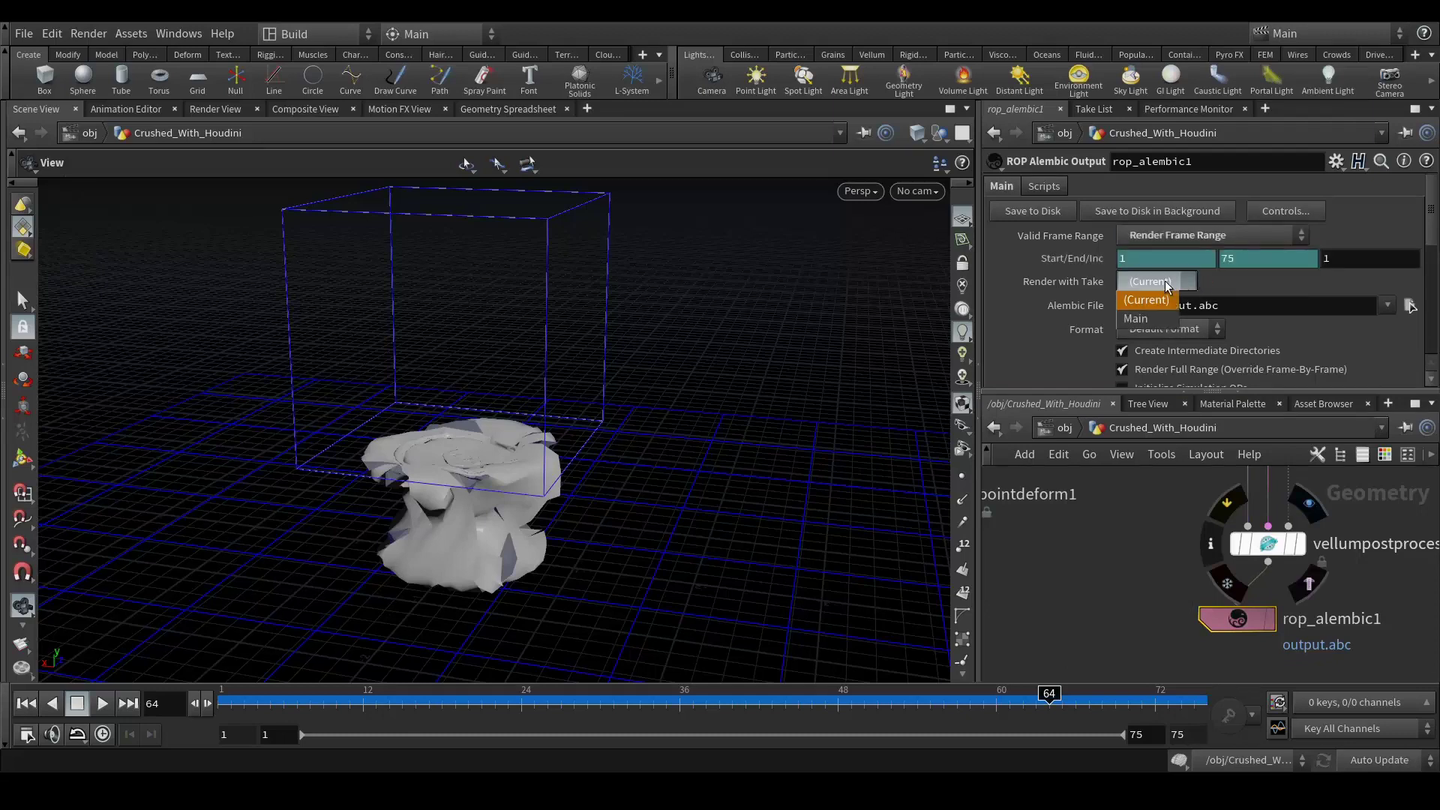
click(1167, 317)
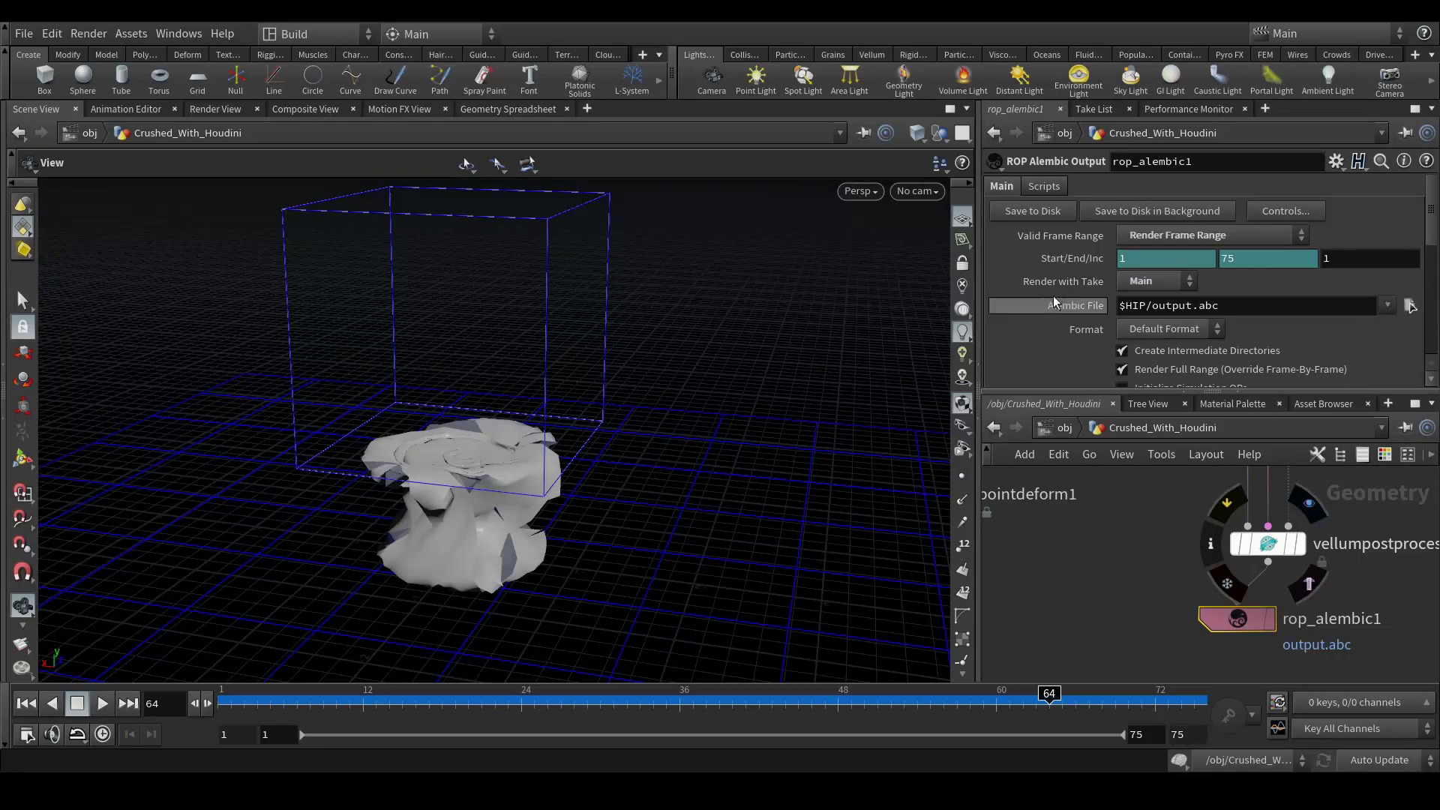
- Start saving the Alembic file to disk and interrupt the export
click(1015, 214)
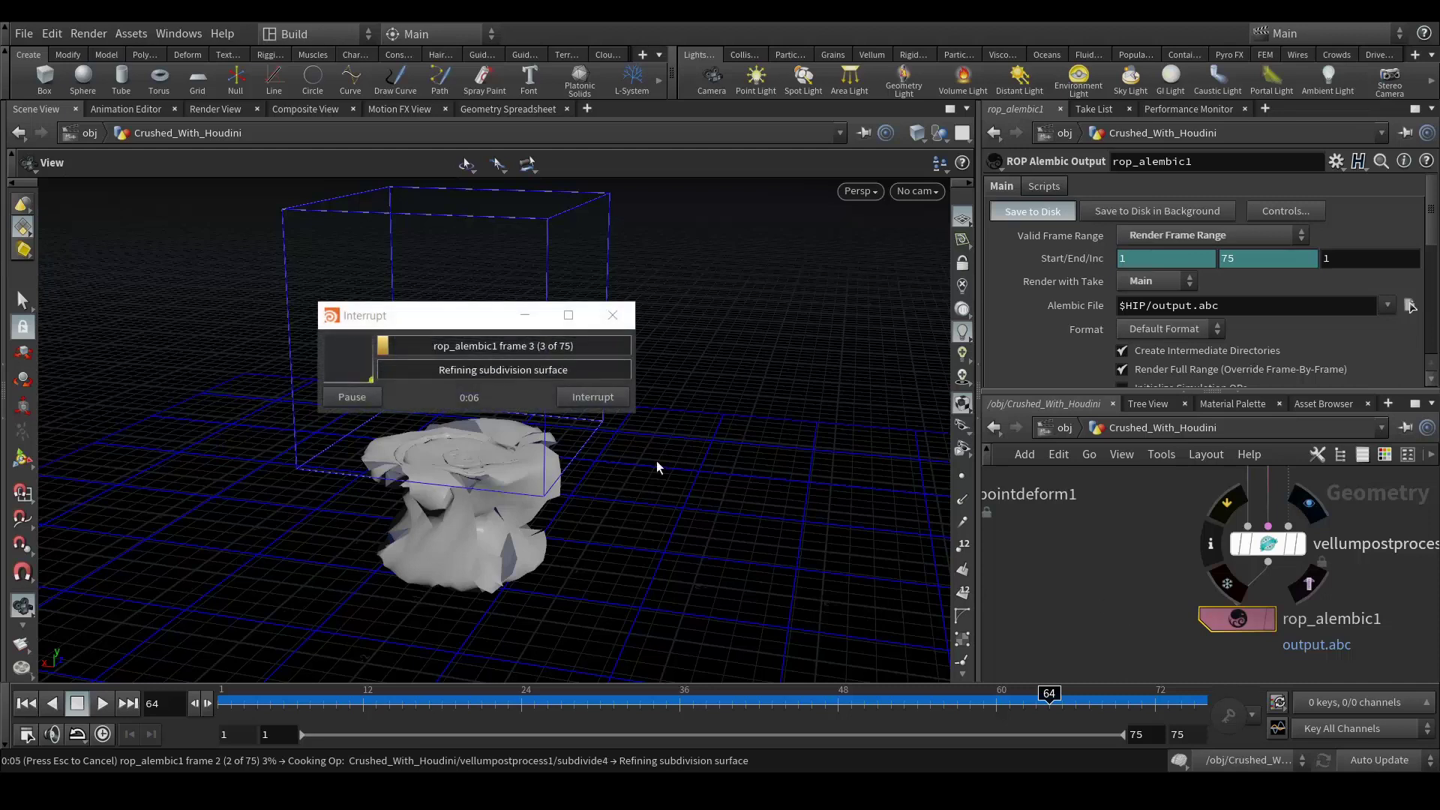
click(582, 403)
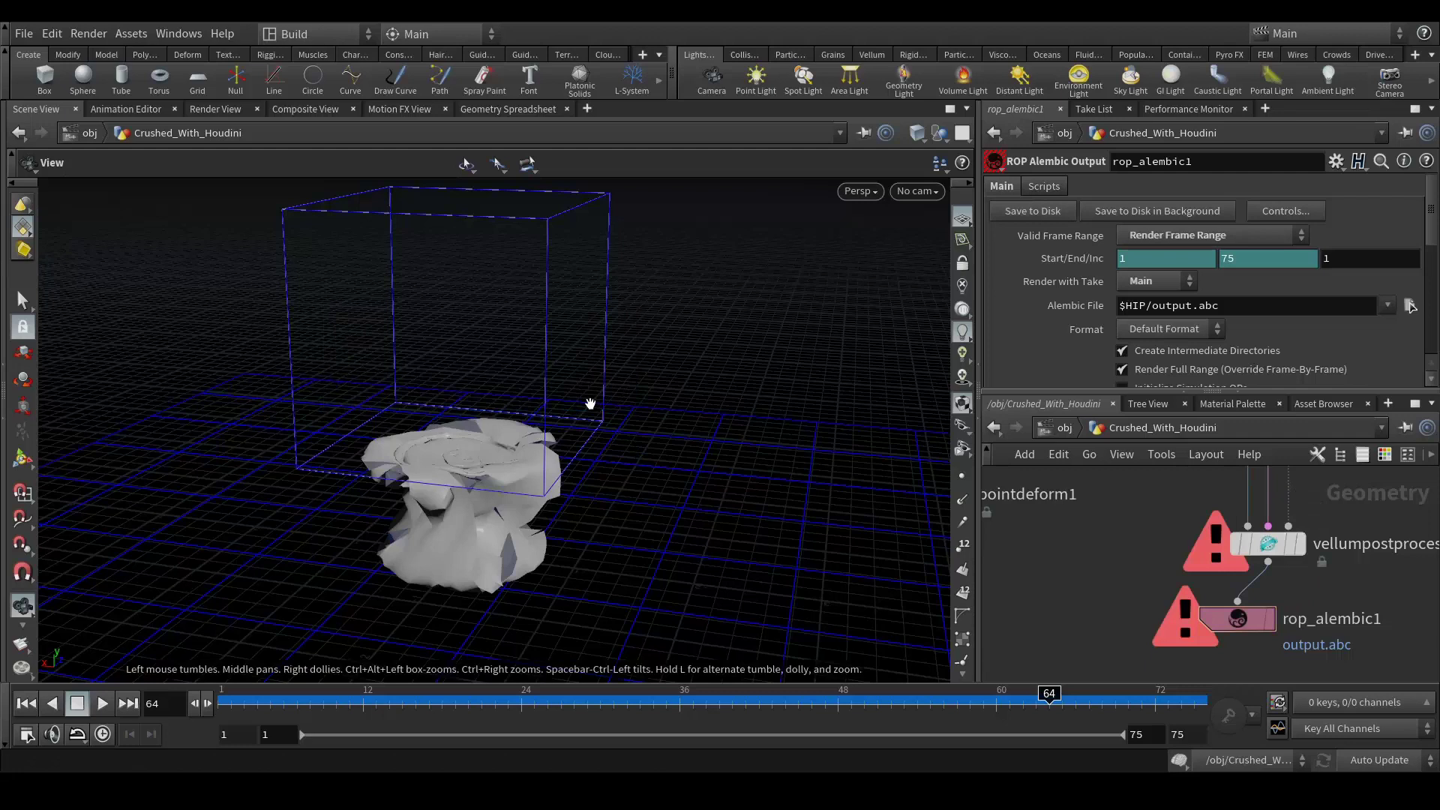
- Save the Houdini scene with the Alembic output node attached to the Vellum Post-Process node
middle_drag(1058, 559, 1073, 565)
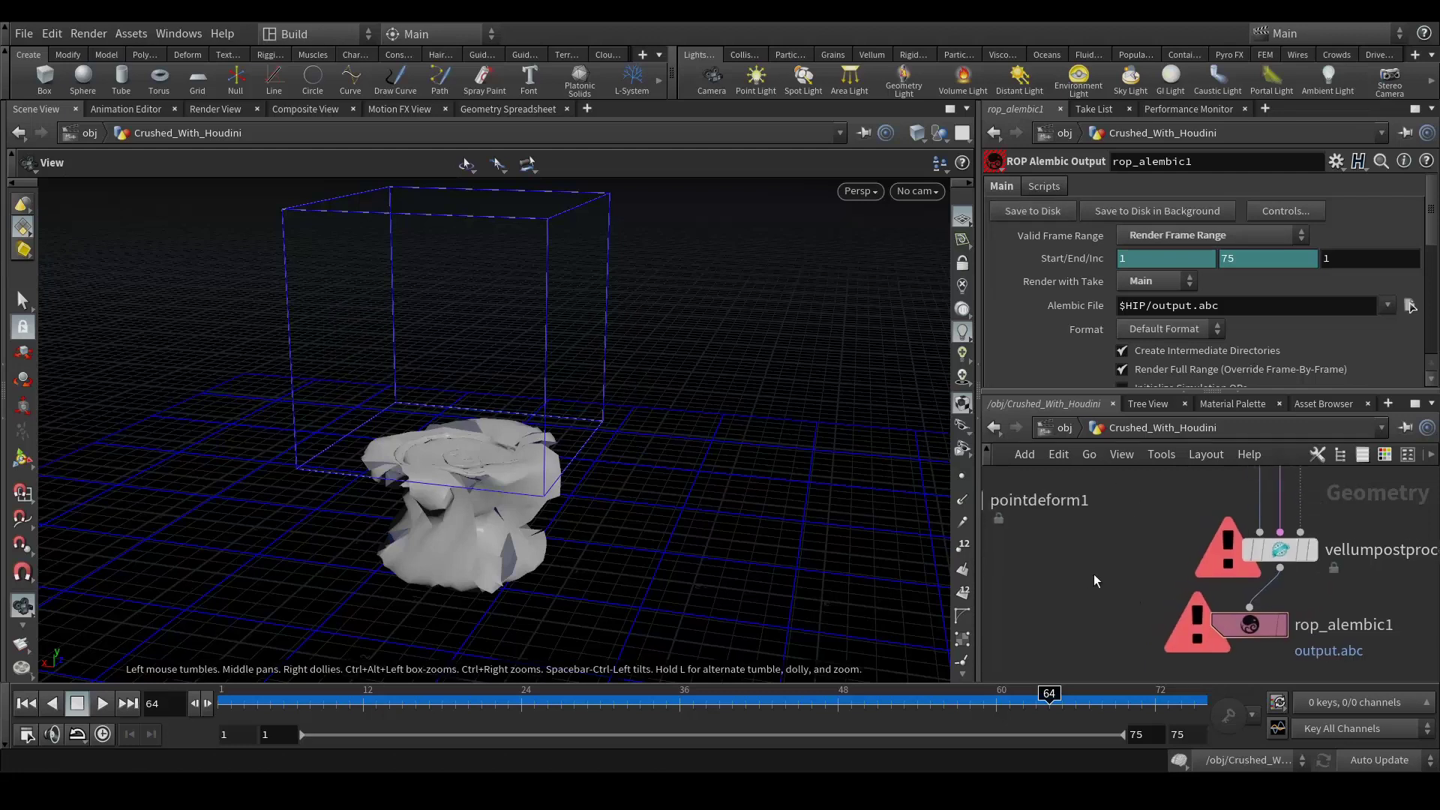
key(ctrl+s)
middle_drag(1154, 470, 1152, 477)
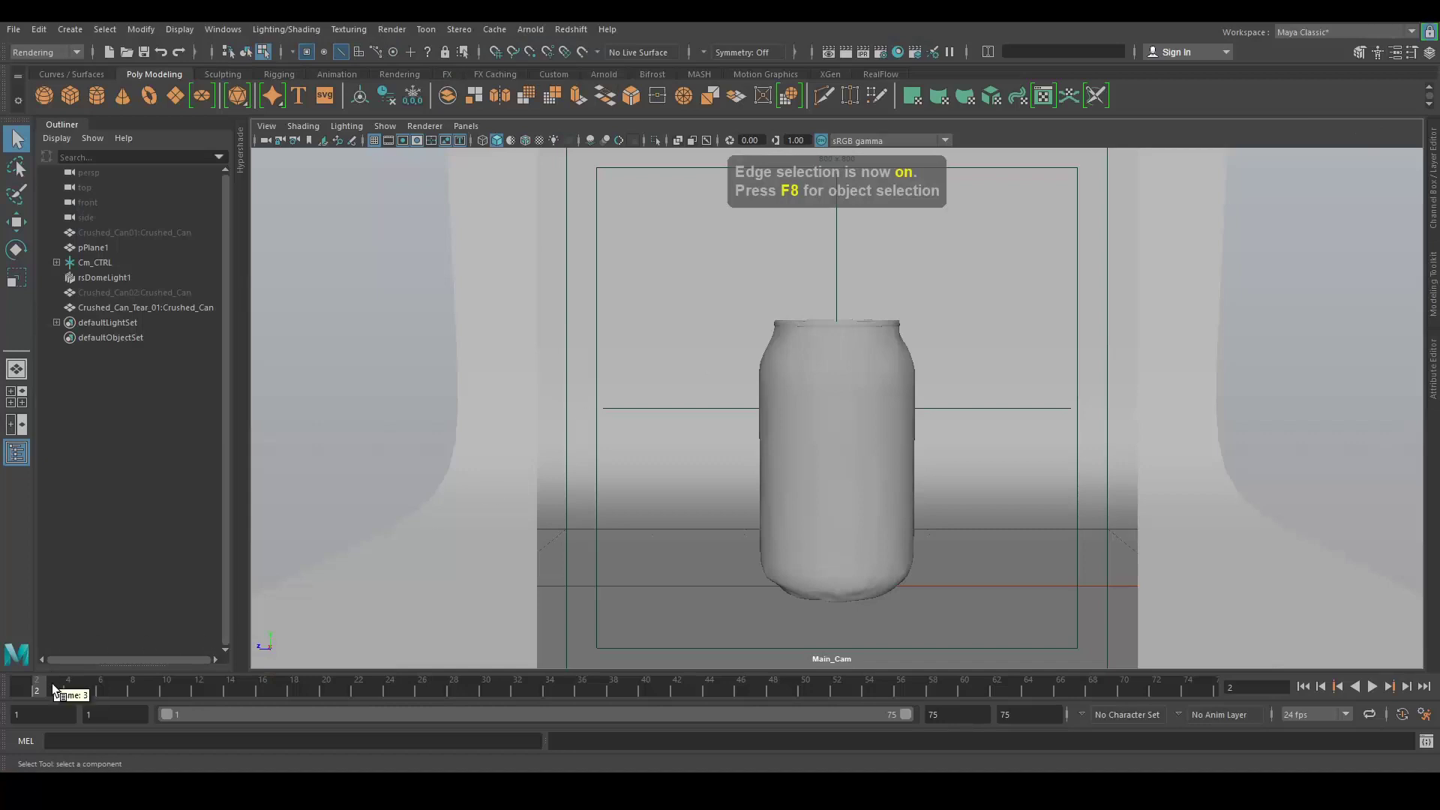
- Switch to Maya, play the tearing can's animation through Main_Cam, and scrub back to frame 11
key(alt+v)
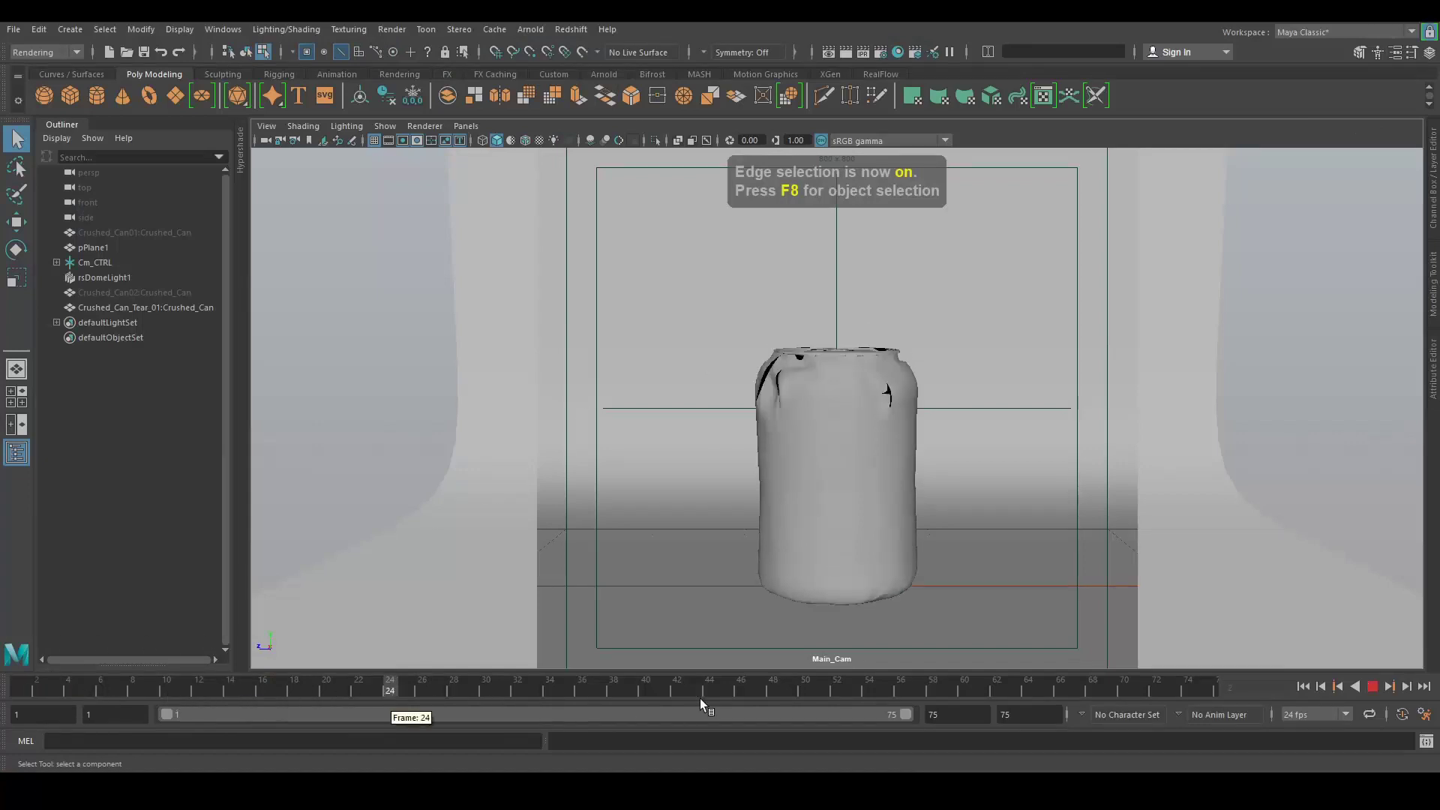
key(alt+v)
drag(636, 684, 189, 687)
- Hide the Crushed_Can_Tear_01 can and show the hidden Crushed_Can02 can instead
click(94, 309)
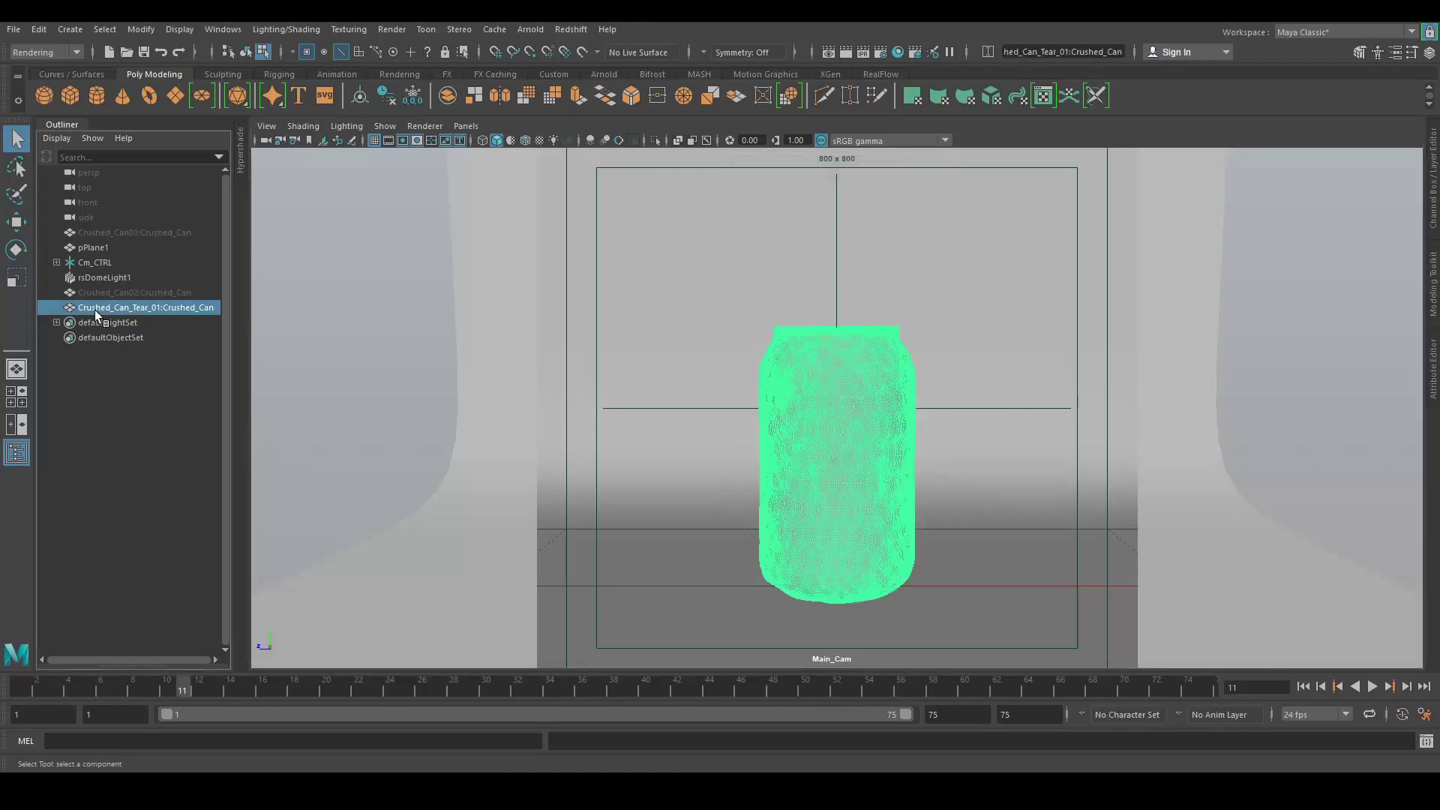
key(ctrl+h)
click(123, 293)
key(shift+h)
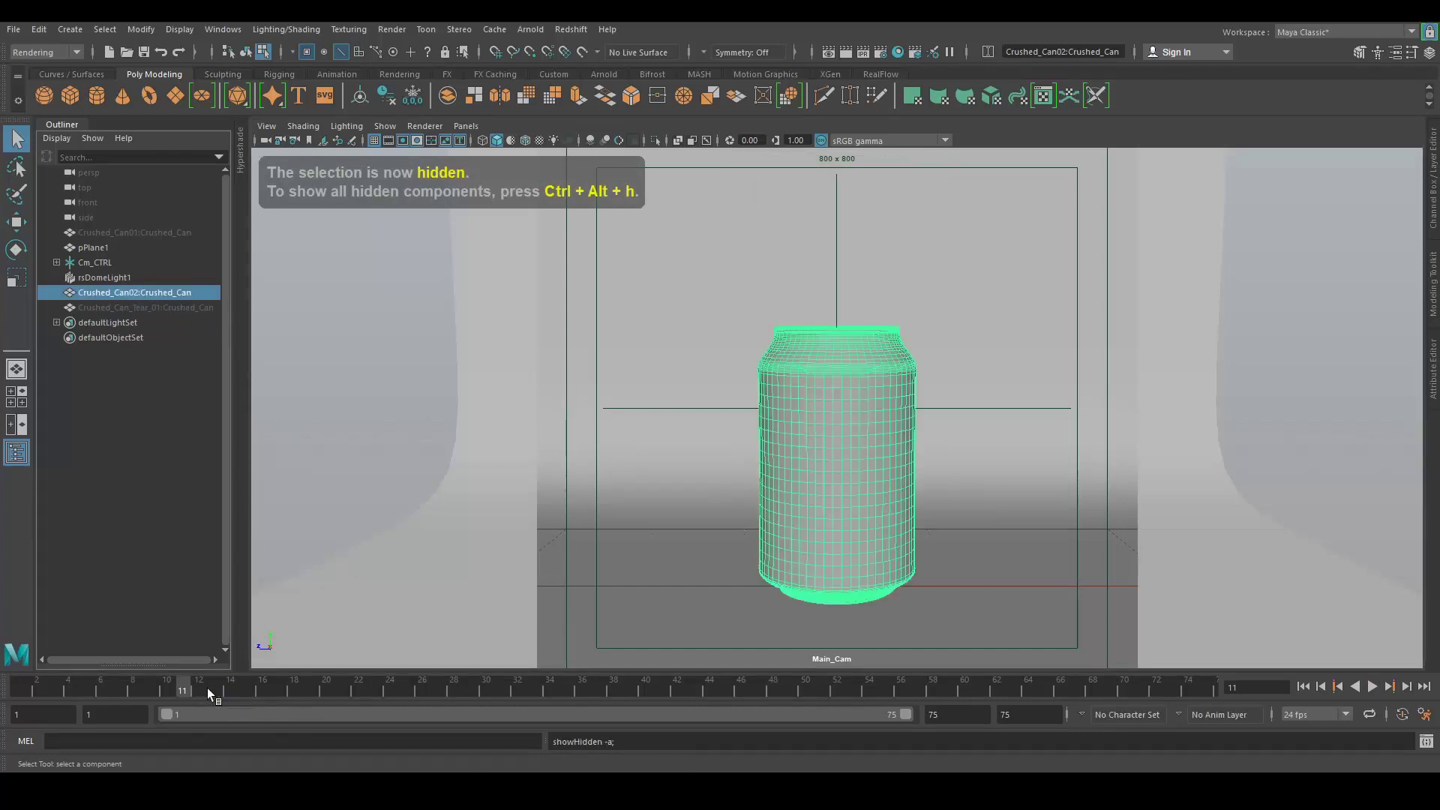
- Show the Crushed_Can02 can with its textures, deselect it, and scrub through its crushing animation
drag(390, 694, 740, 696)
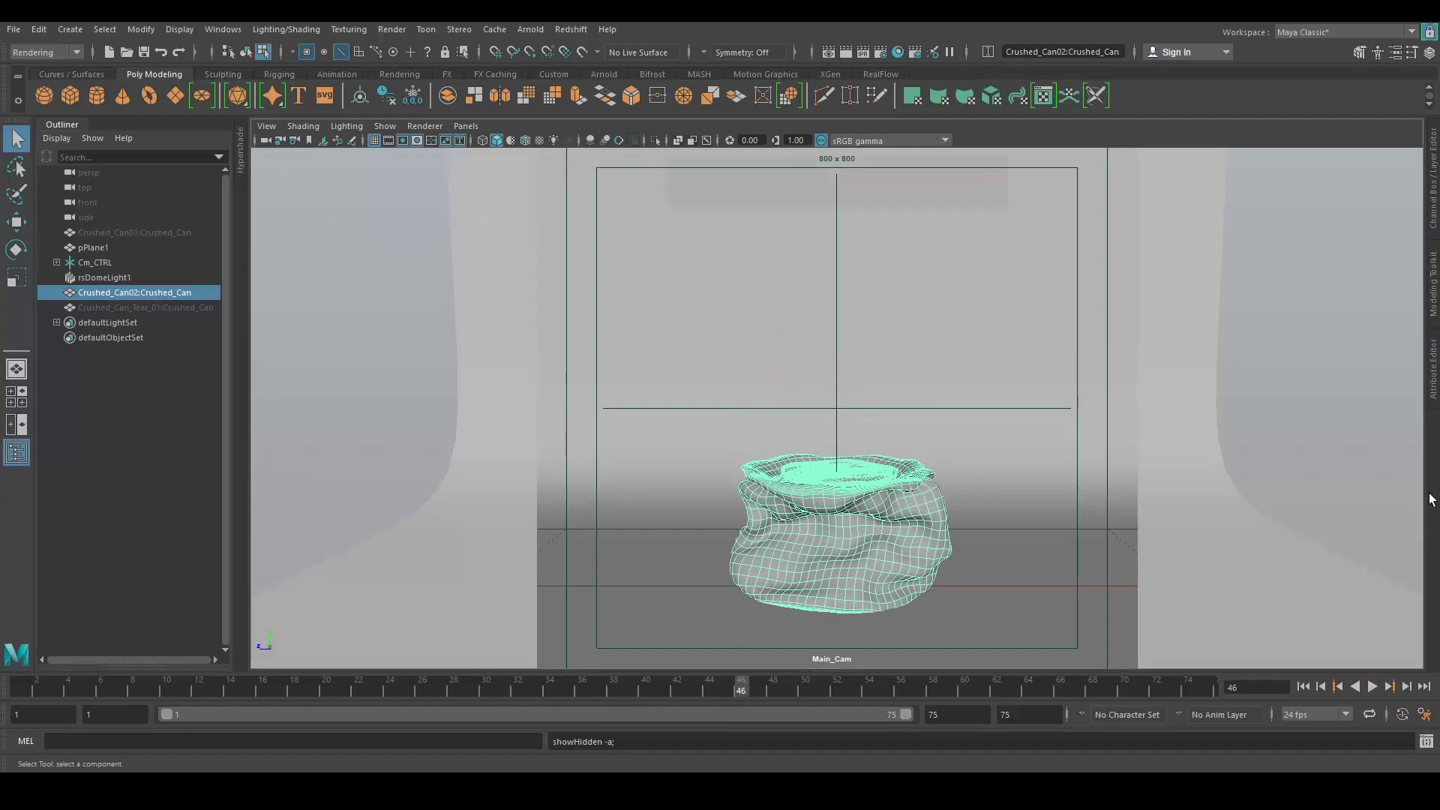
key(6)
click(1325, 389)
drag(566, 691, 613, 688)
drag(291, 685, 686, 680)
key(F8)
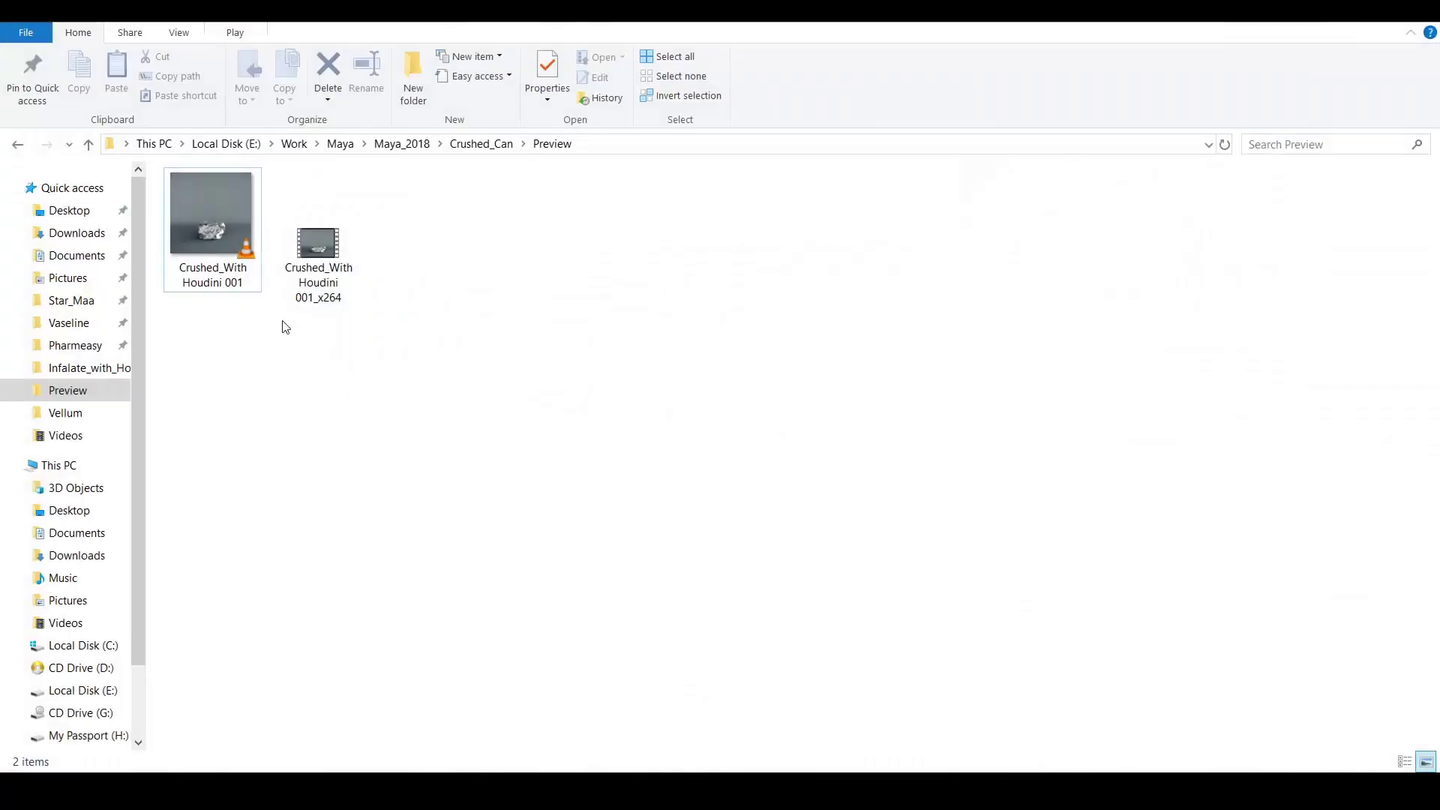
- Watch the Crushed_With Houdini 001 video from the Preview folder, replay it from the start, and close the player
click(225, 231)
double_click(225, 231)
scroll(926, 429, down, 2)
double_click(925, 429)
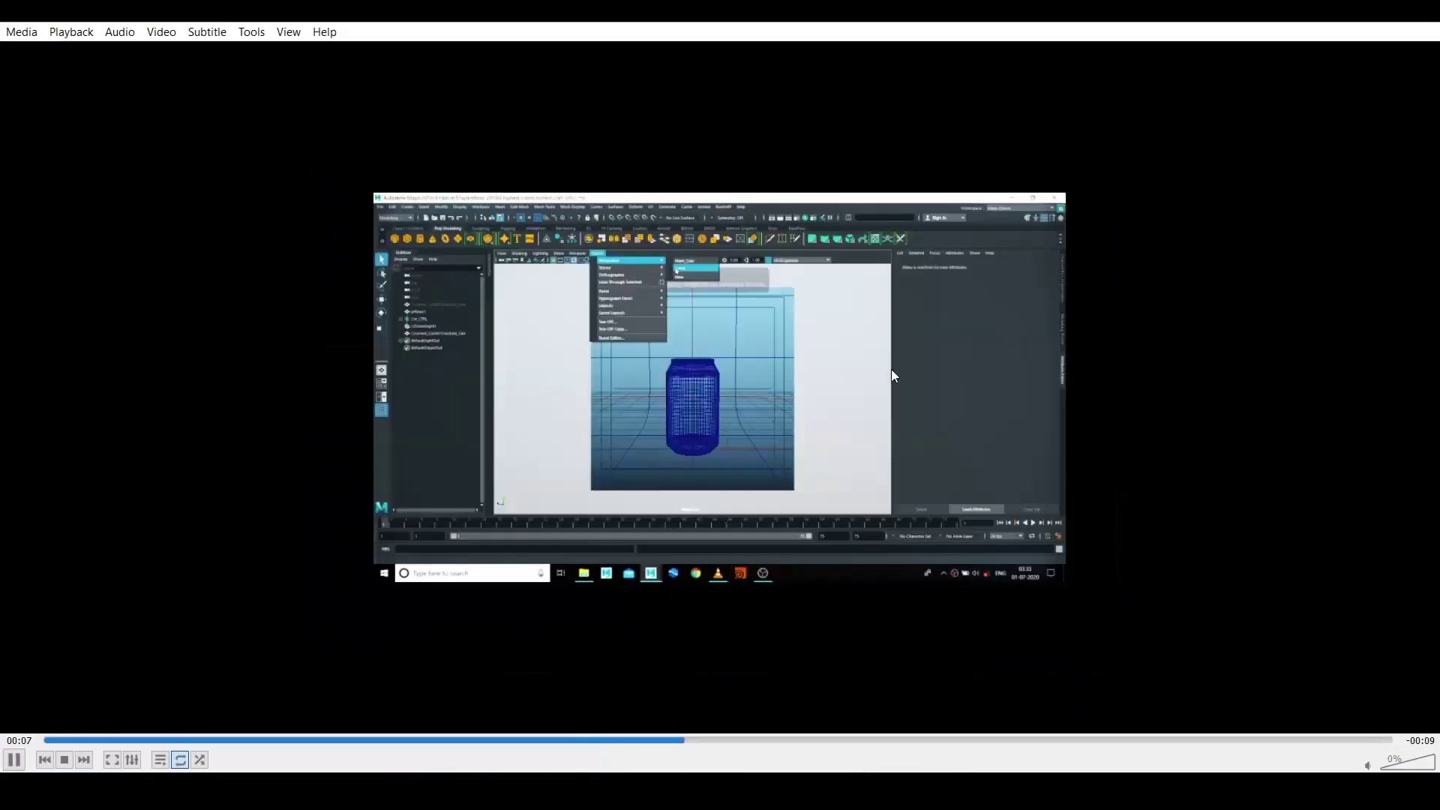
click(37, 740)
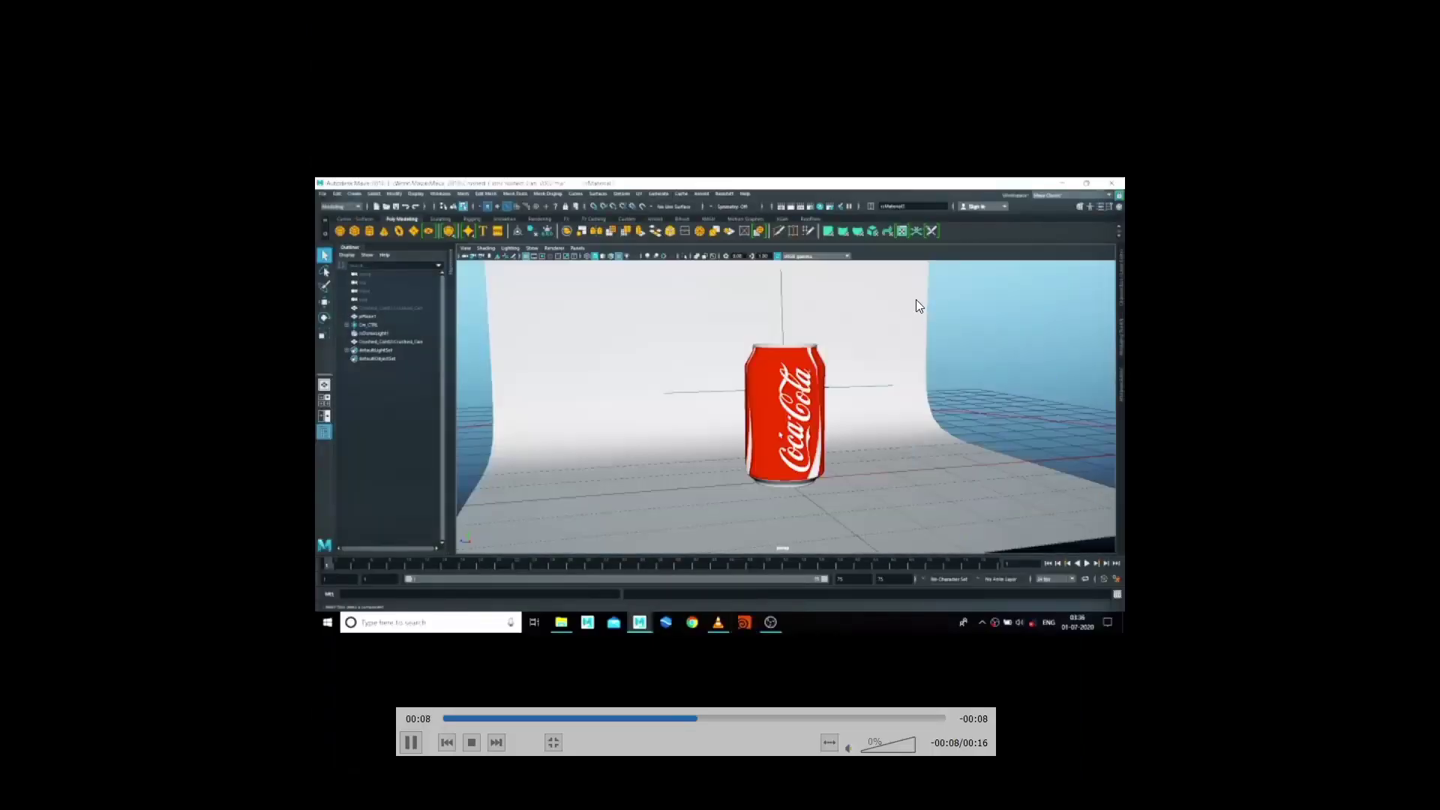
double_click(916, 300)
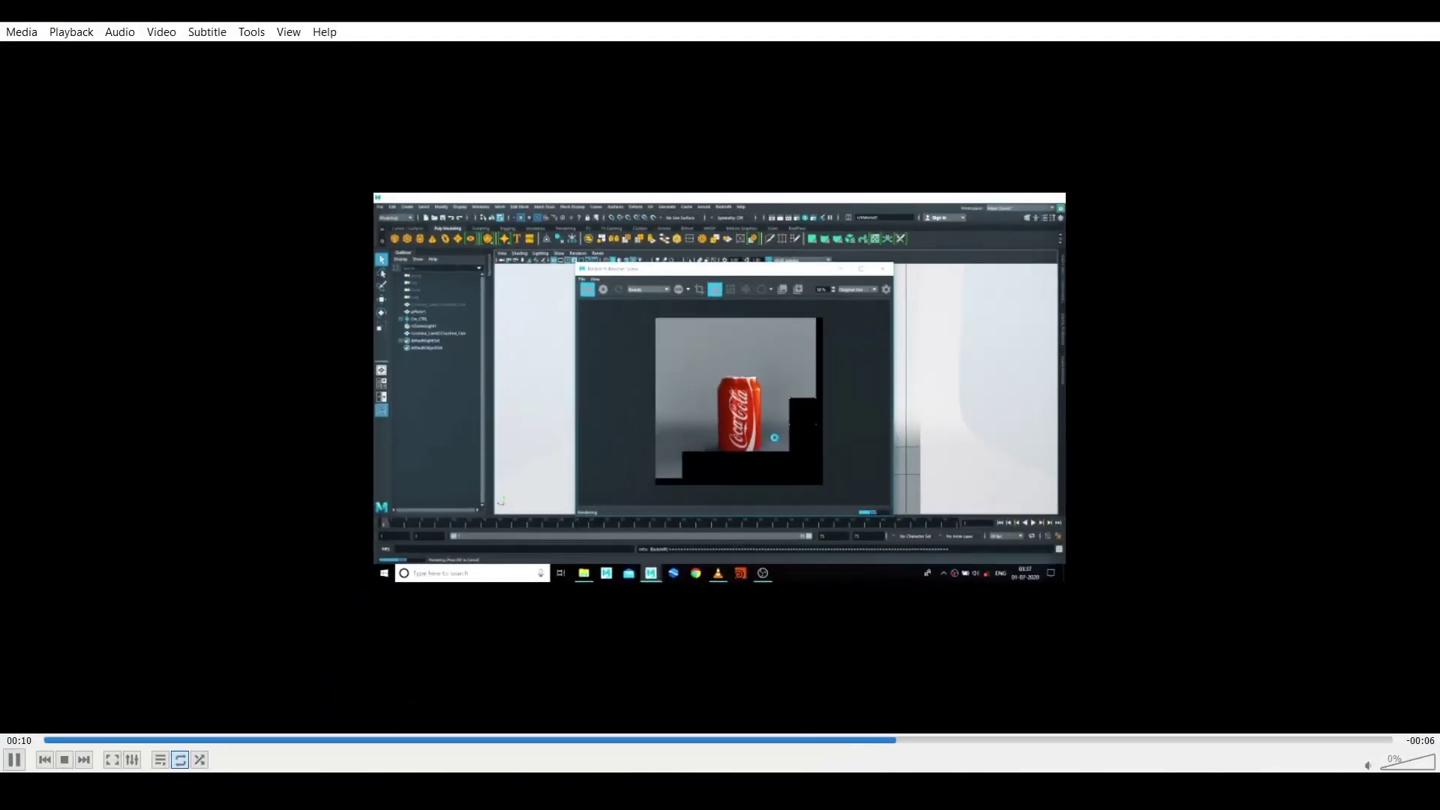
key(alt+F4)
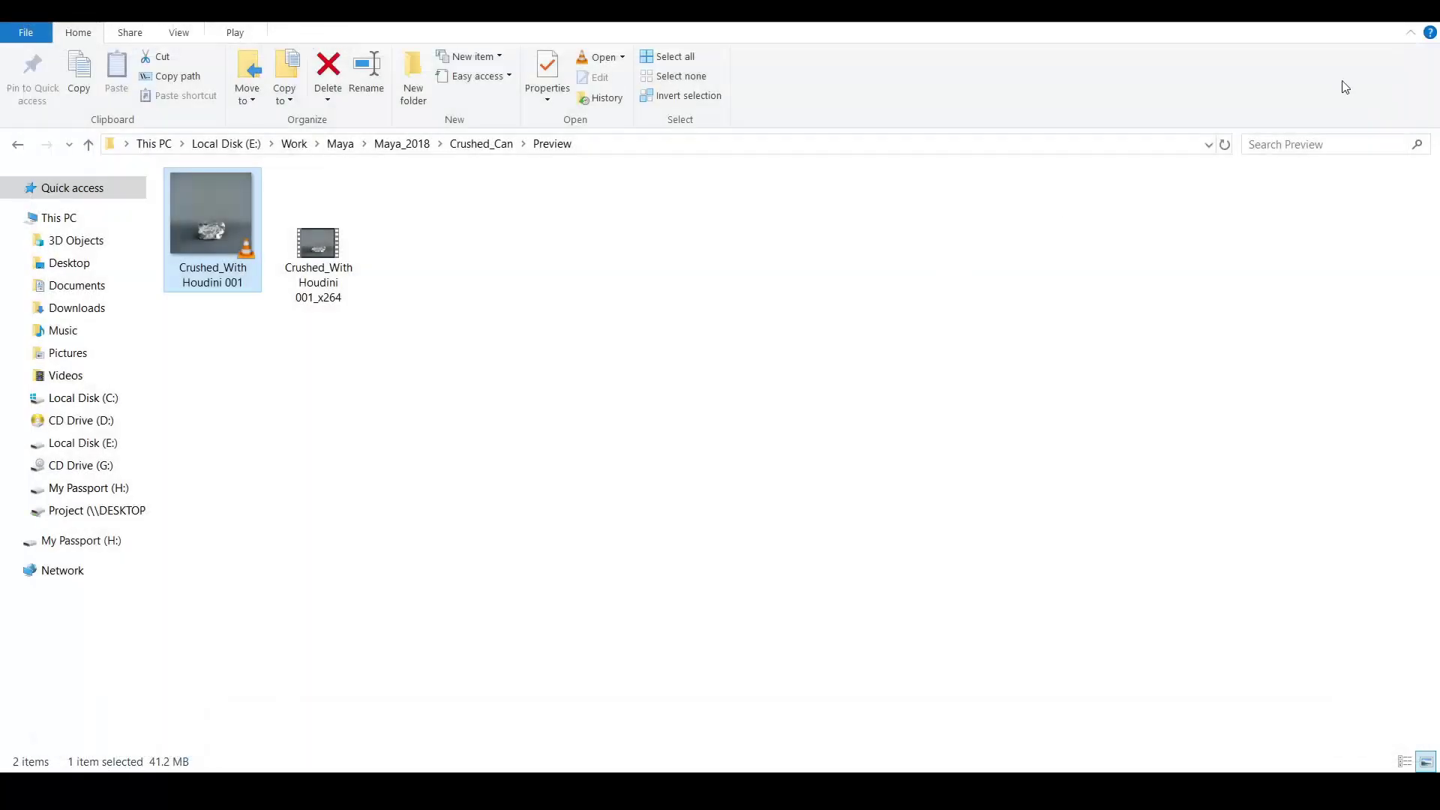